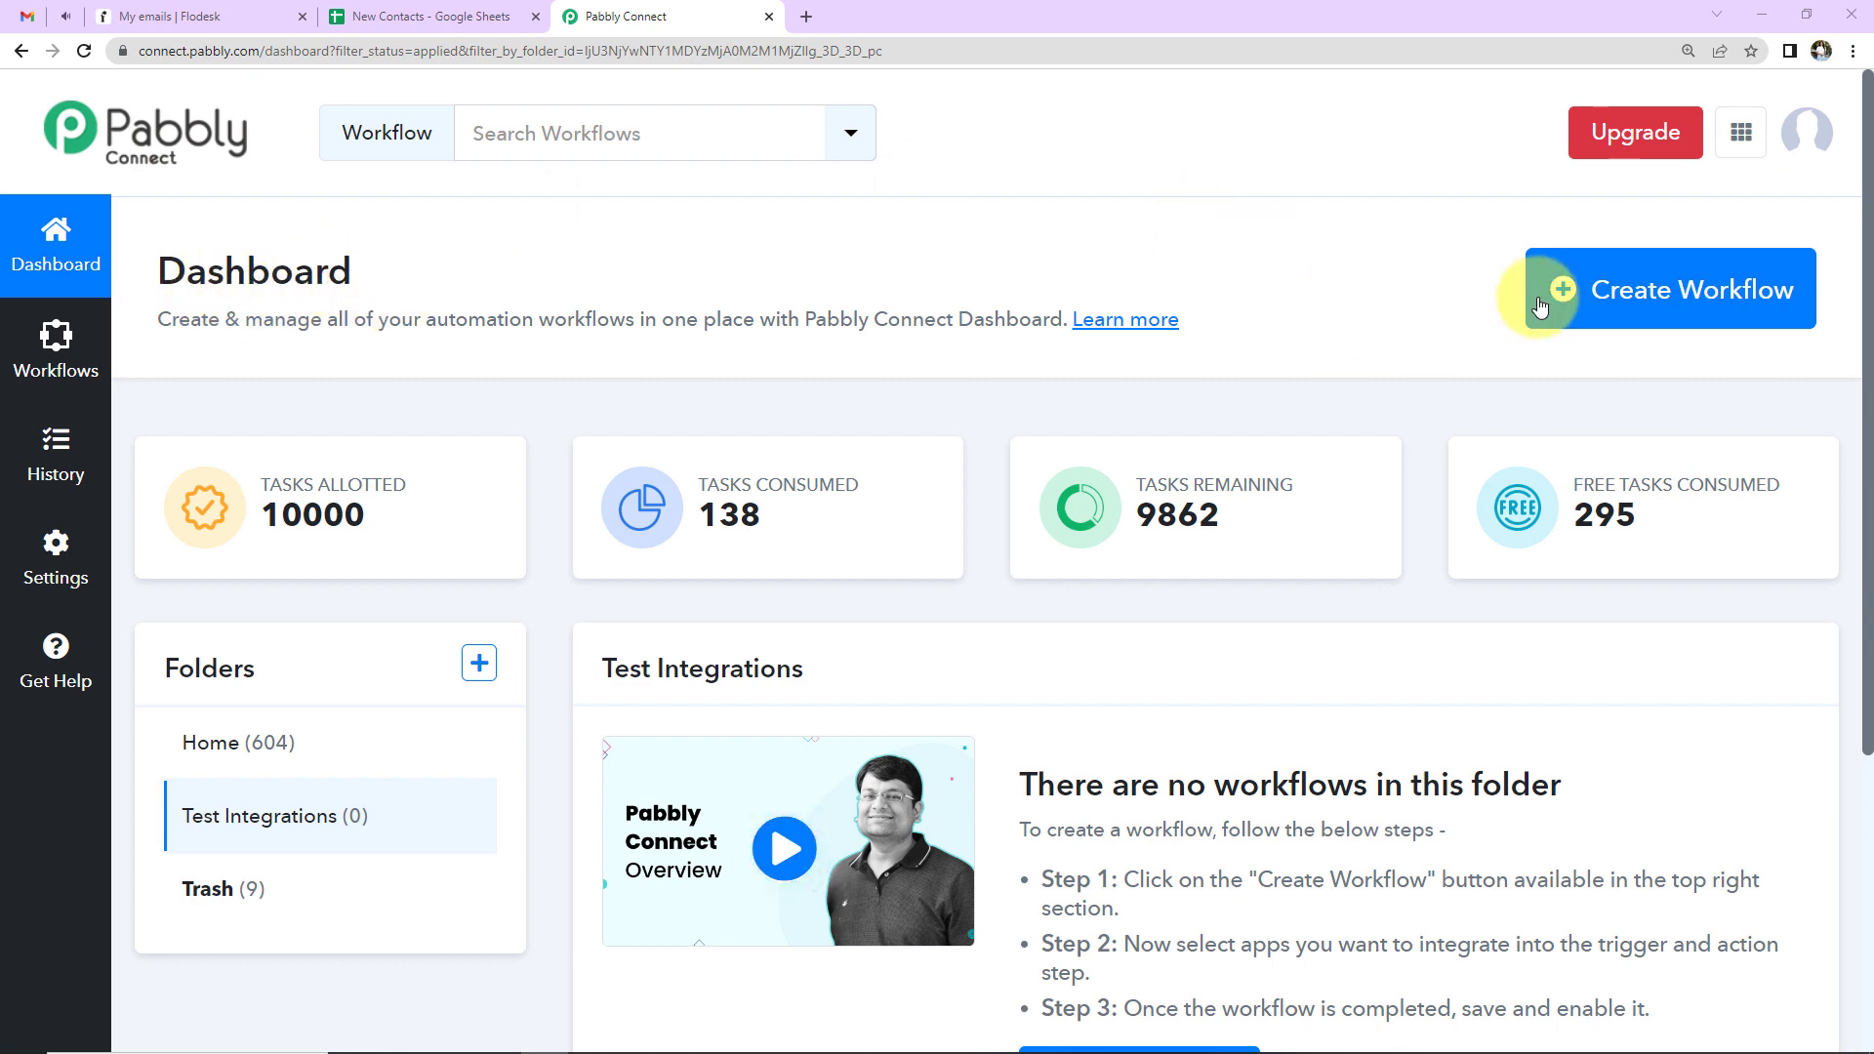
# - Create a new workflow, pasting 'Create and Add Subscriber to a Specific Flodesk Segment from Google Sheets' as its name
pyautogui.click(1731, 290)
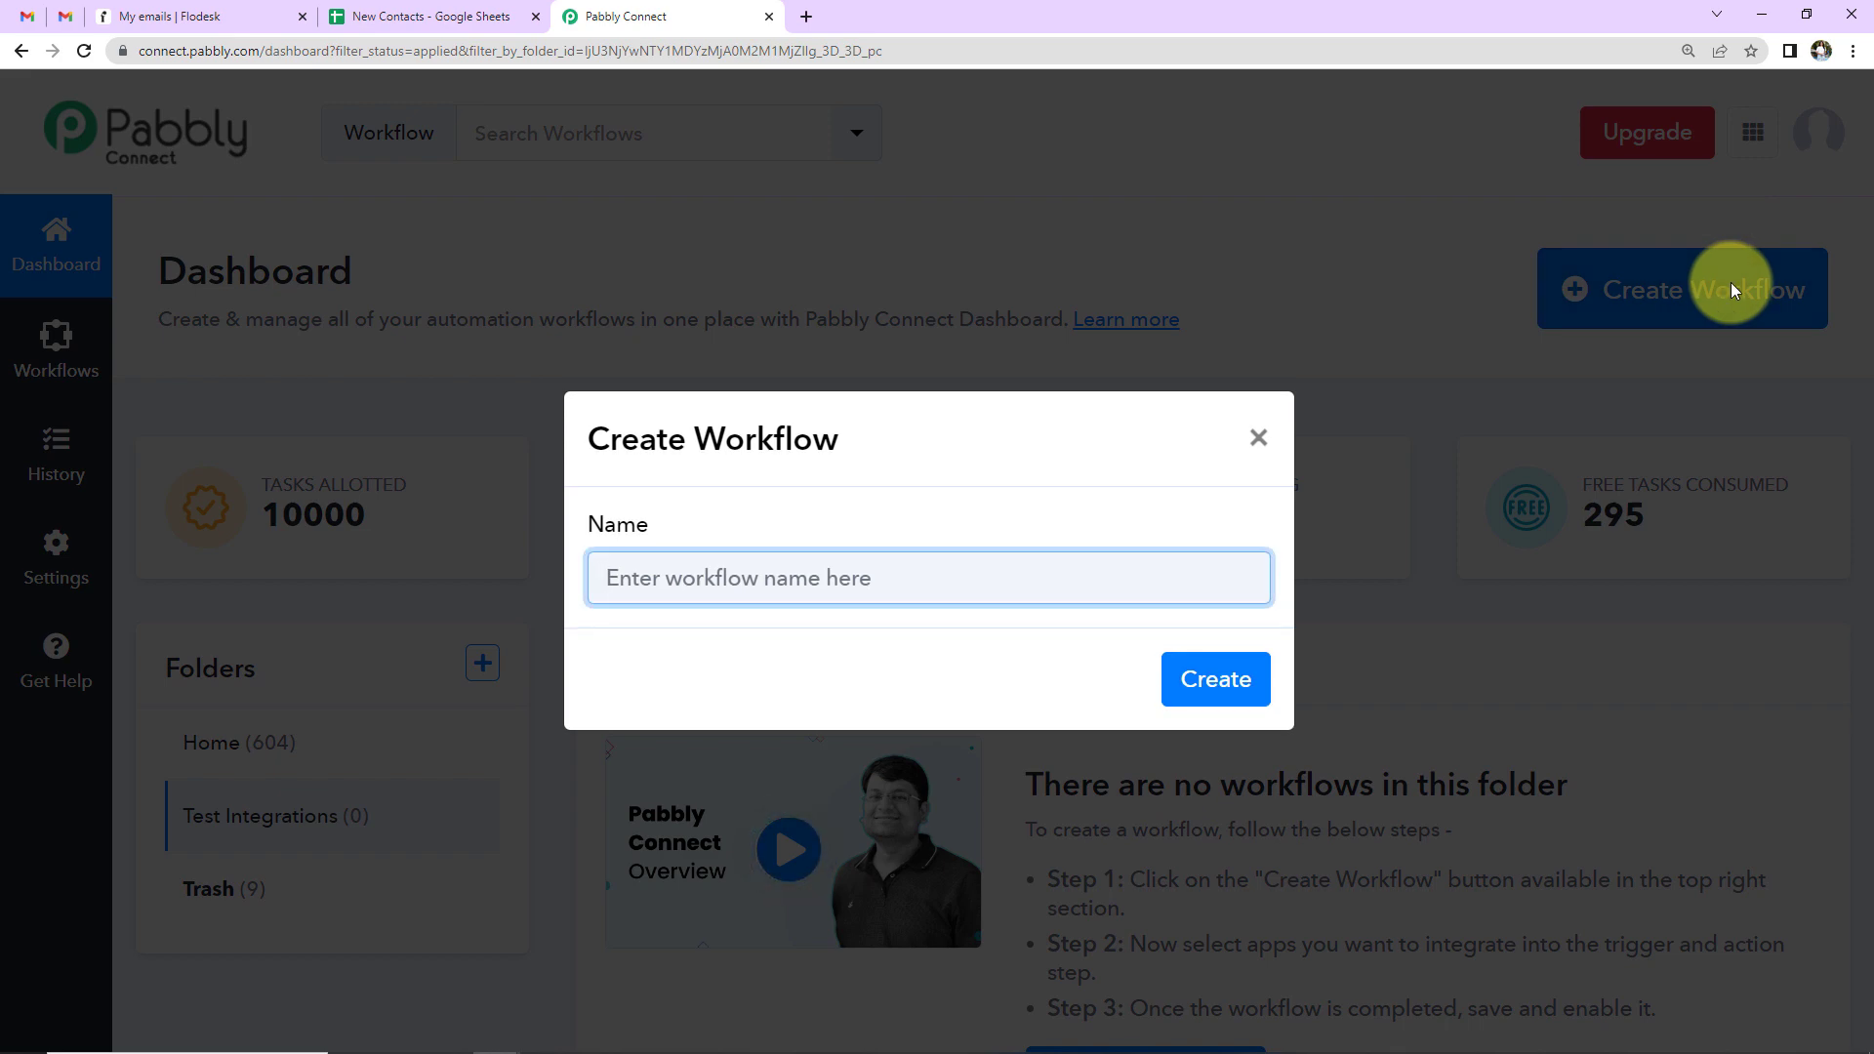
pyautogui.click(597, 579)
pyautogui.hotkey('ctrl', 'v')
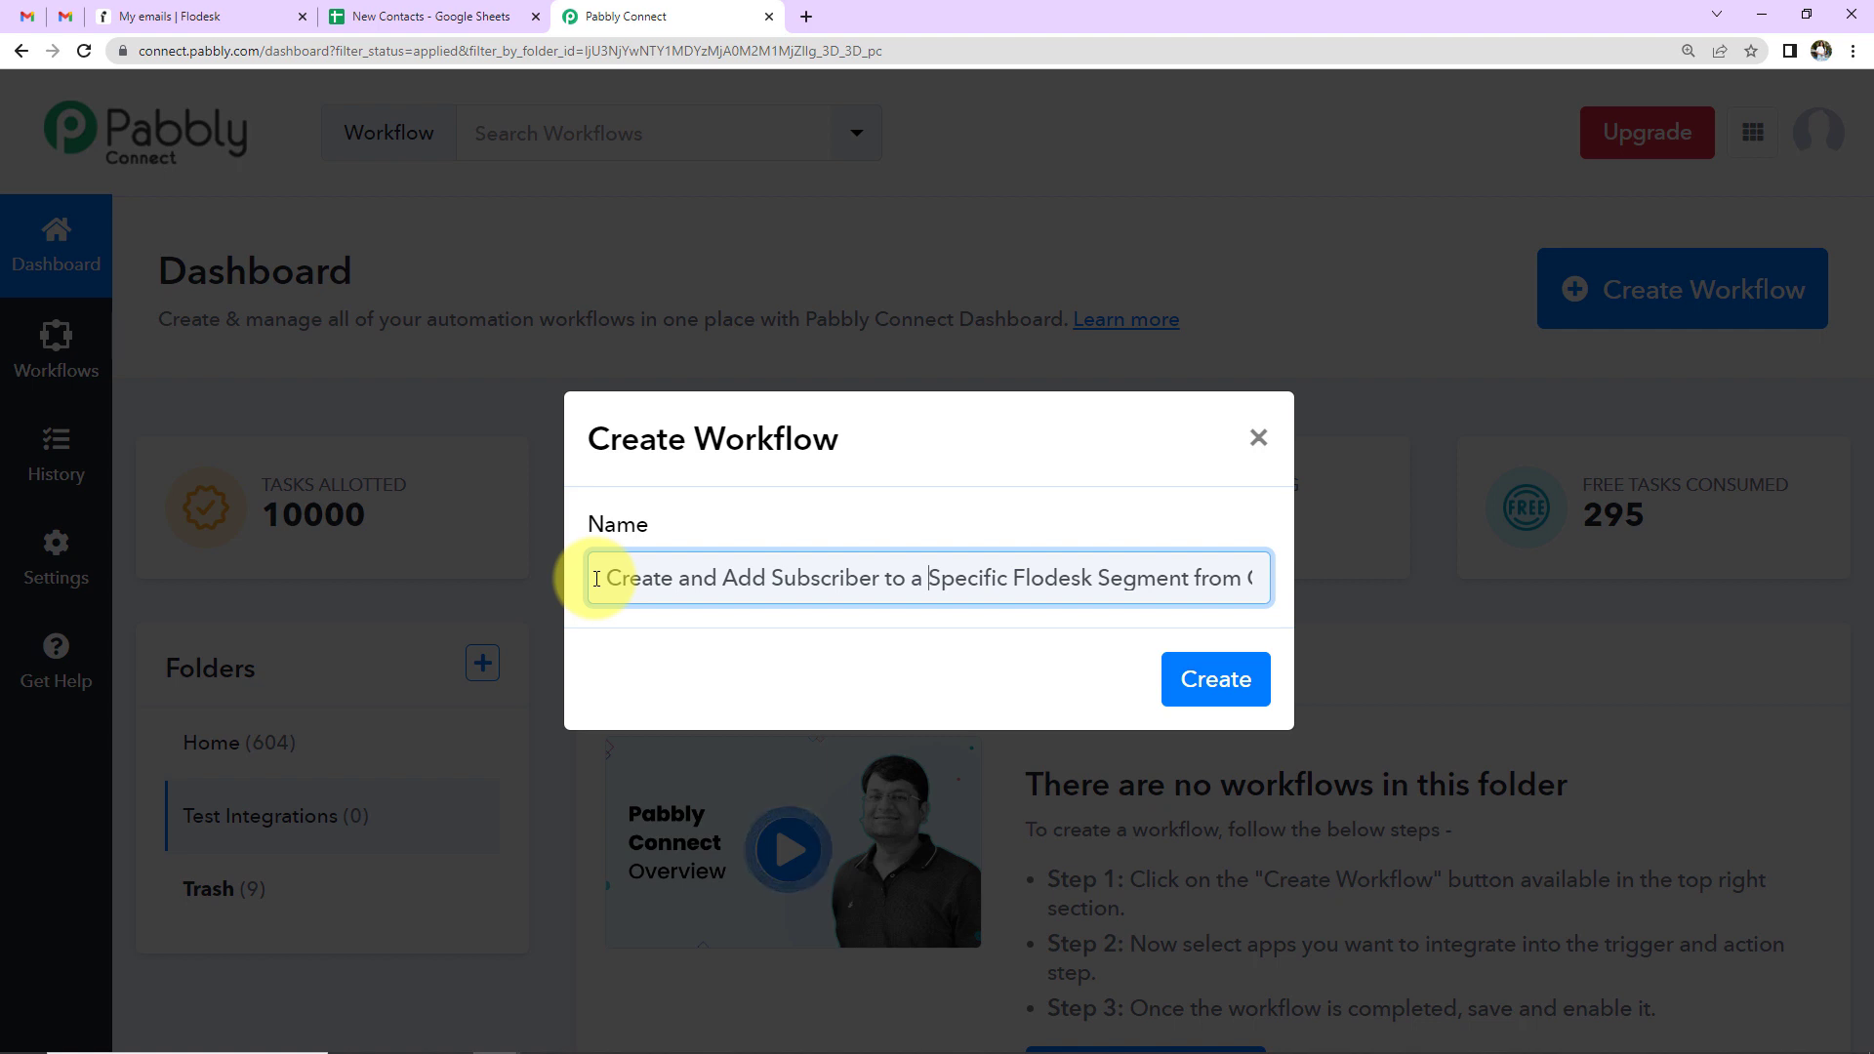
pyautogui.press('Right')
pyautogui.press('Right')
pyautogui.press('Right')
pyautogui.press('Right')
pyautogui.press('Right')
pyautogui.press('Right')
pyautogui.press('Right')
pyautogui.press('Right')
pyautogui.press('Right')
pyautogui.press('Right')
pyautogui.press('Right')
pyautogui.press('Right')
pyautogui.press('Right')
pyautogui.press('Right')
pyautogui.press('Right')
pyautogui.press('Right')
pyautogui.press('Right')
pyautogui.press('Right')
pyautogui.press('Right')
pyautogui.press('Right')
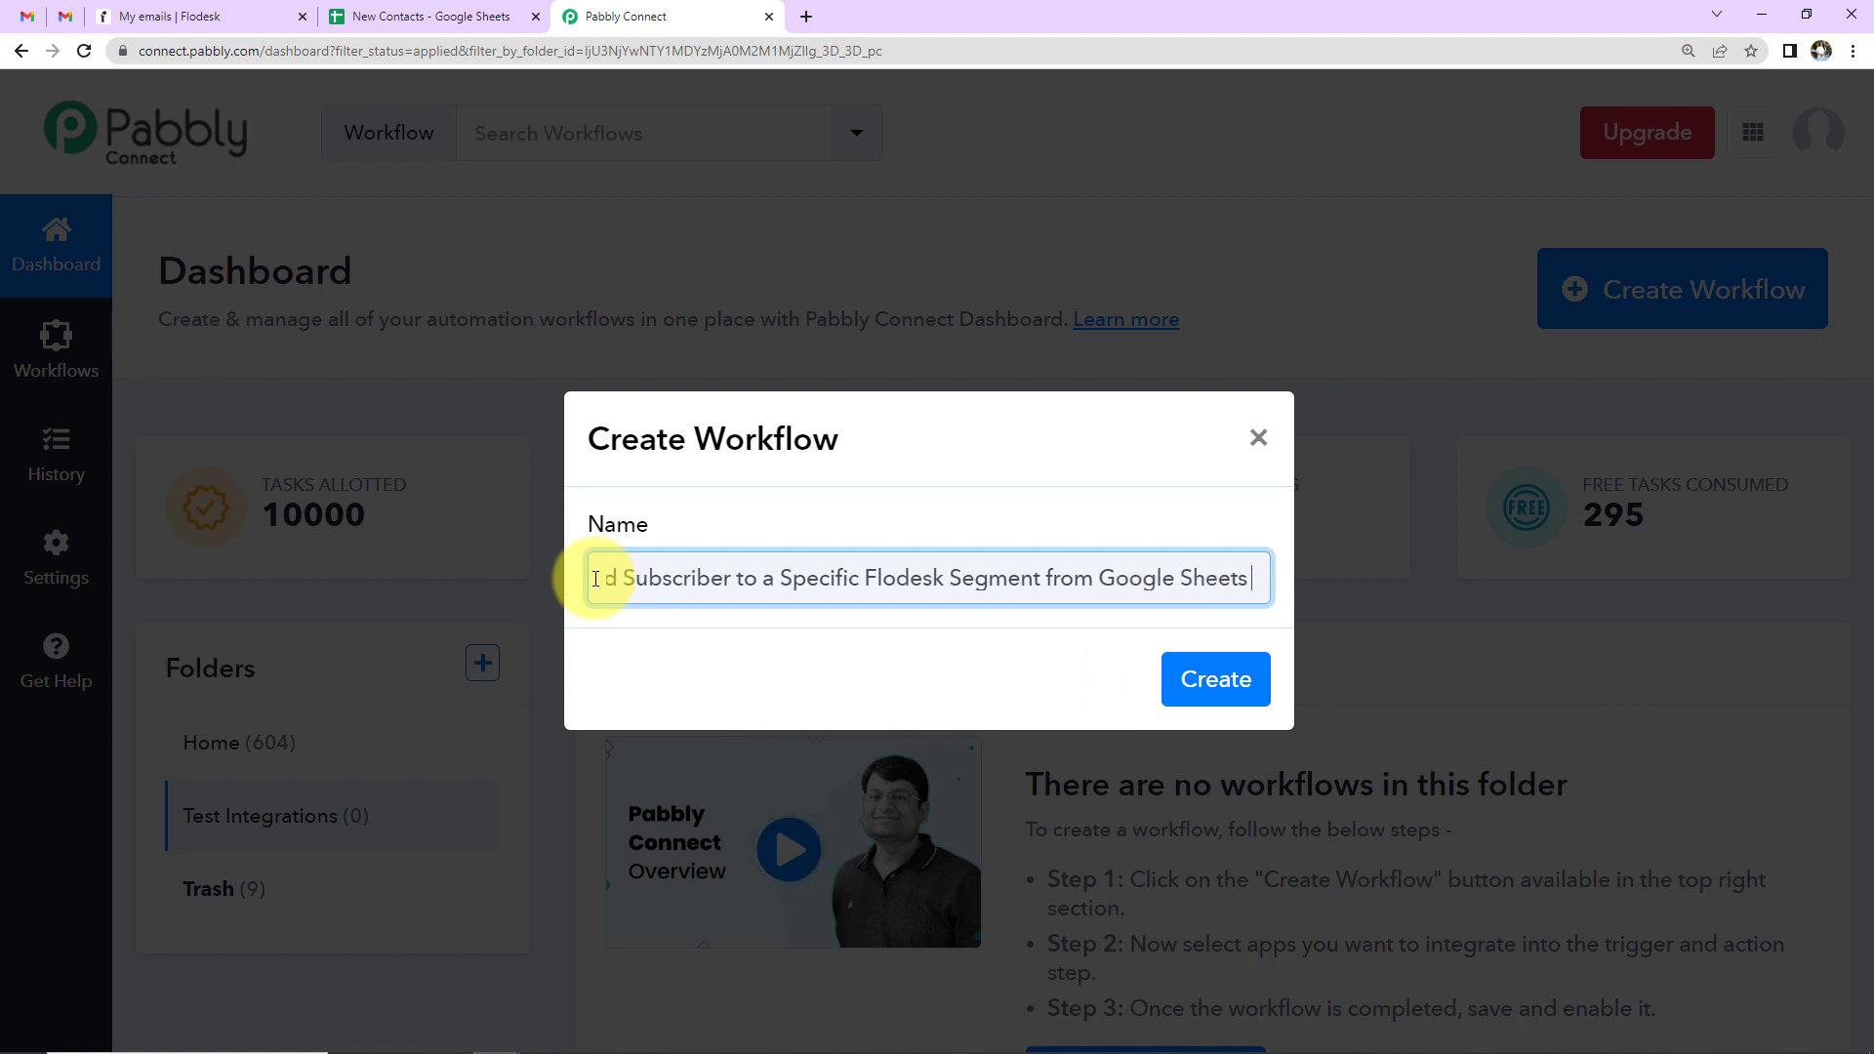
pyautogui.click(1226, 681)
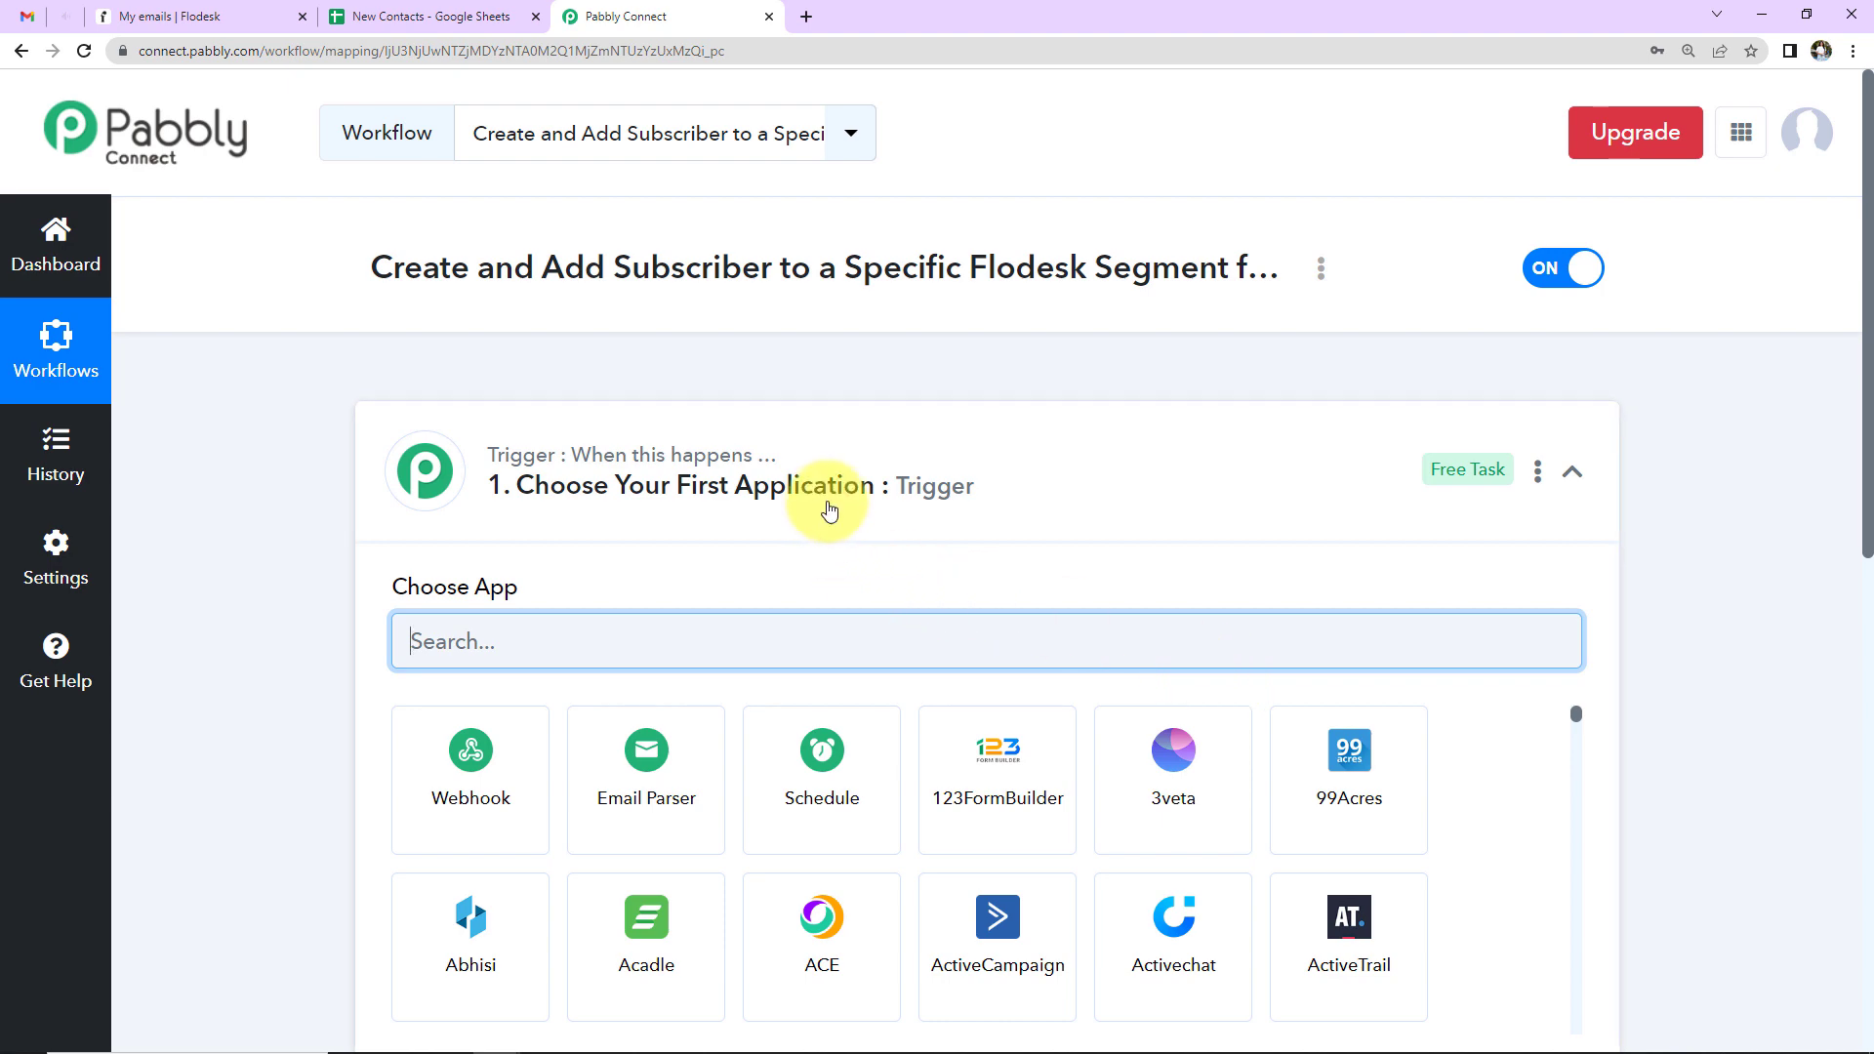
pyautogui.scroll(-7, 990, 511)
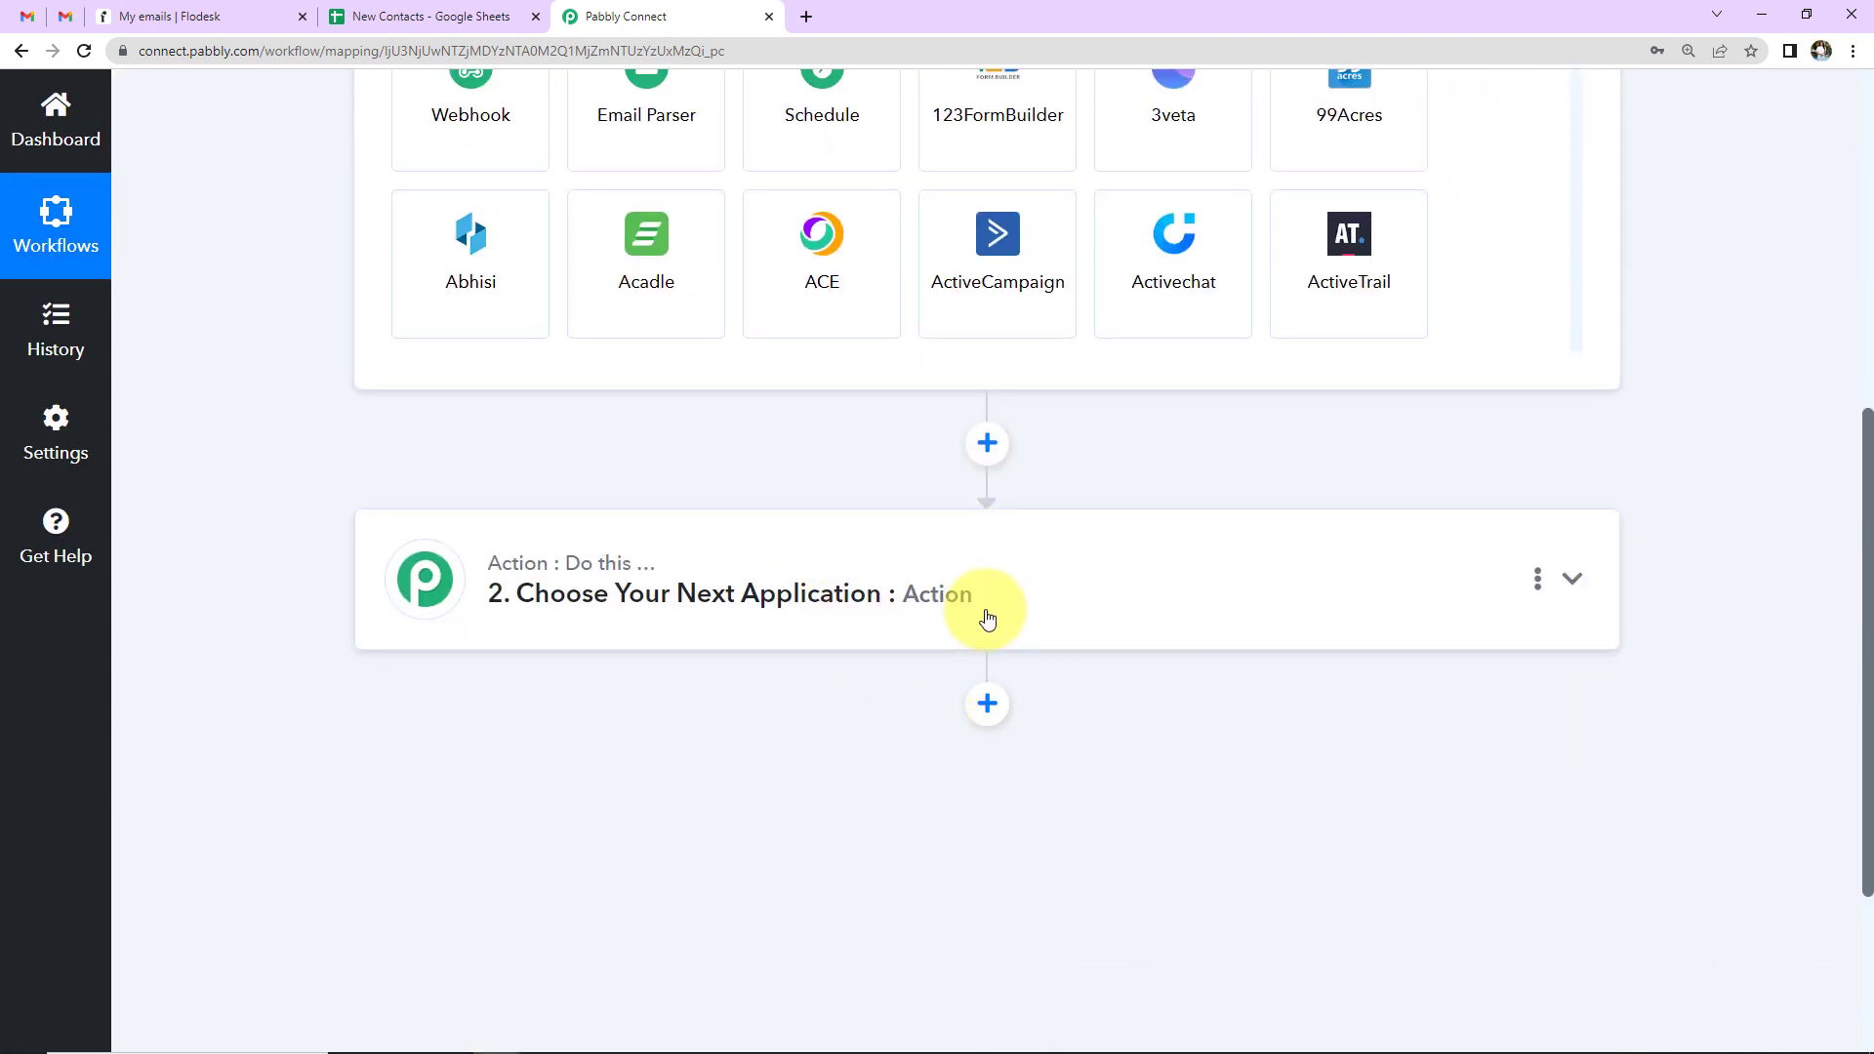
pyautogui.scroll(5, 988, 617)
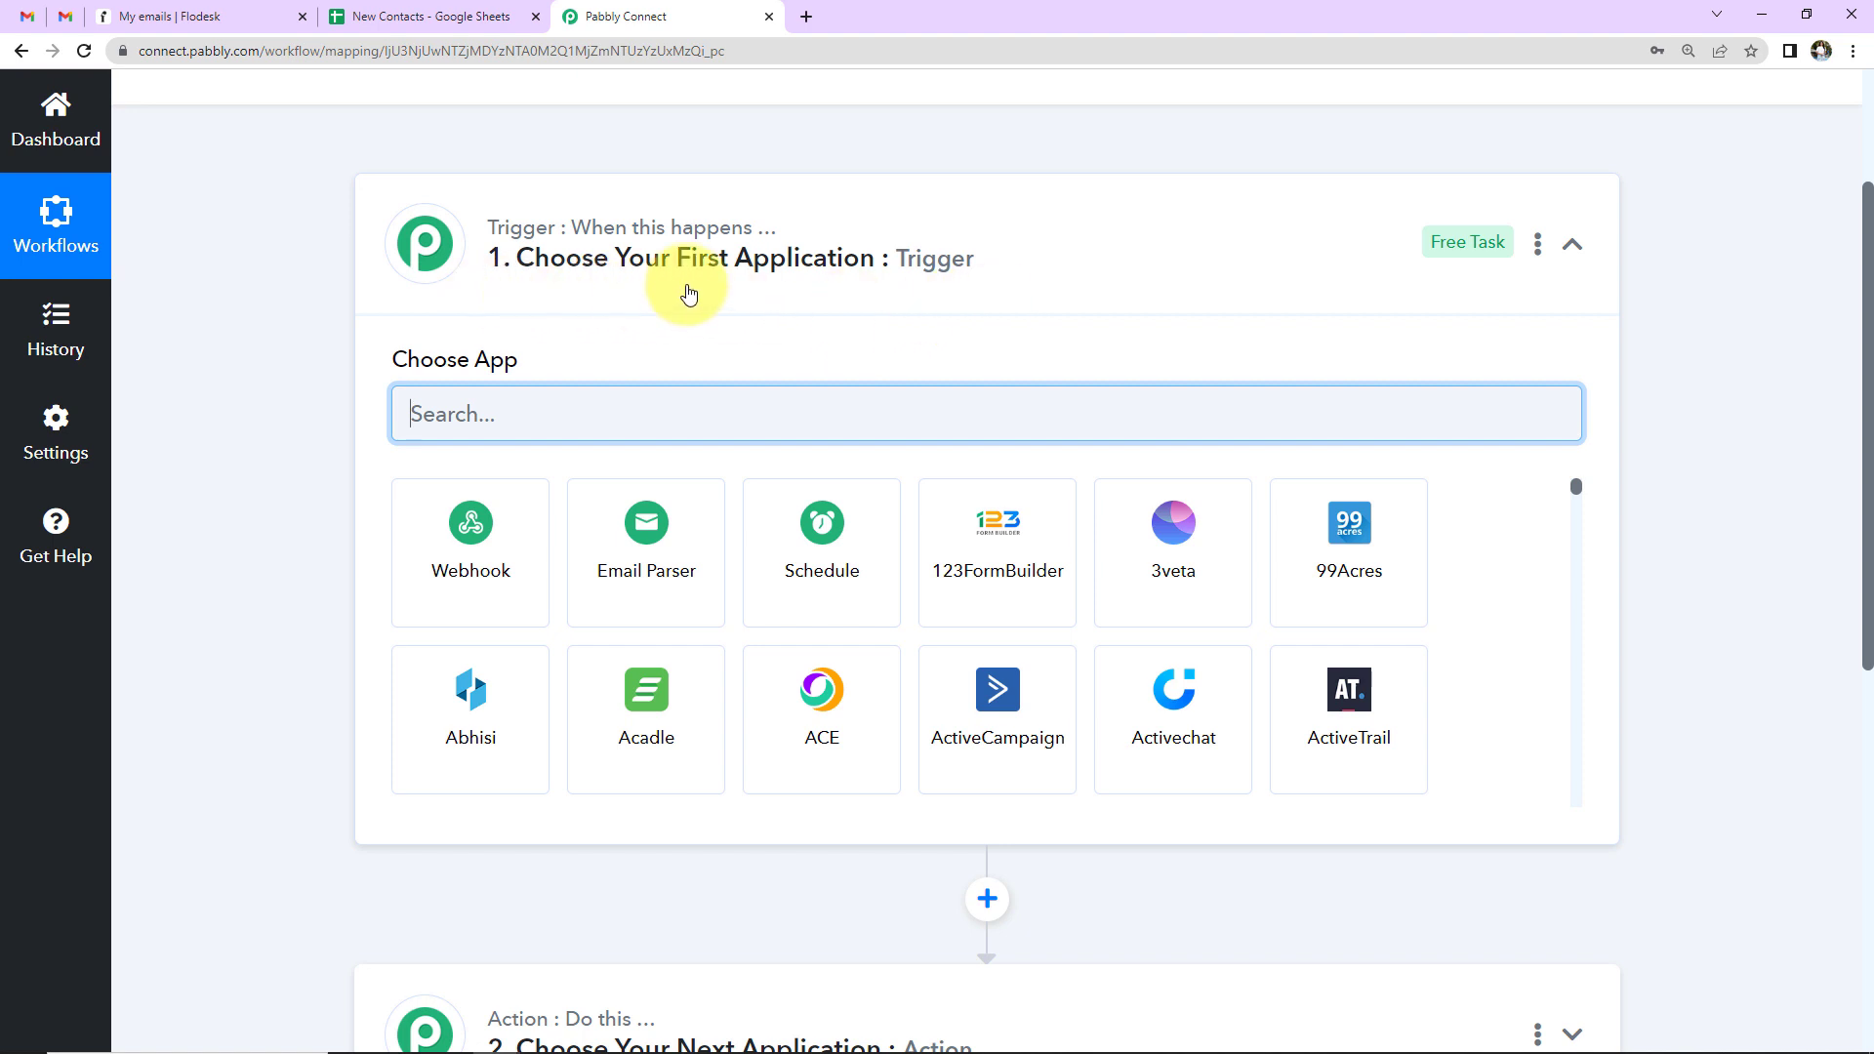
pyautogui.scroll(-3, 736, 334)
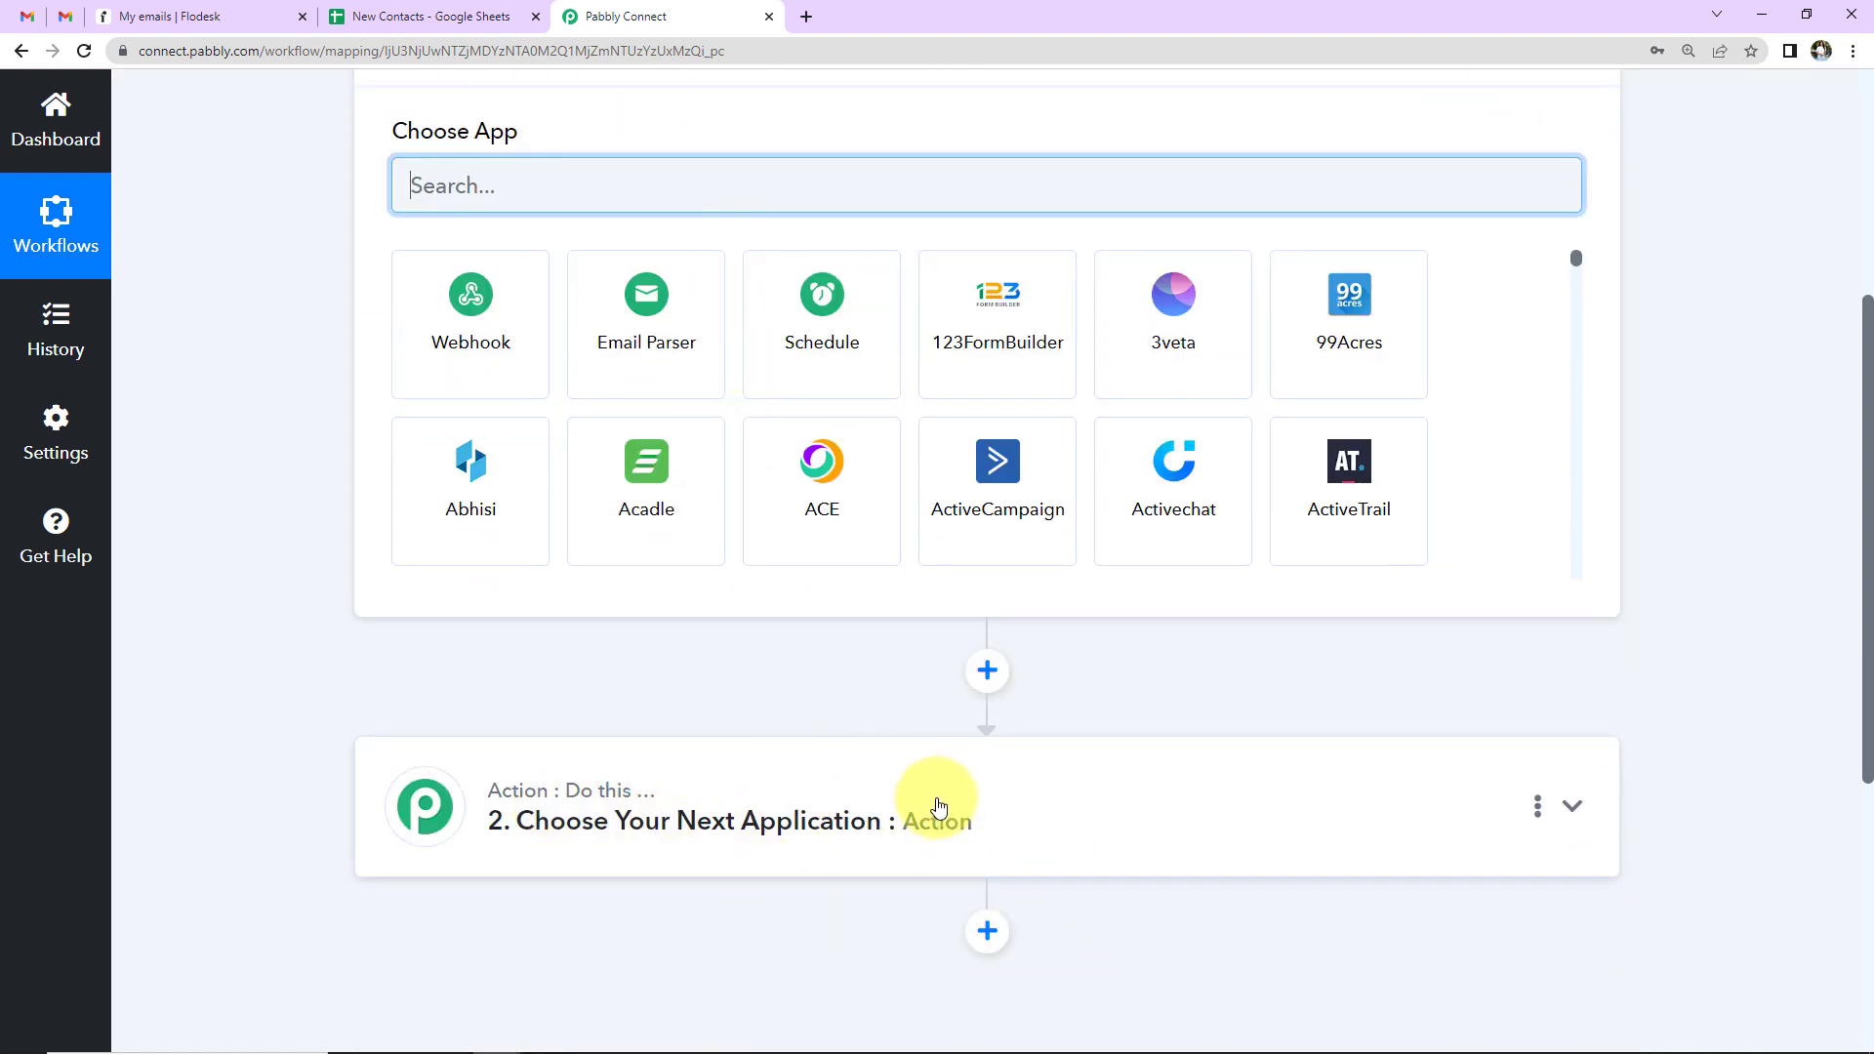
pyautogui.scroll(3, 939, 807)
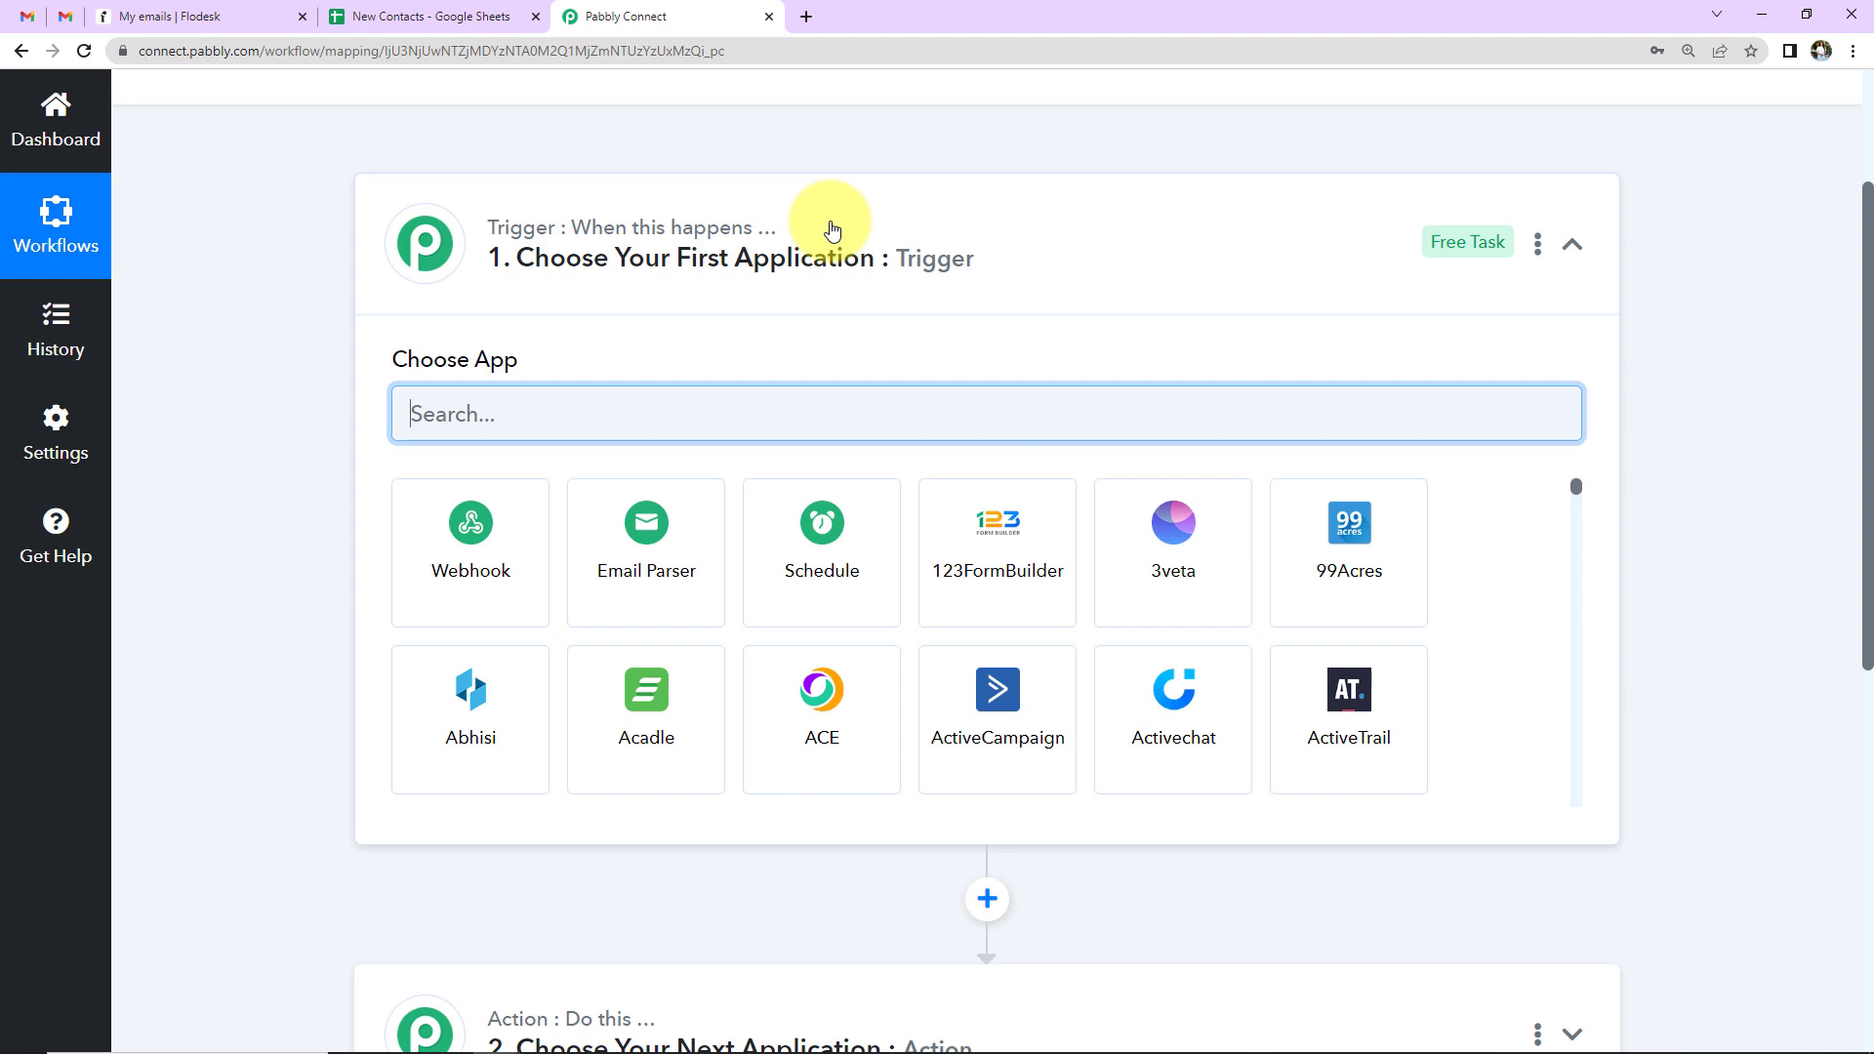
pyautogui.scroll(2, 878, 419)
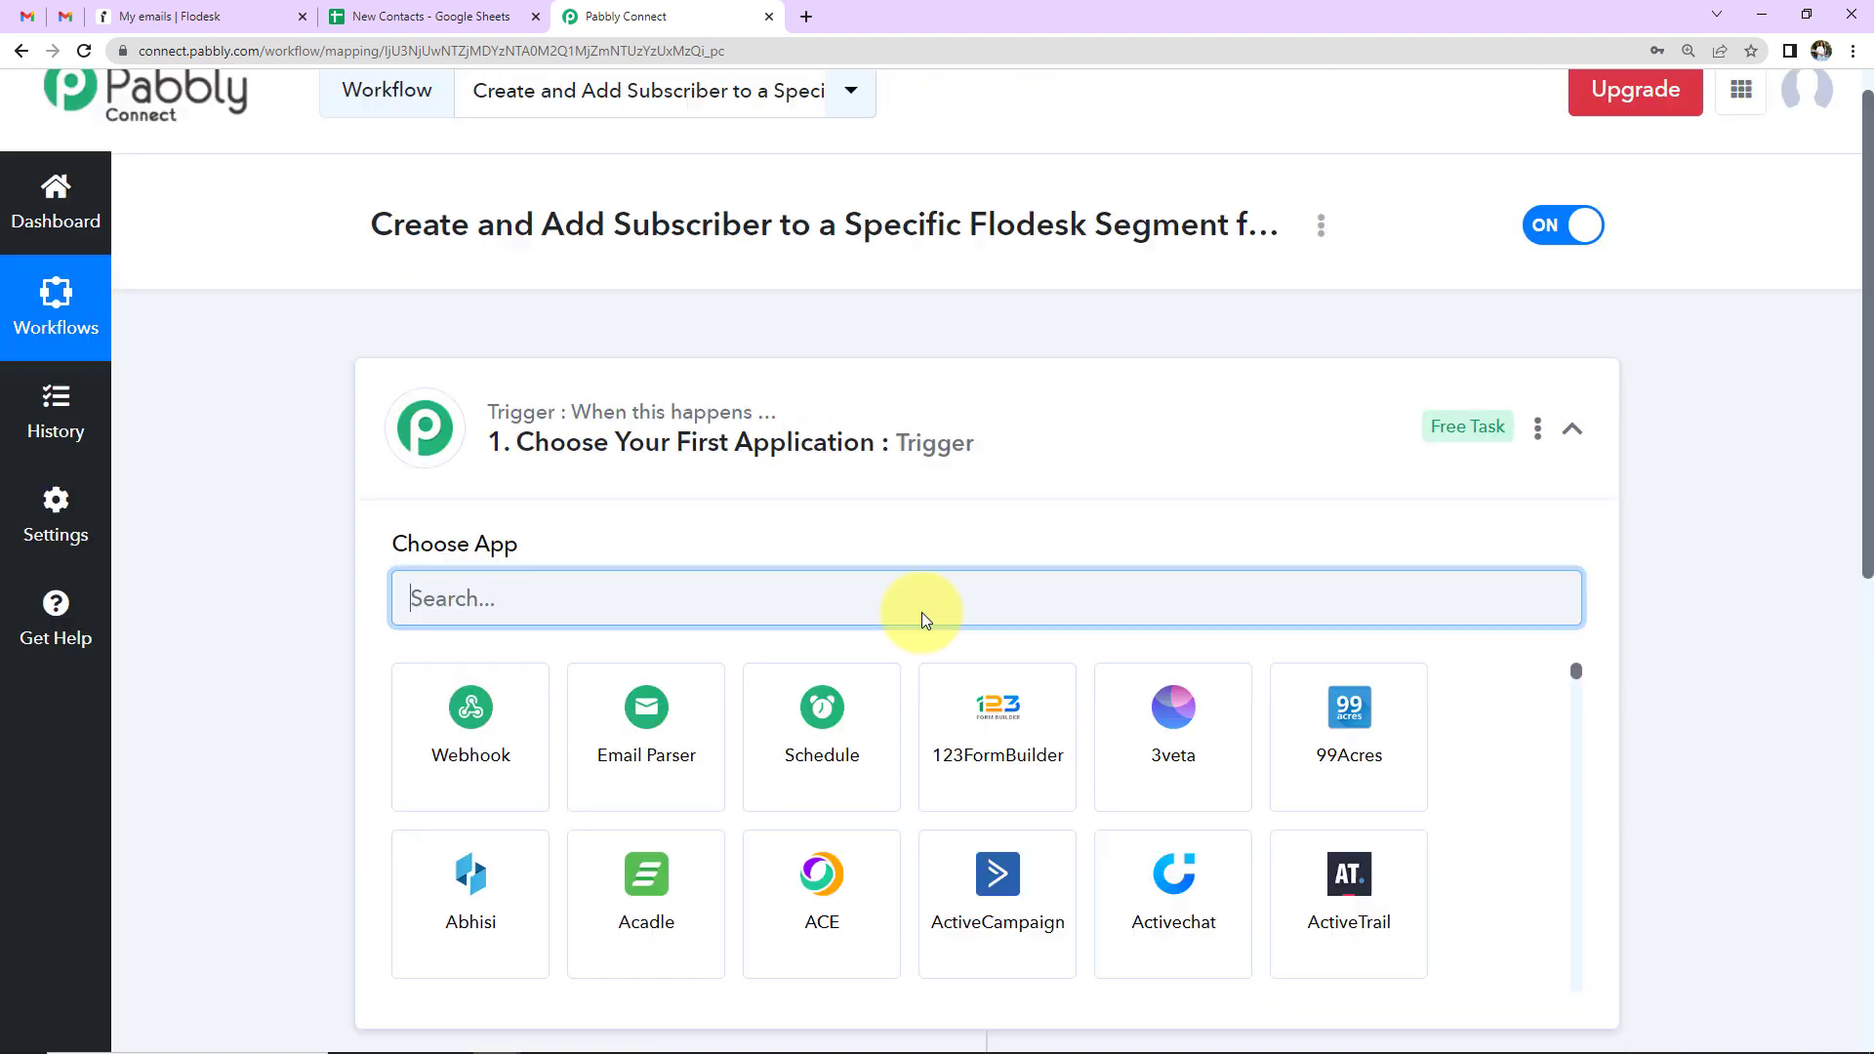
pyautogui.scroll(-5, 937, 795)
pyautogui.scroll(-6, 774, 596)
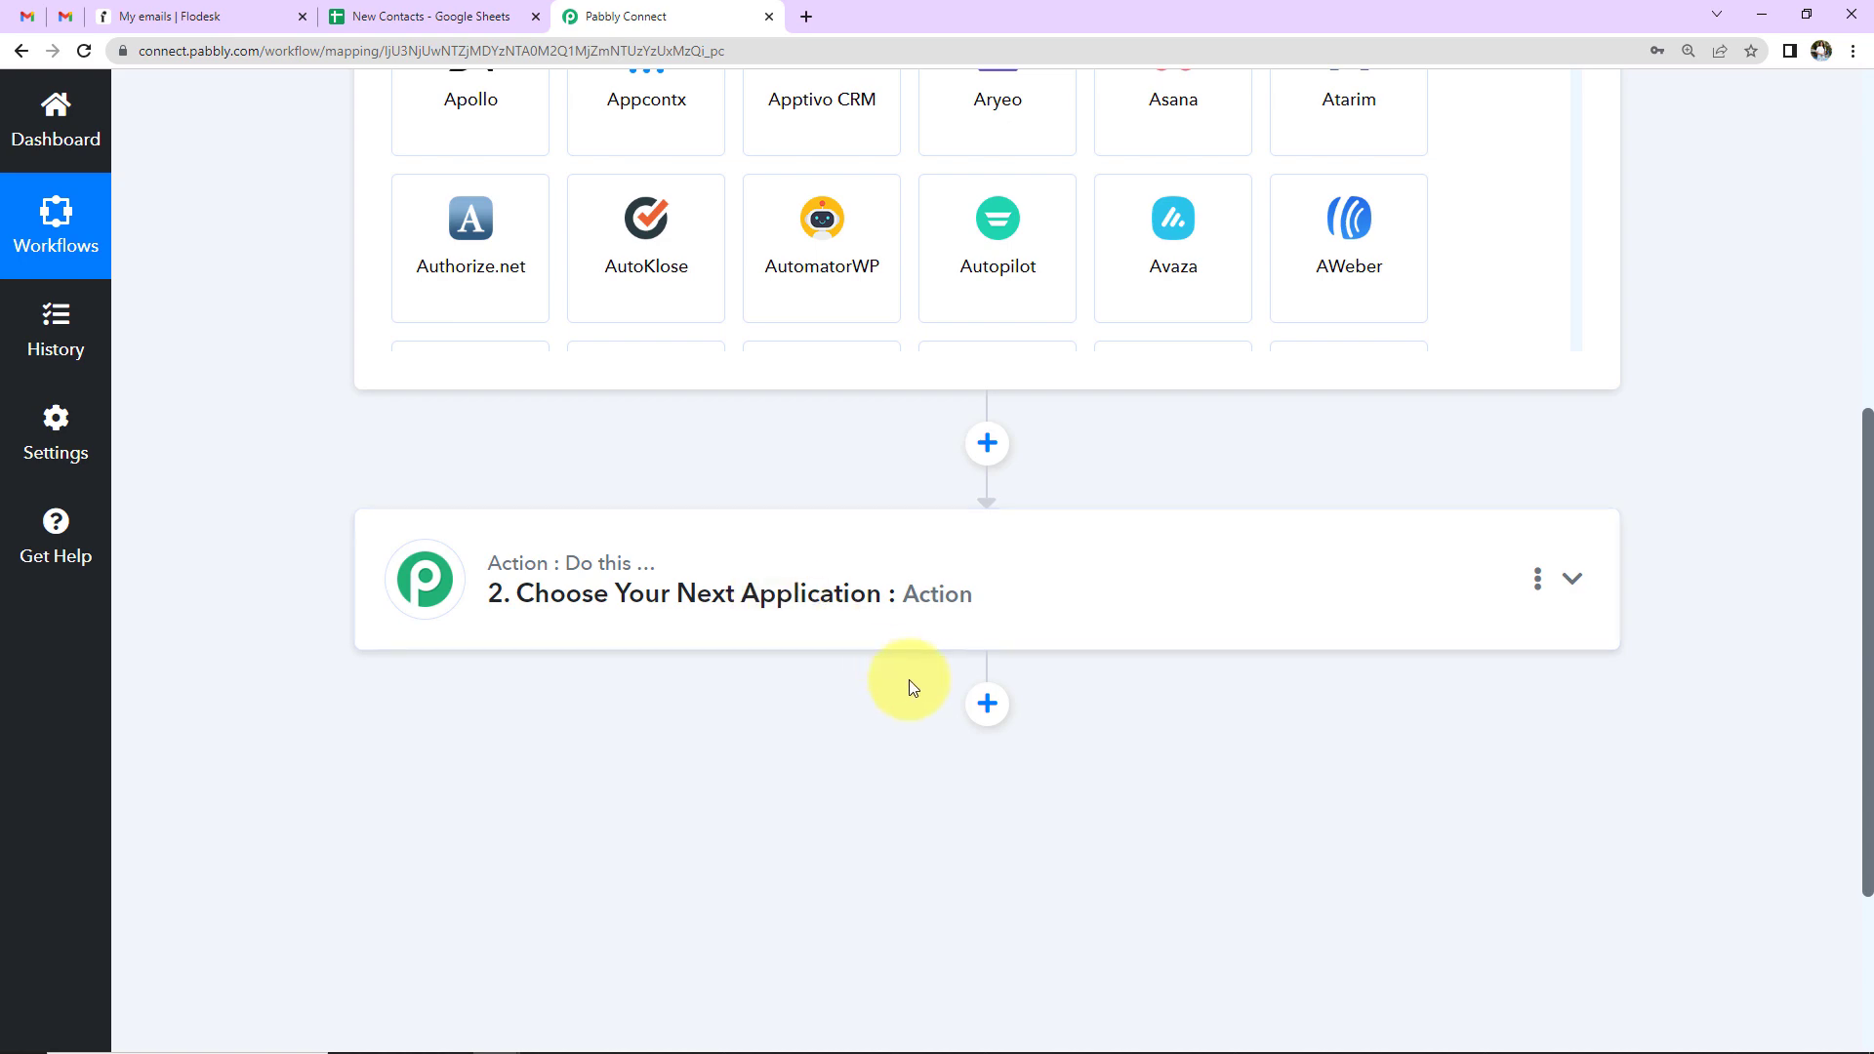
pyautogui.scroll(7, 887, 728)
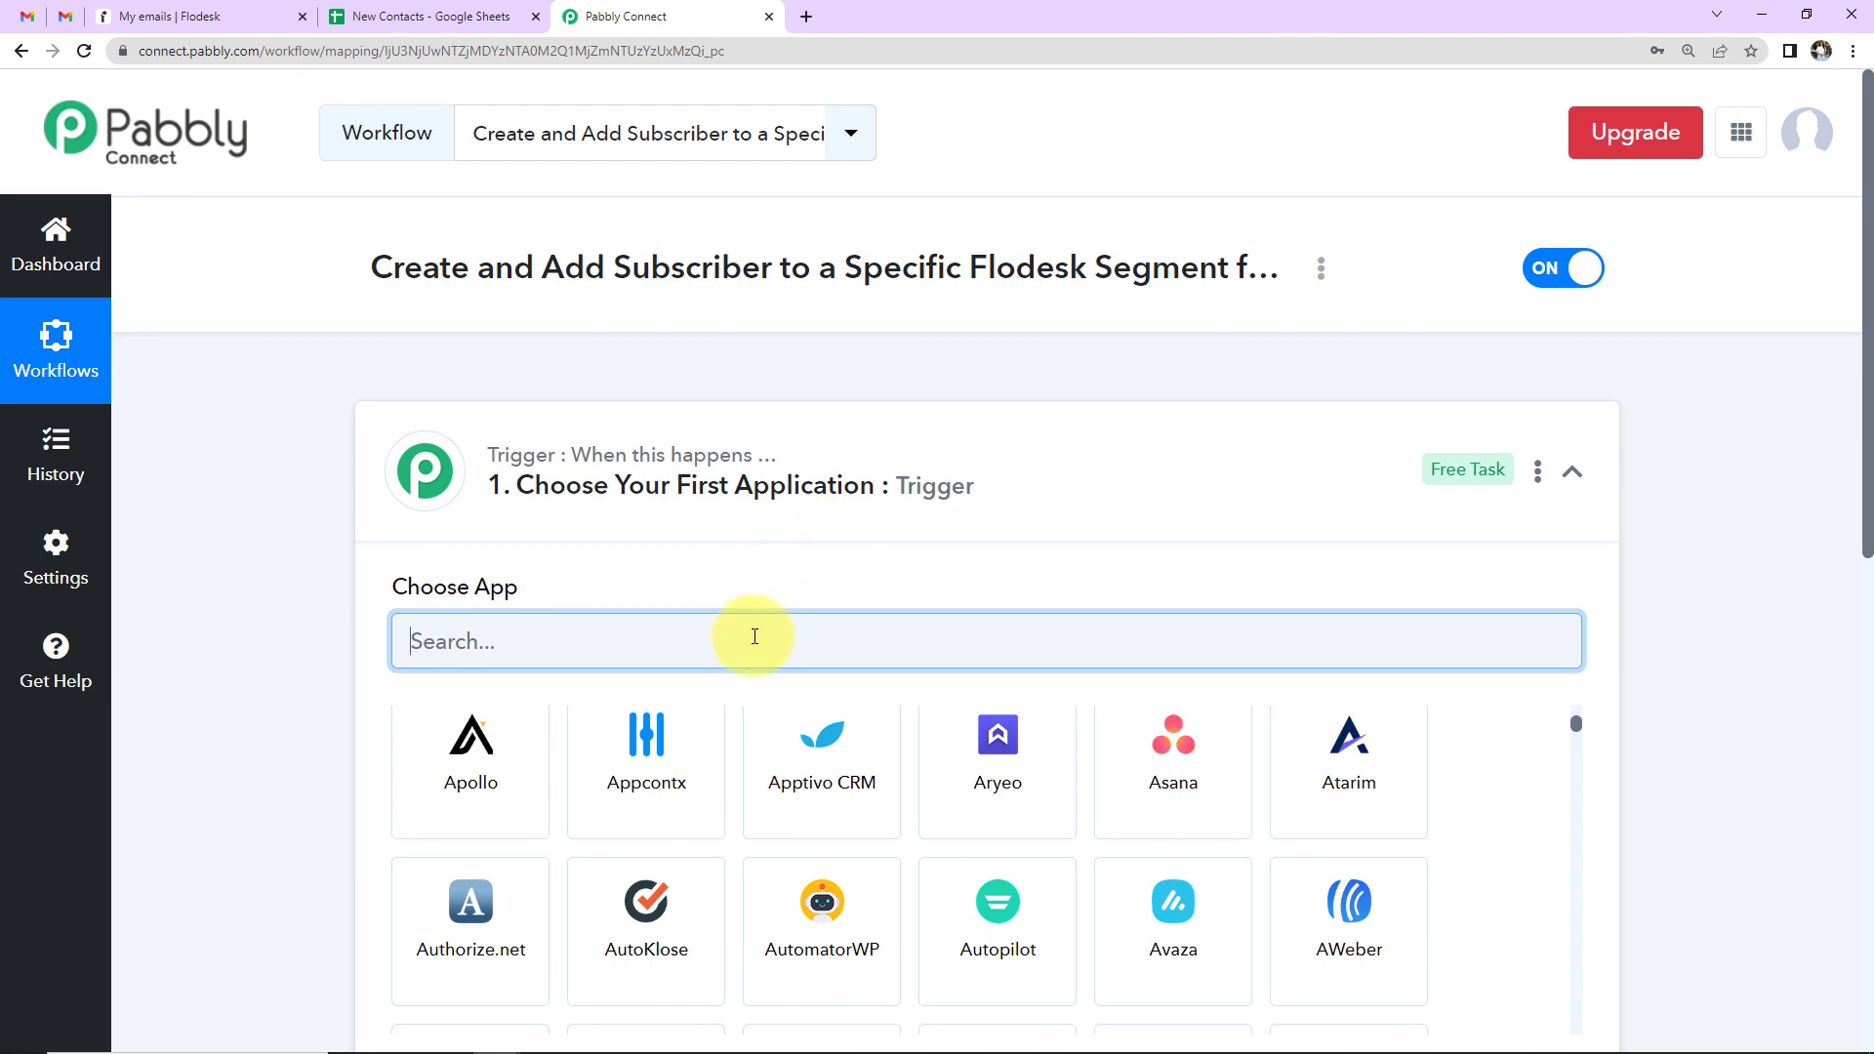
# - Search for Google and choose Google Sheets as the trigger app
pyautogui.write('Google')
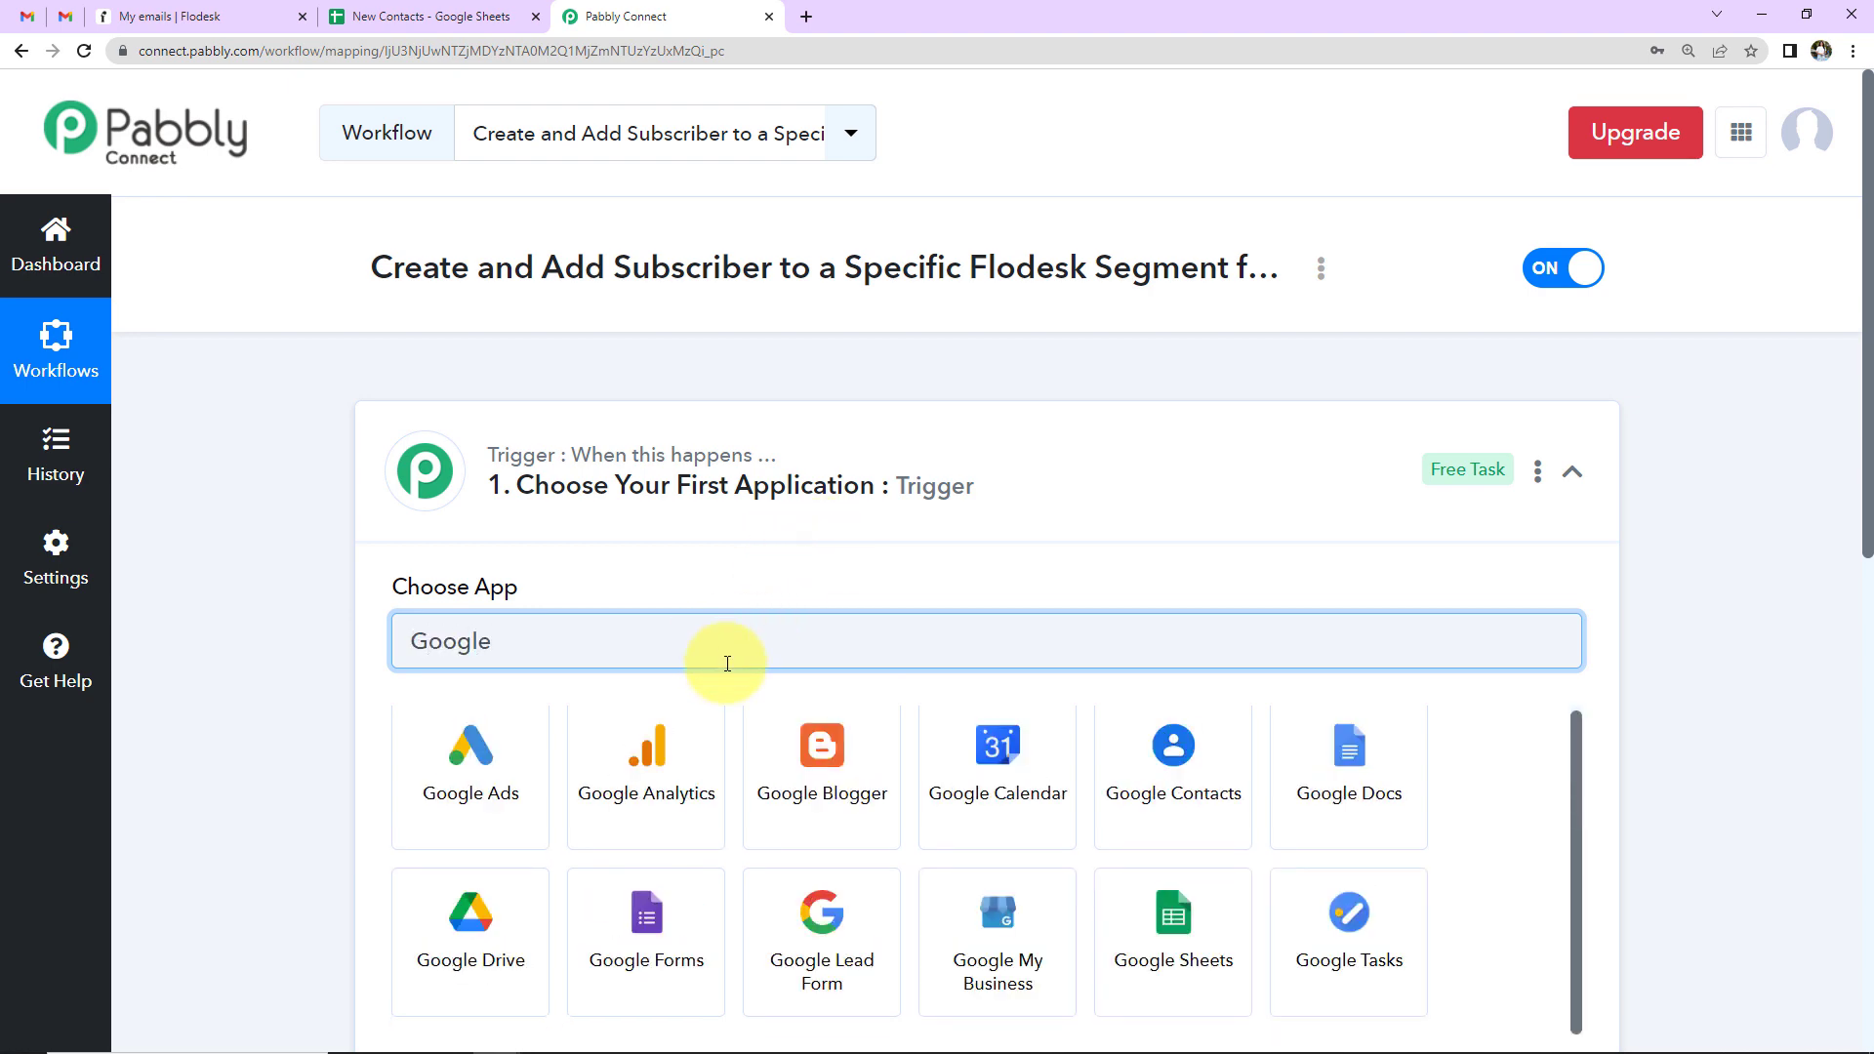
pyautogui.scroll(-2, 728, 664)
pyautogui.click(1125, 729)
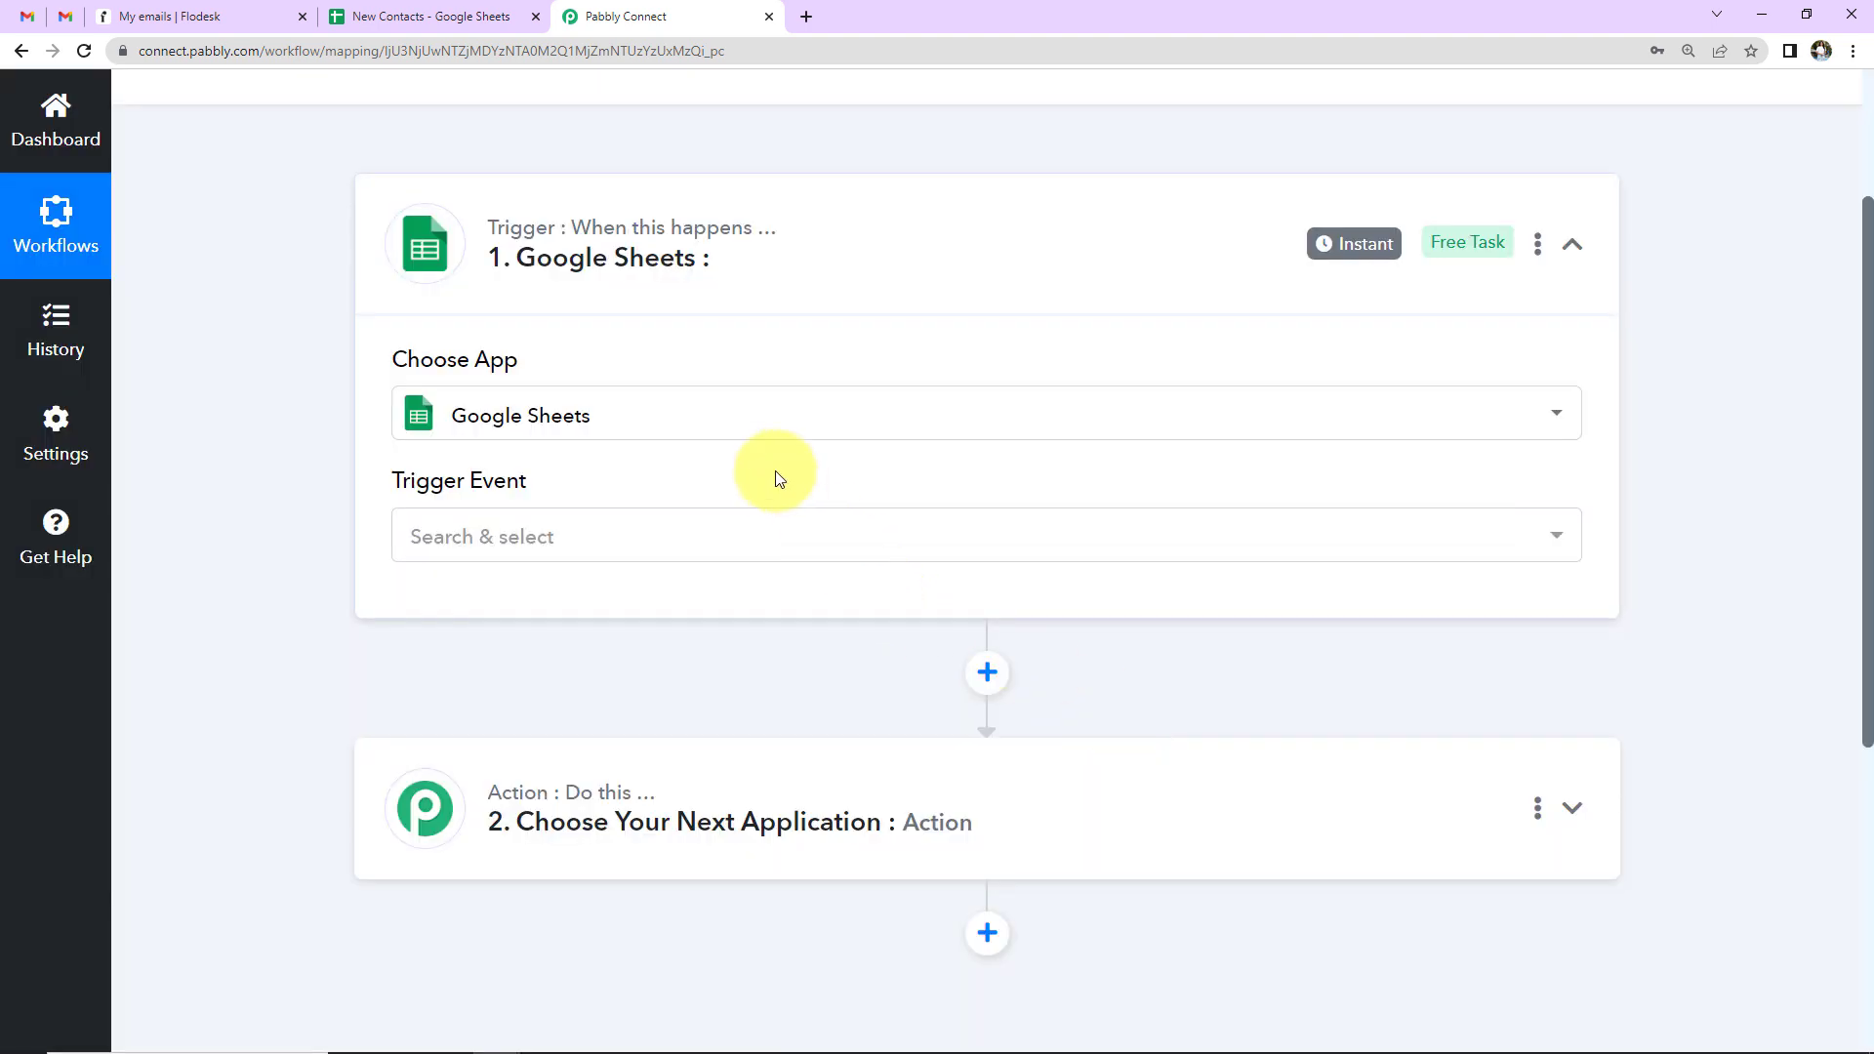
# - Search for Flodesk and choose it as the action app
pyautogui.click(649, 823)
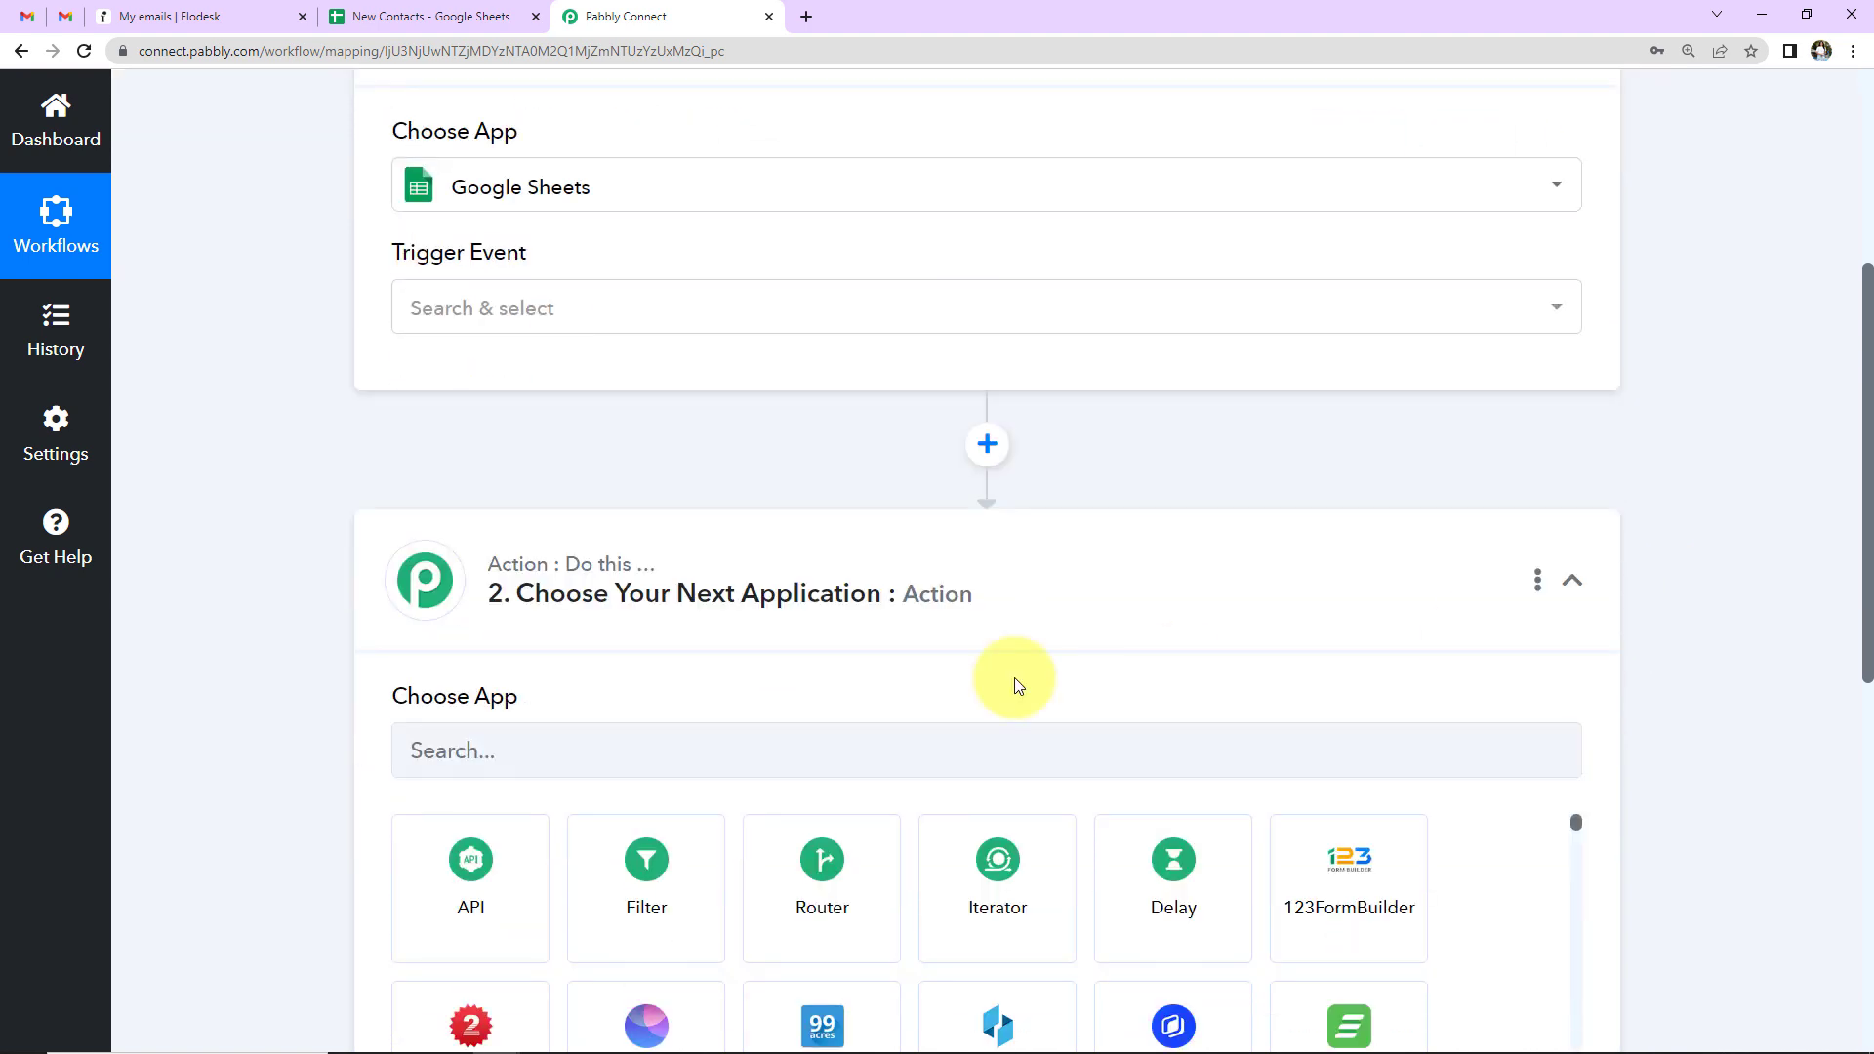
pyautogui.click(882, 740)
pyautogui.write('Flof')
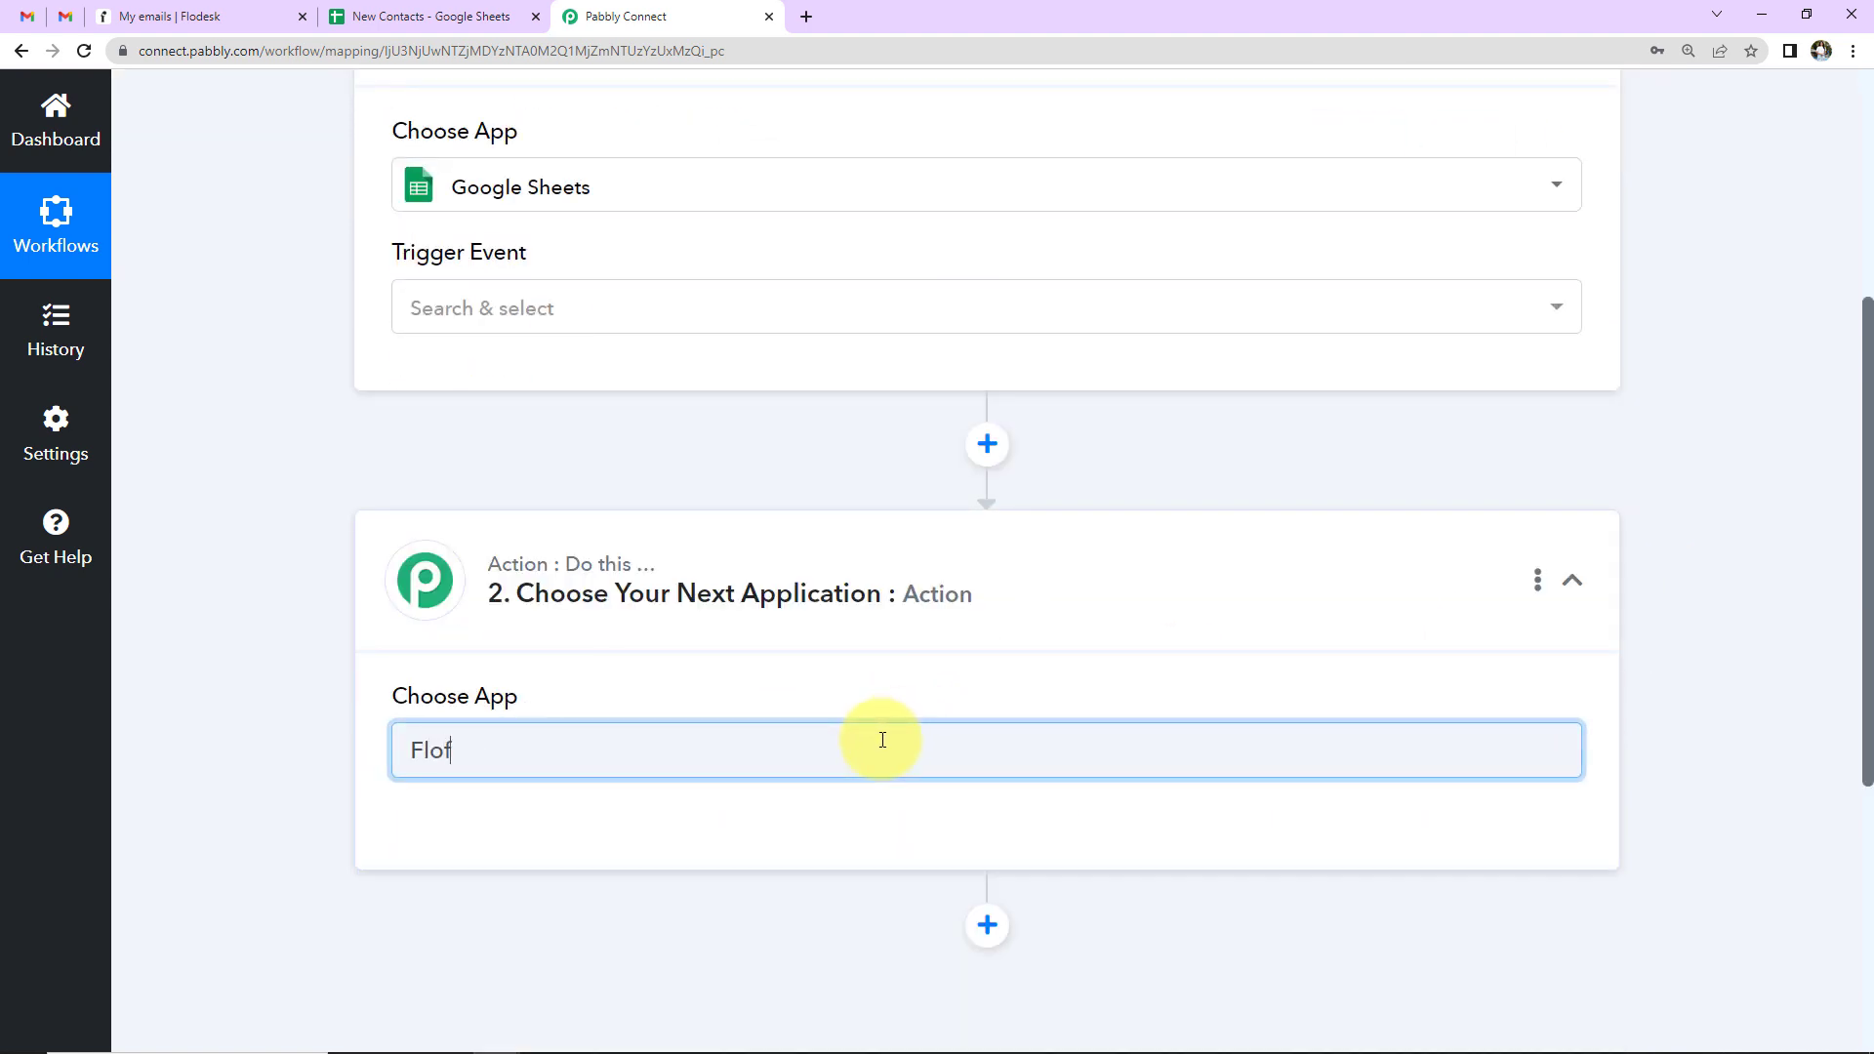
pyautogui.press('BackSpace')
pyautogui.write('desk')
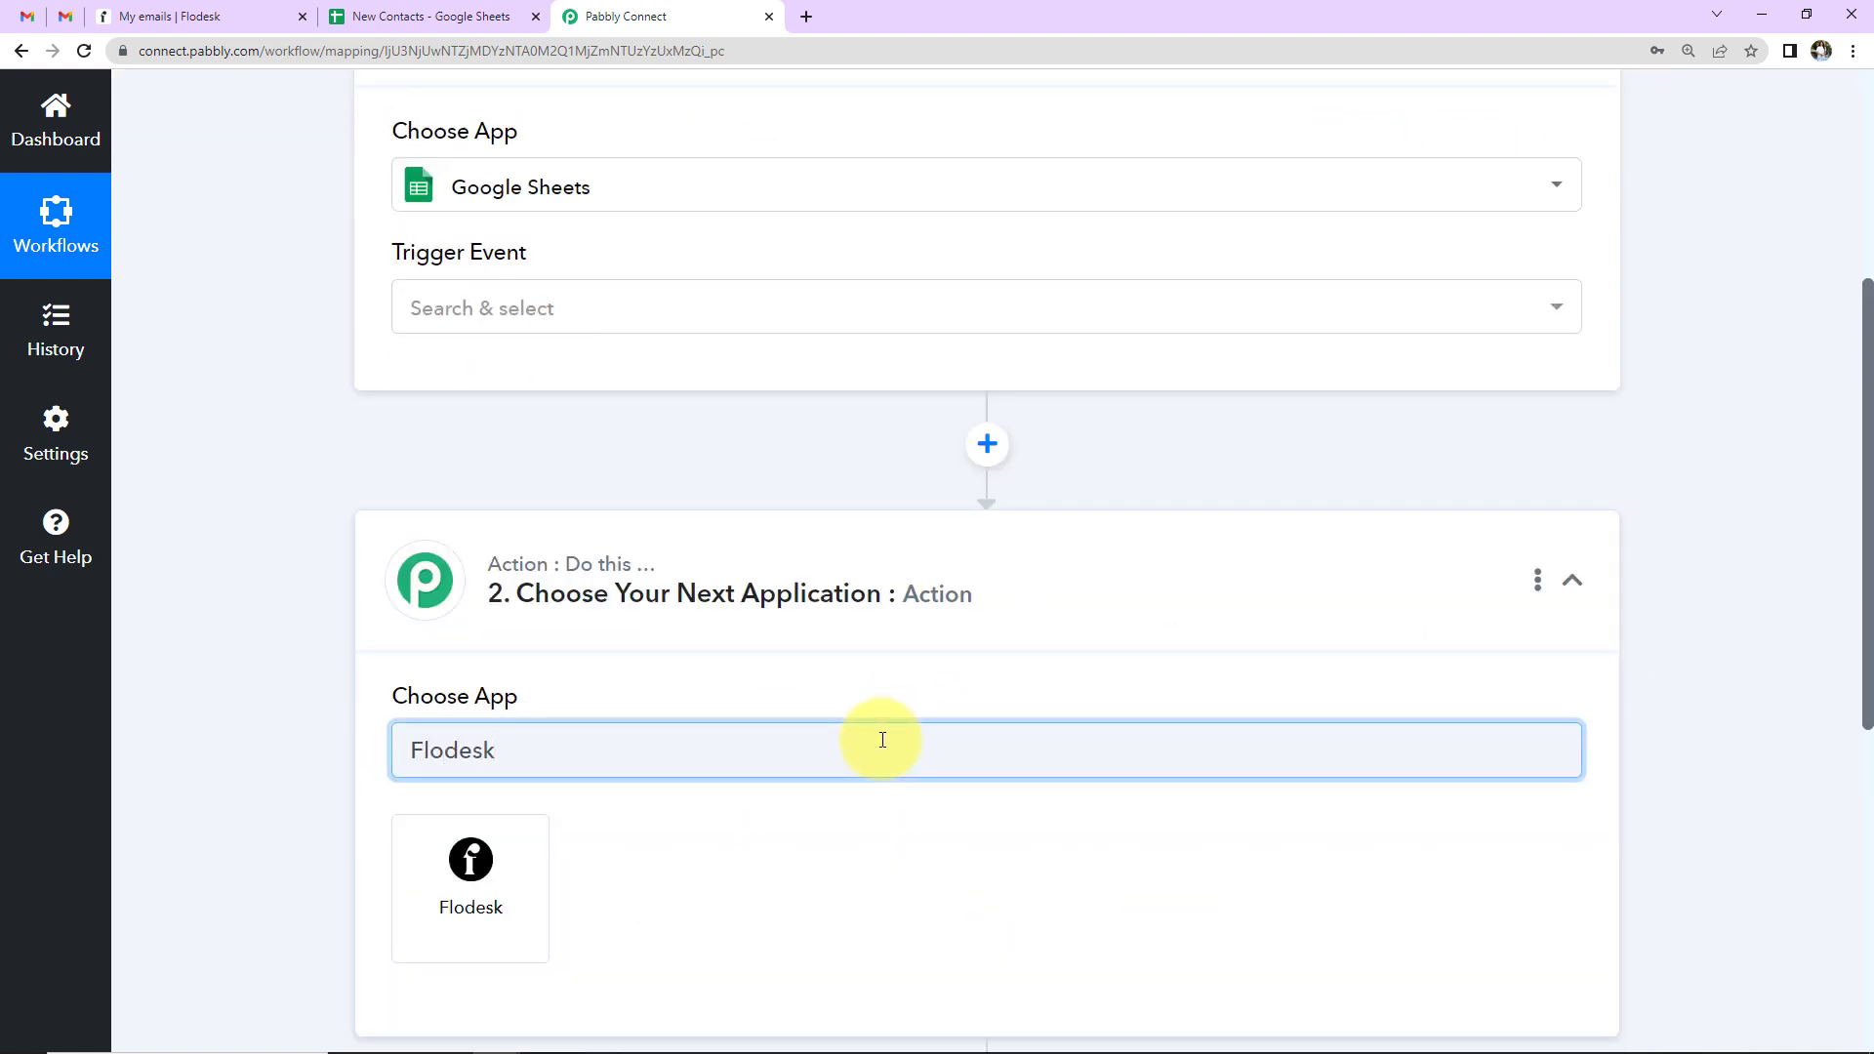
pyautogui.click(488, 923)
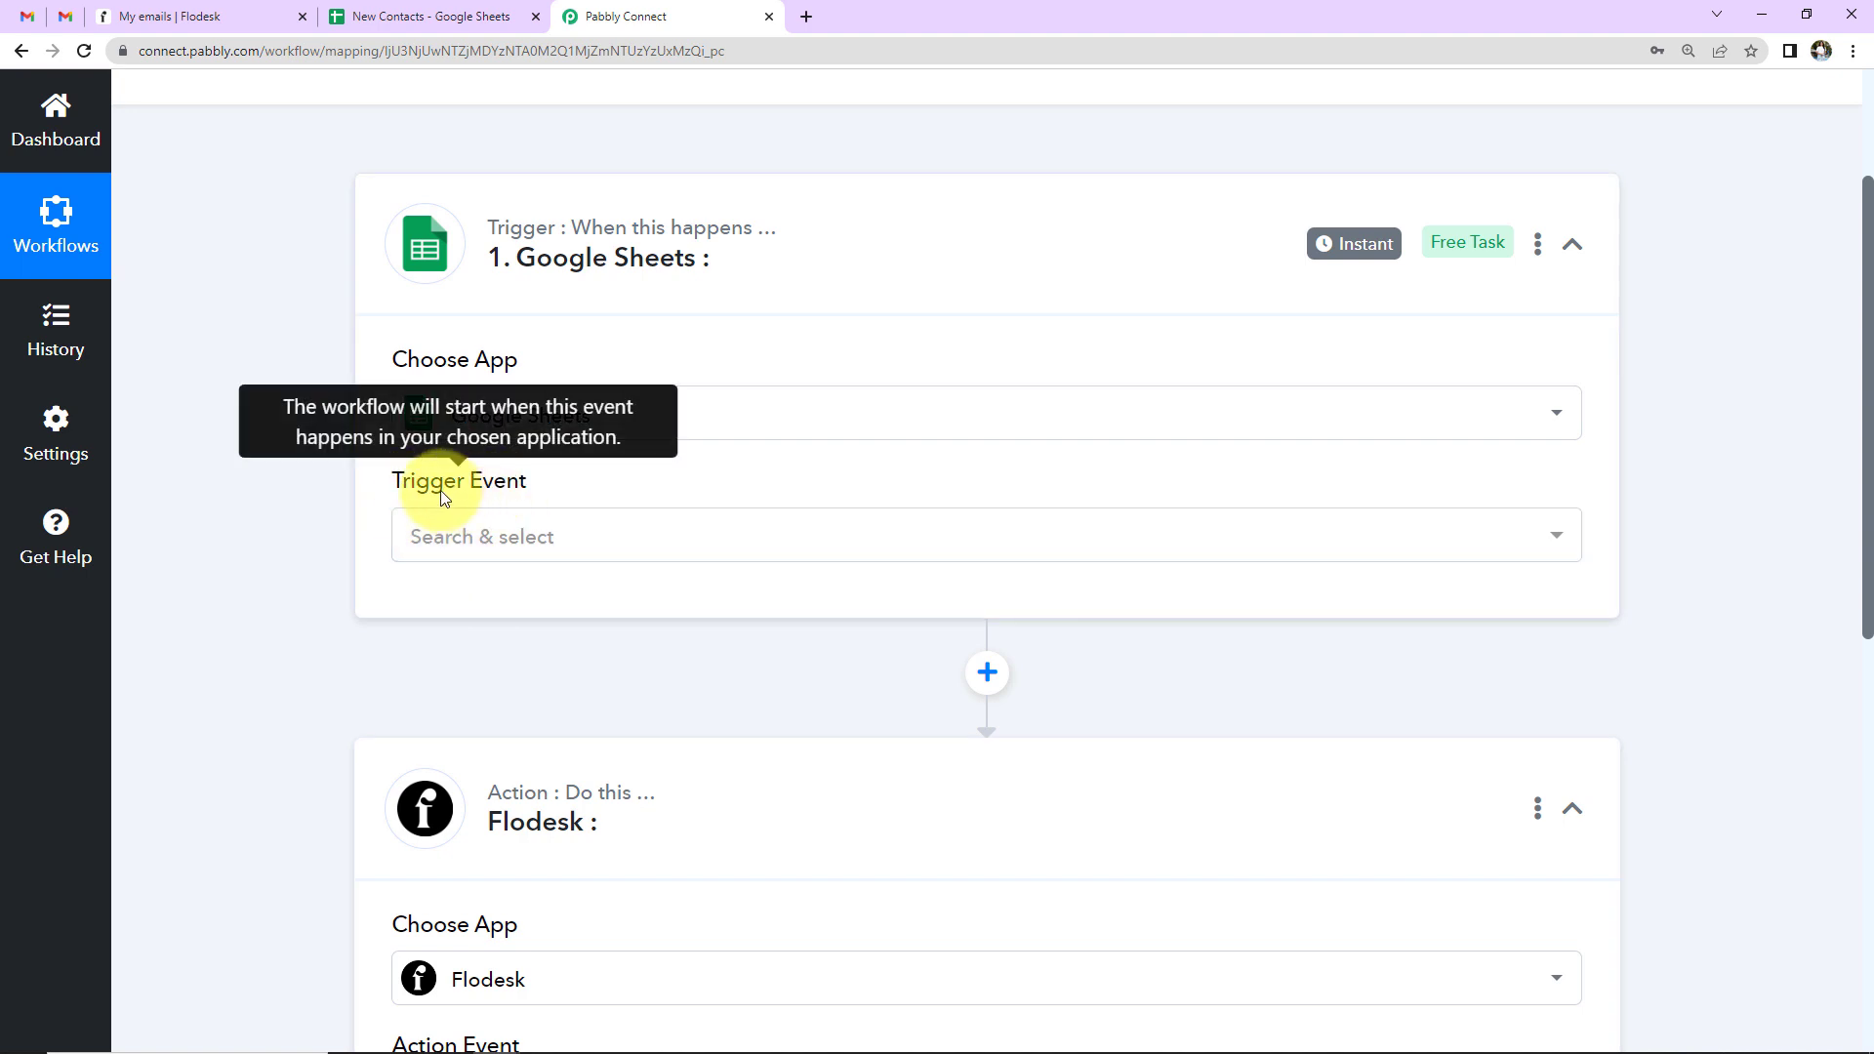
pyautogui.click(464, 539)
# - Set the trigger event to New or Updated Spreadsheet Row and copy the webhook URL
pyautogui.click(500, 684)
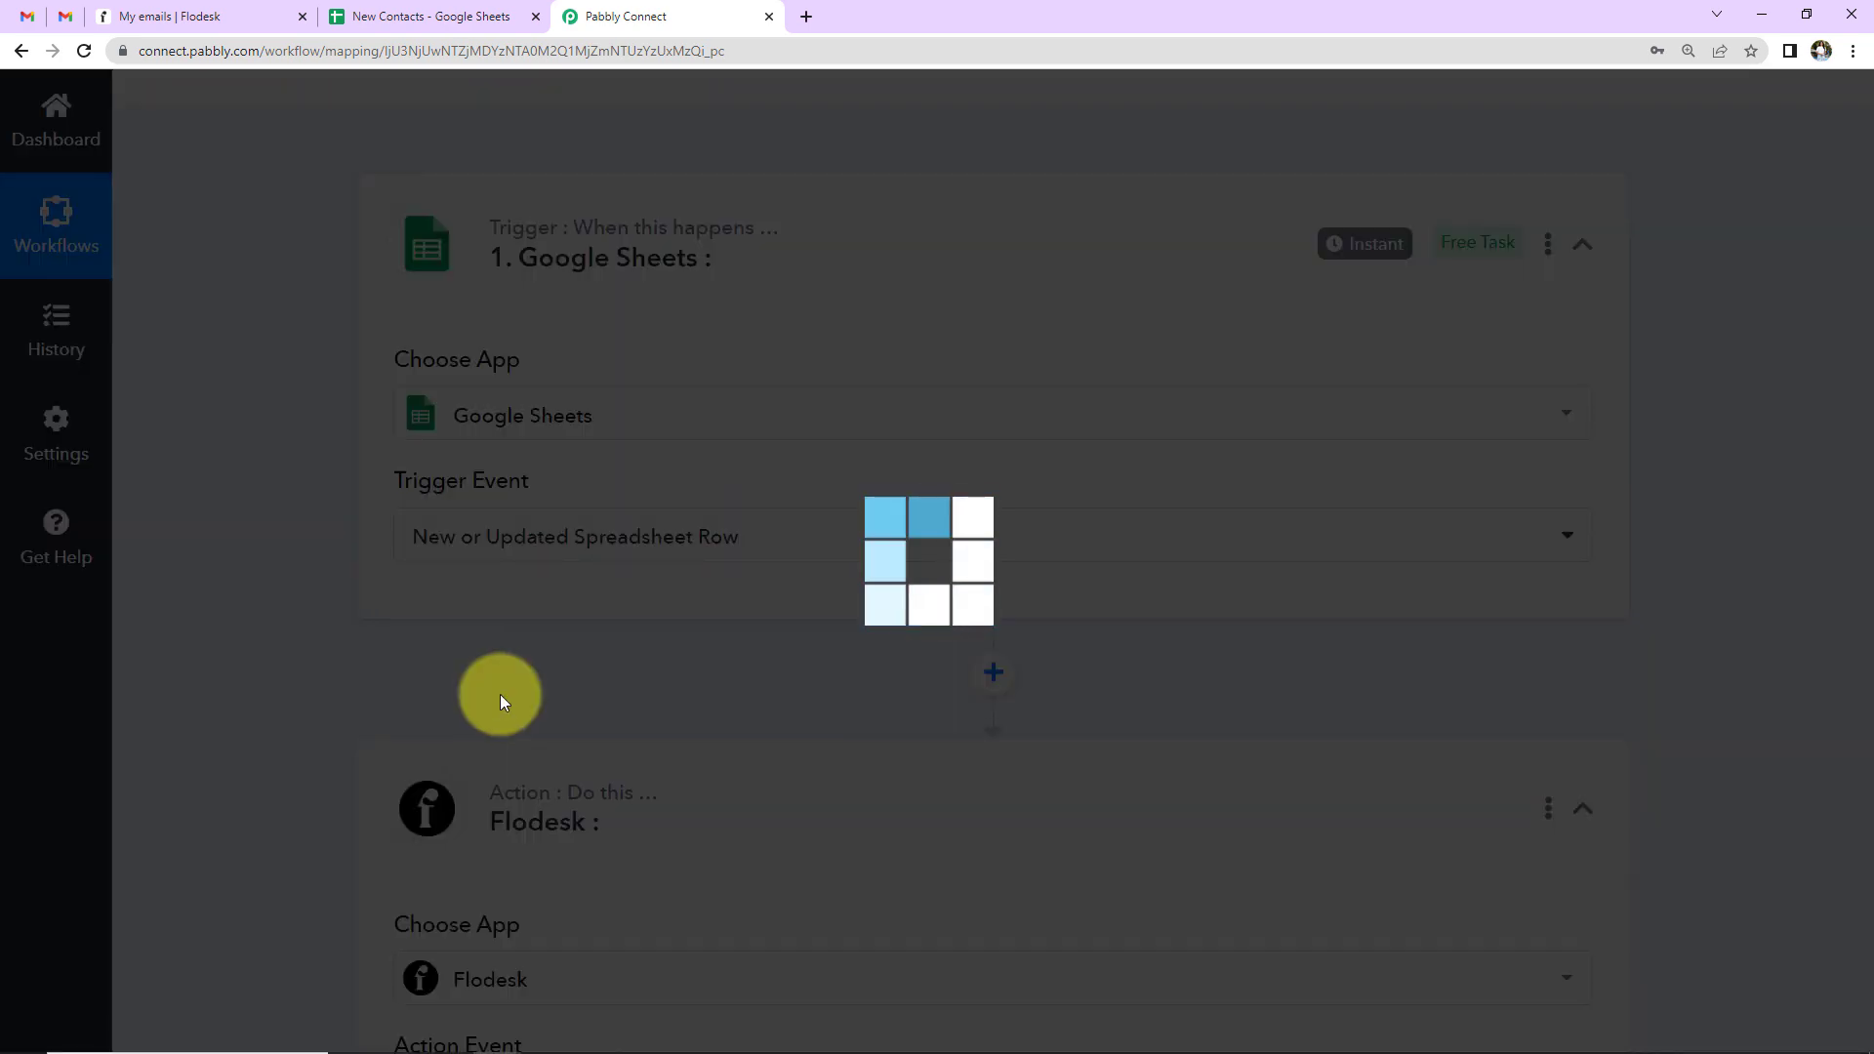
pyautogui.scroll(-2, 500, 694)
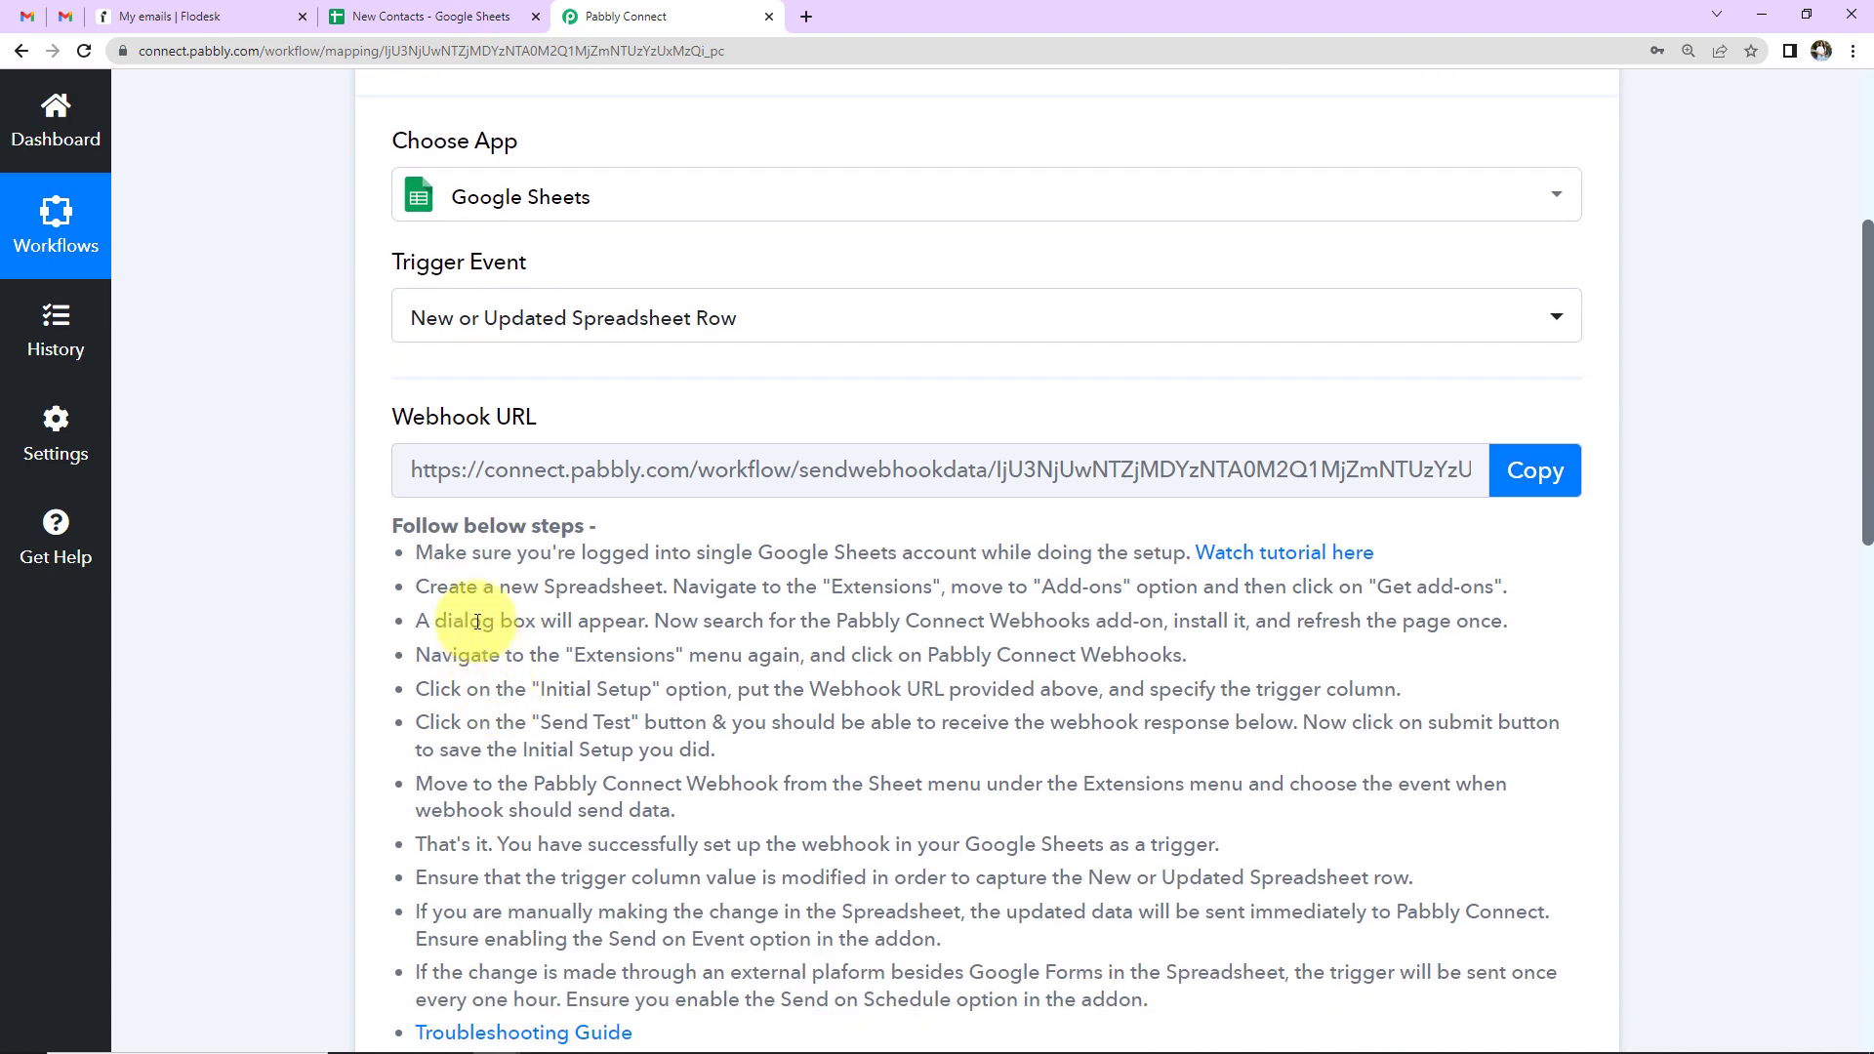
pyautogui.moveTo(533, 418)
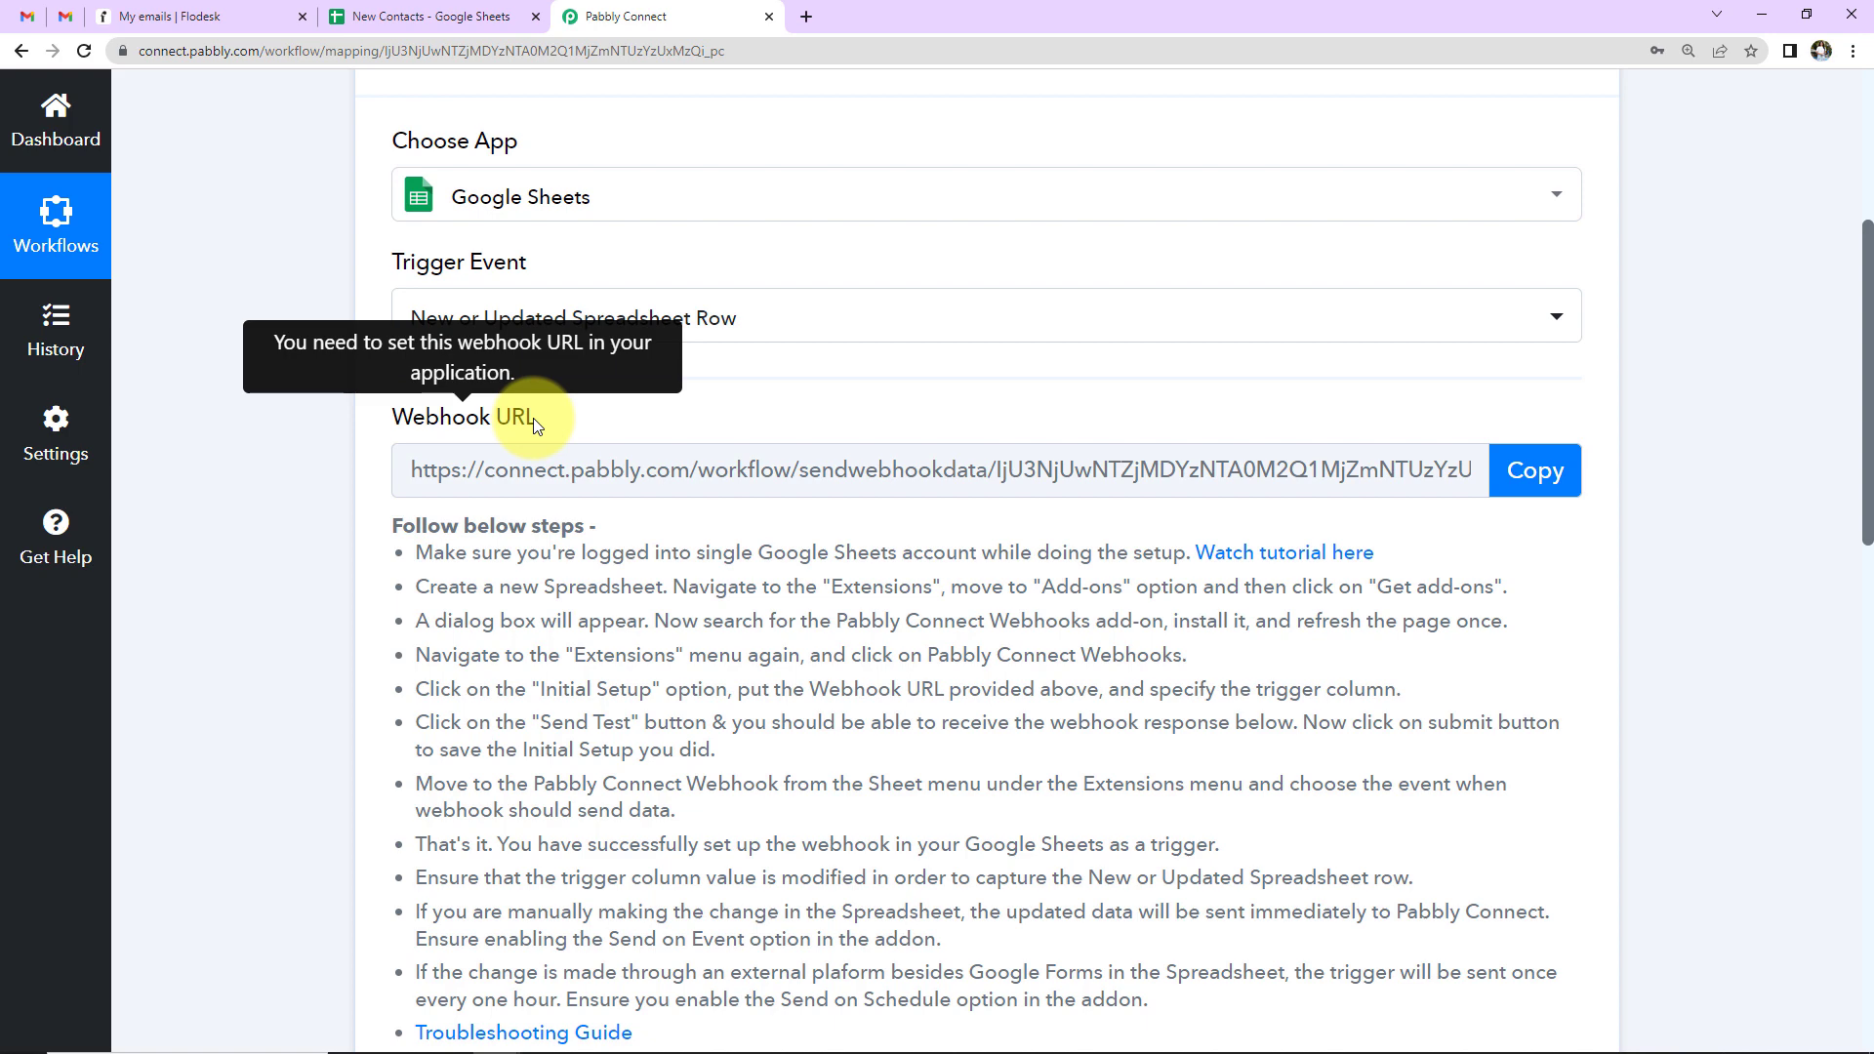
pyautogui.click(1532, 471)
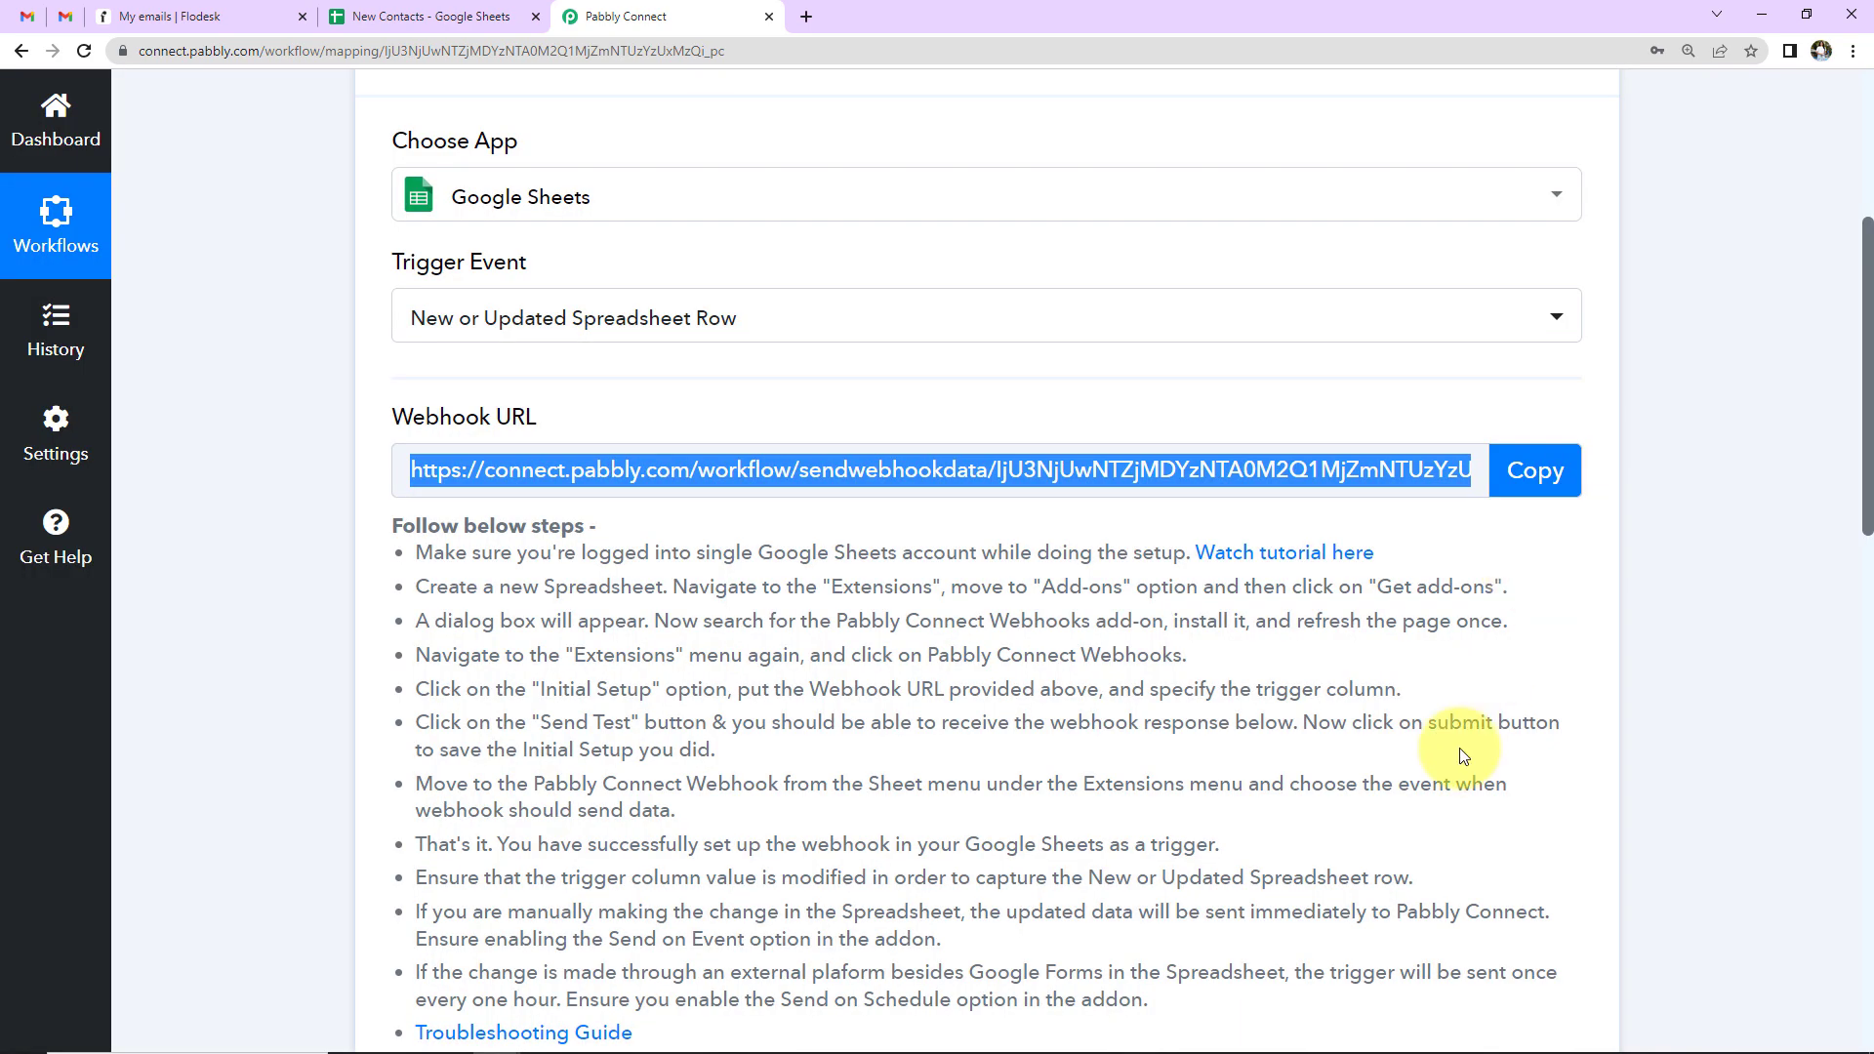
pyautogui.scroll(-5, 1461, 757)
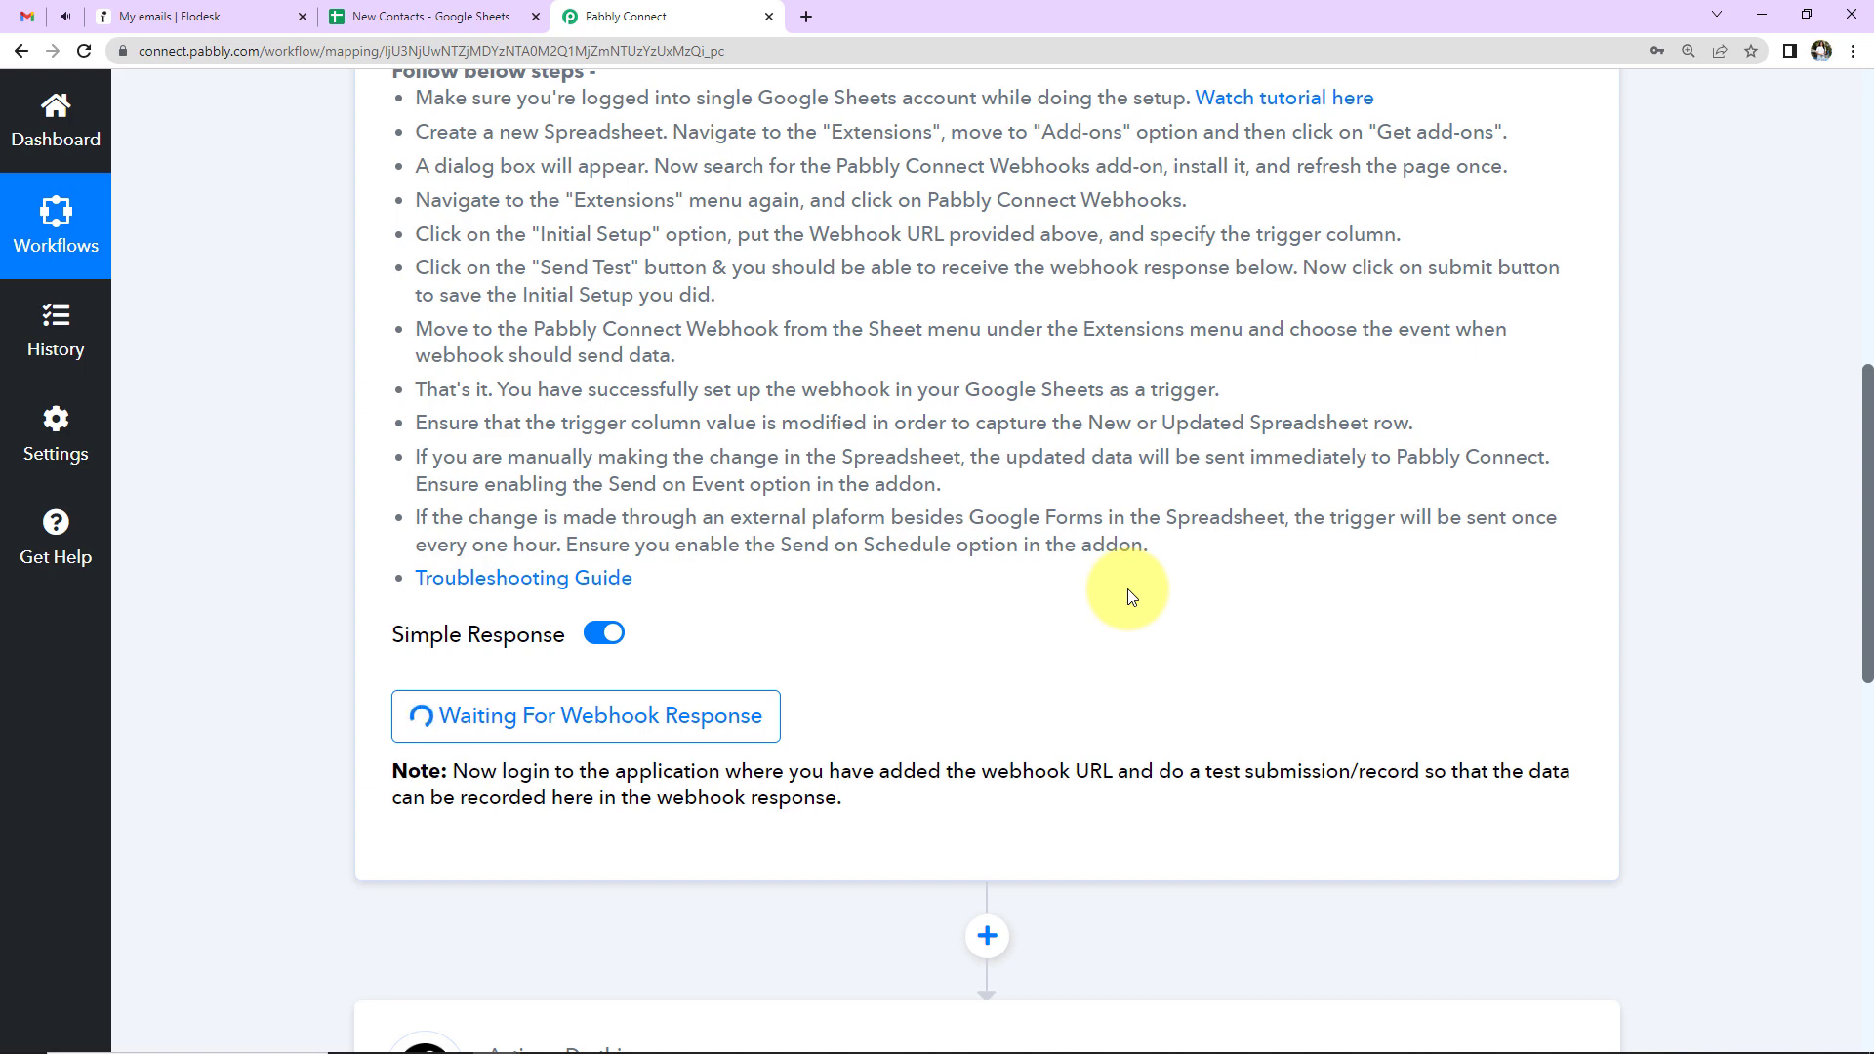
pyautogui.hotkey('ctrl', 'shift', 'Tab')
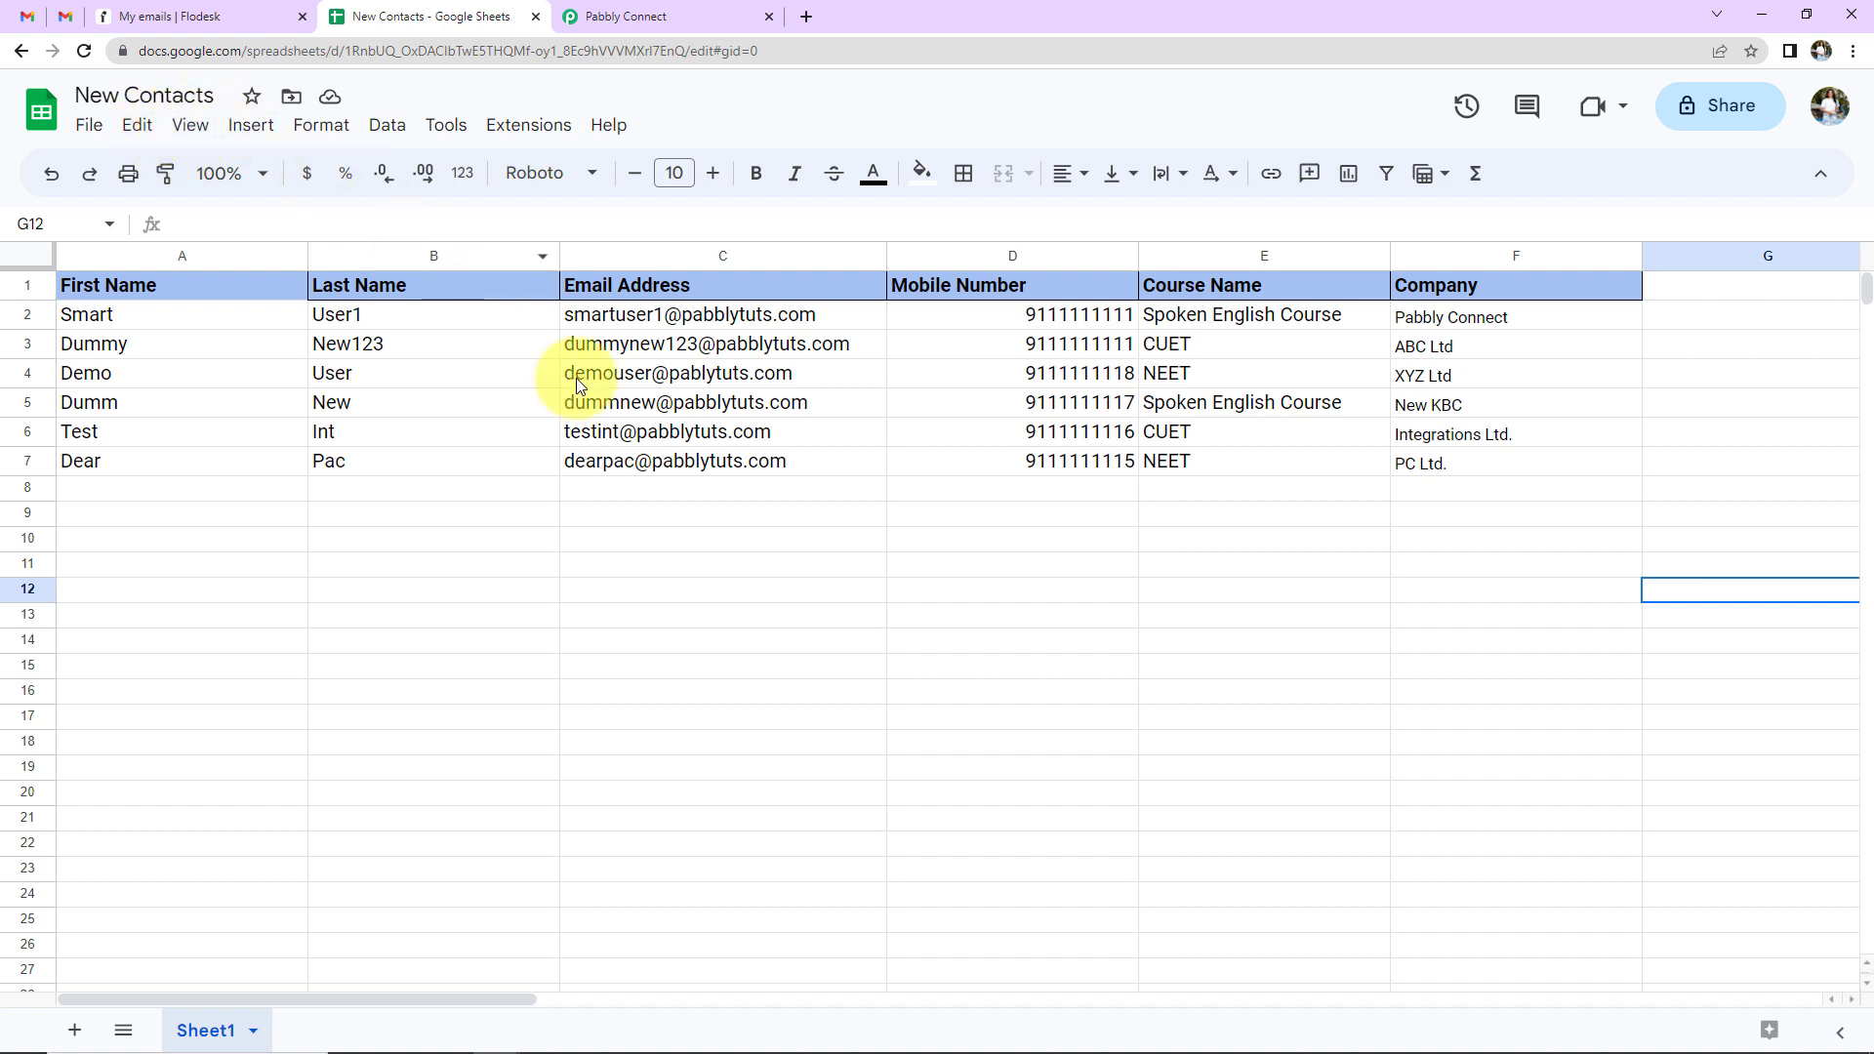
pyautogui.moveTo(589, 1052)
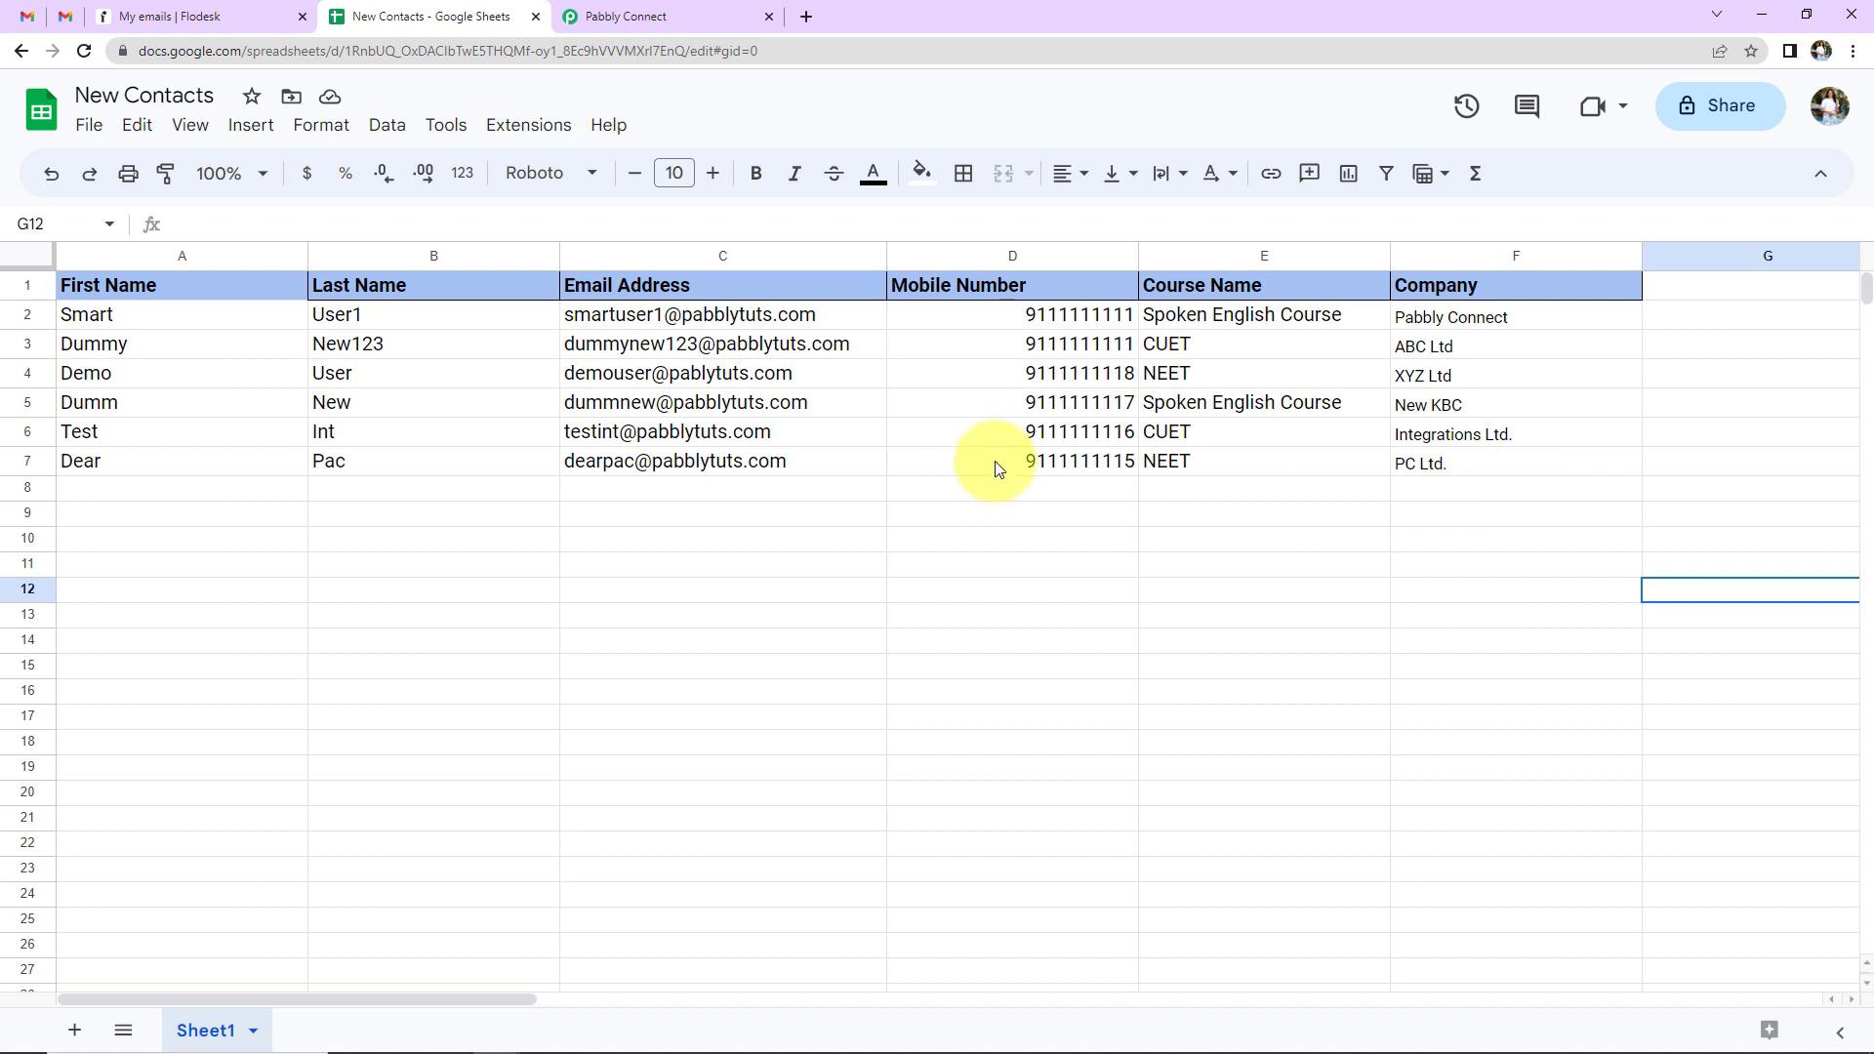
pyautogui.click(517, 132)
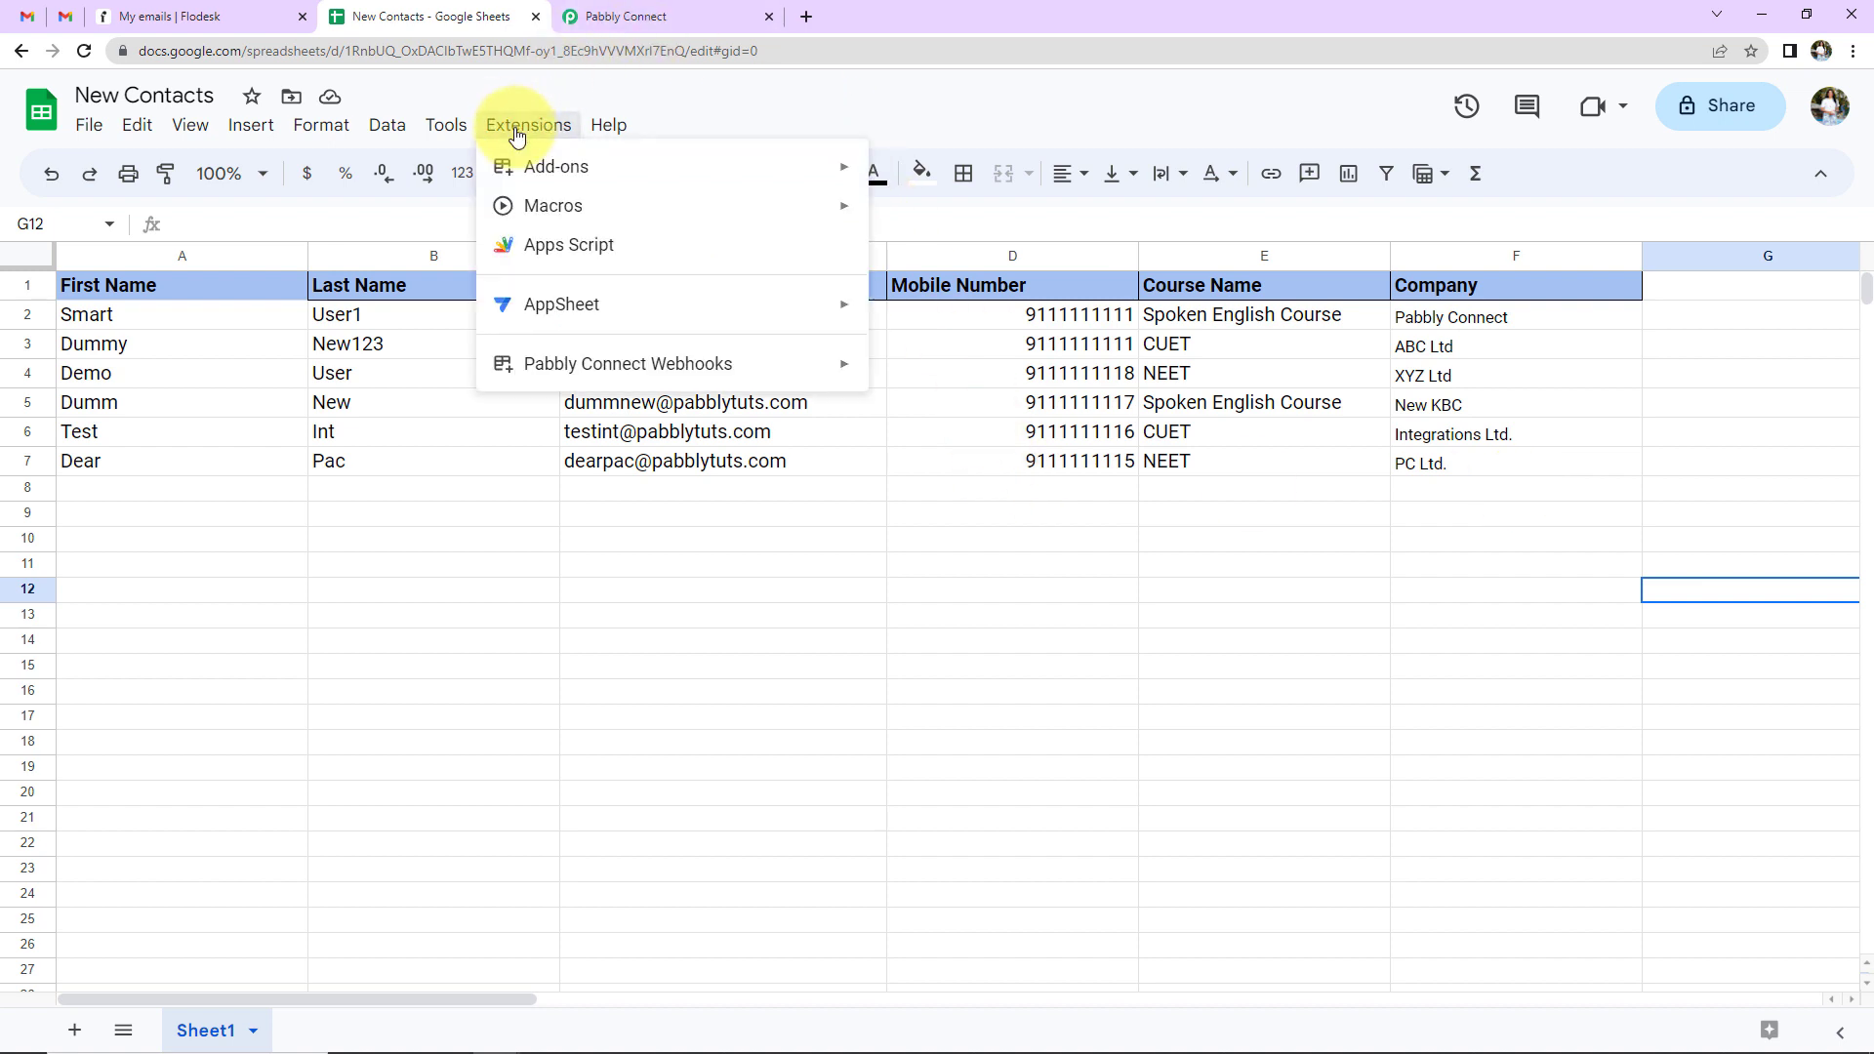
pyautogui.moveTo(583, 188)
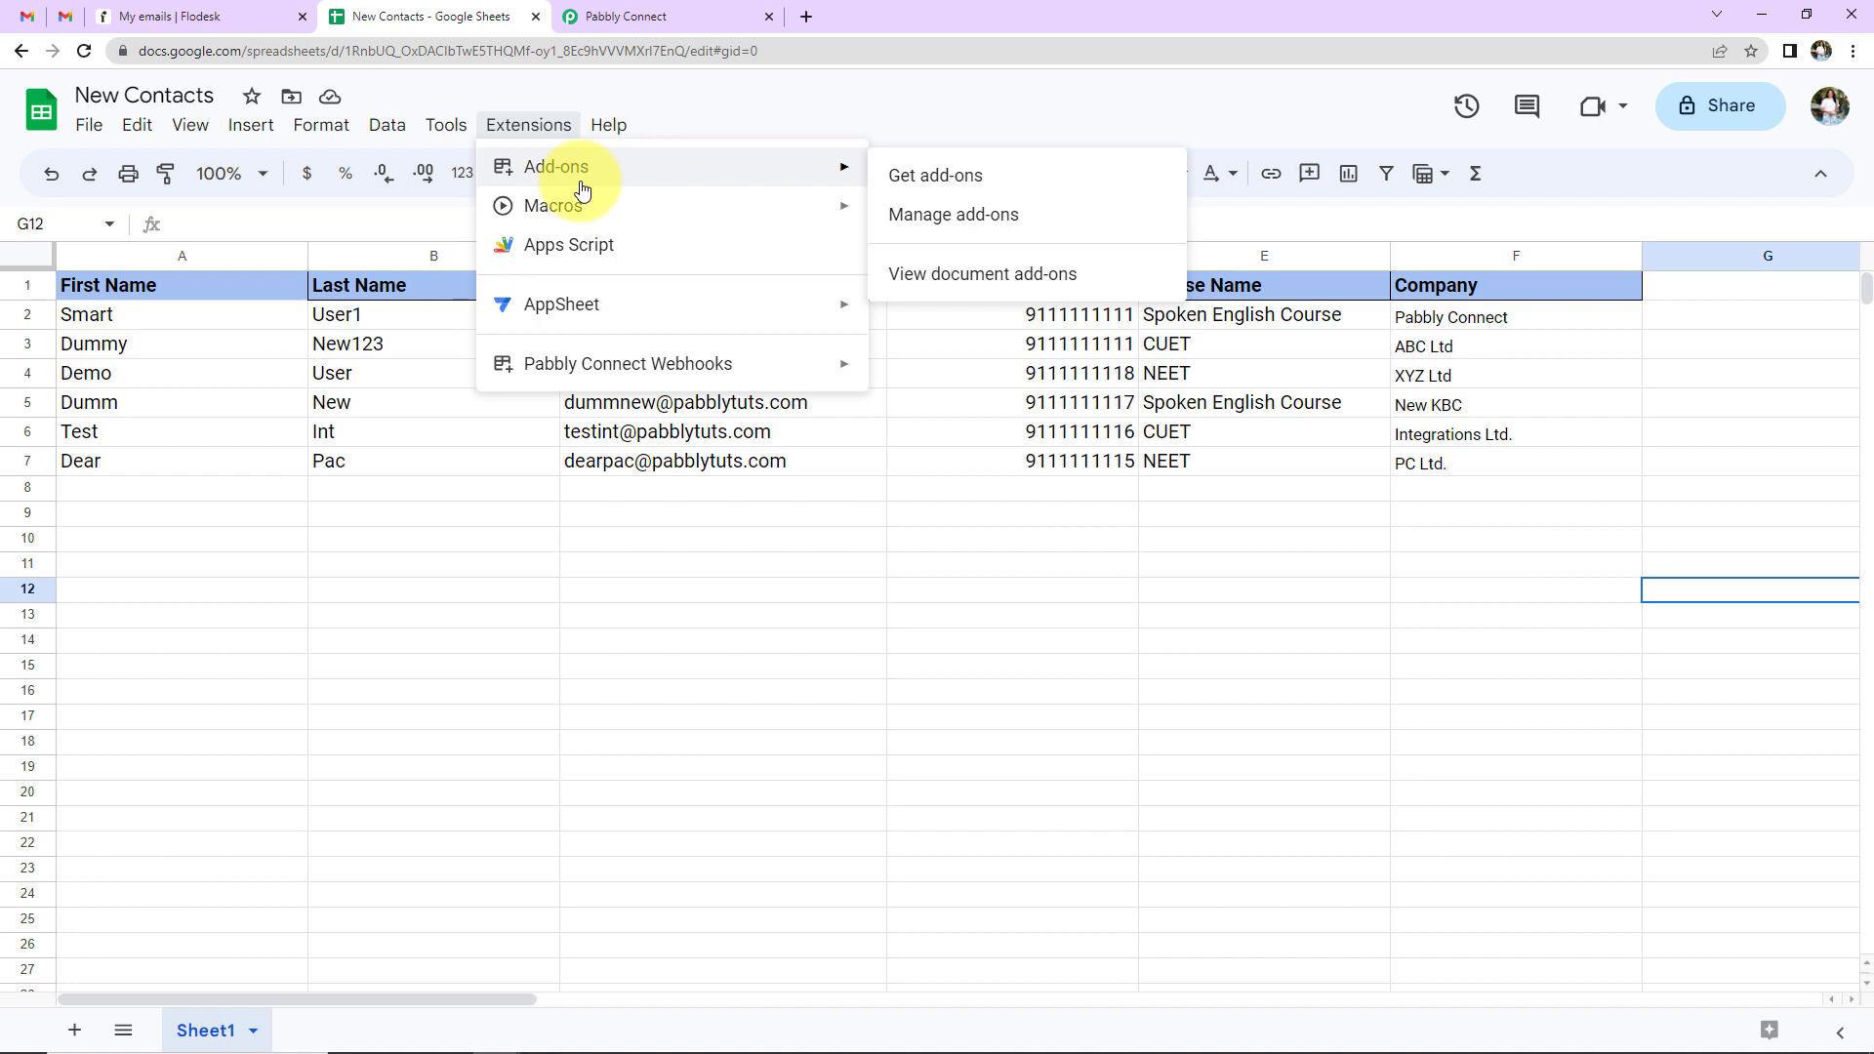
pyautogui.click(915, 186)
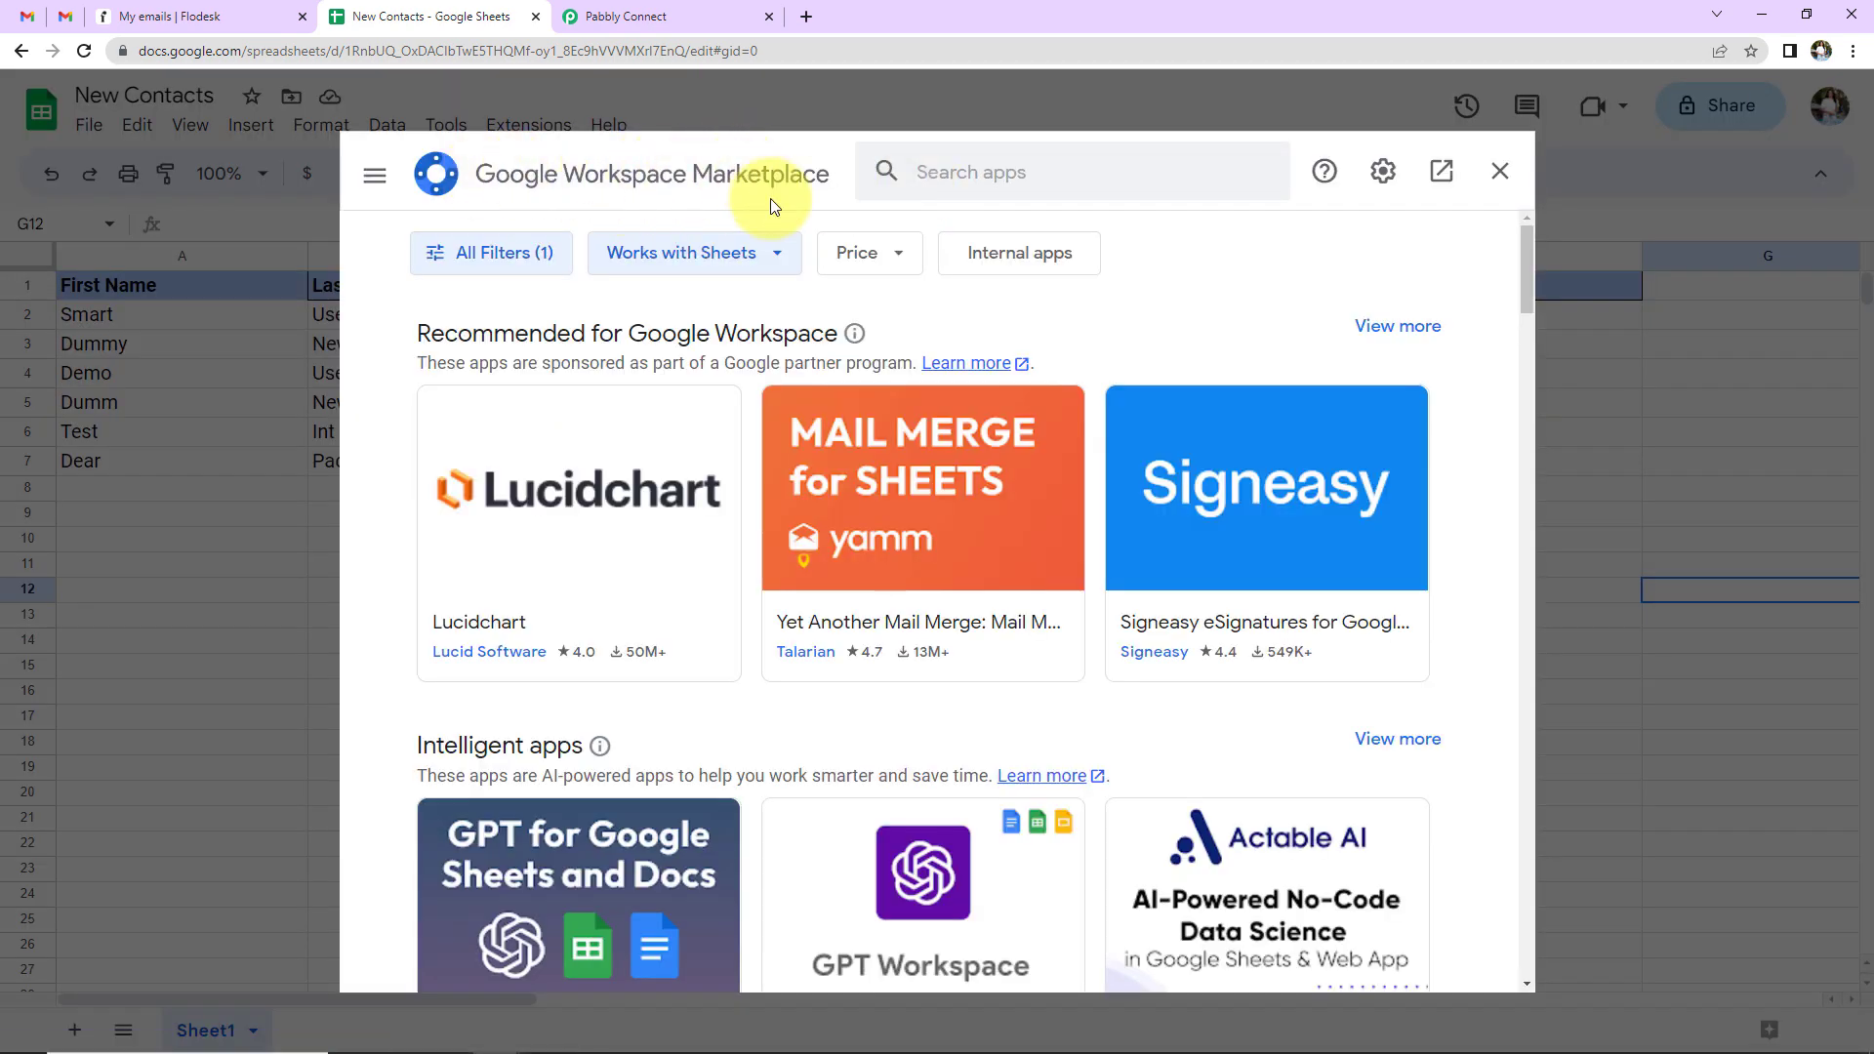
pyautogui.click(949, 173)
pyautogui.write('Pabbly')
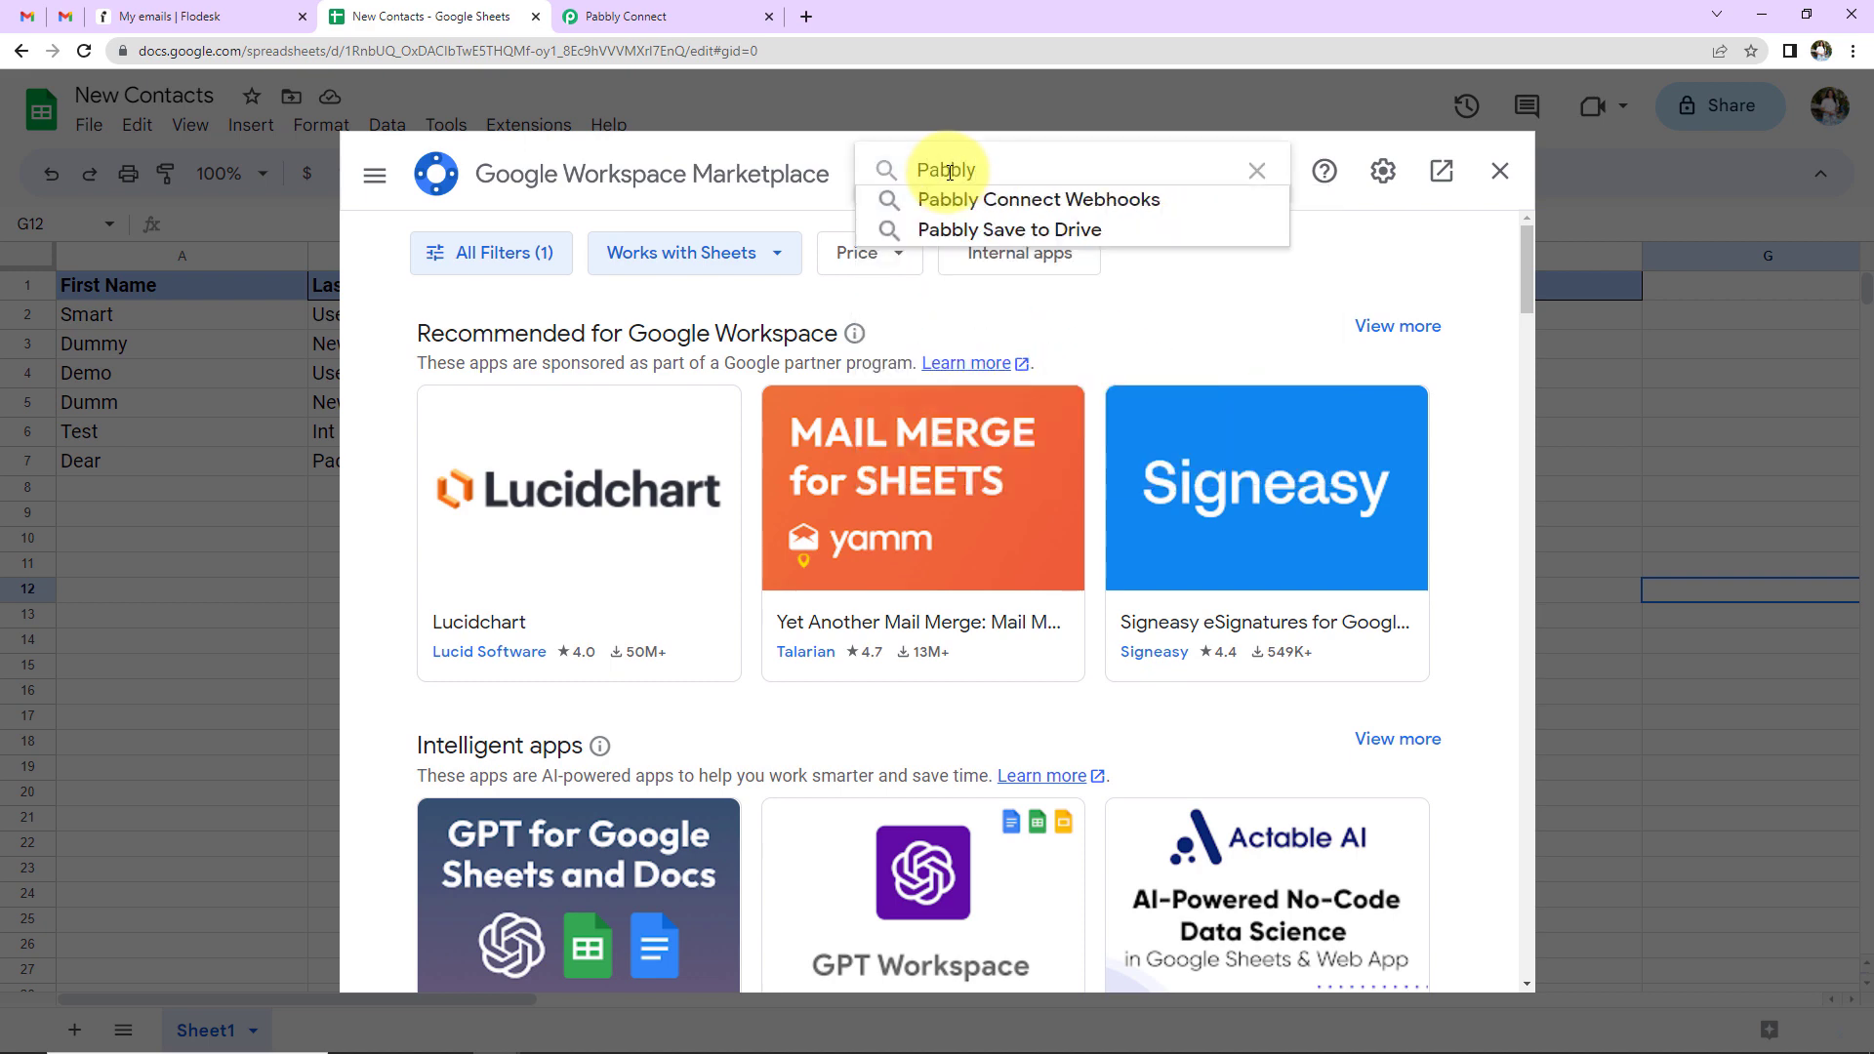
pyautogui.click(1014, 200)
pyautogui.click(617, 502)
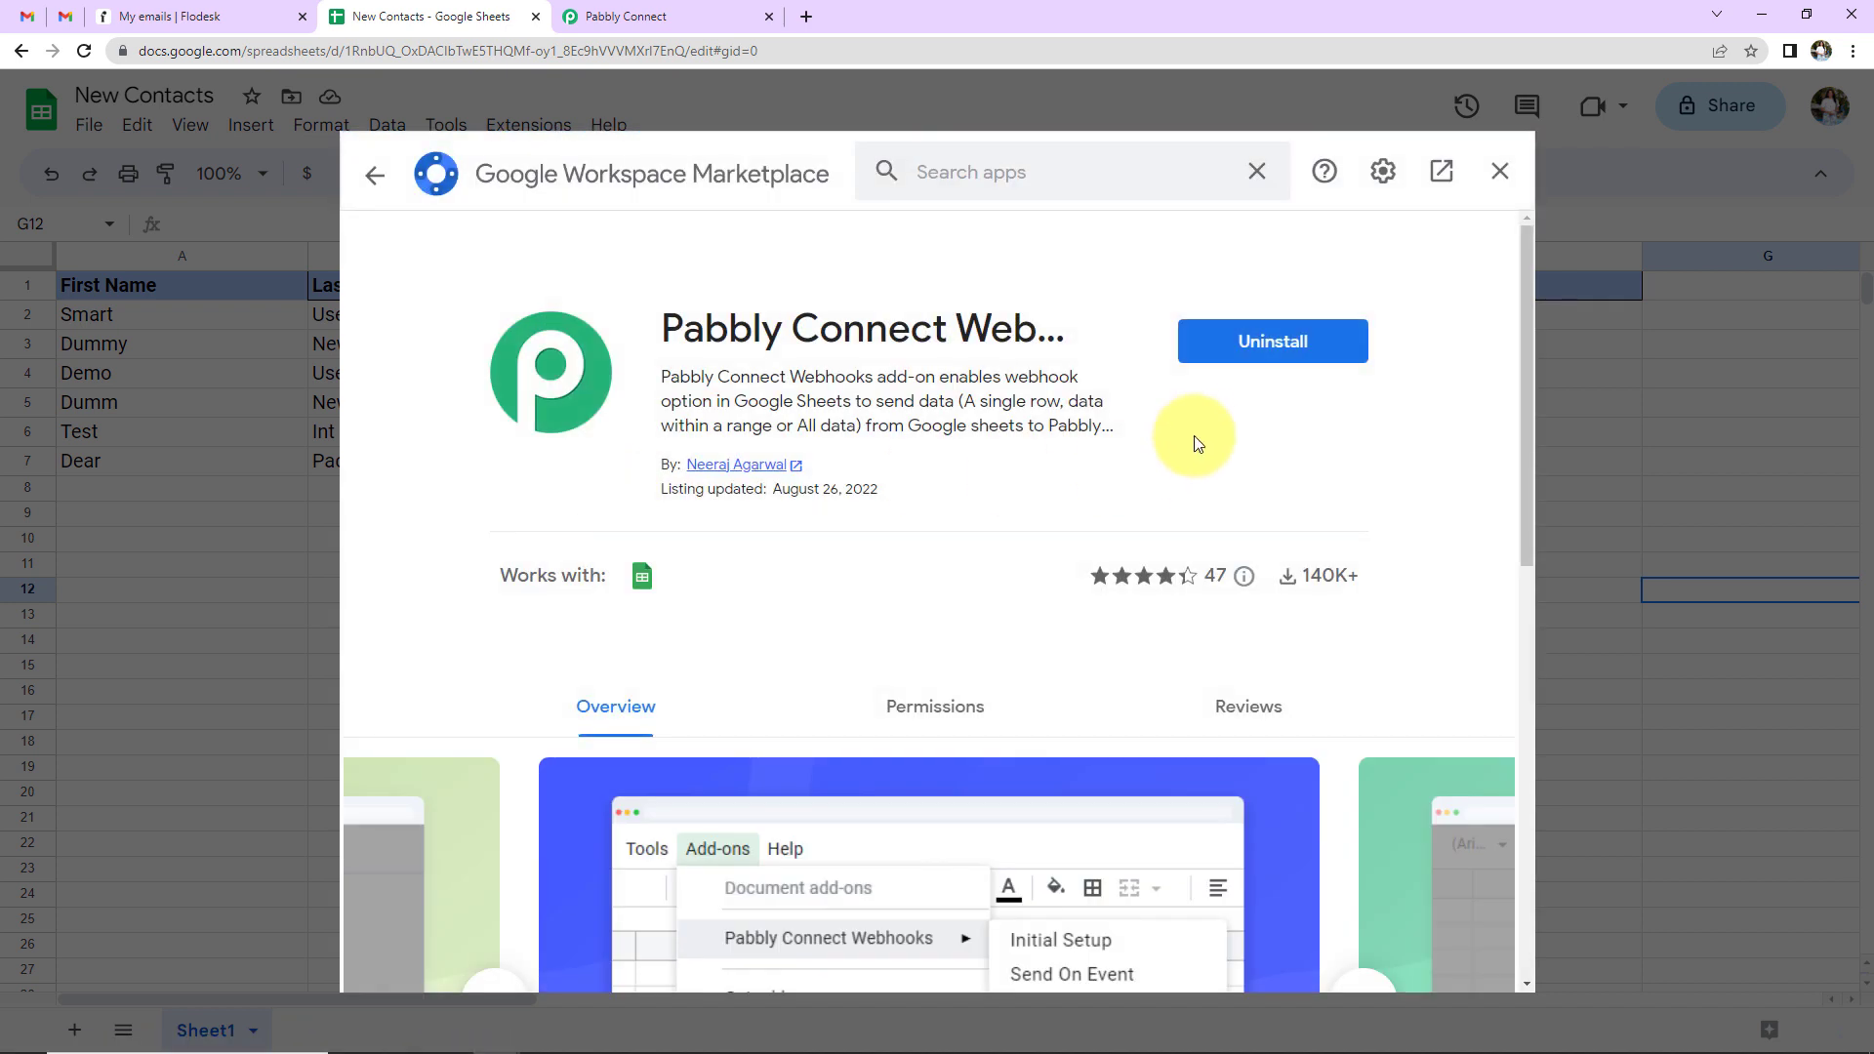
pyautogui.click(1503, 174)
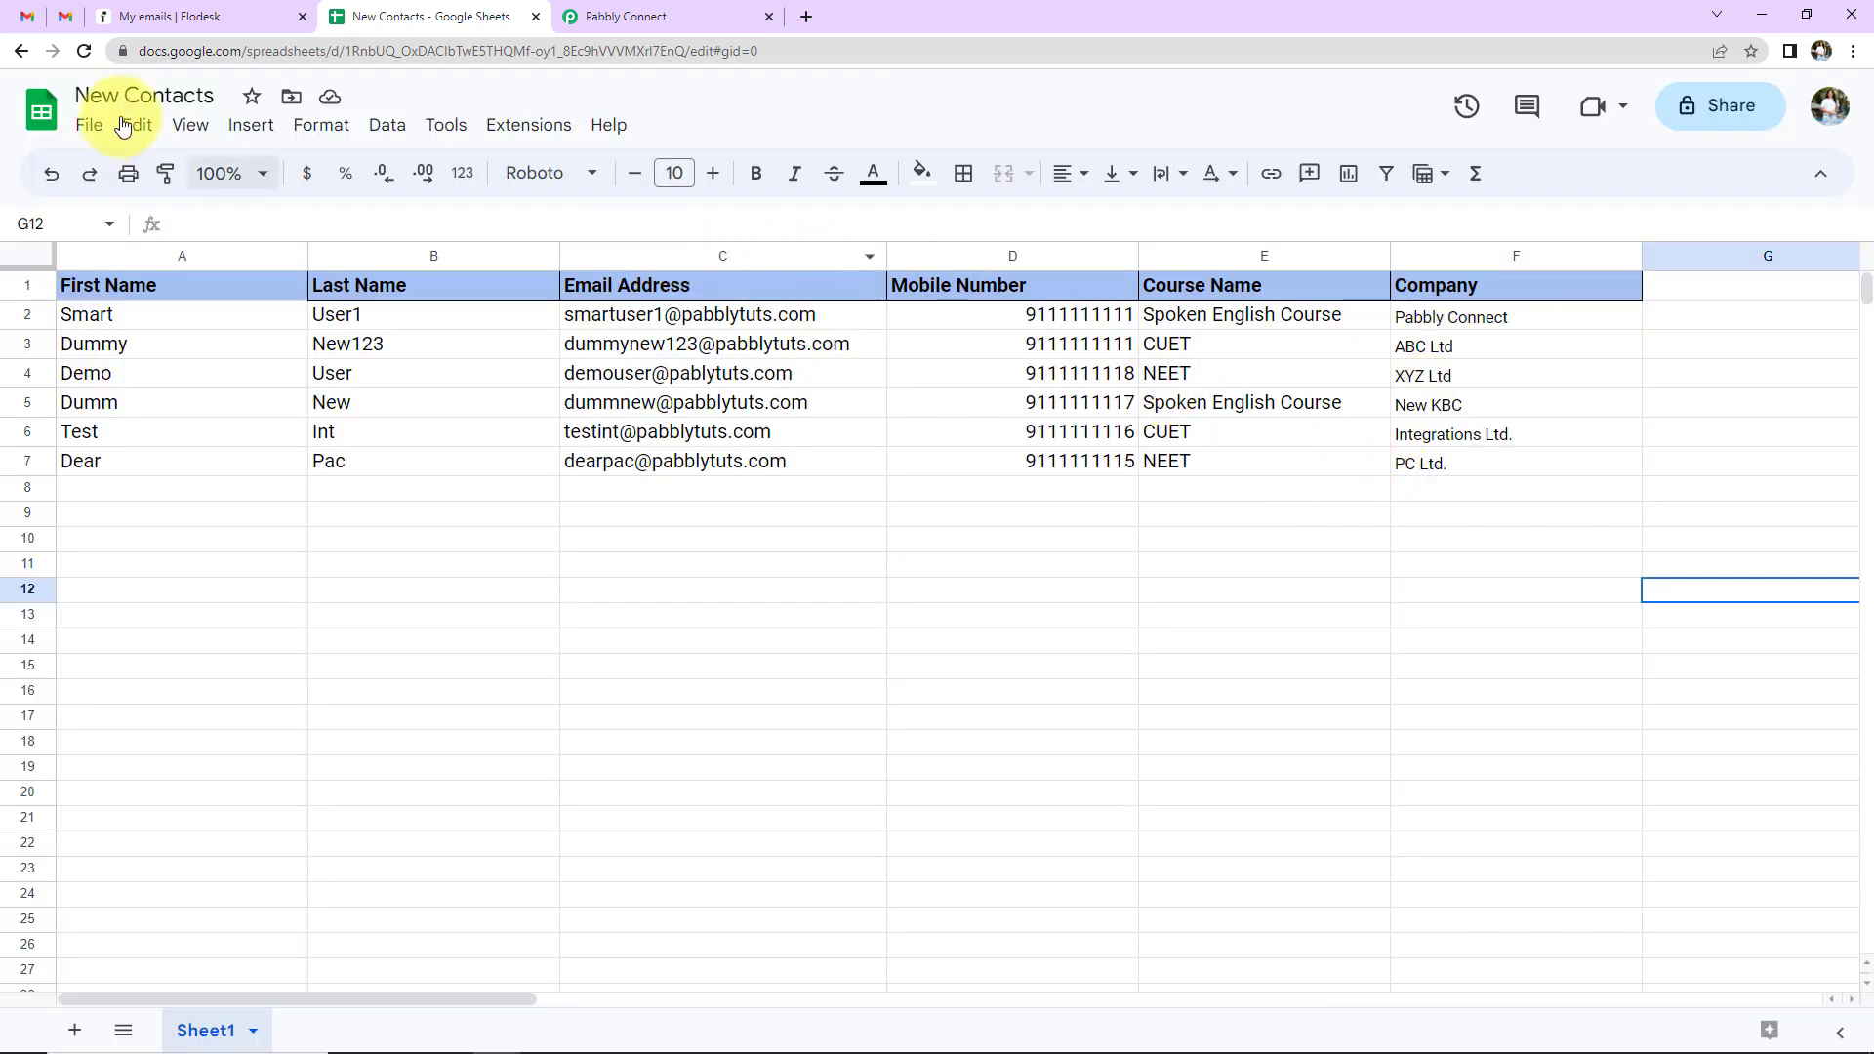
# - Reload the sheet and start Extensions > Pabbly Connect Webhooks > Initial Setup
pyautogui.click(84, 51)
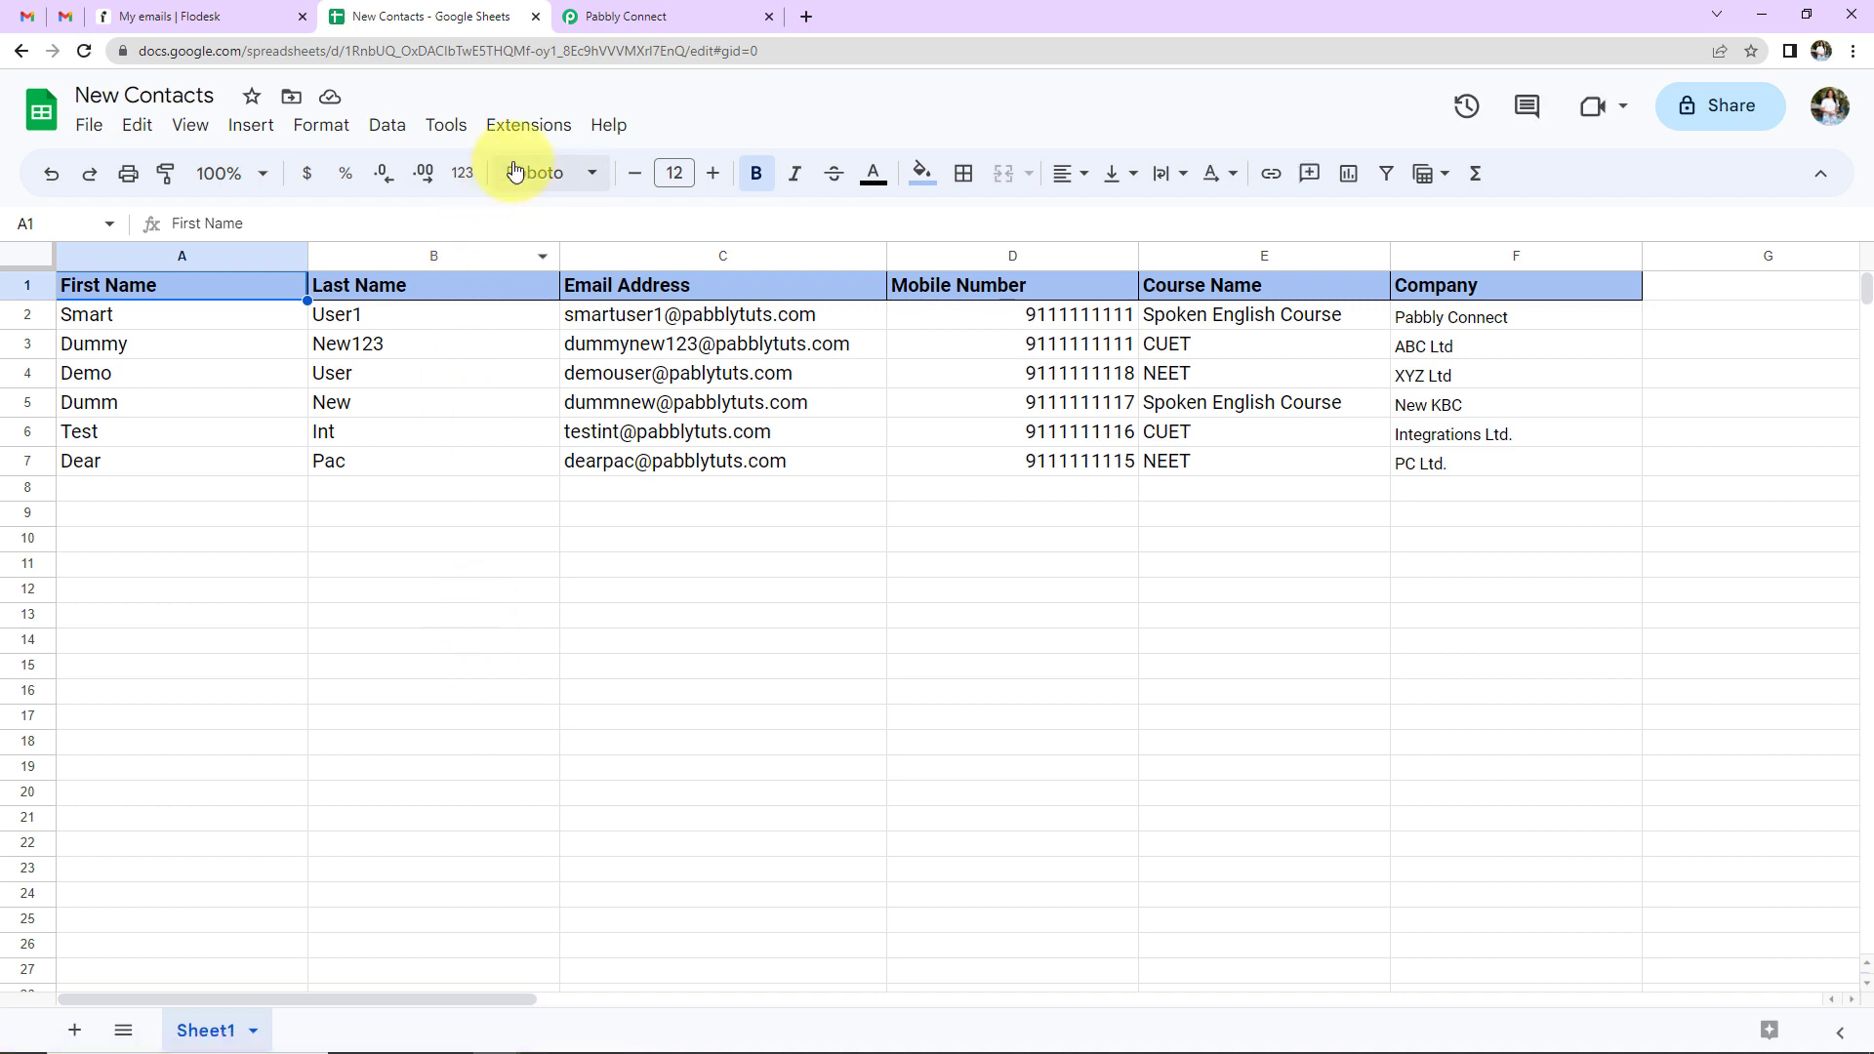
pyautogui.click(518, 130)
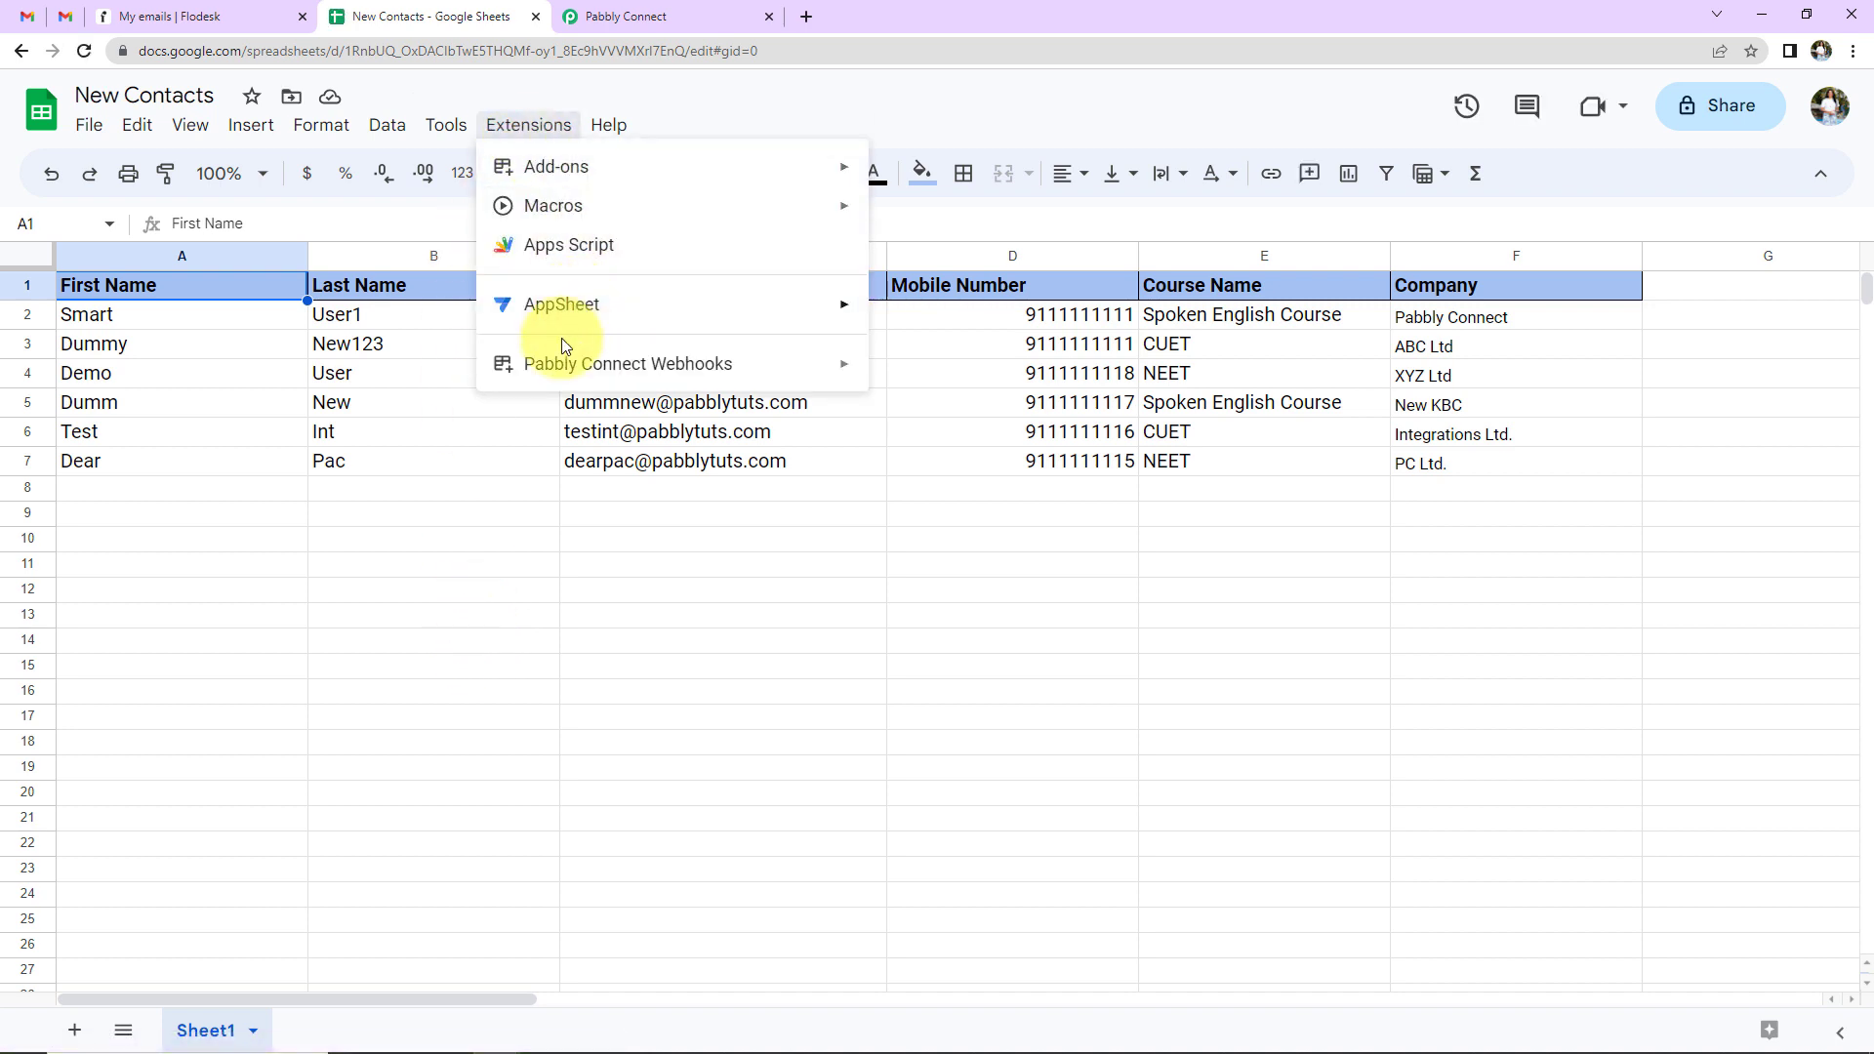
pyautogui.moveTo(561, 374)
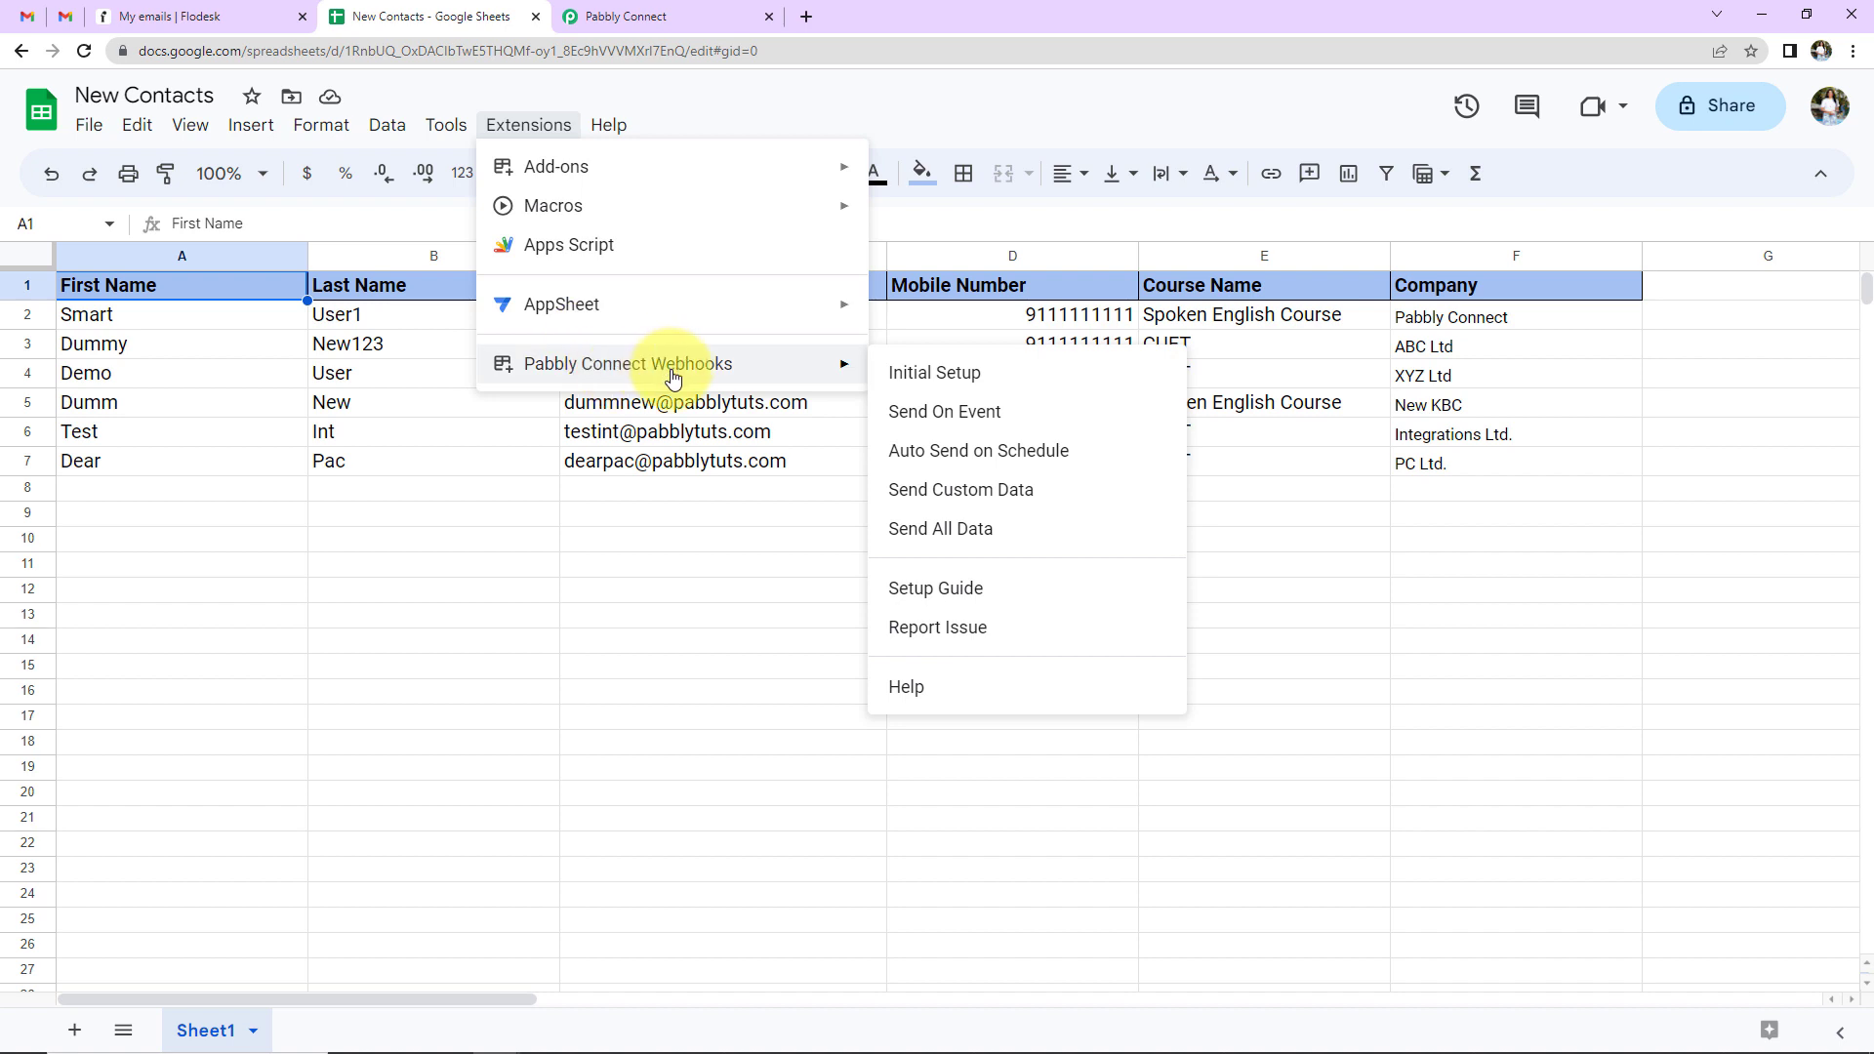
pyautogui.click(928, 370)
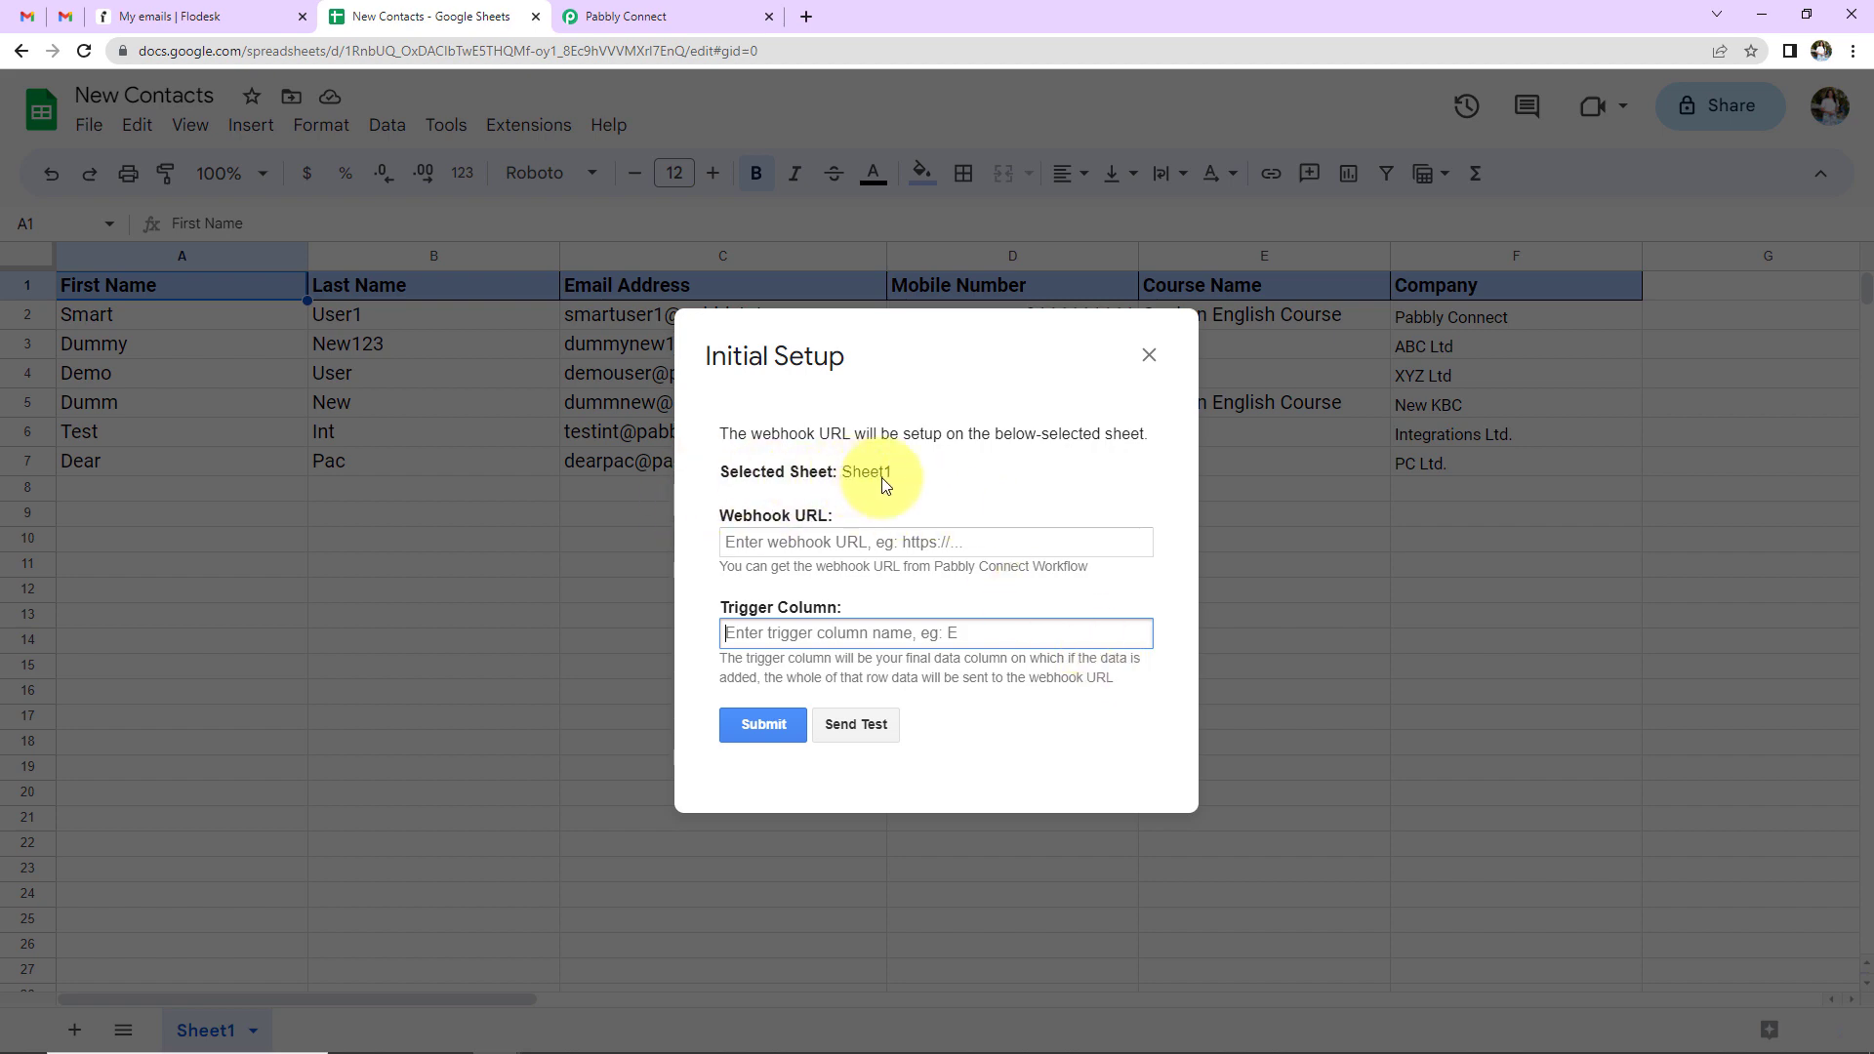
# - Copy the workflow's webhook URL and paste it into the setup's Webhook URL field
pyautogui.click(645, 14)
pyautogui.scroll(3, 733, 406)
pyautogui.click(1533, 243)
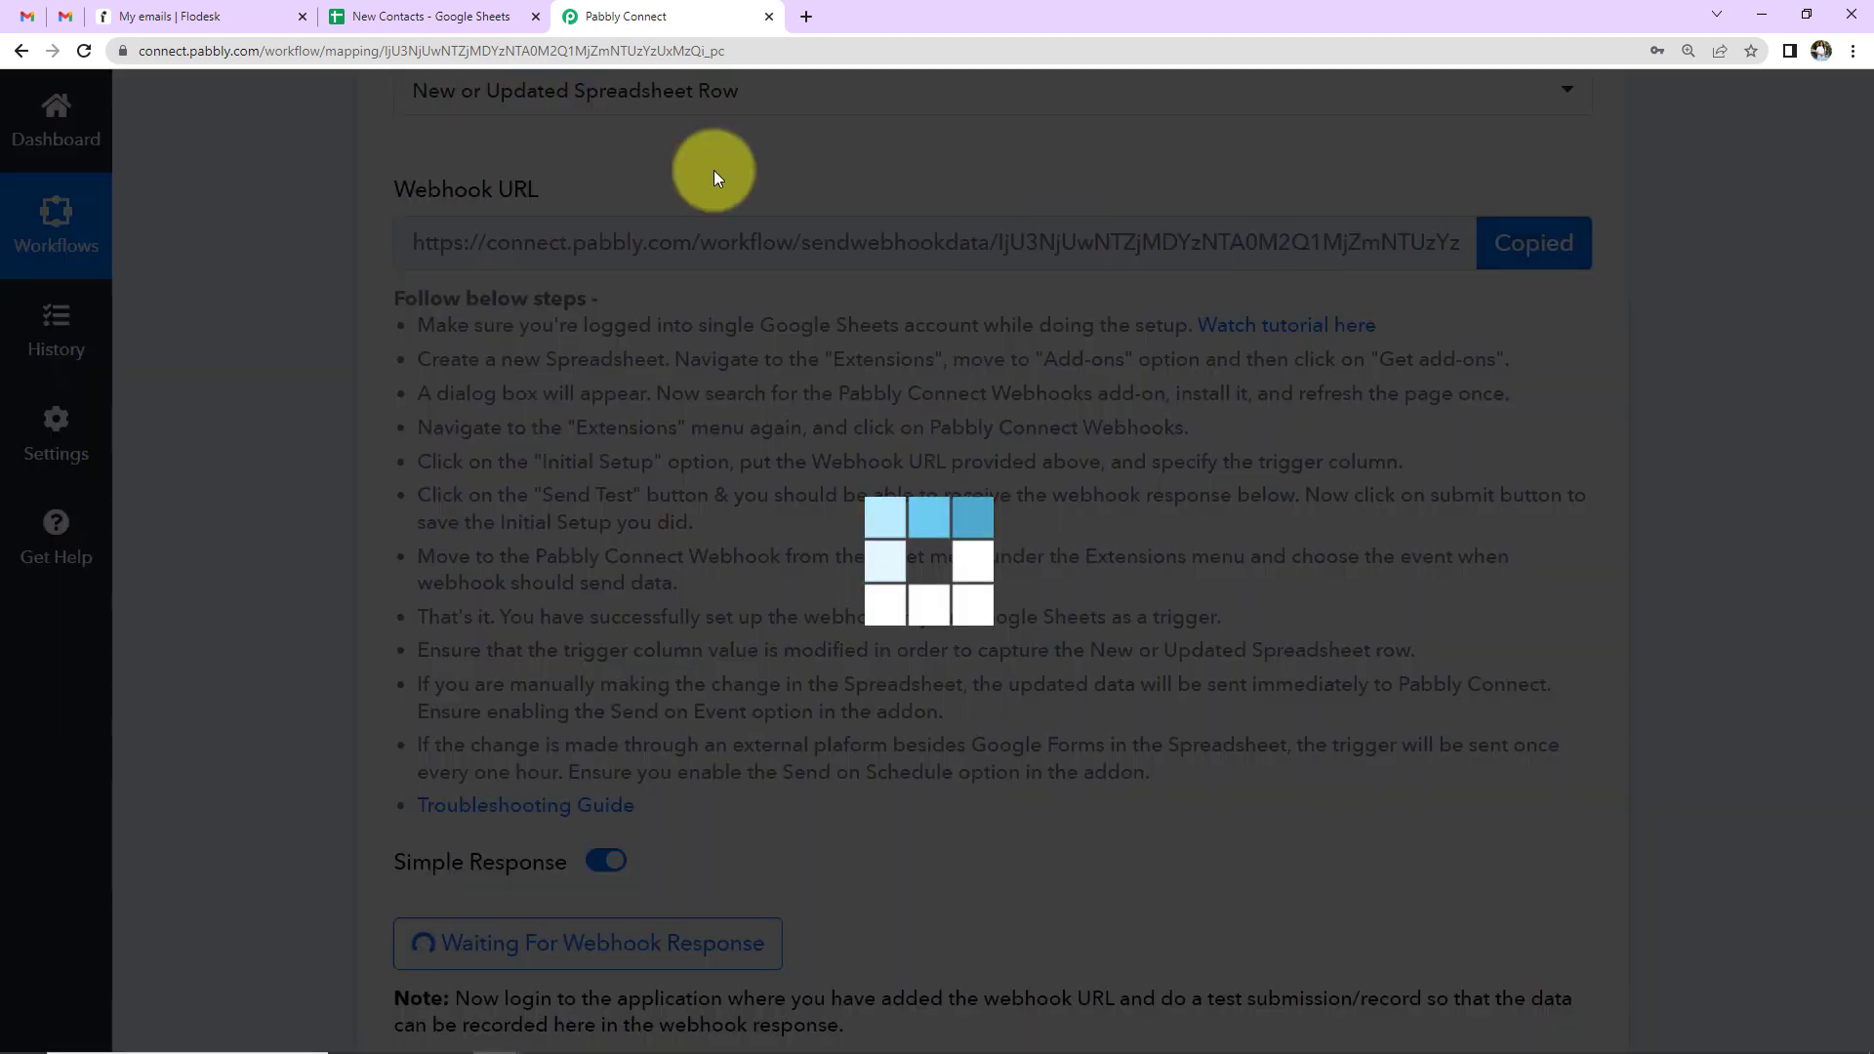
pyautogui.click(368, 17)
pyautogui.click(882, 542)
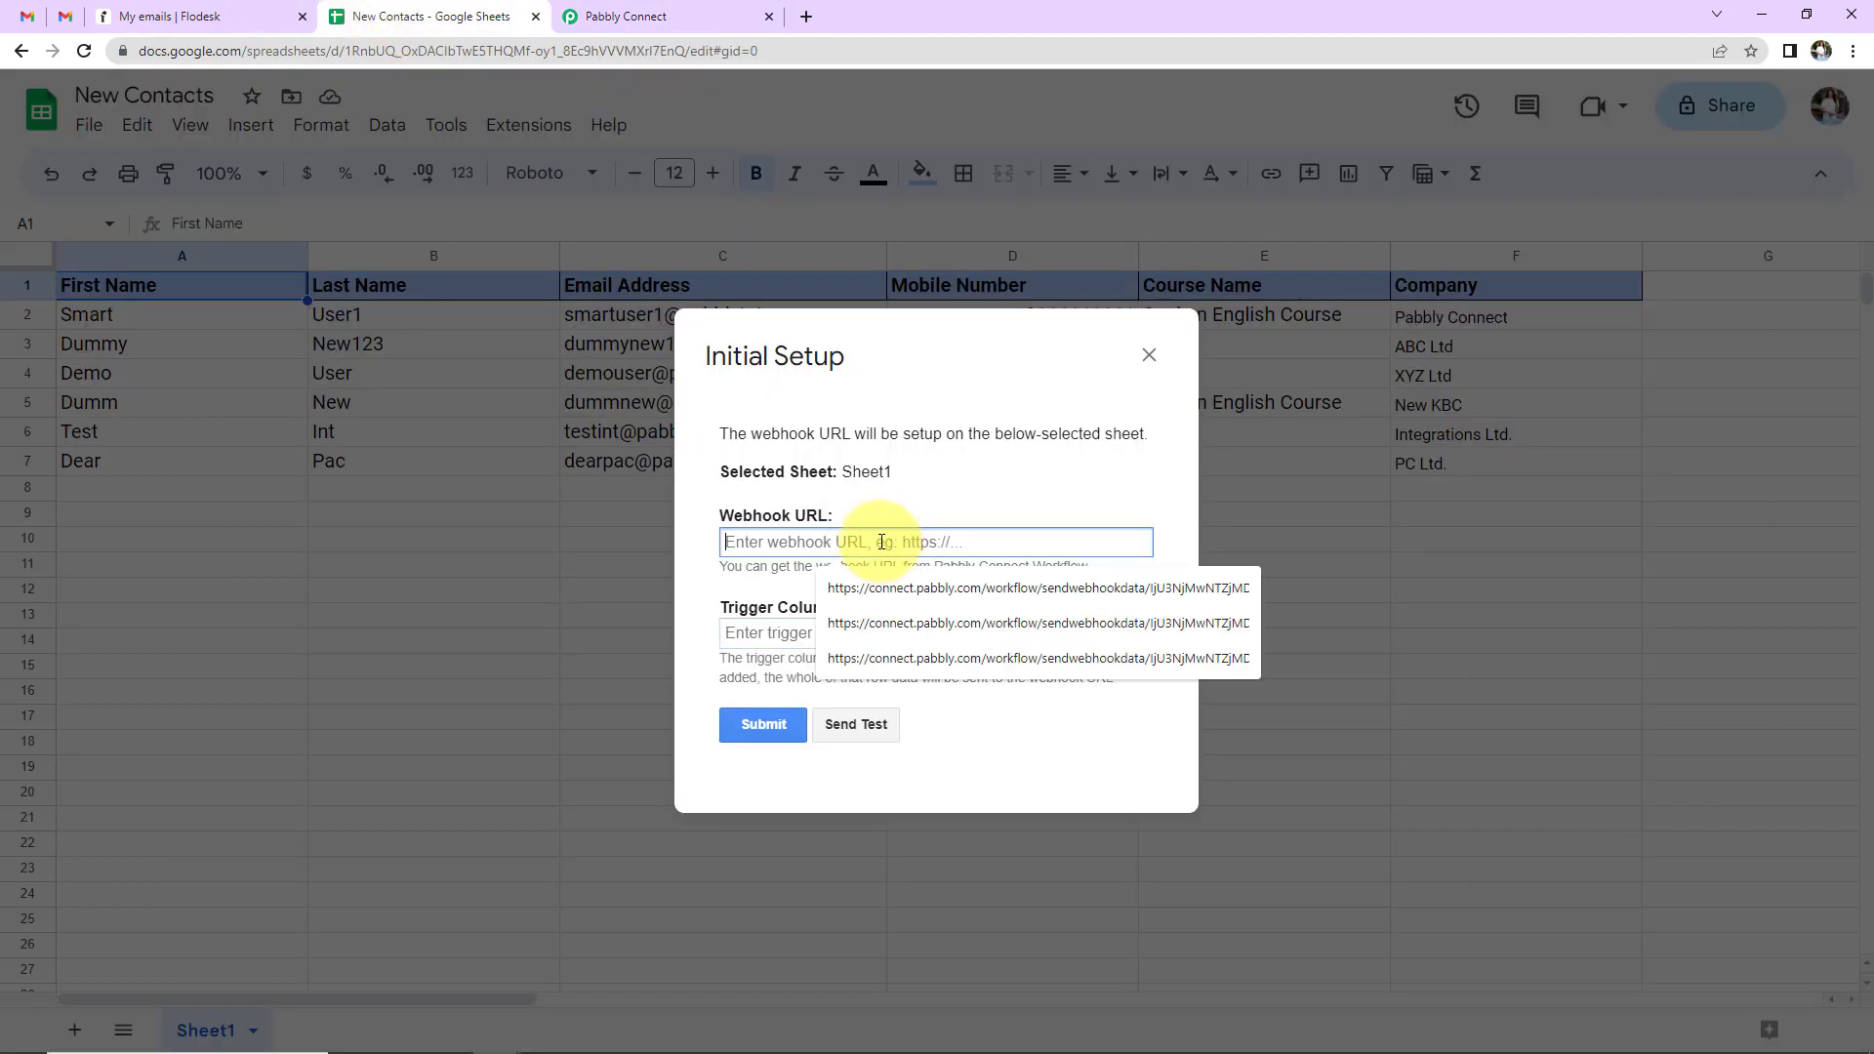
pyautogui.hotkey('ctrl', 'v')
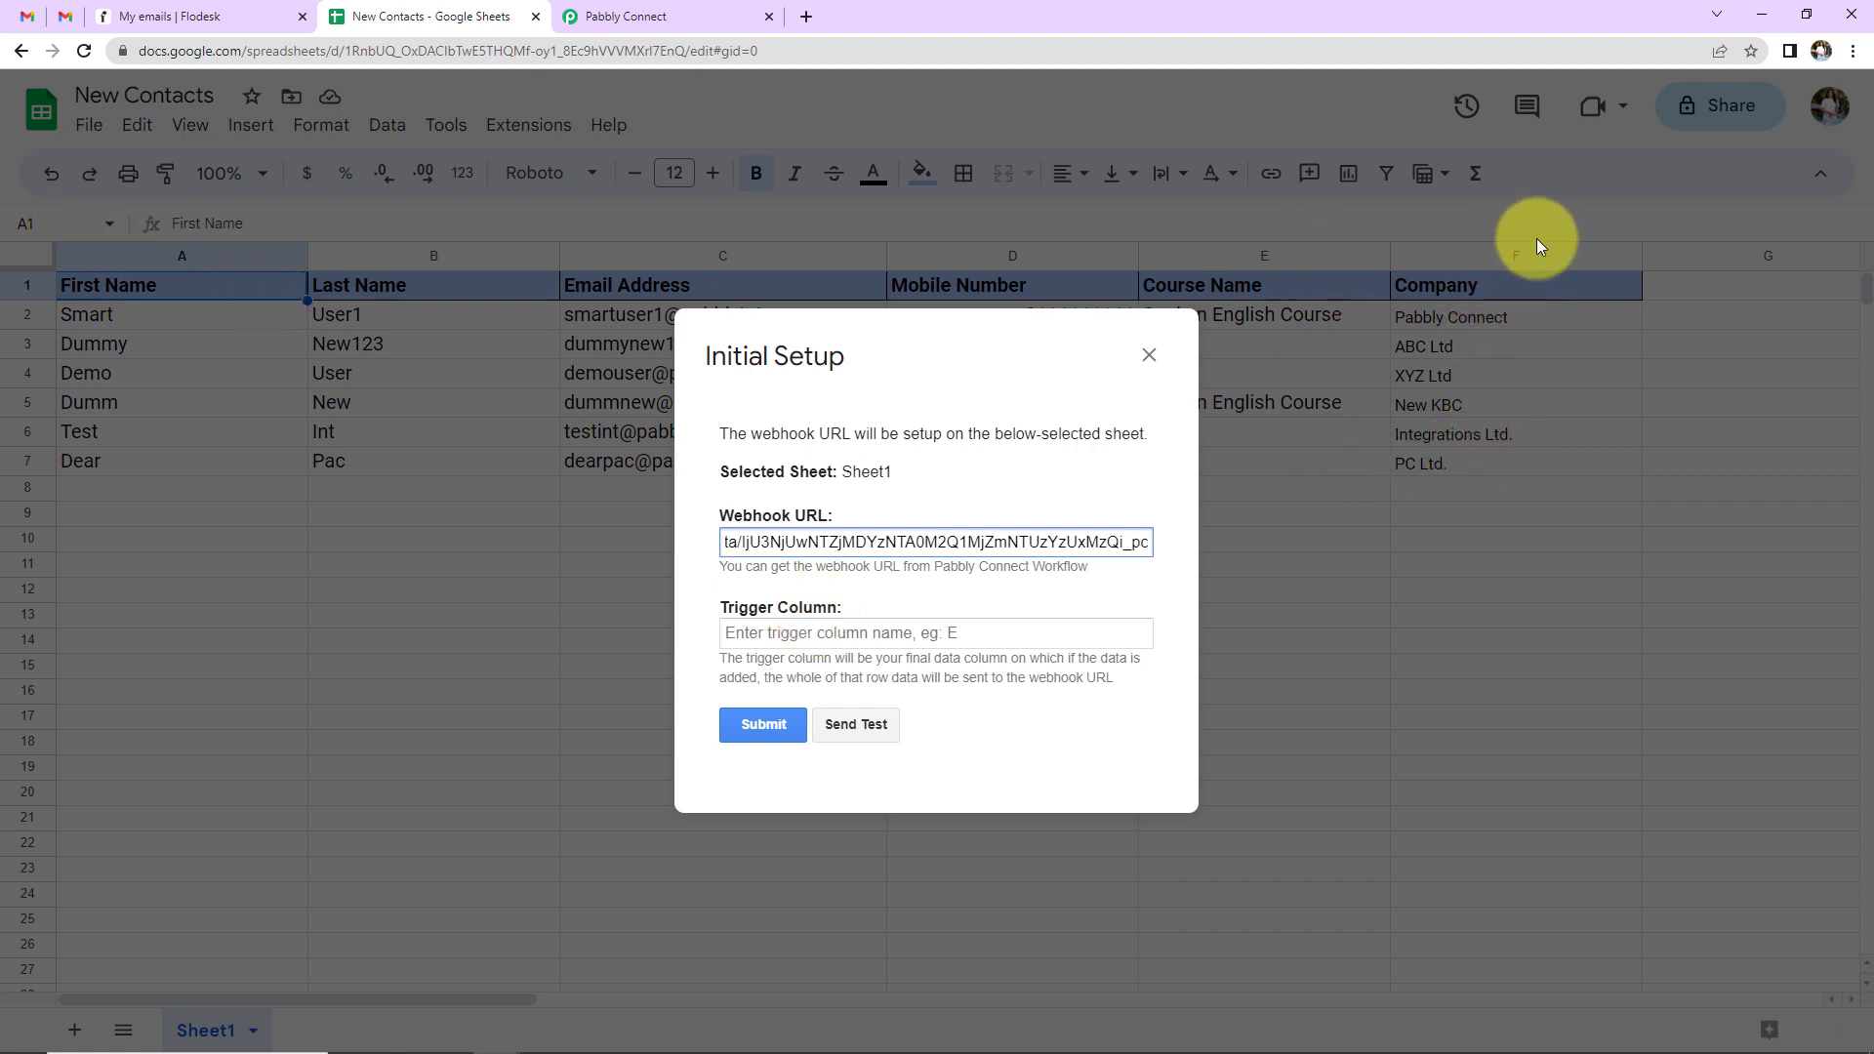
# - Enter F as the trigger column, submit, send a test row, and close the setup
pyautogui.click(813, 633)
pyautogui.write('F')
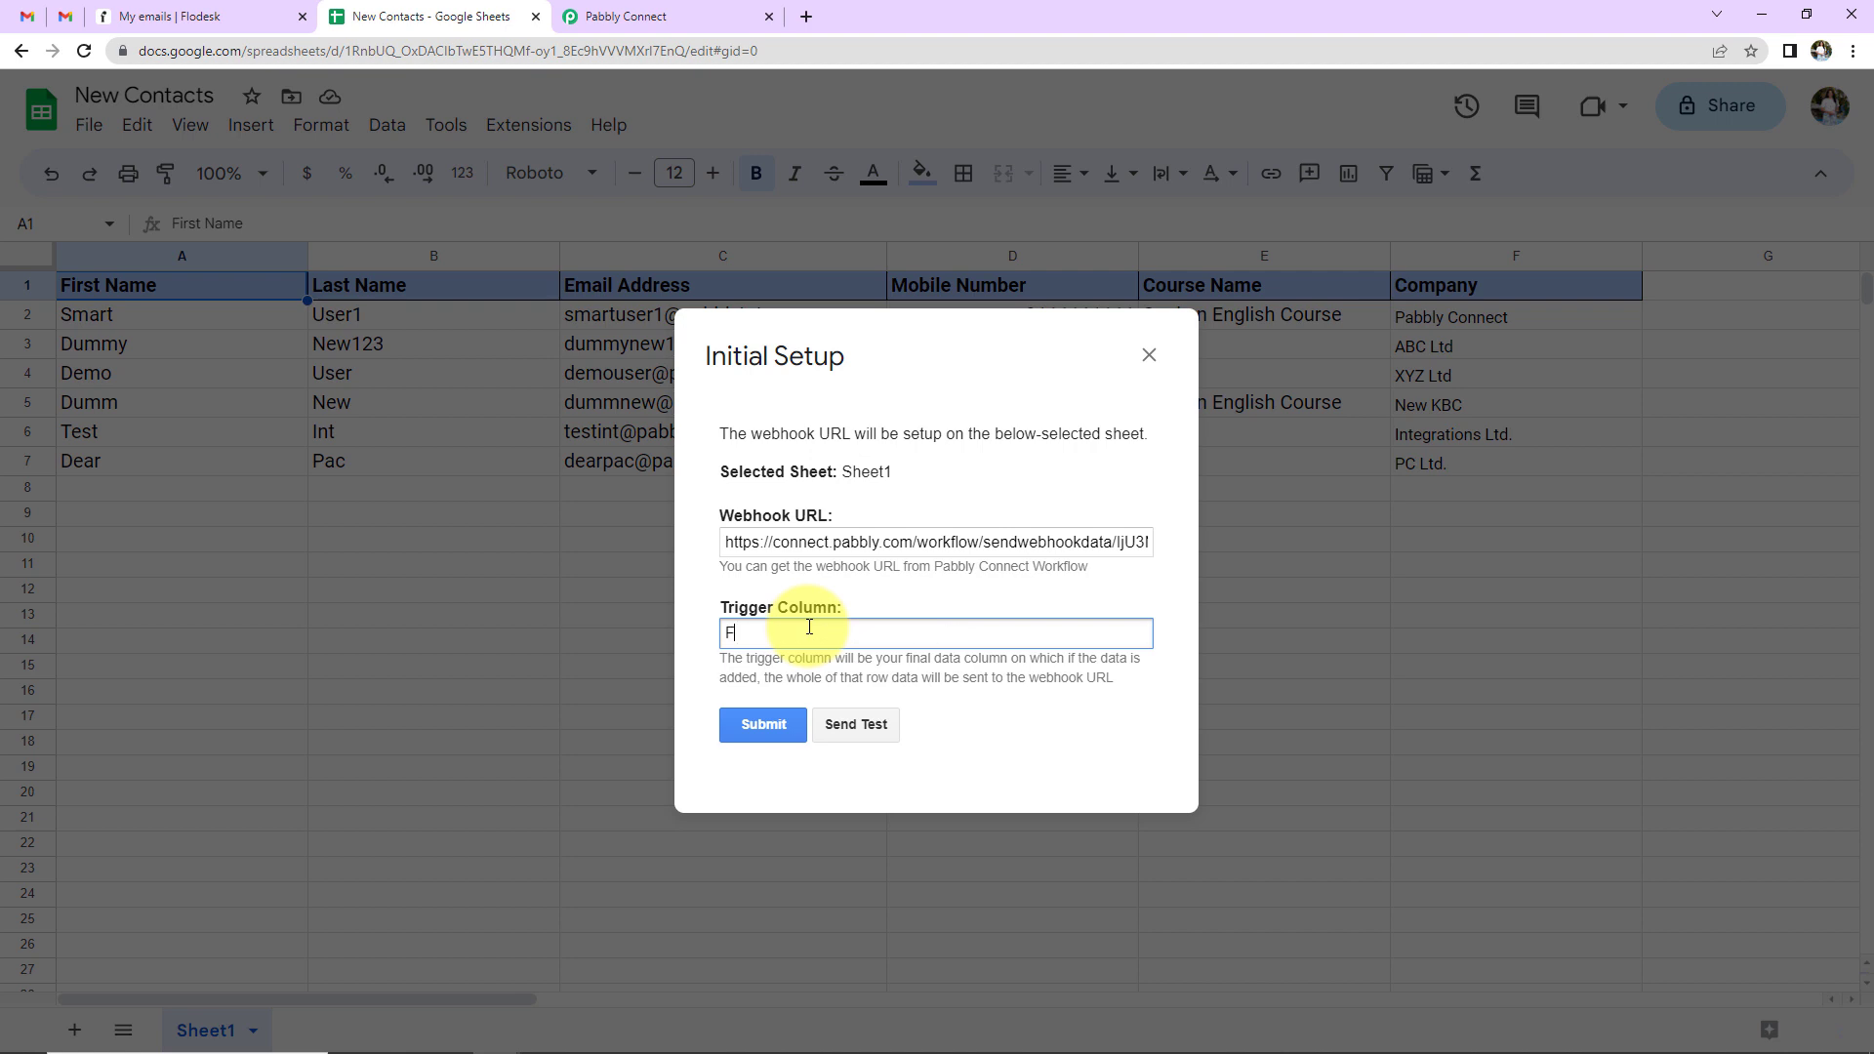
pyautogui.click(781, 724)
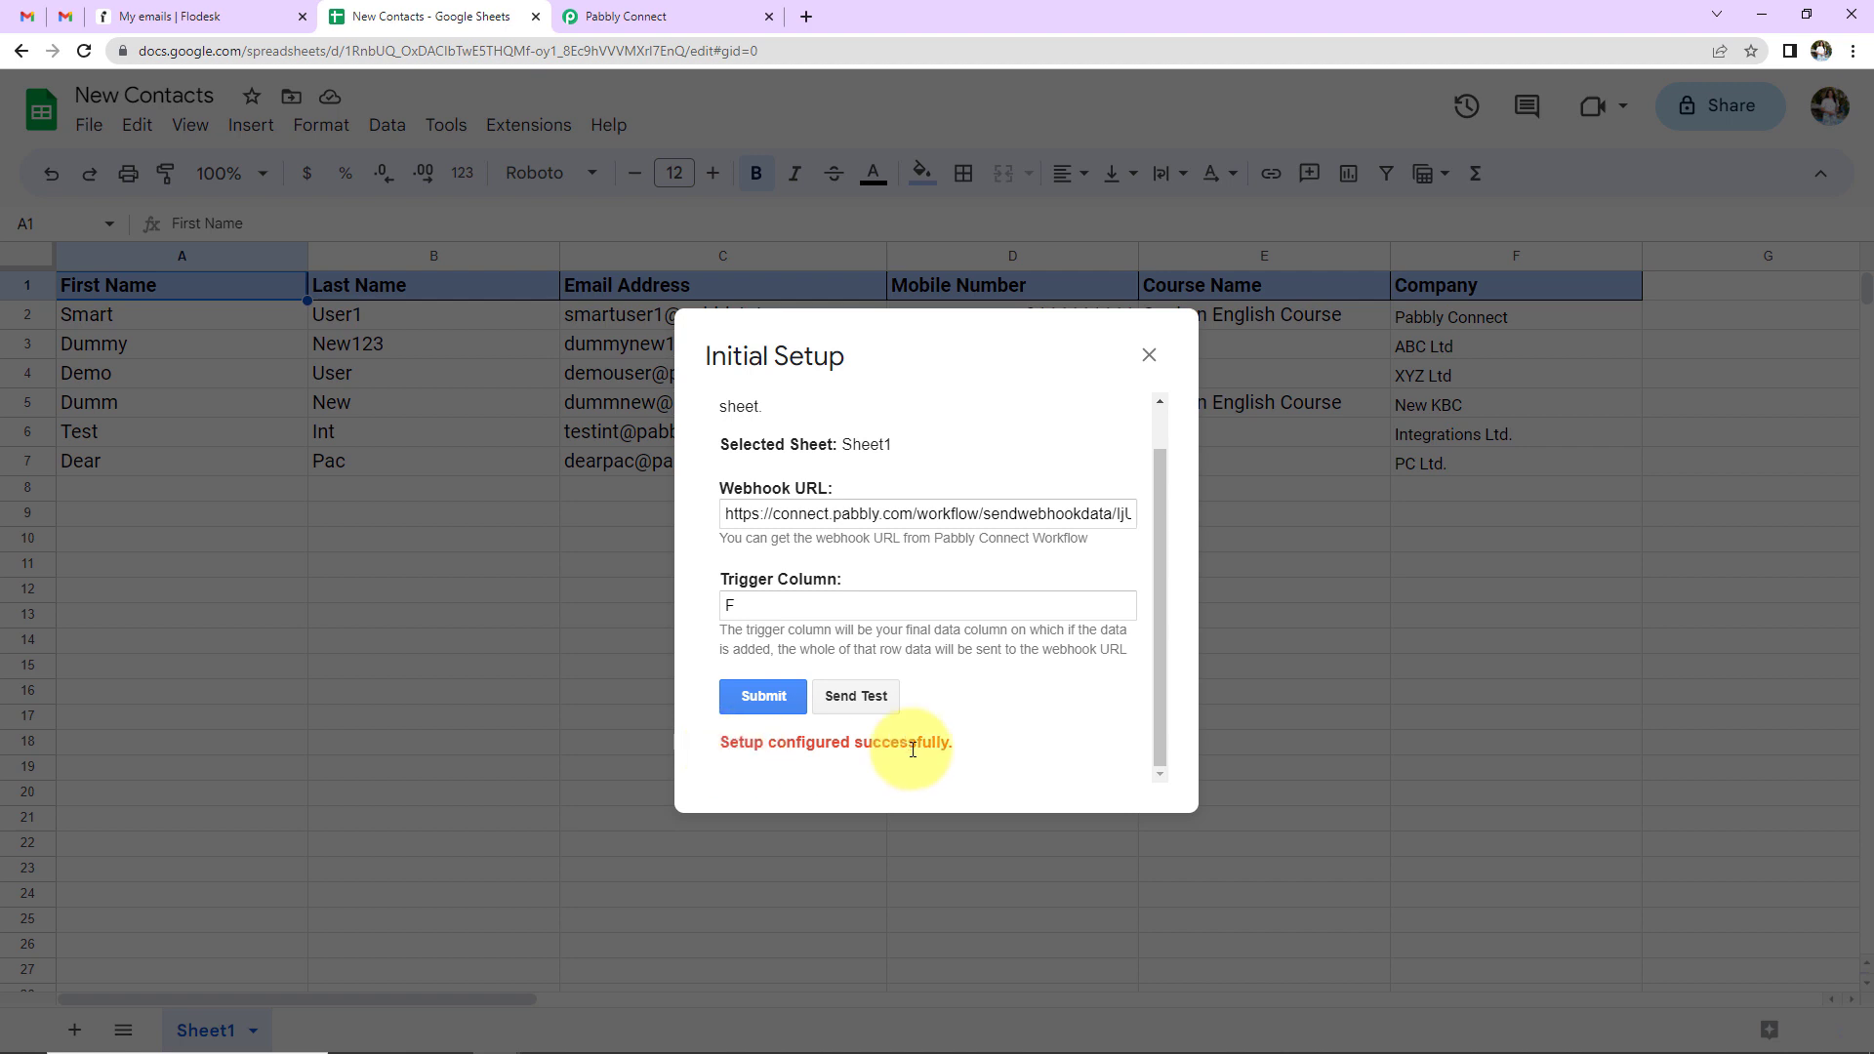
pyautogui.click(867, 699)
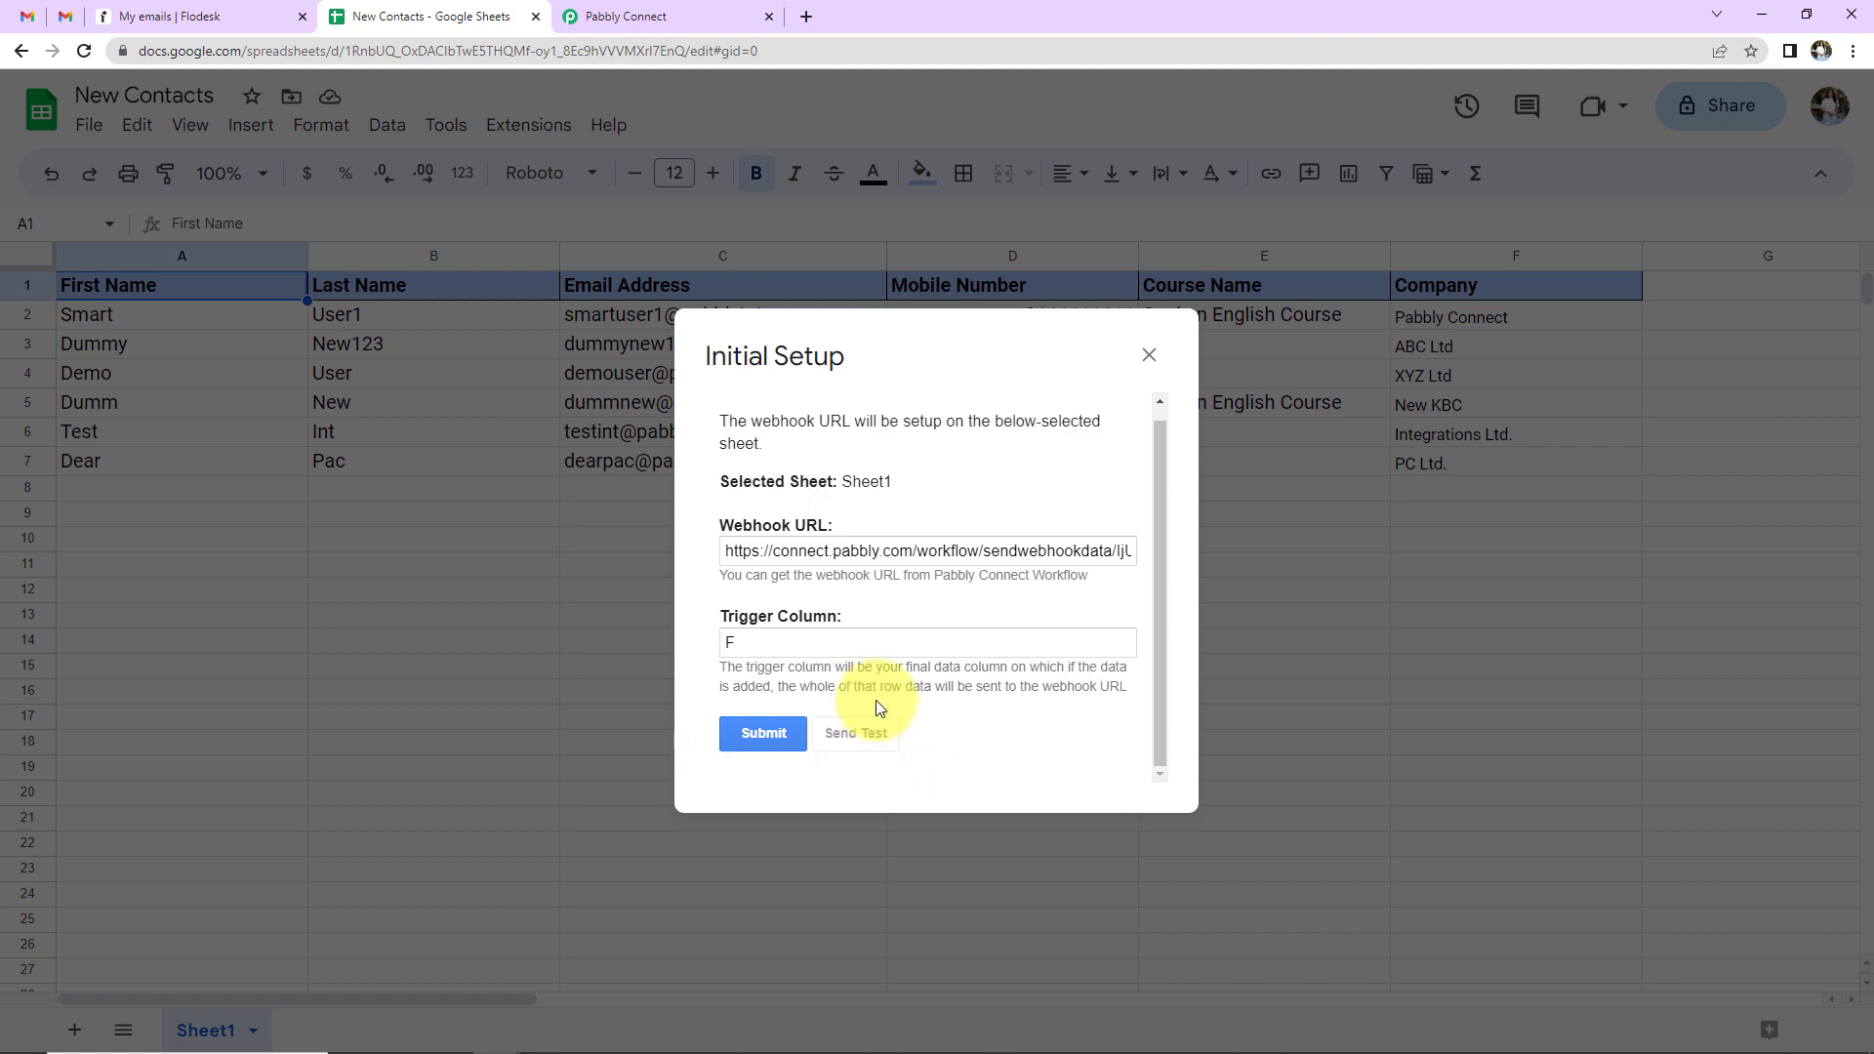
pyautogui.scroll(-1, 720, 691)
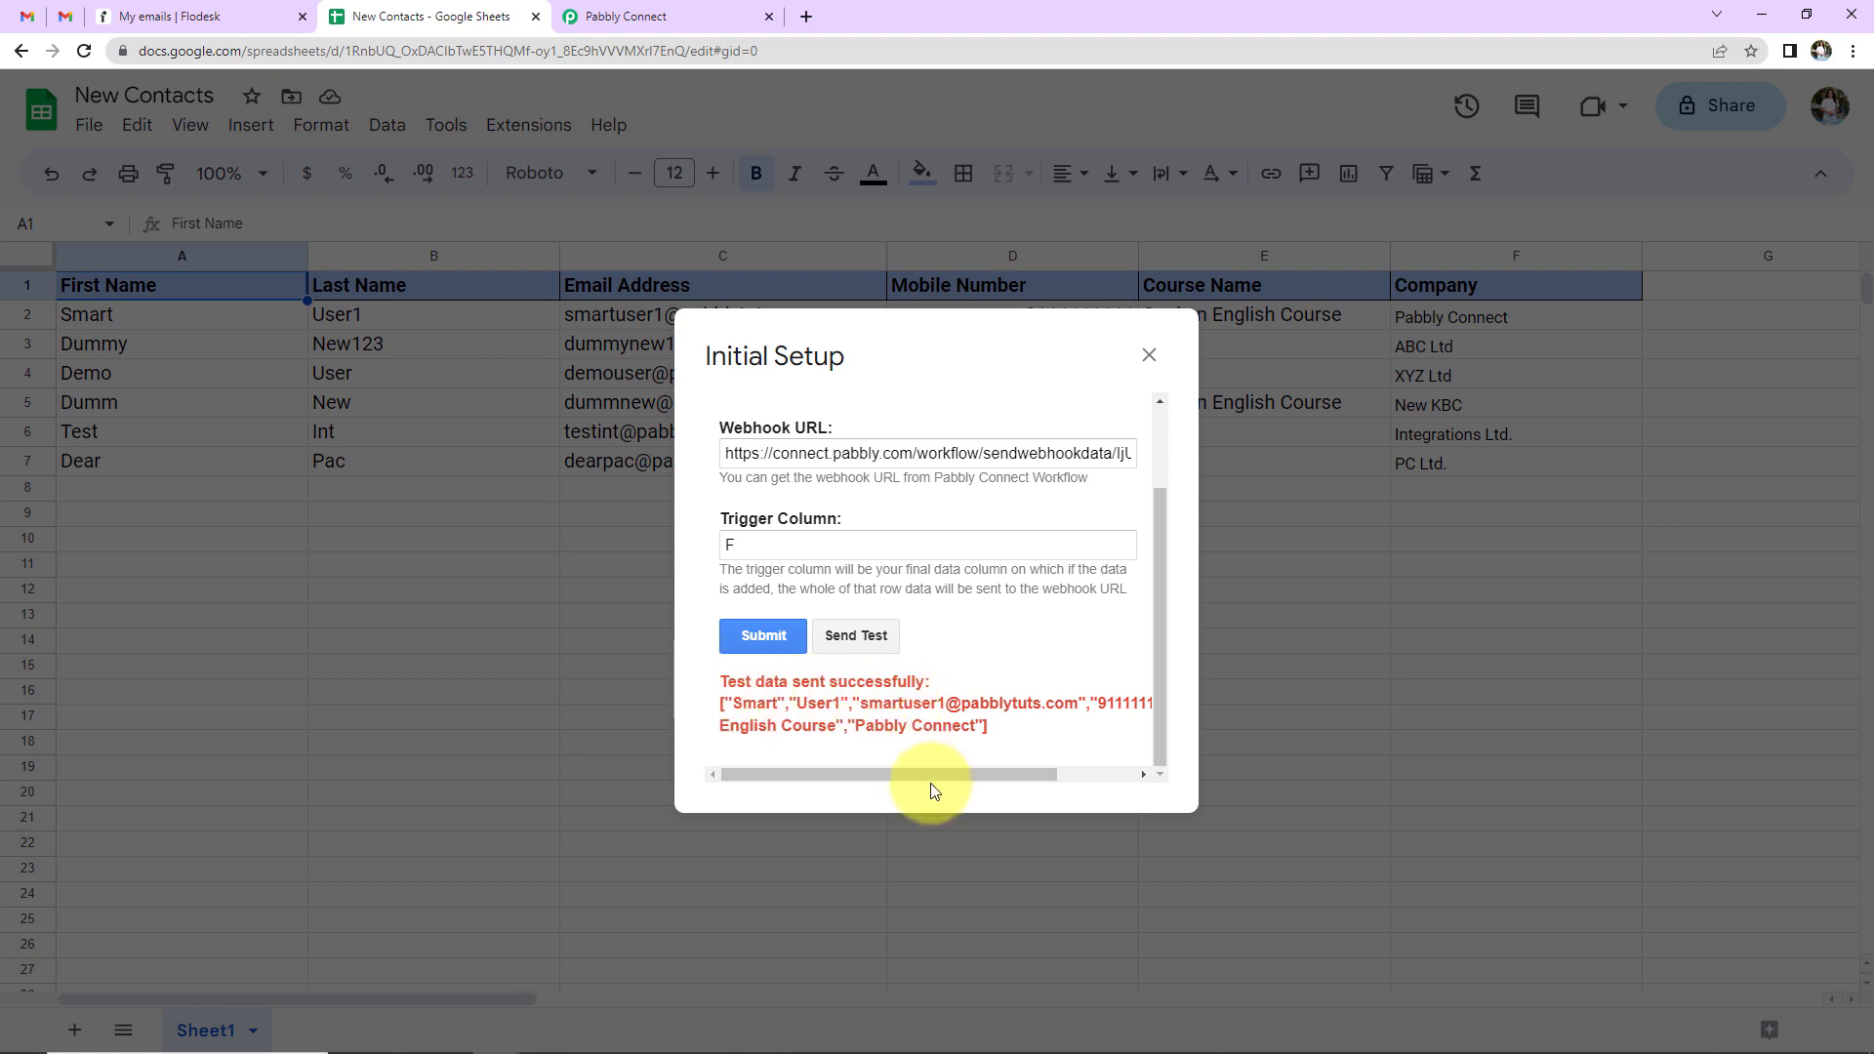
pyautogui.moveTo(988, 773); pyautogui.dragTo(1175, 777)
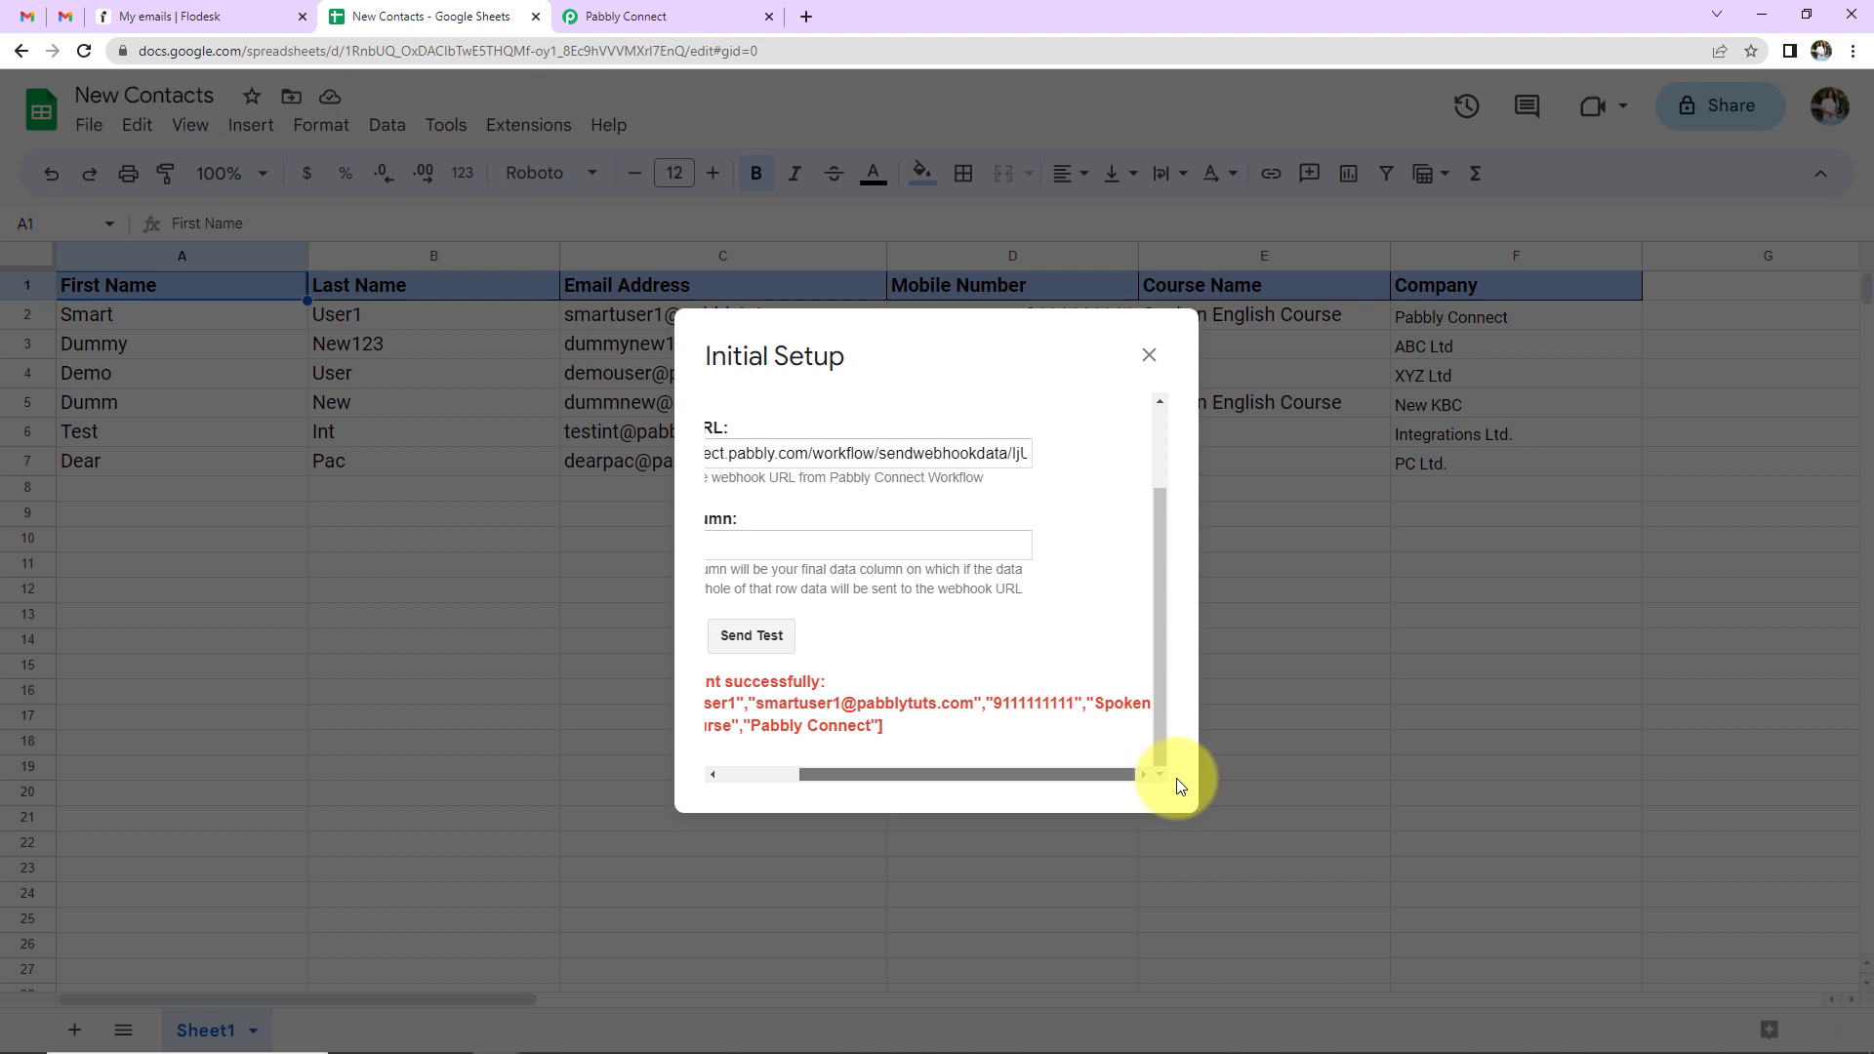
pyautogui.click(1149, 356)
# - Review the row 2 response: name, email, mobile, Spoken English Course and company Pabbly Connect
pyautogui.click(705, 18)
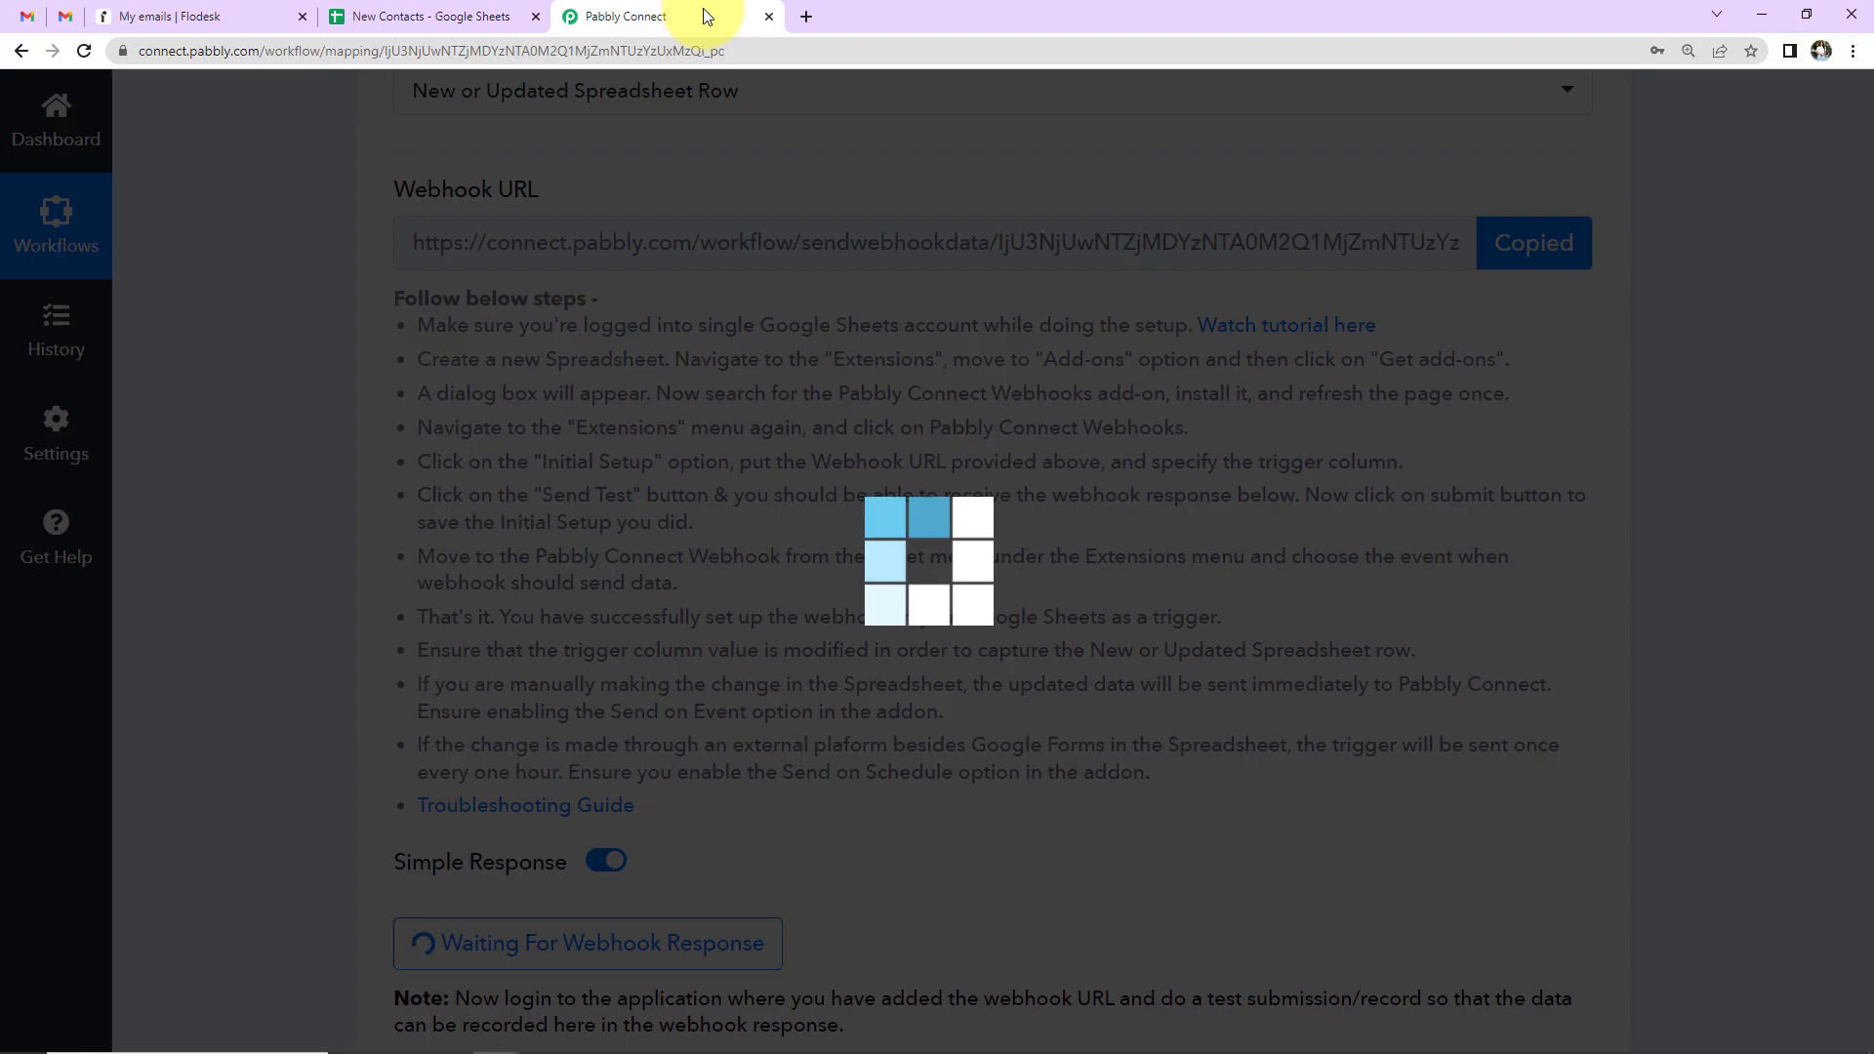
pyautogui.scroll(-5, 1082, 635)
pyautogui.scroll(-2, 1081, 635)
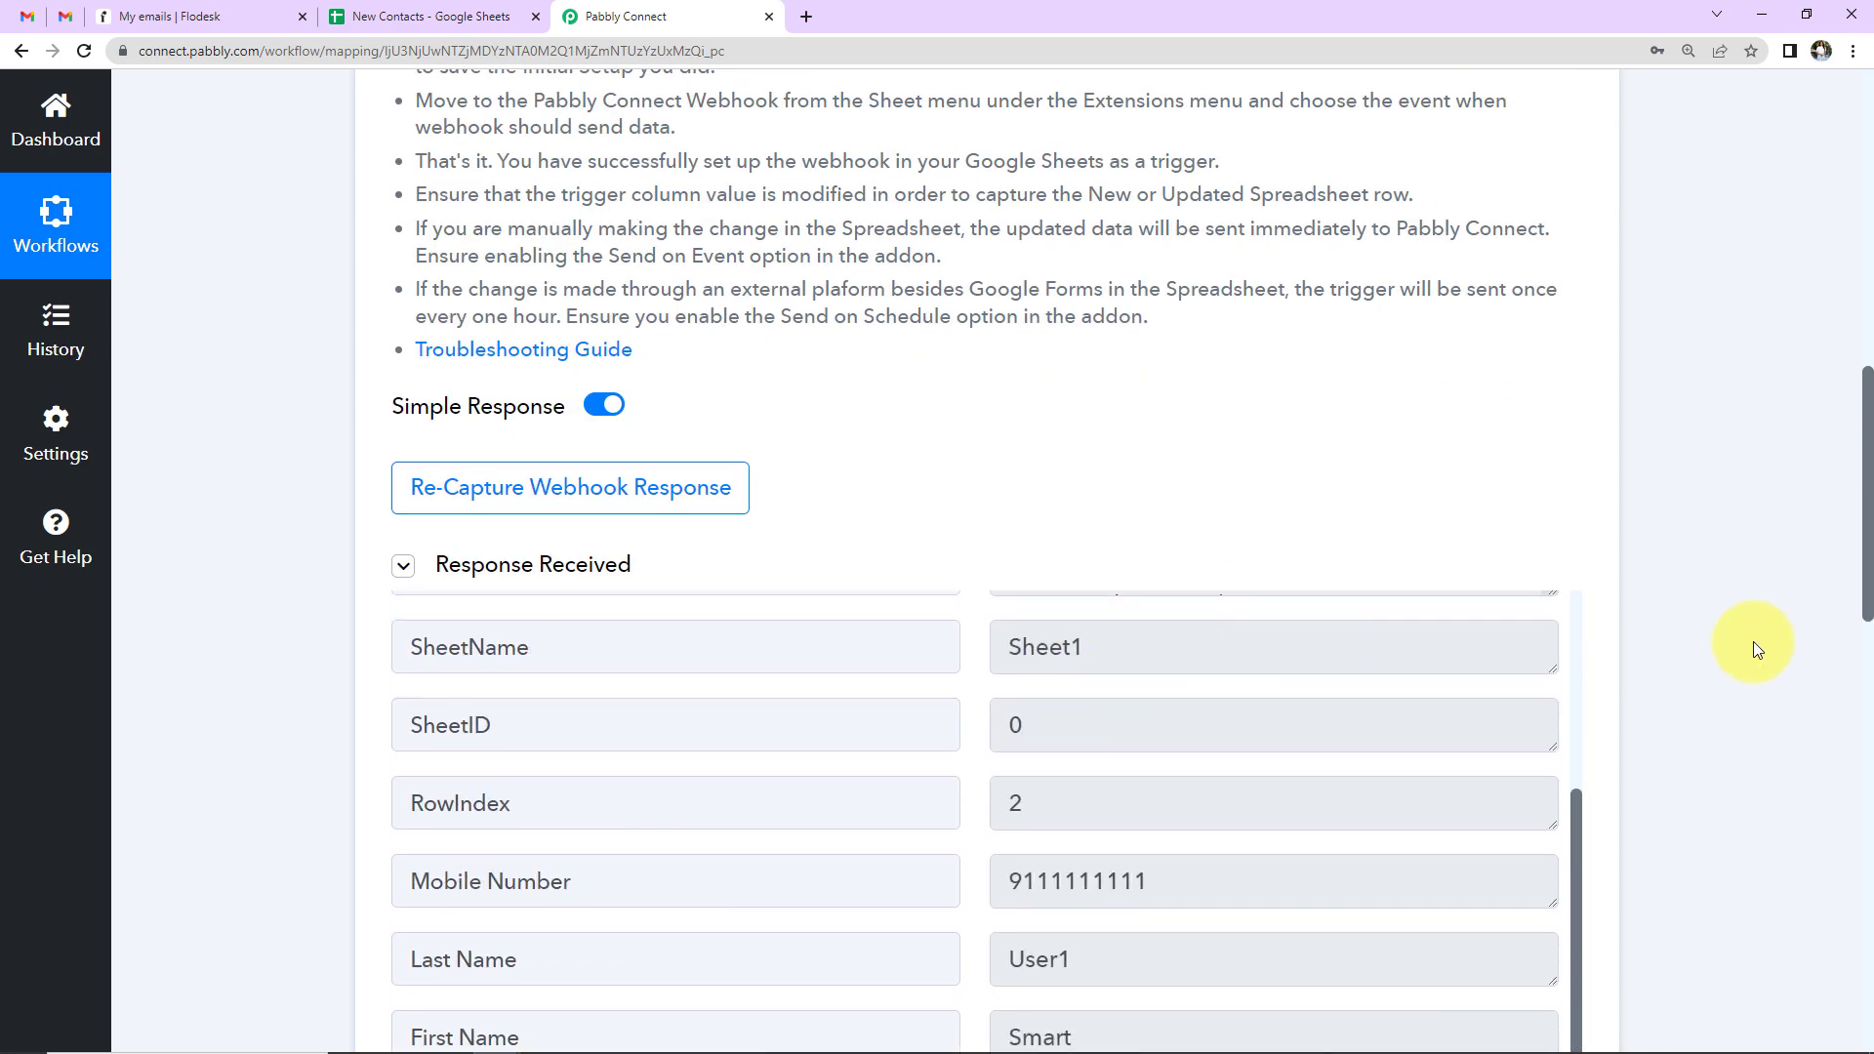
pyautogui.scroll(-4, 1763, 637)
pyautogui.scroll(3, 1259, 661)
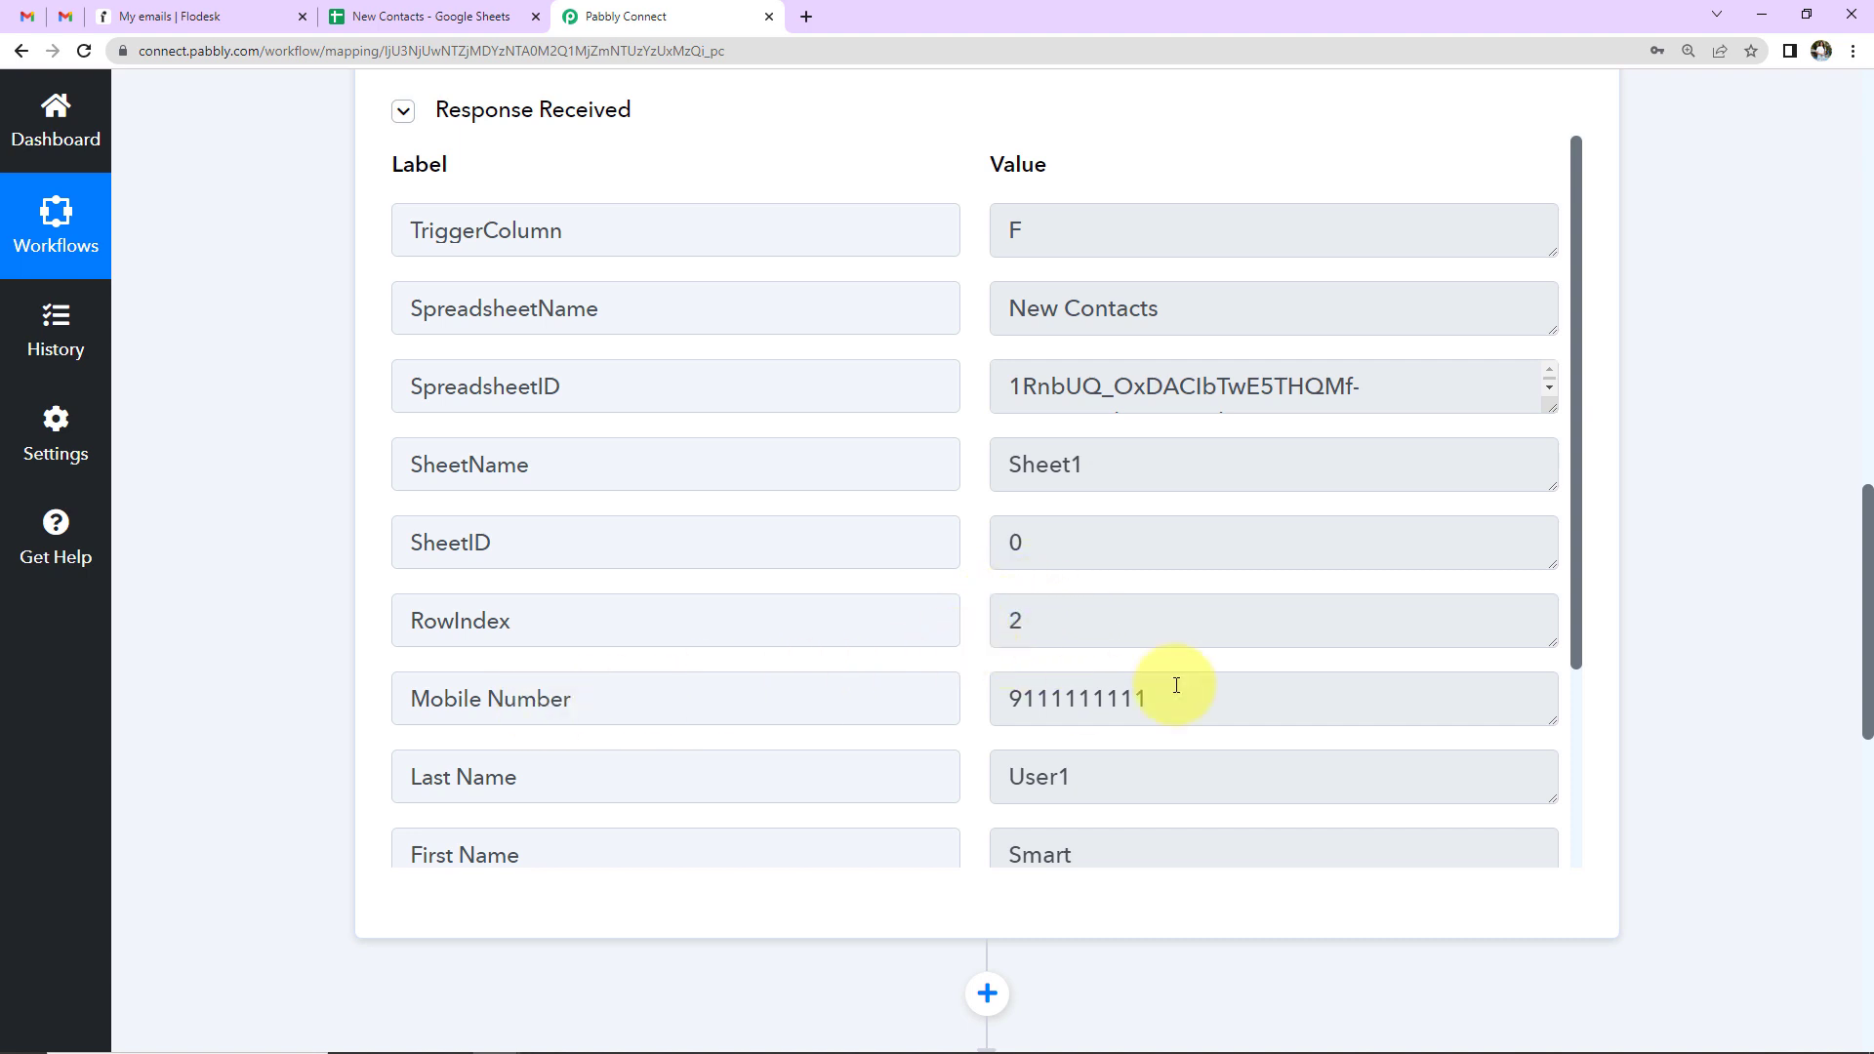
pyautogui.scroll(-1, 1222, 686)
pyautogui.scroll(-1, 1222, 685)
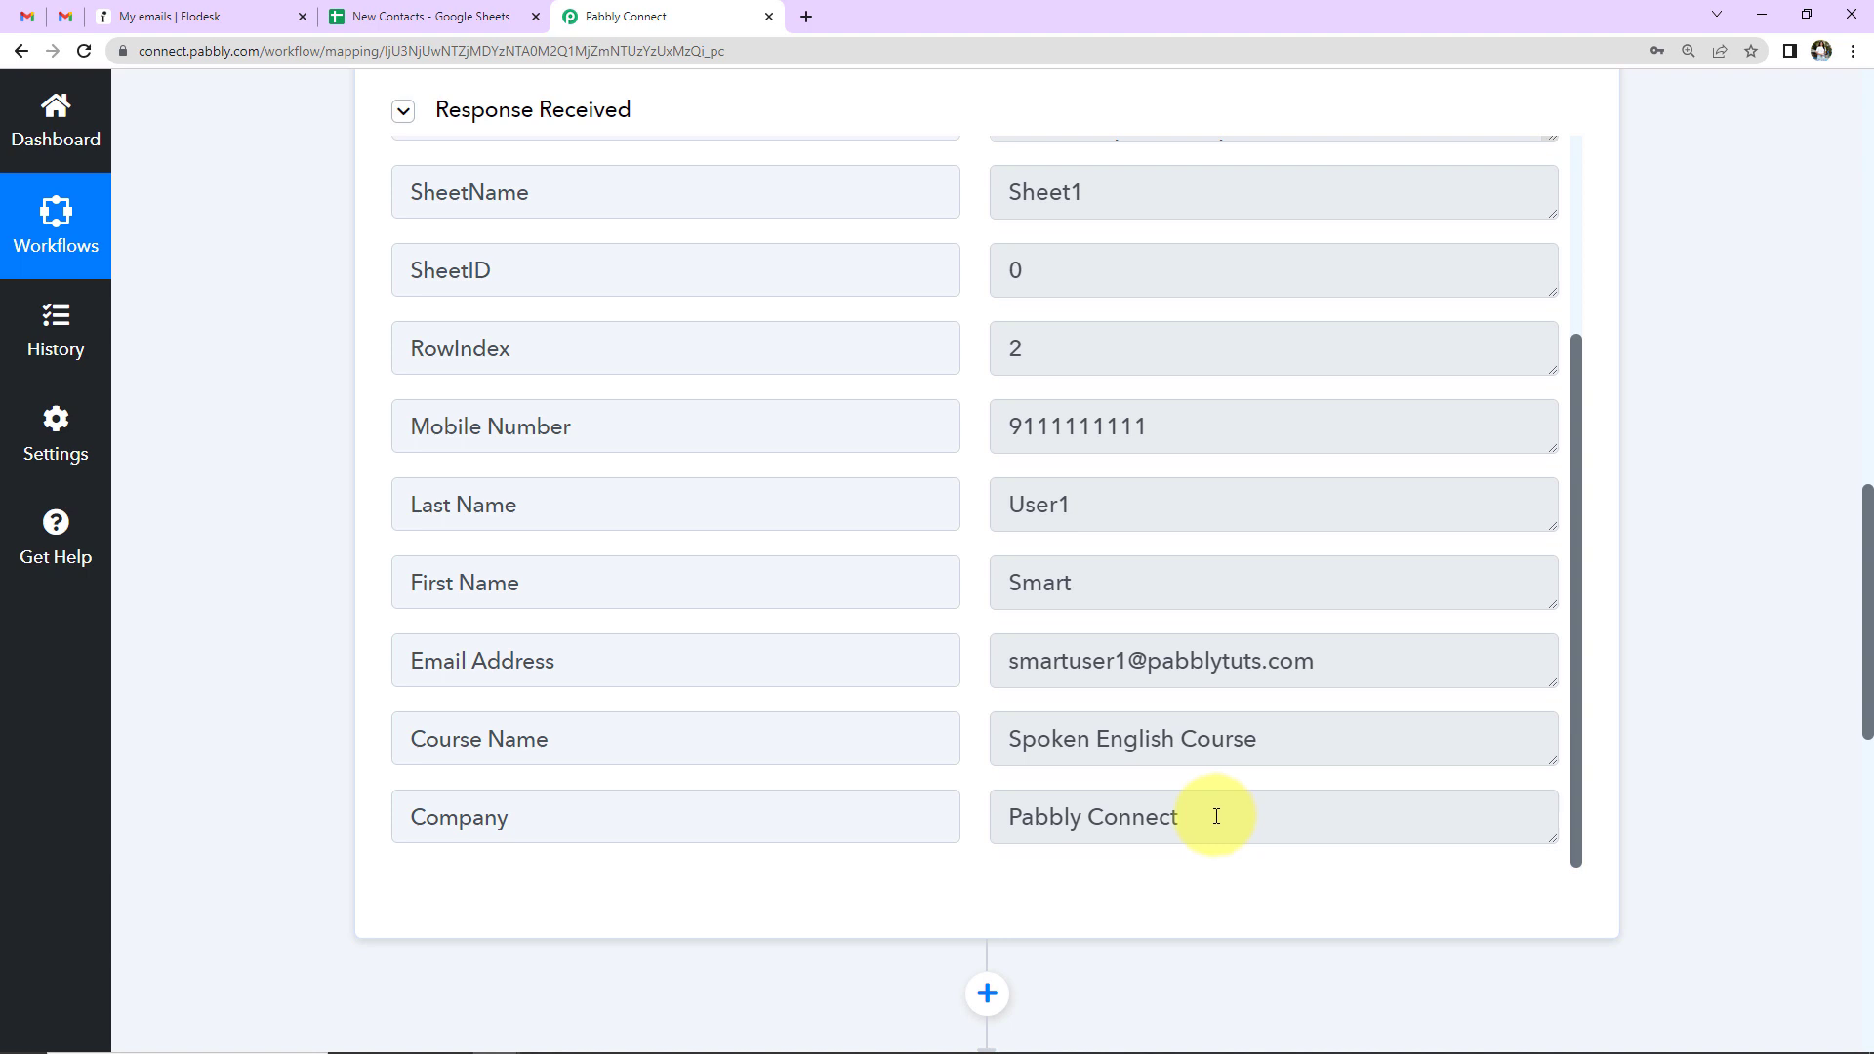
# - Turn on Extensions > Pabbly Connect Webhooks > Send On Event and confirm it is ticked
pyautogui.click(397, 20)
pyautogui.click(506, 124)
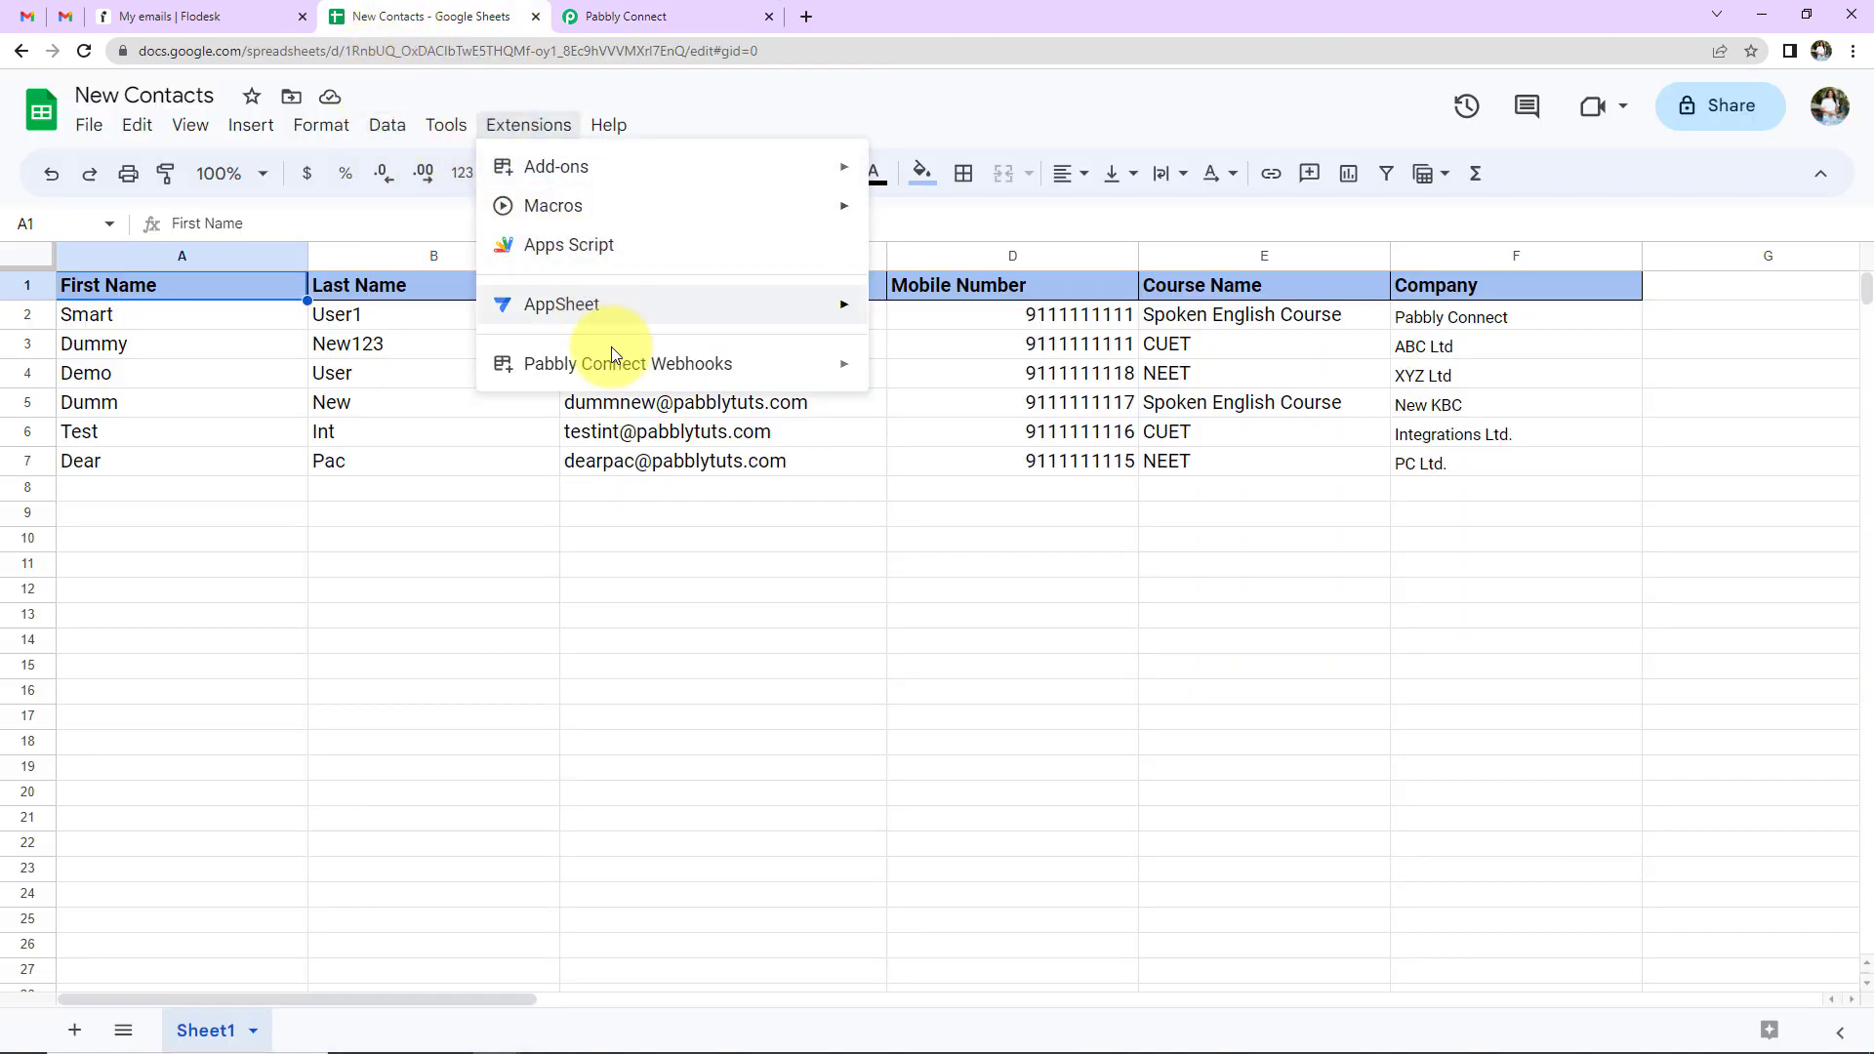
pyautogui.moveTo(635, 367)
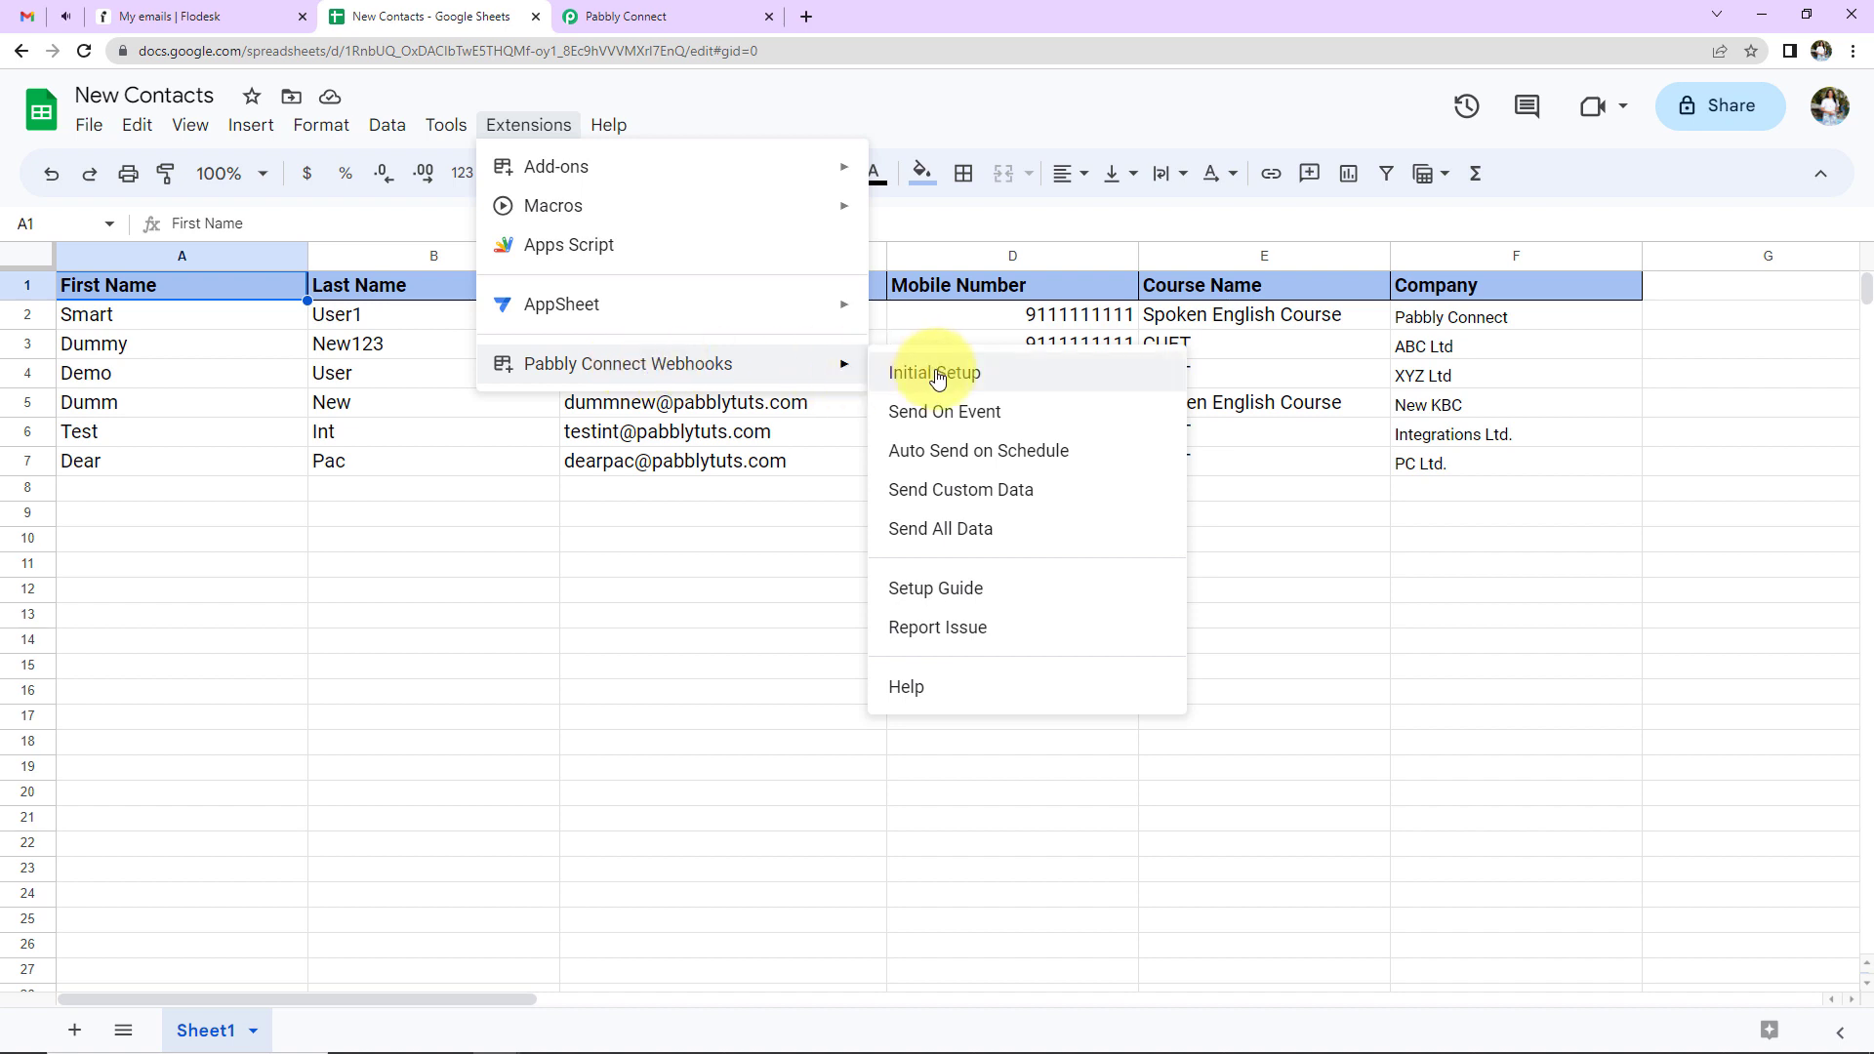
pyautogui.click(975, 413)
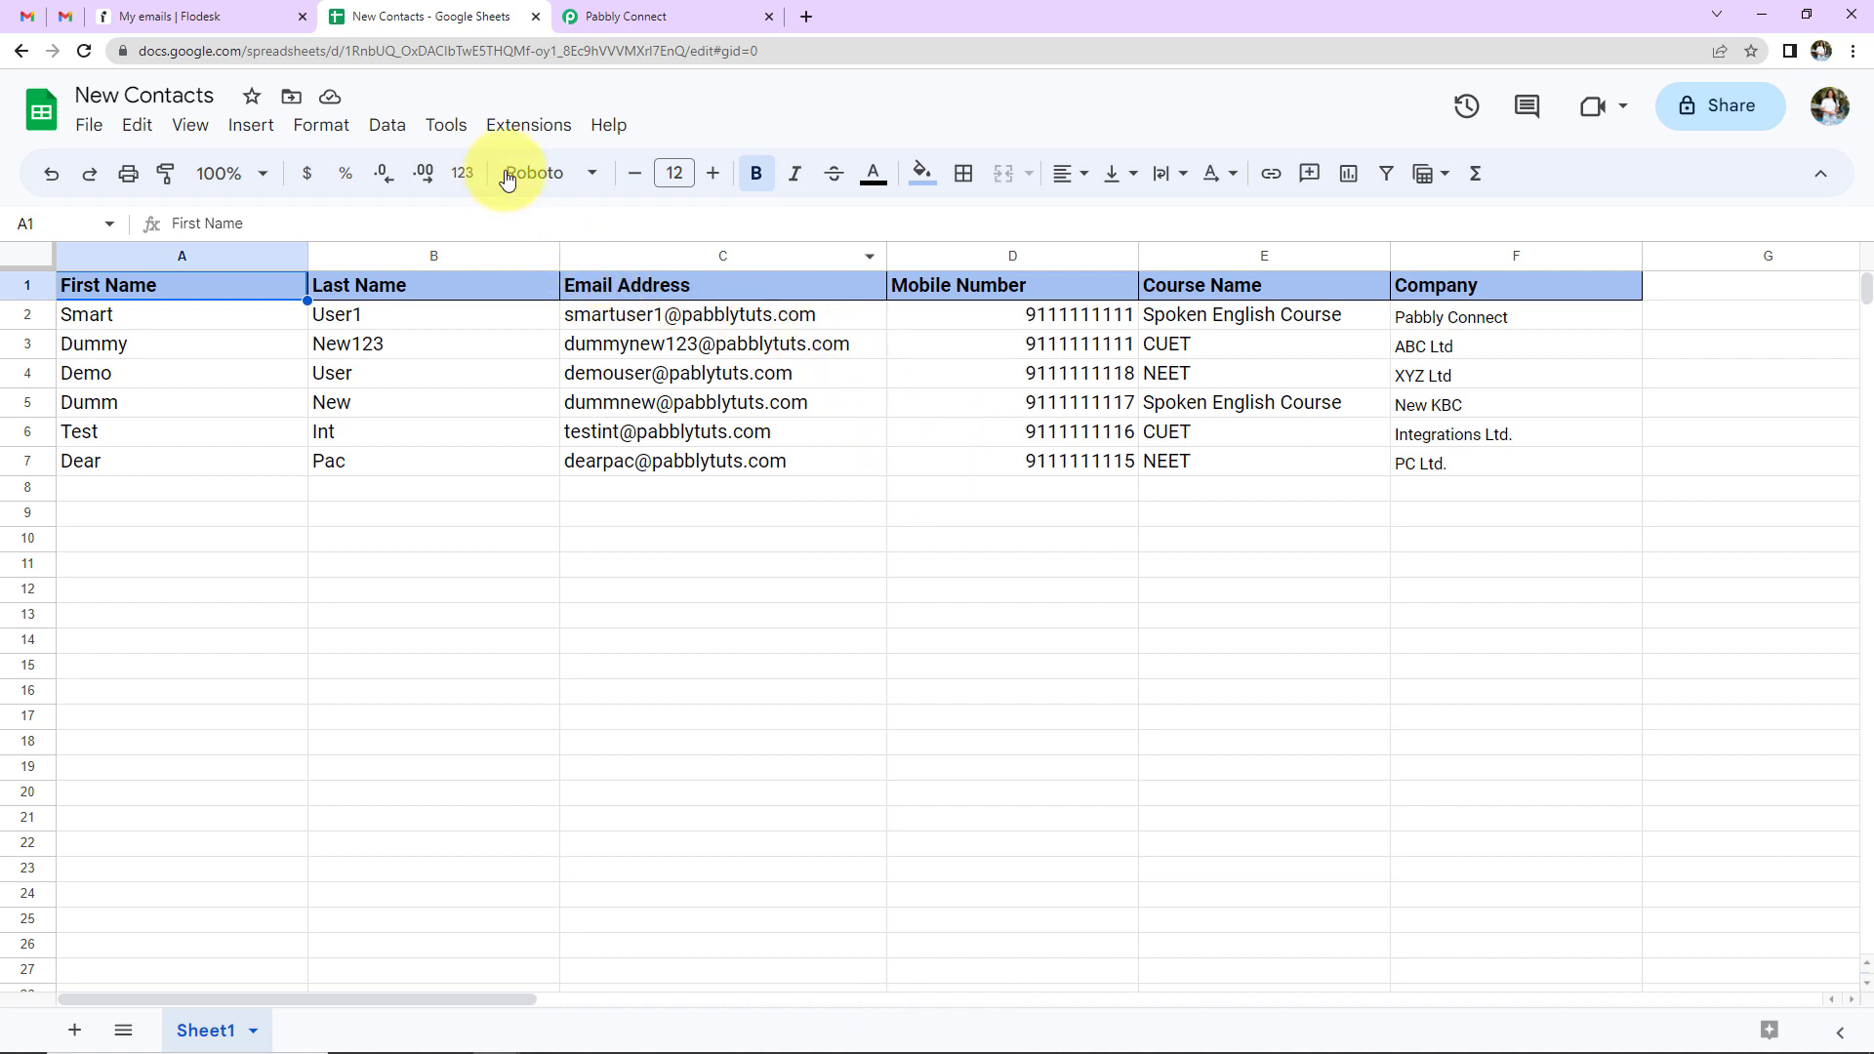
pyautogui.click(529, 125)
pyautogui.moveTo(824, 372)
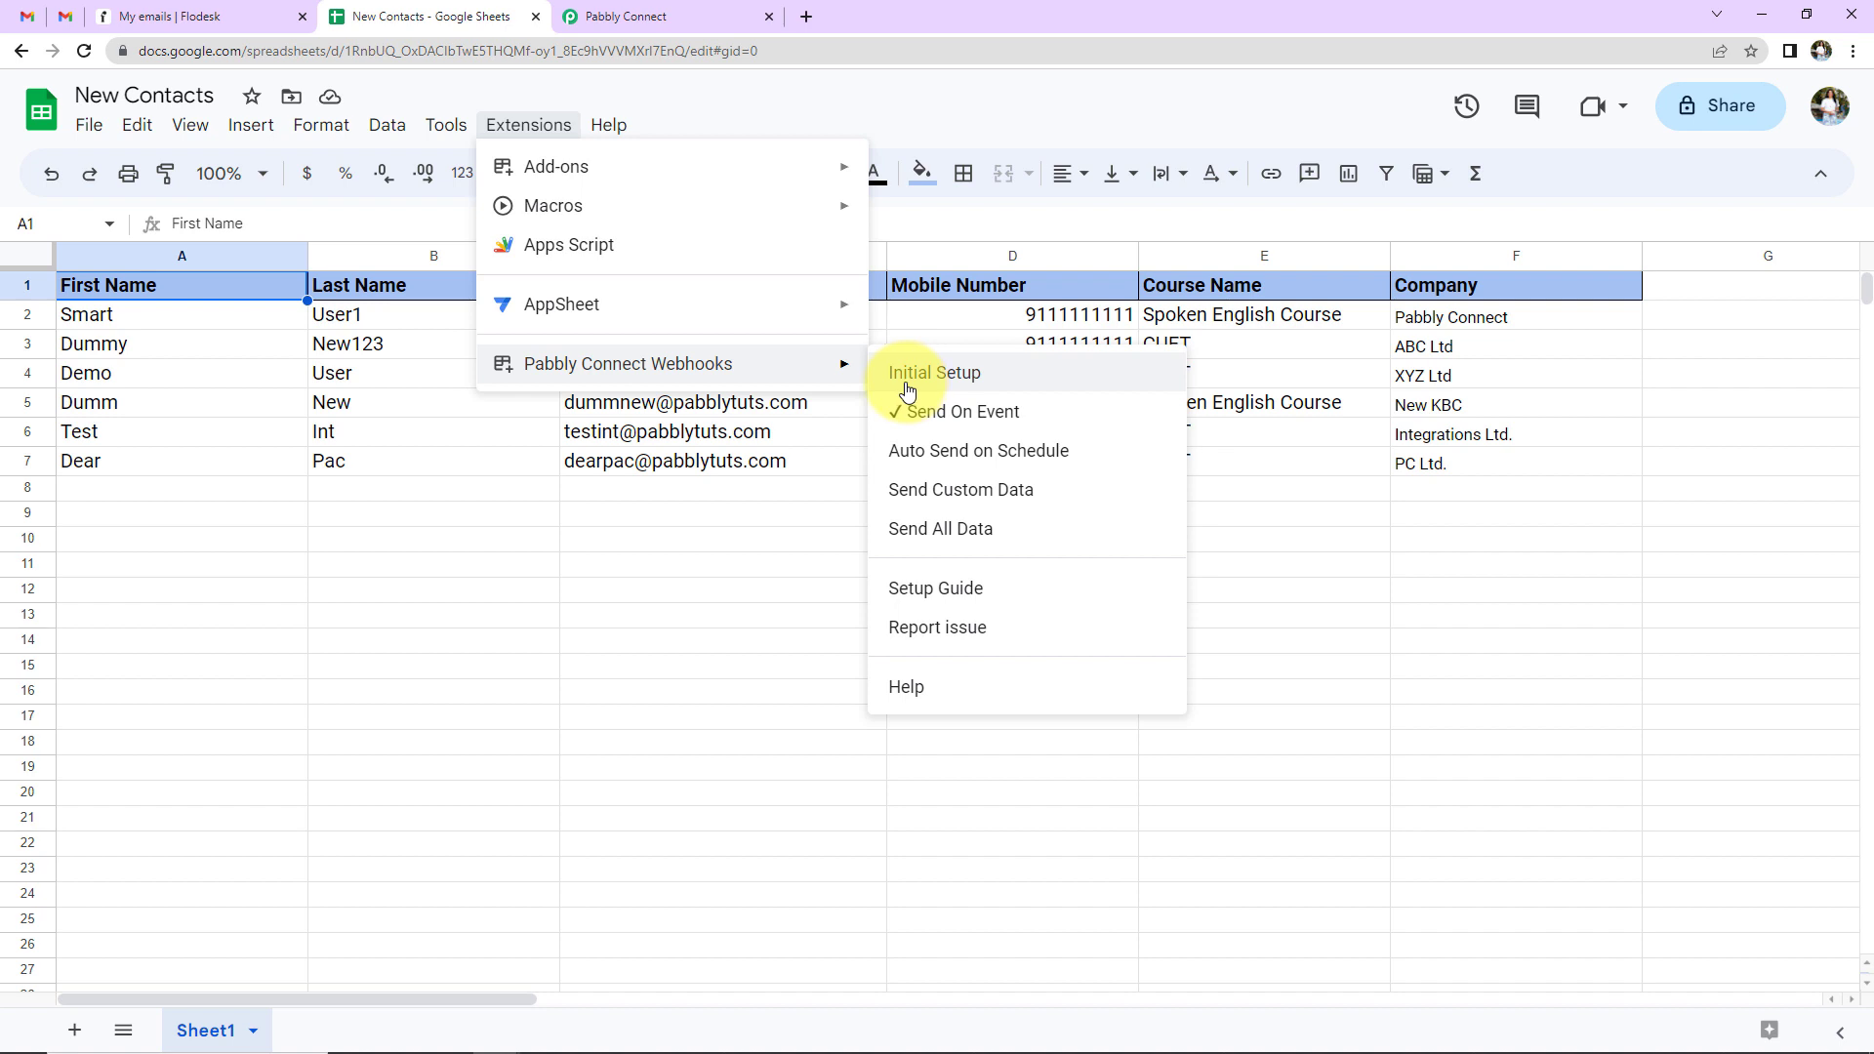
pyautogui.click(771, 609)
pyautogui.click(664, 17)
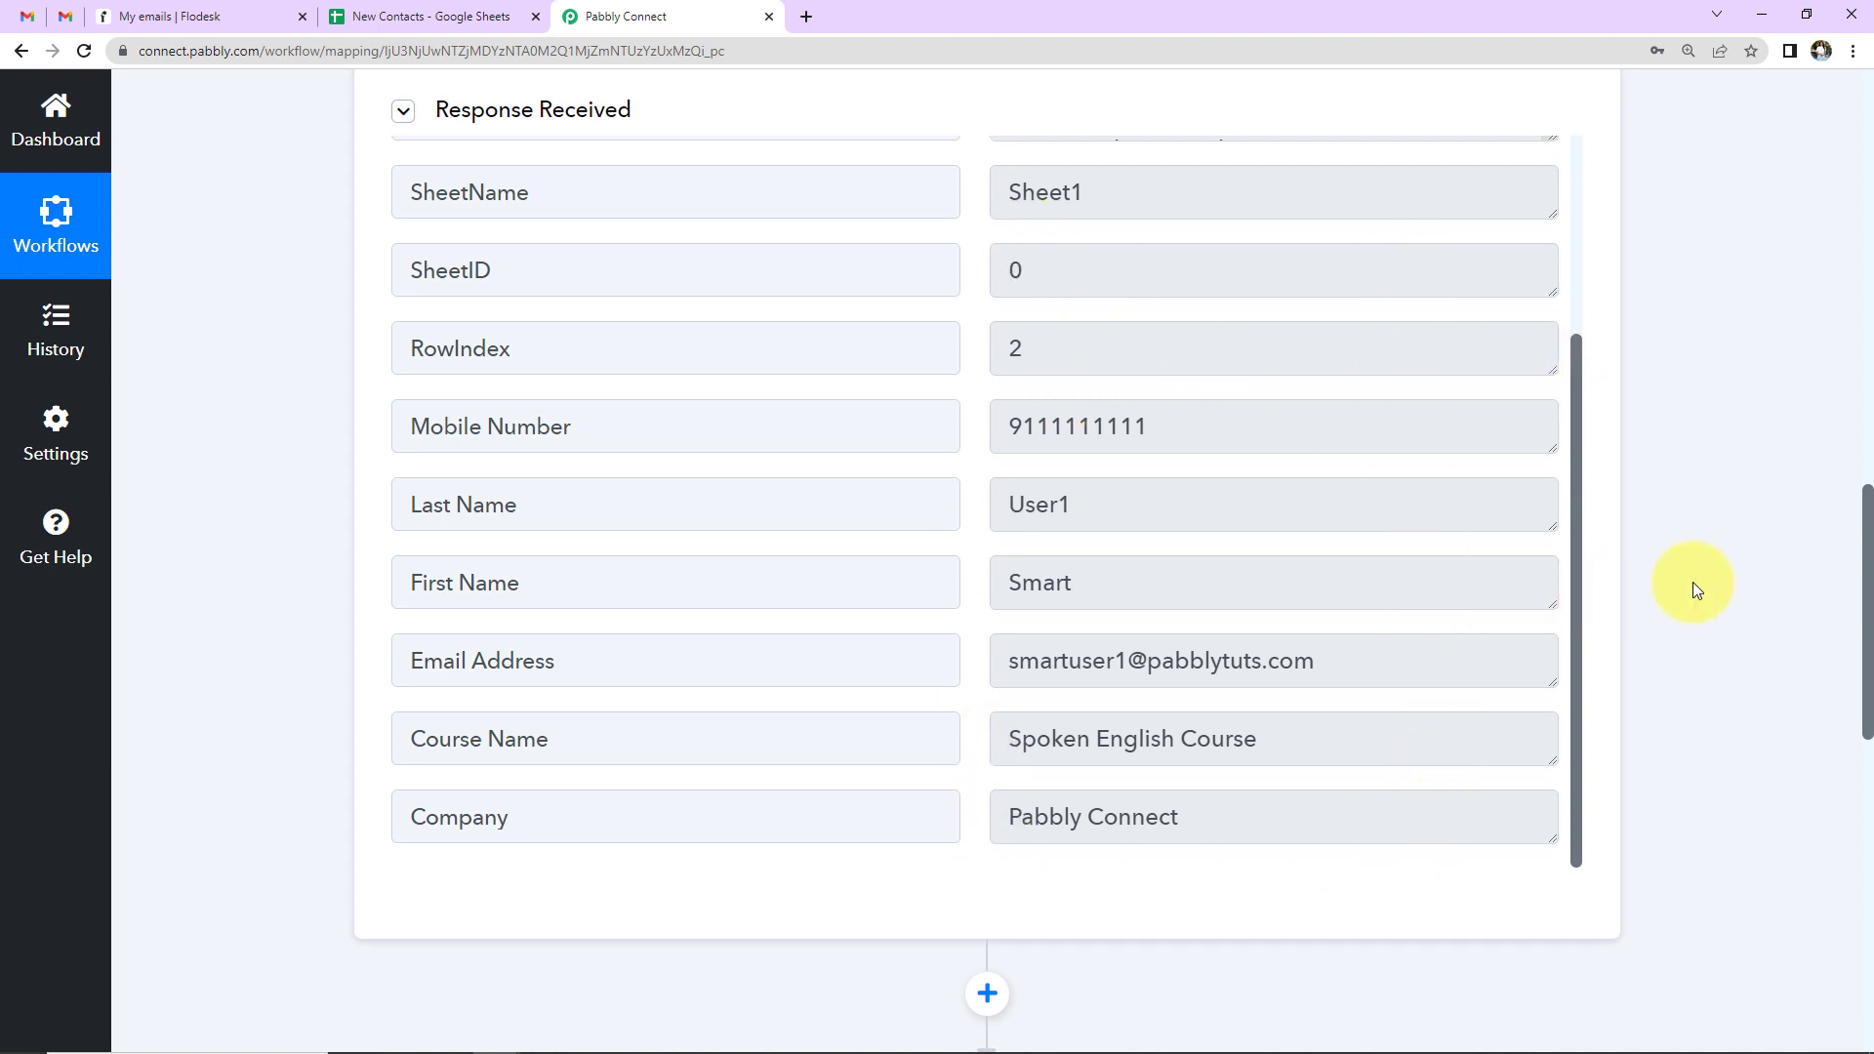
# - Set the Flodesk action event to Create/Update Subscriber
pyautogui.scroll(-9, 1724, 496)
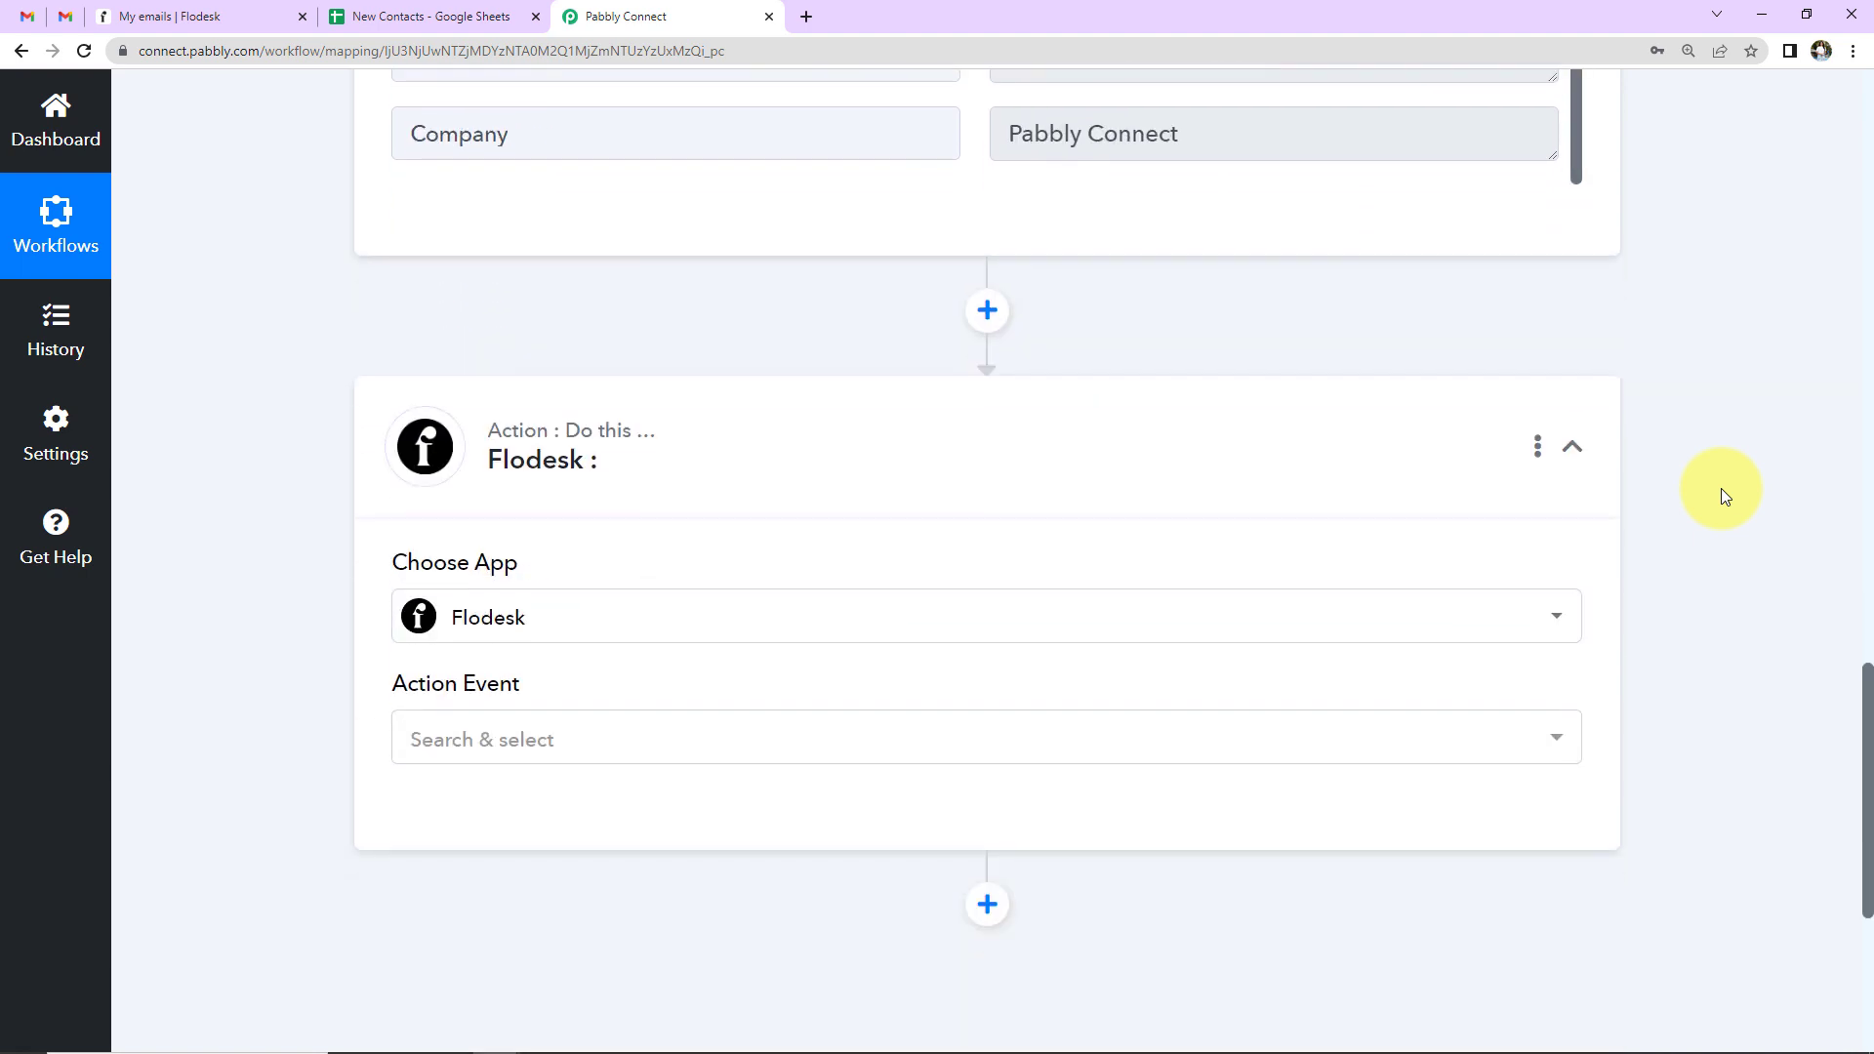
pyautogui.click(766, 505)
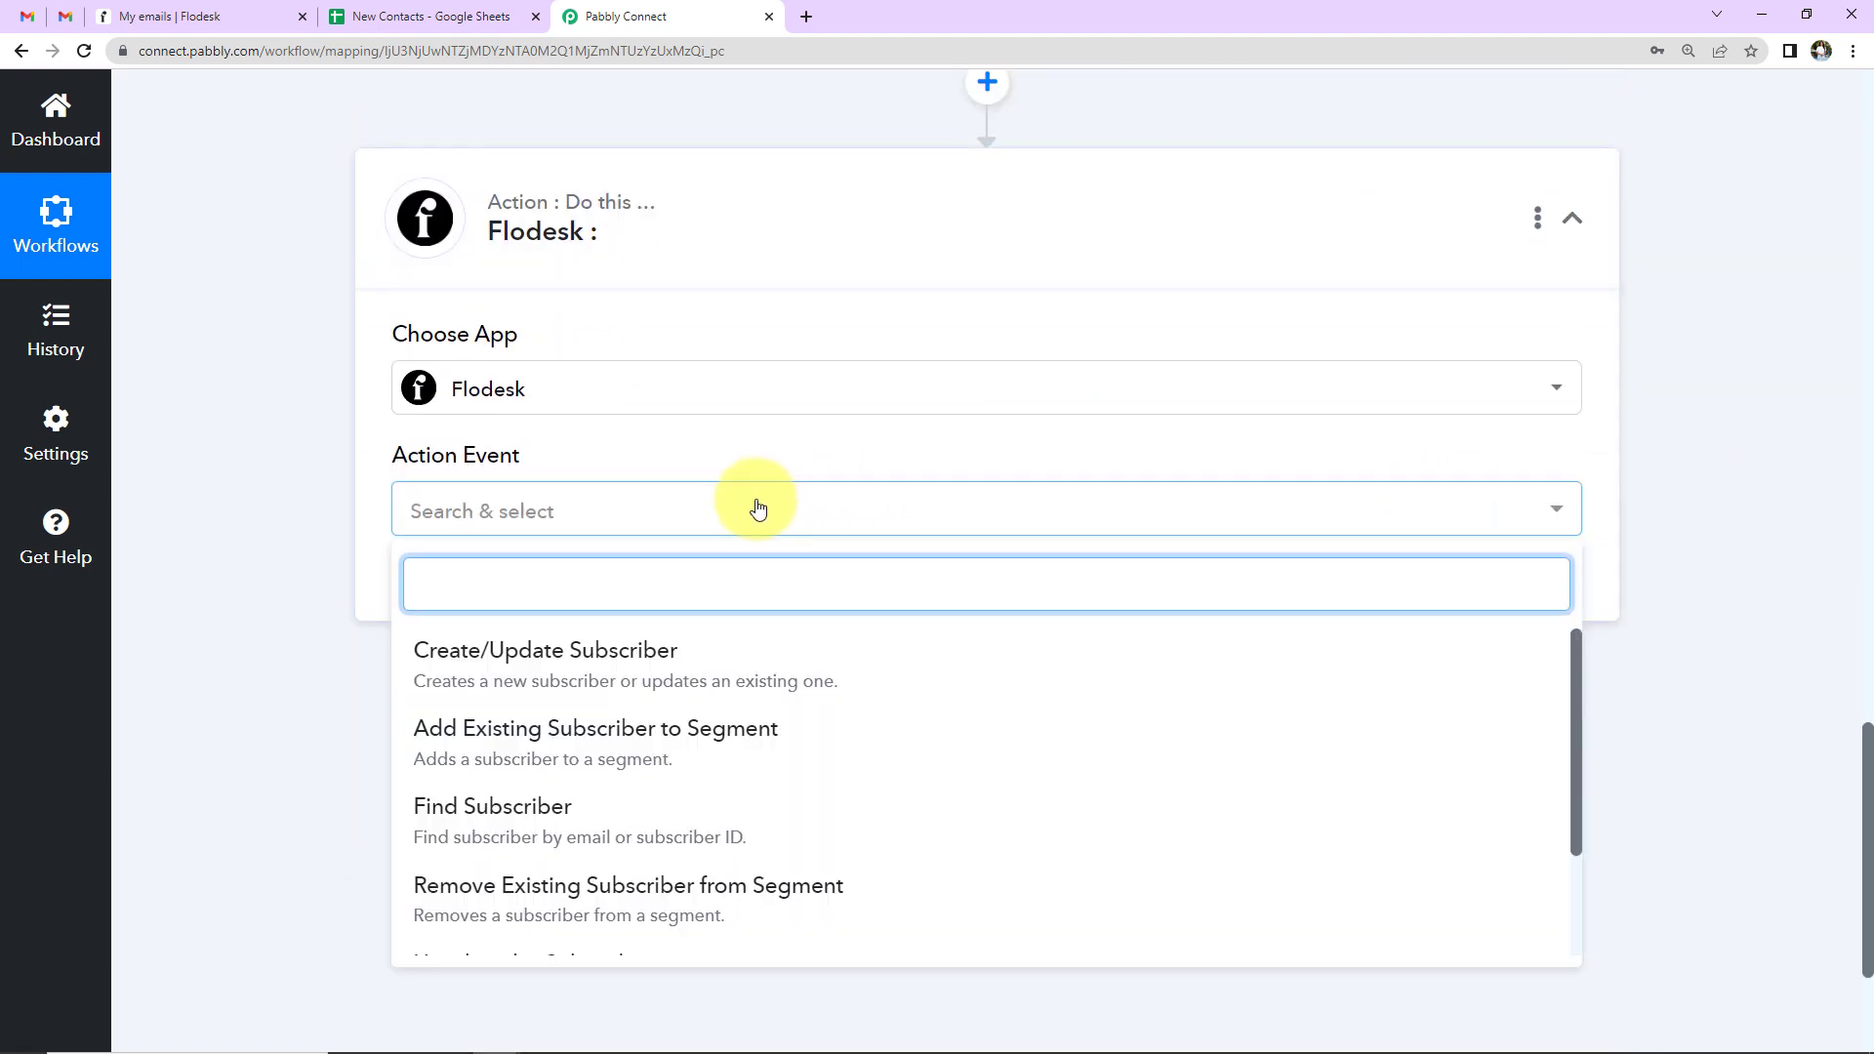
pyautogui.click(574, 660)
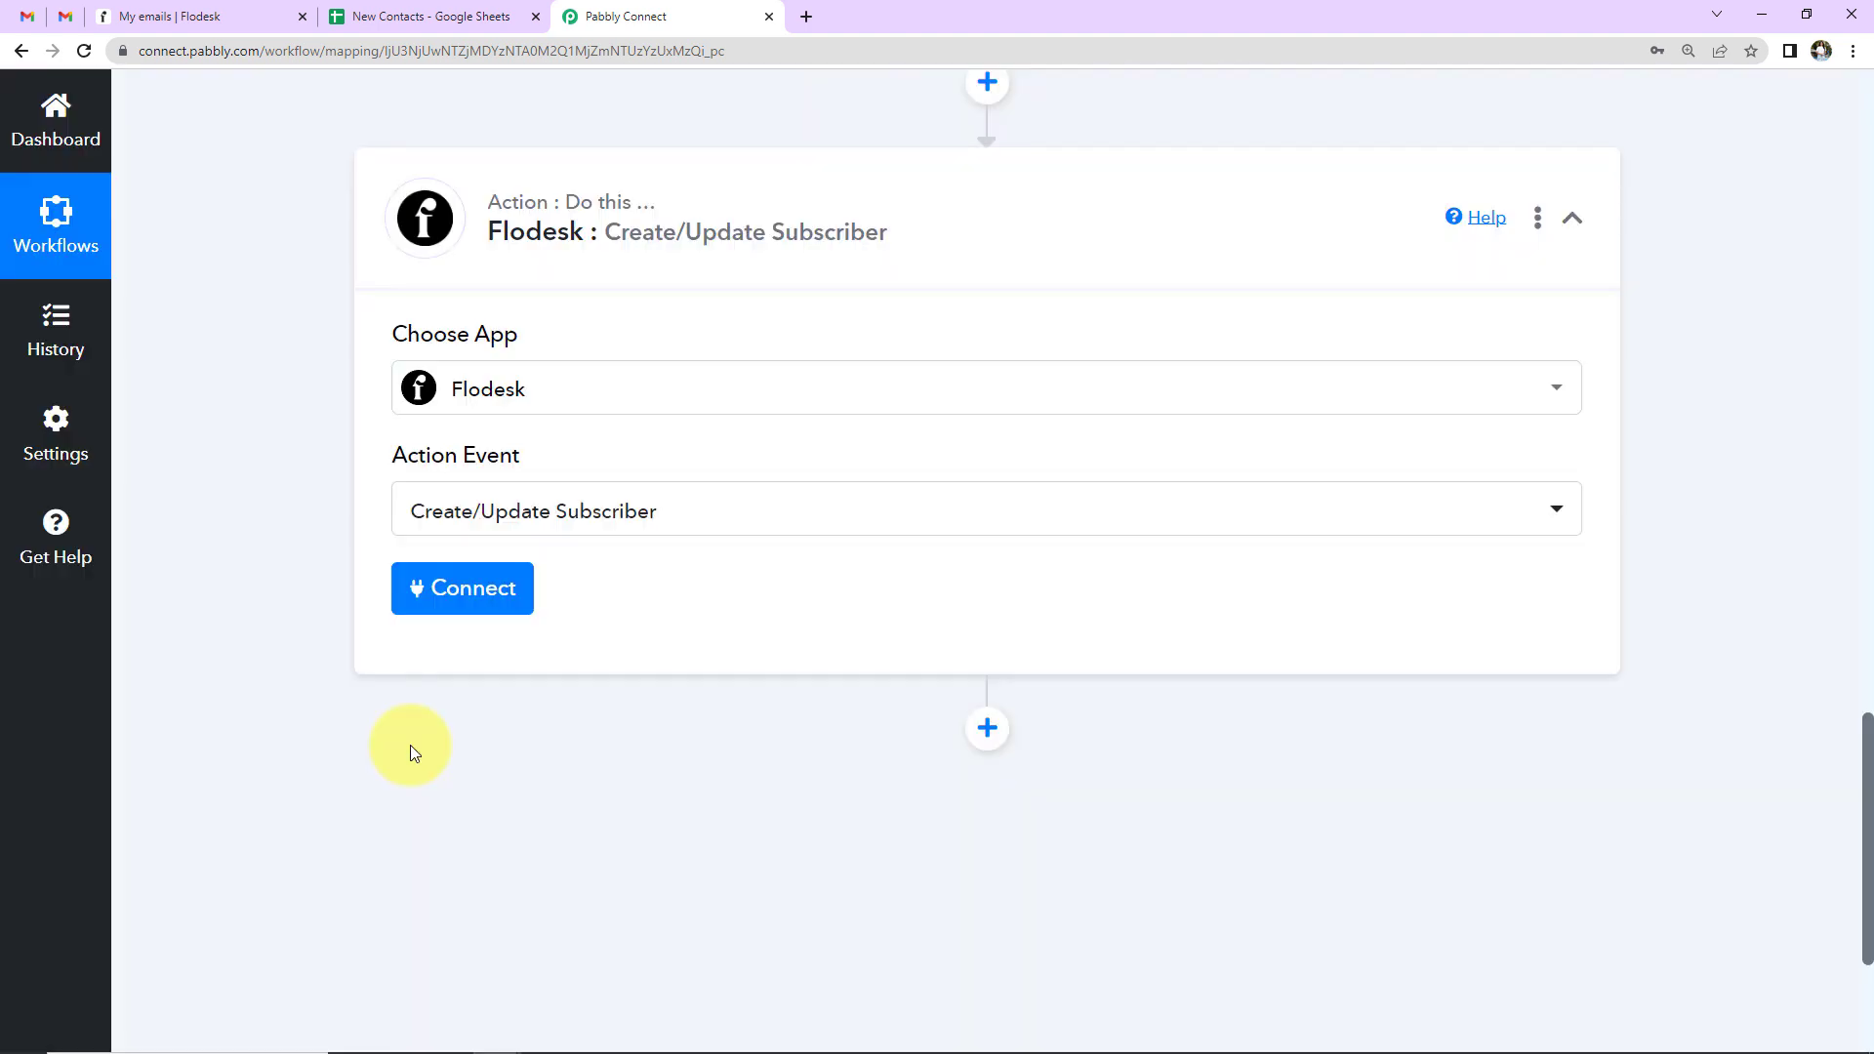
# - Add a new Flodesk connection, log in to Flodesk, and allow Pabbly access
pyautogui.click(458, 605)
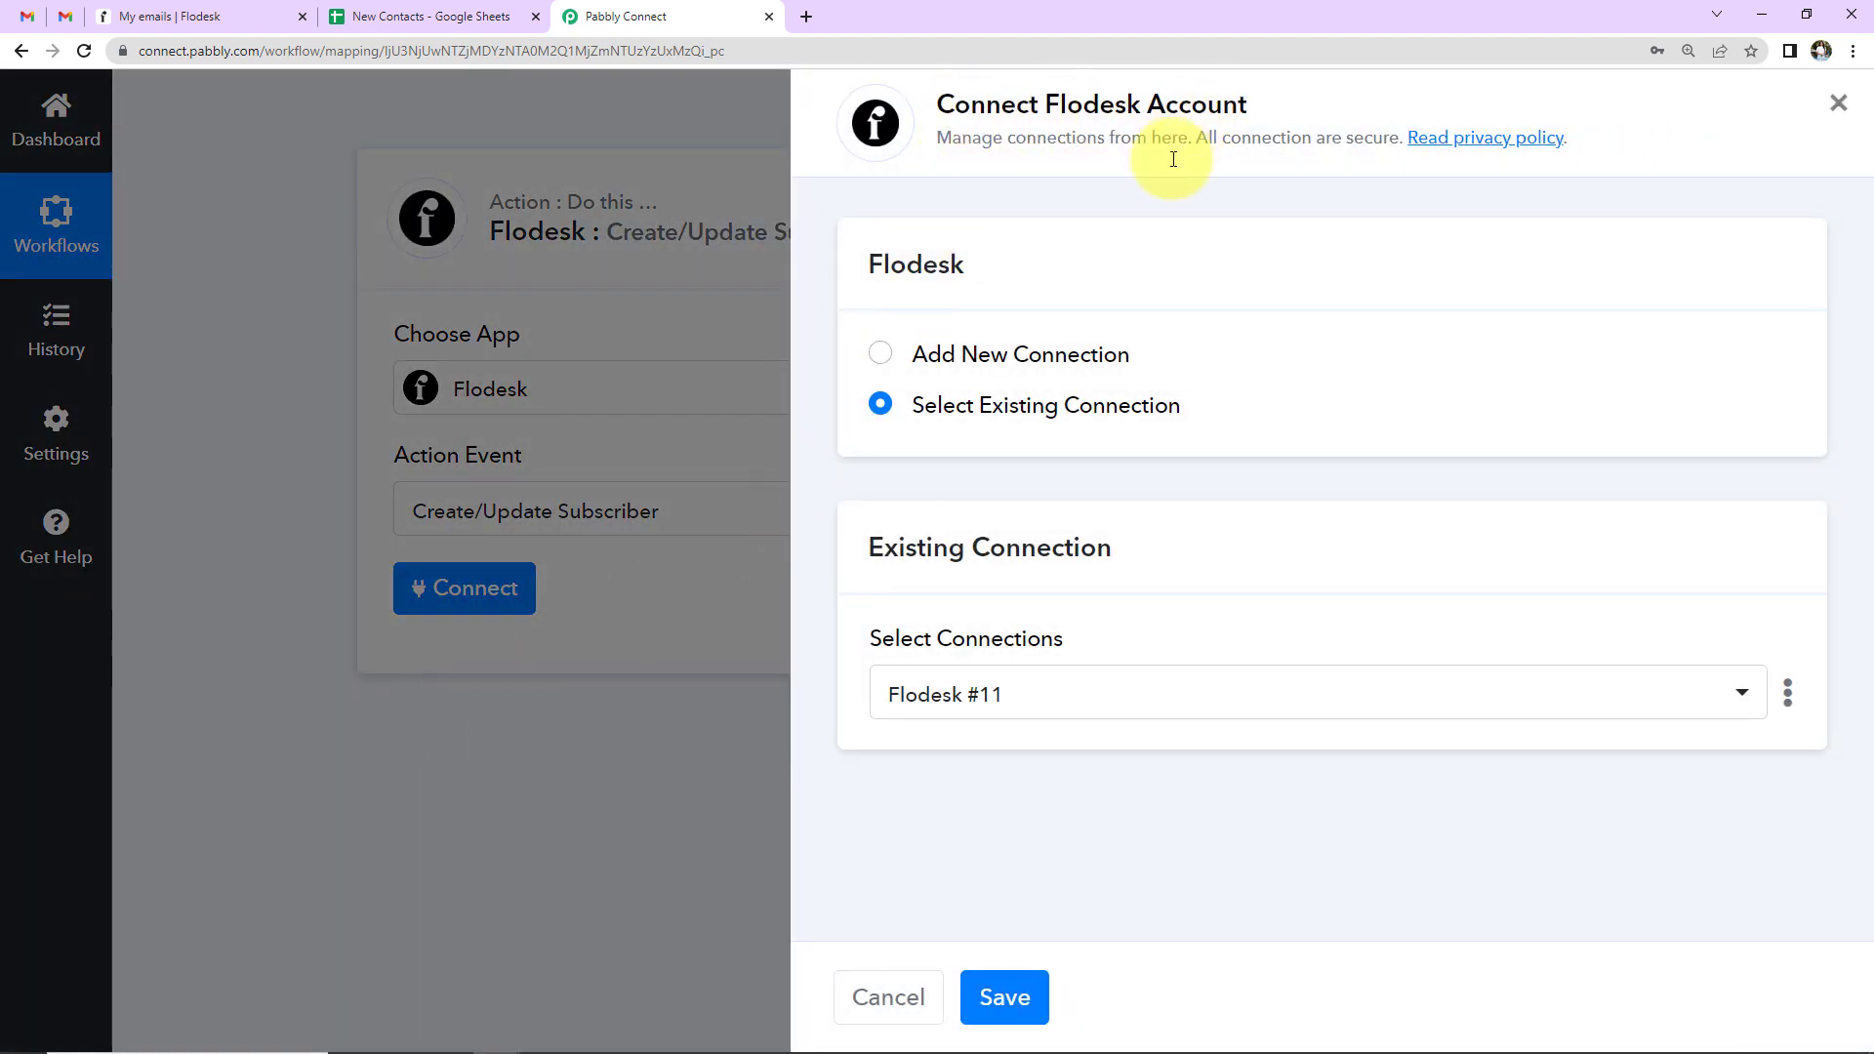
pyautogui.click(881, 356)
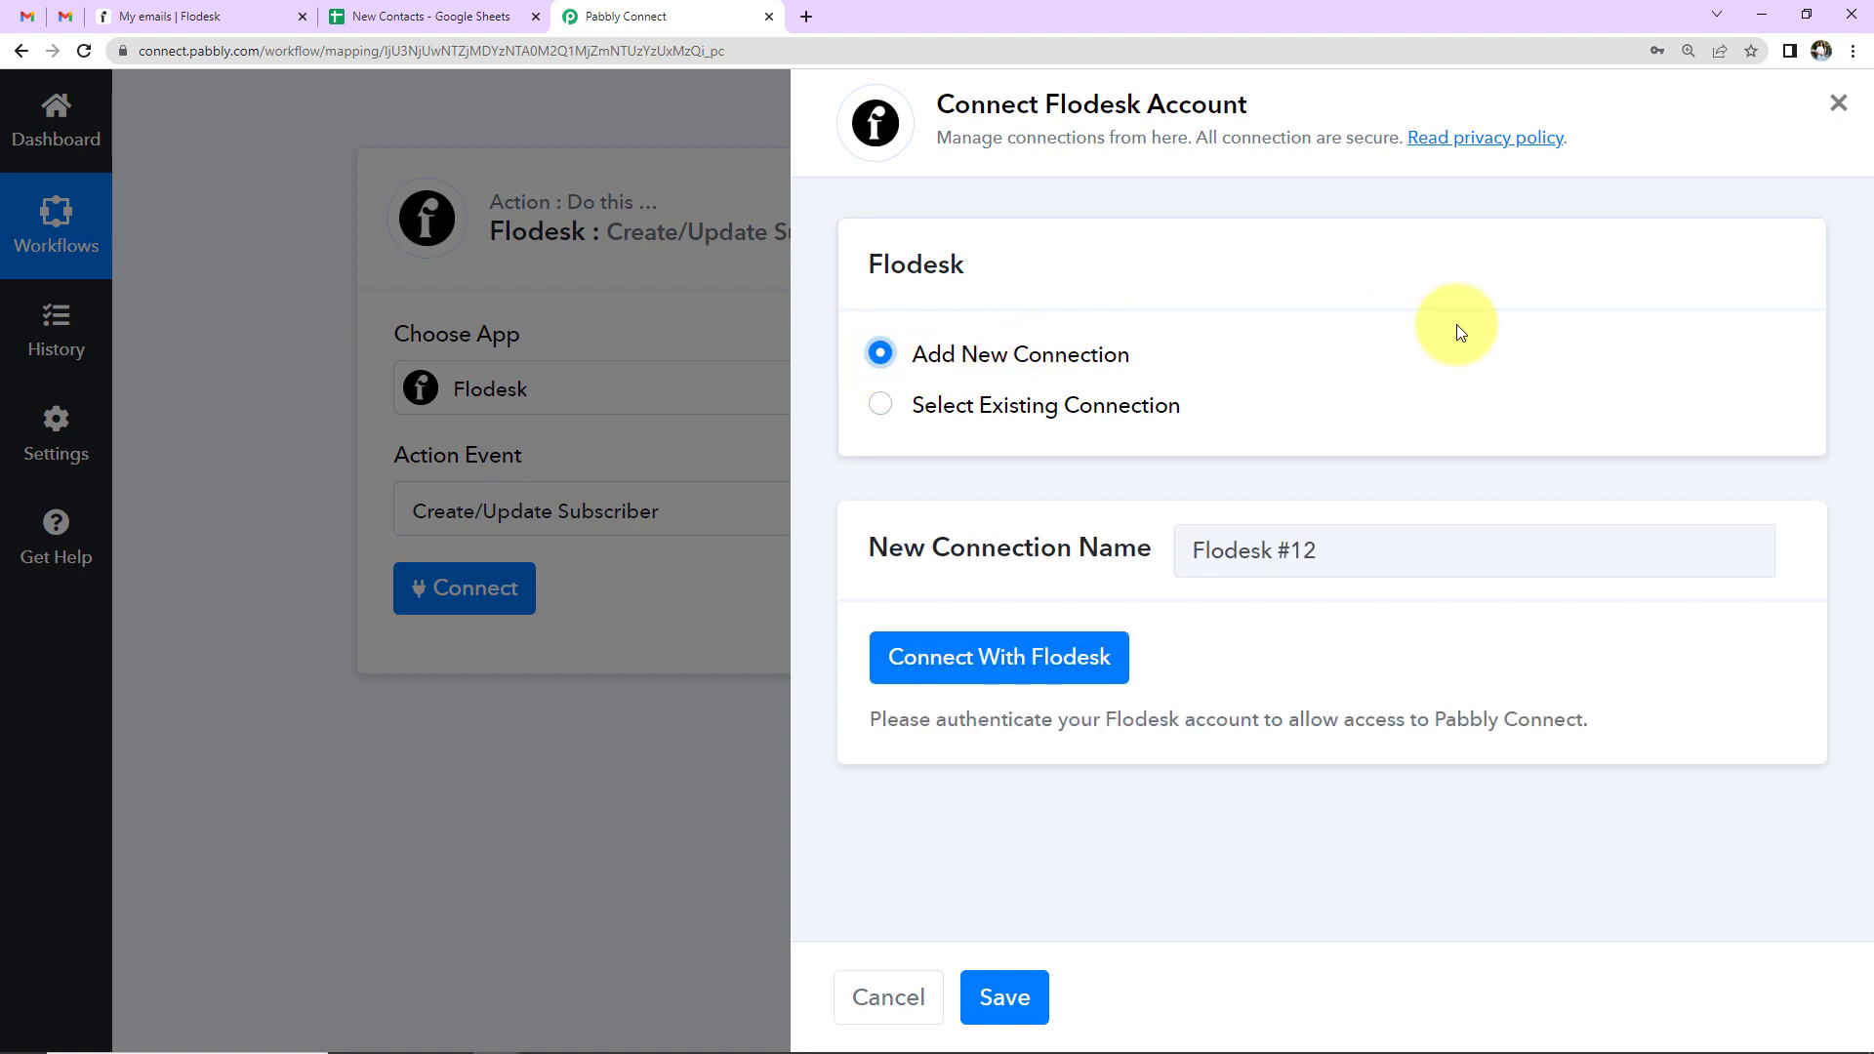
pyautogui.click(927, 656)
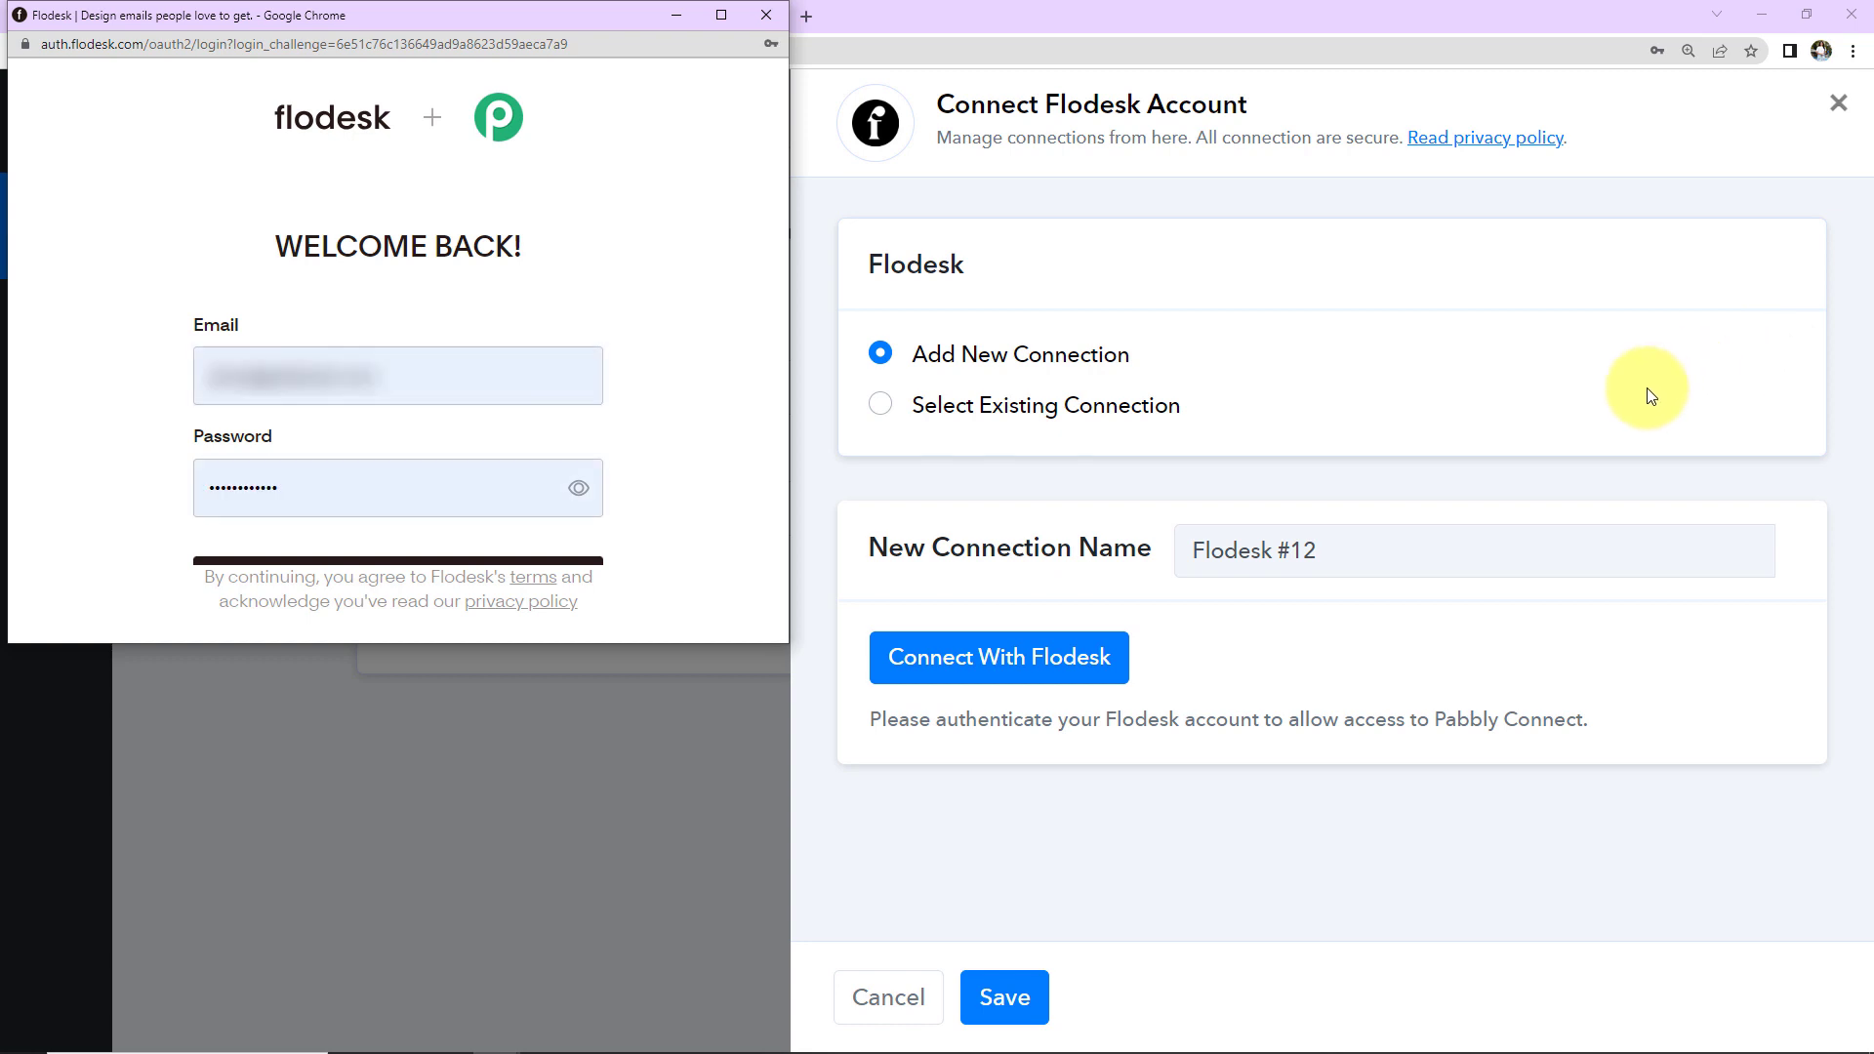
pyautogui.click(494, 564)
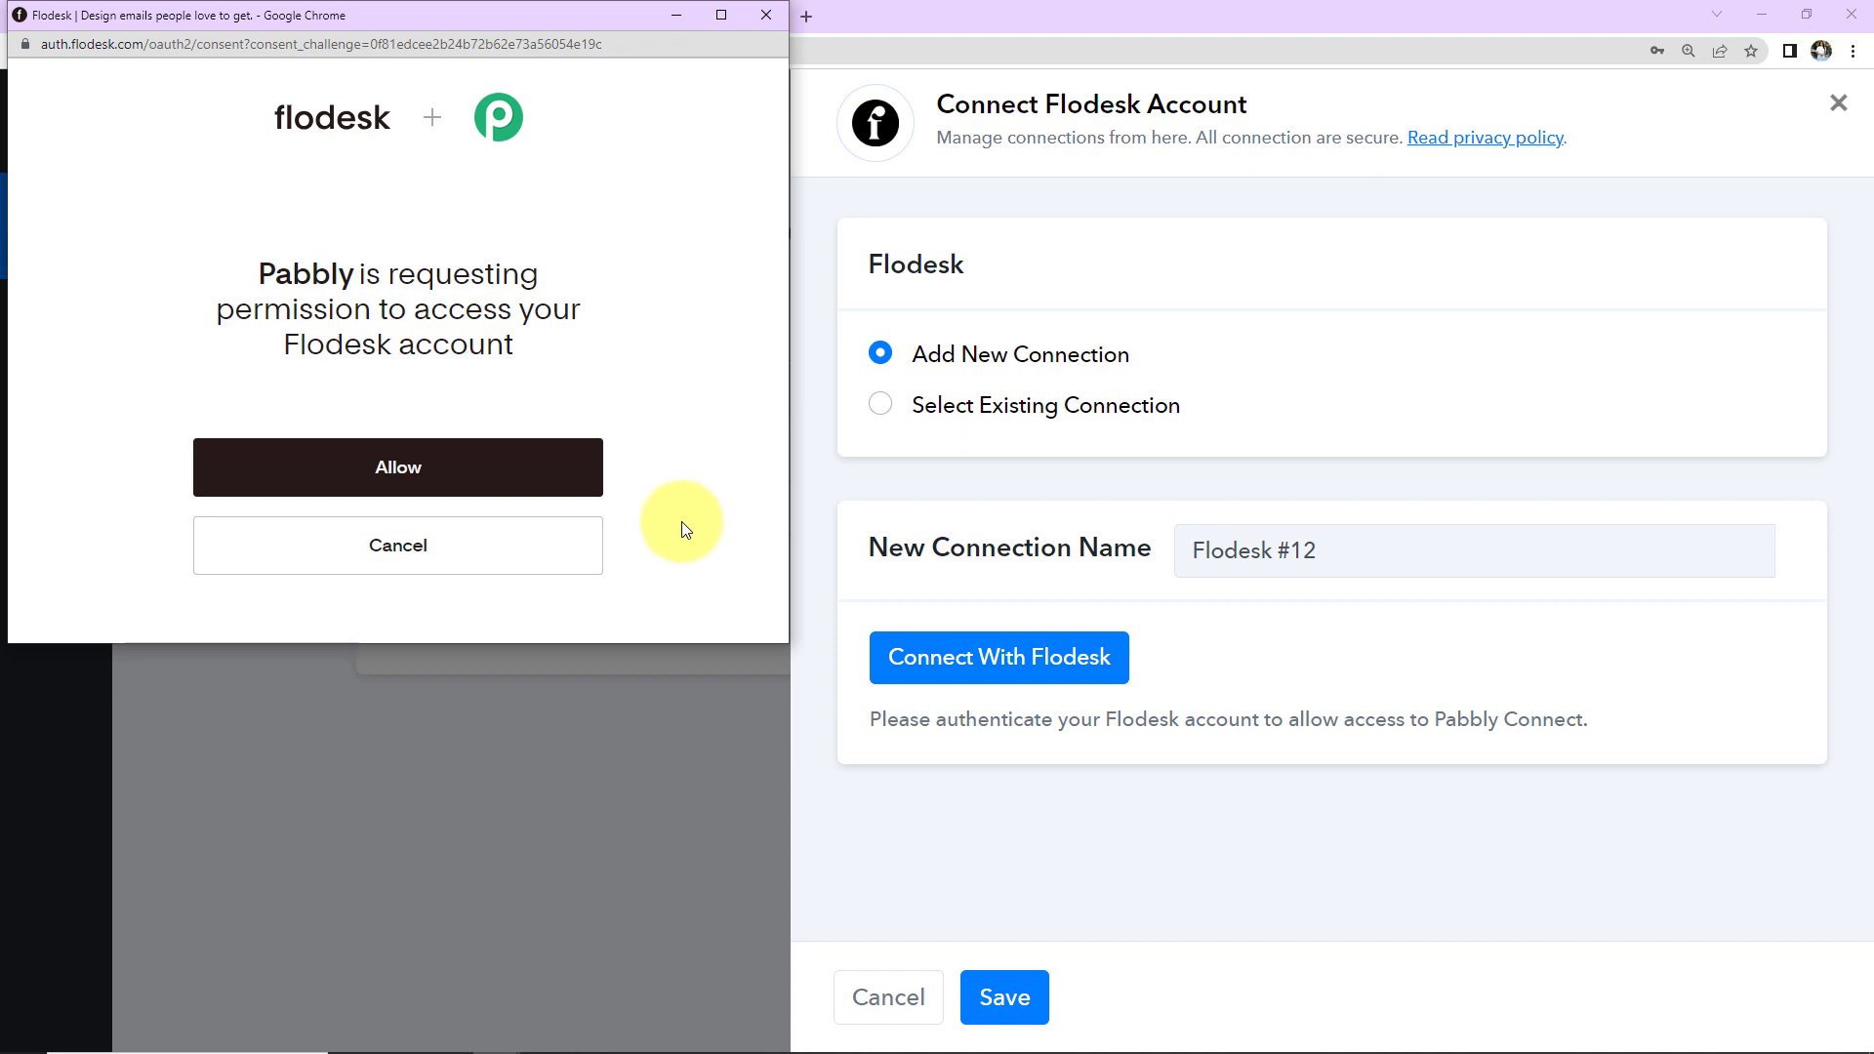
pyautogui.click(494, 469)
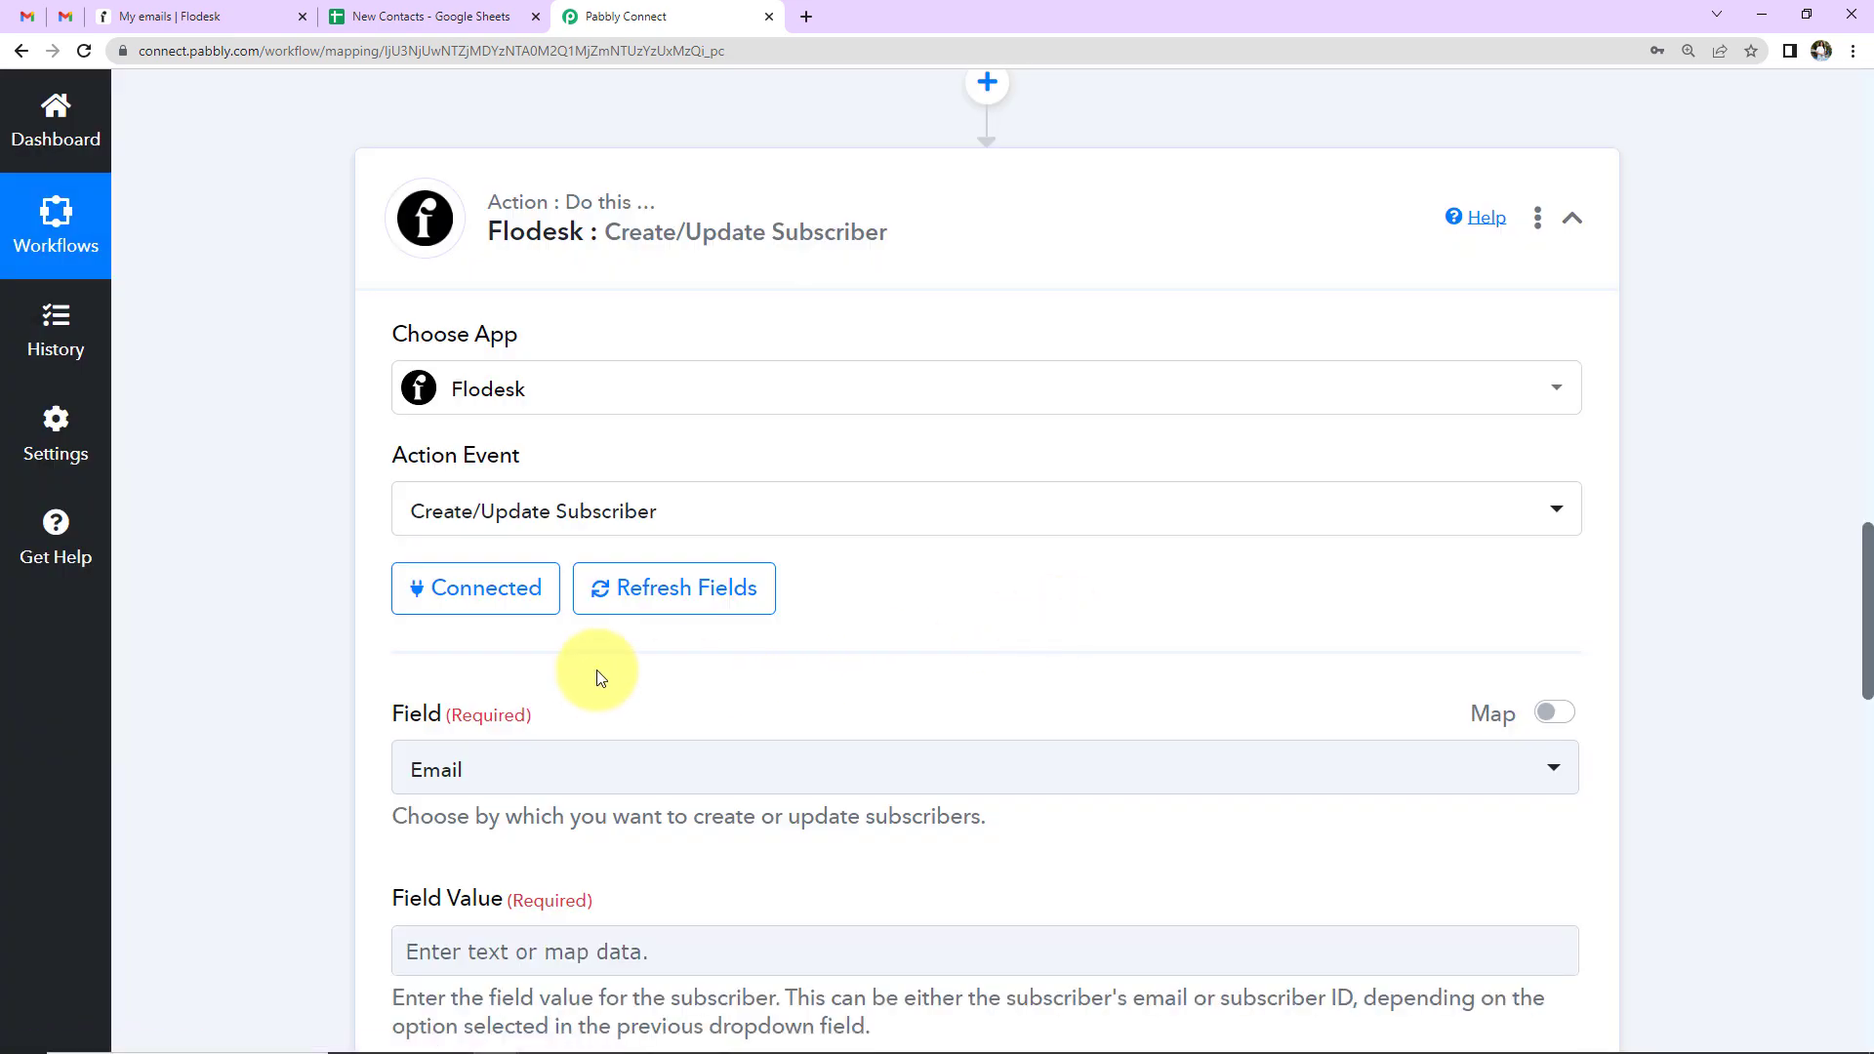
# - Set Field to Email and map the Google Sheets Email Address into Field Value
pyautogui.scroll(-5, 1059, 419)
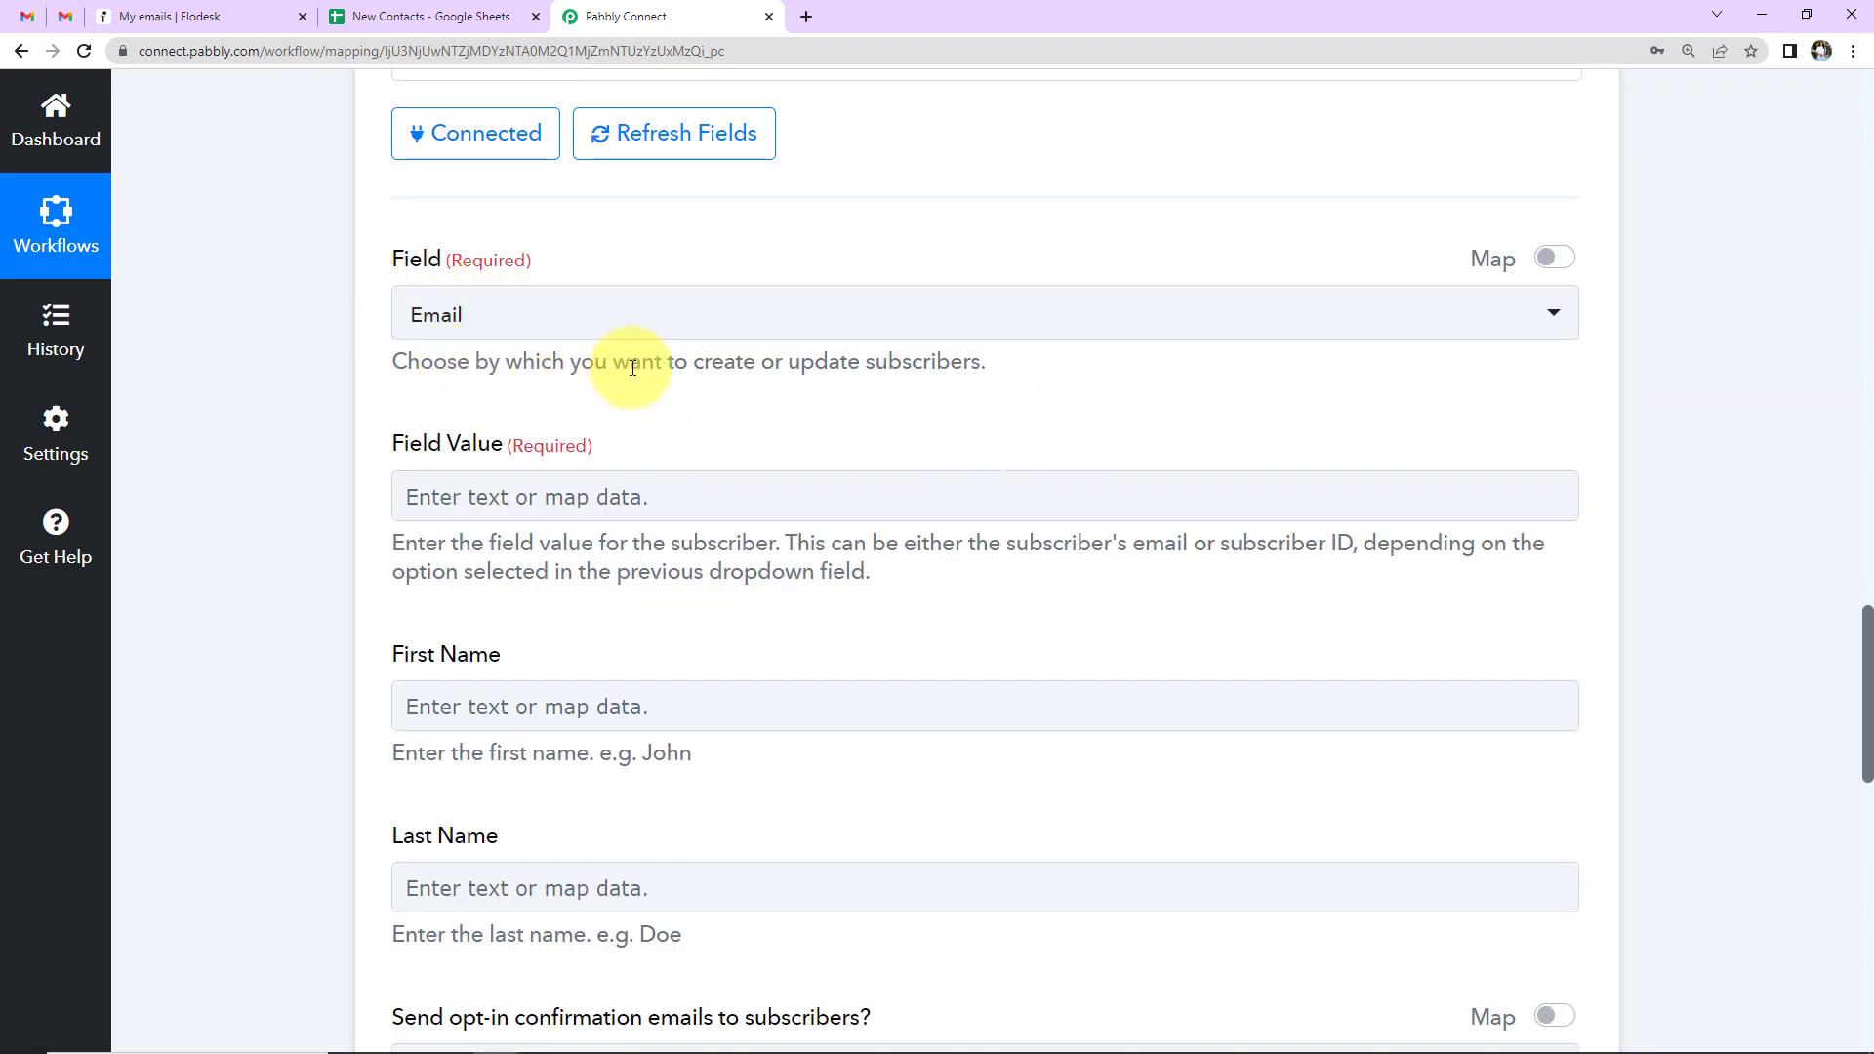
pyautogui.click(852, 323)
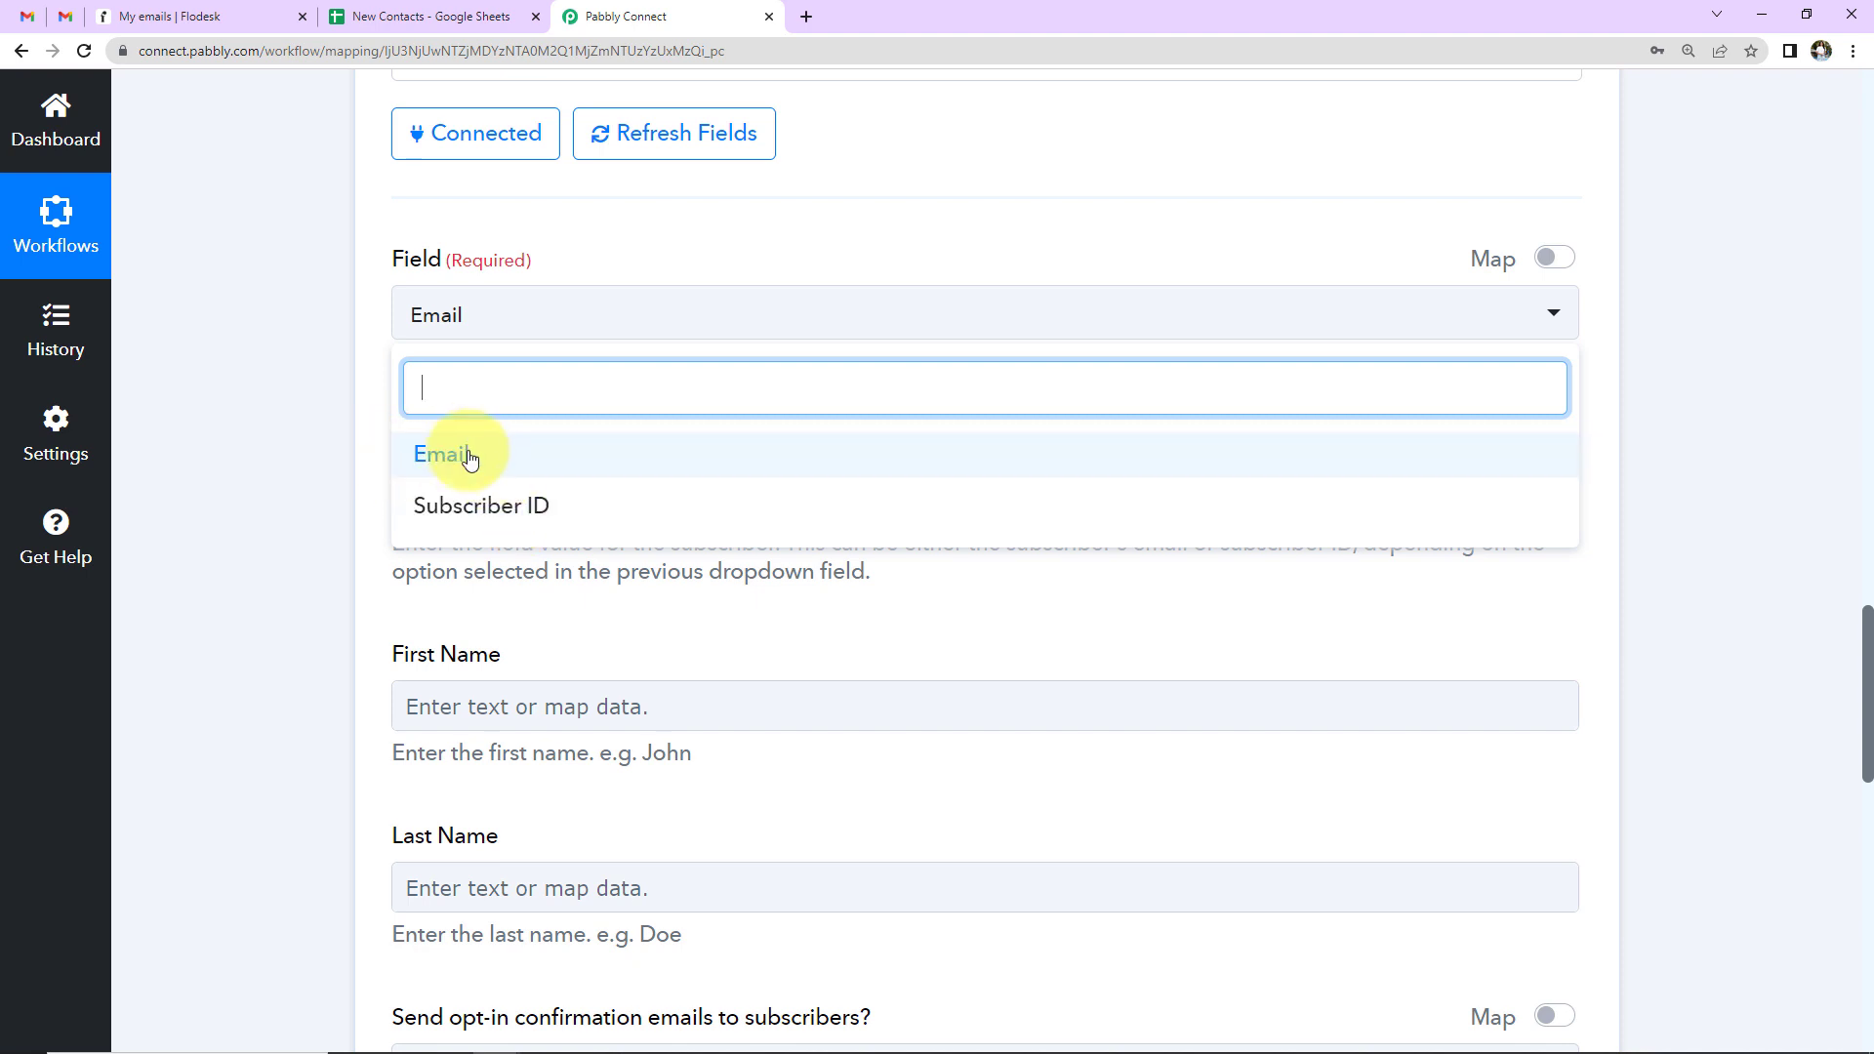
pyautogui.click(440, 463)
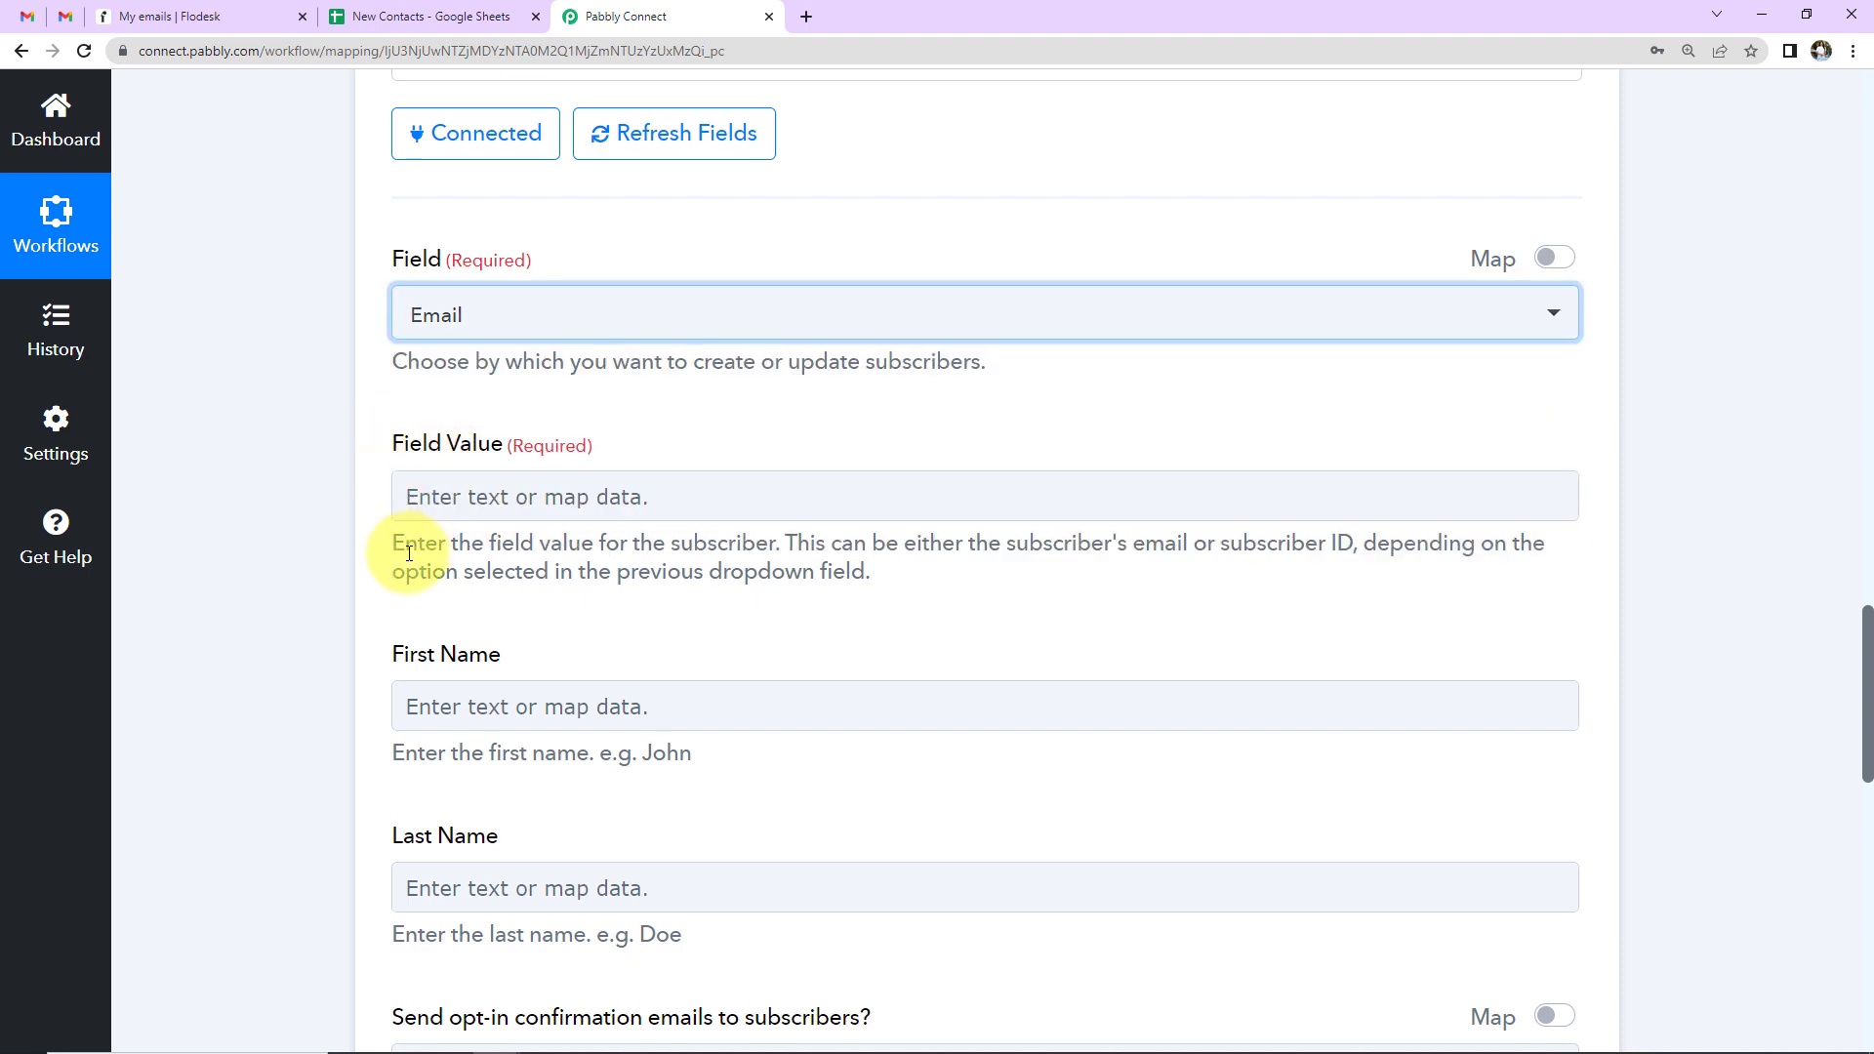
pyautogui.click(629, 500)
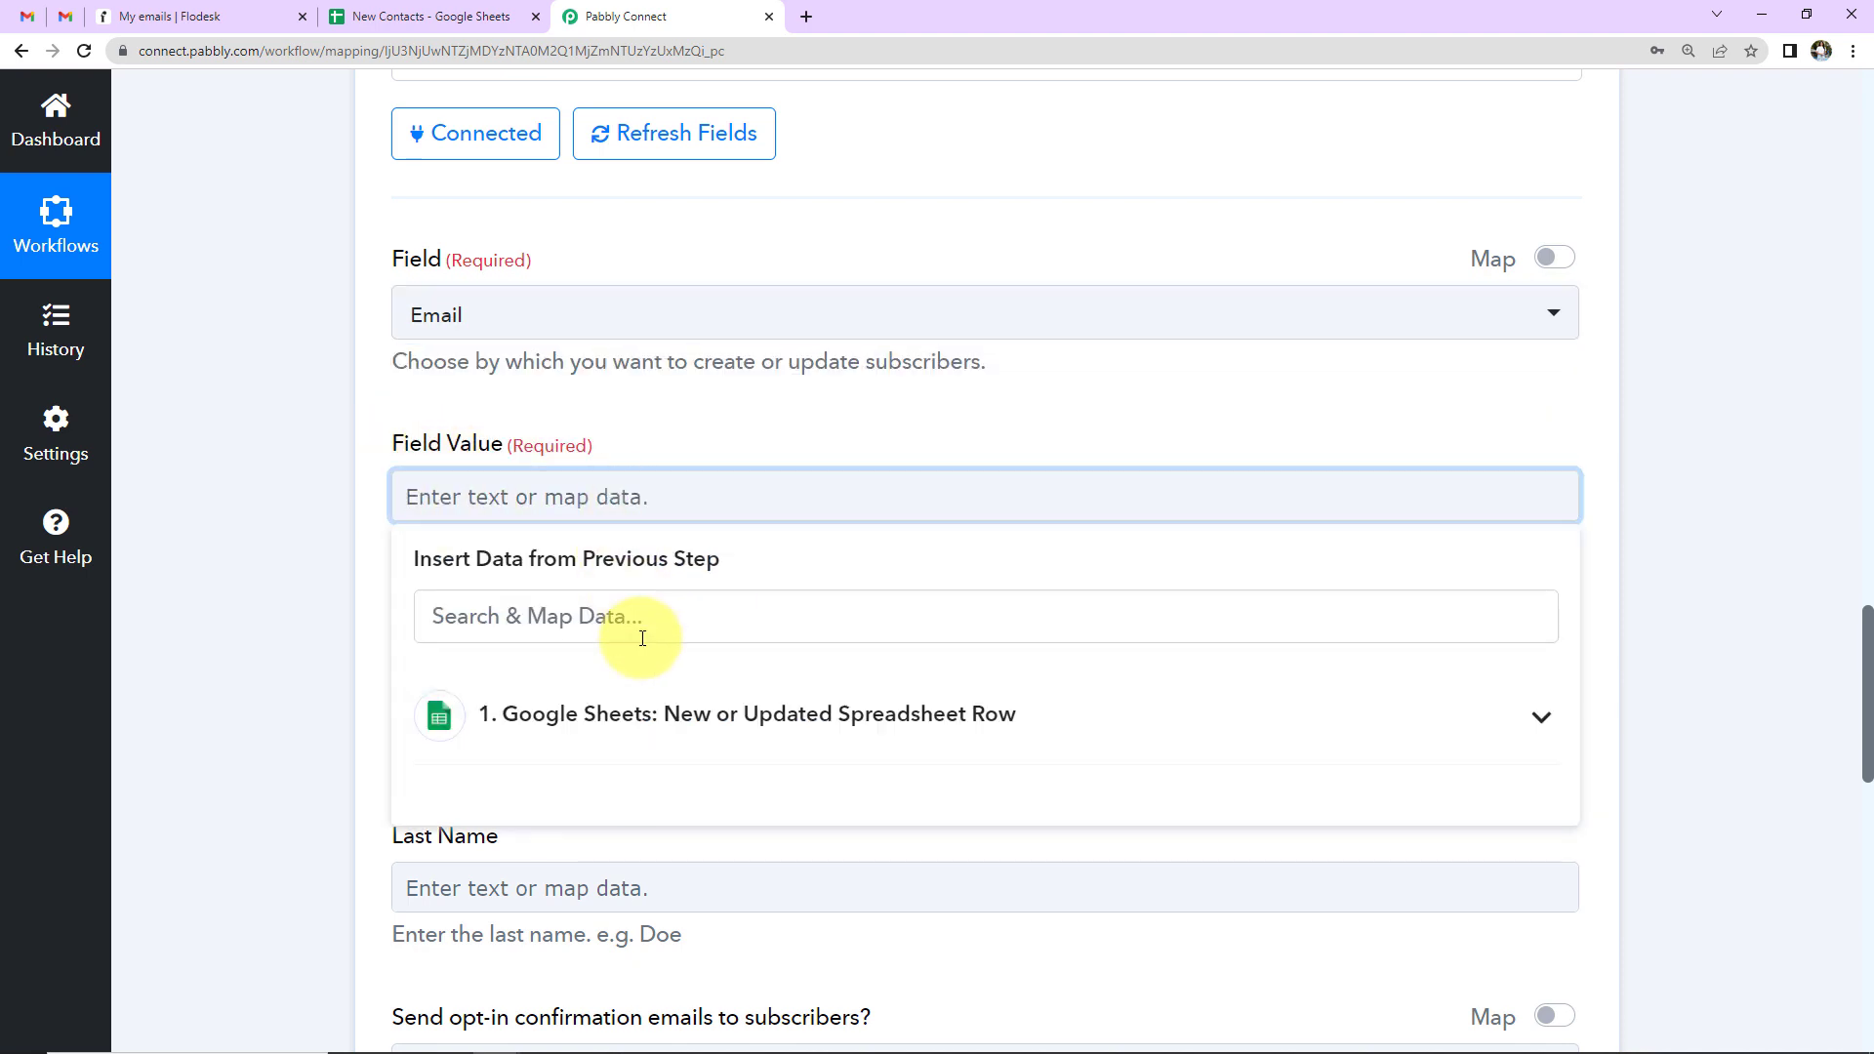
pyautogui.scroll(-2, 643, 638)
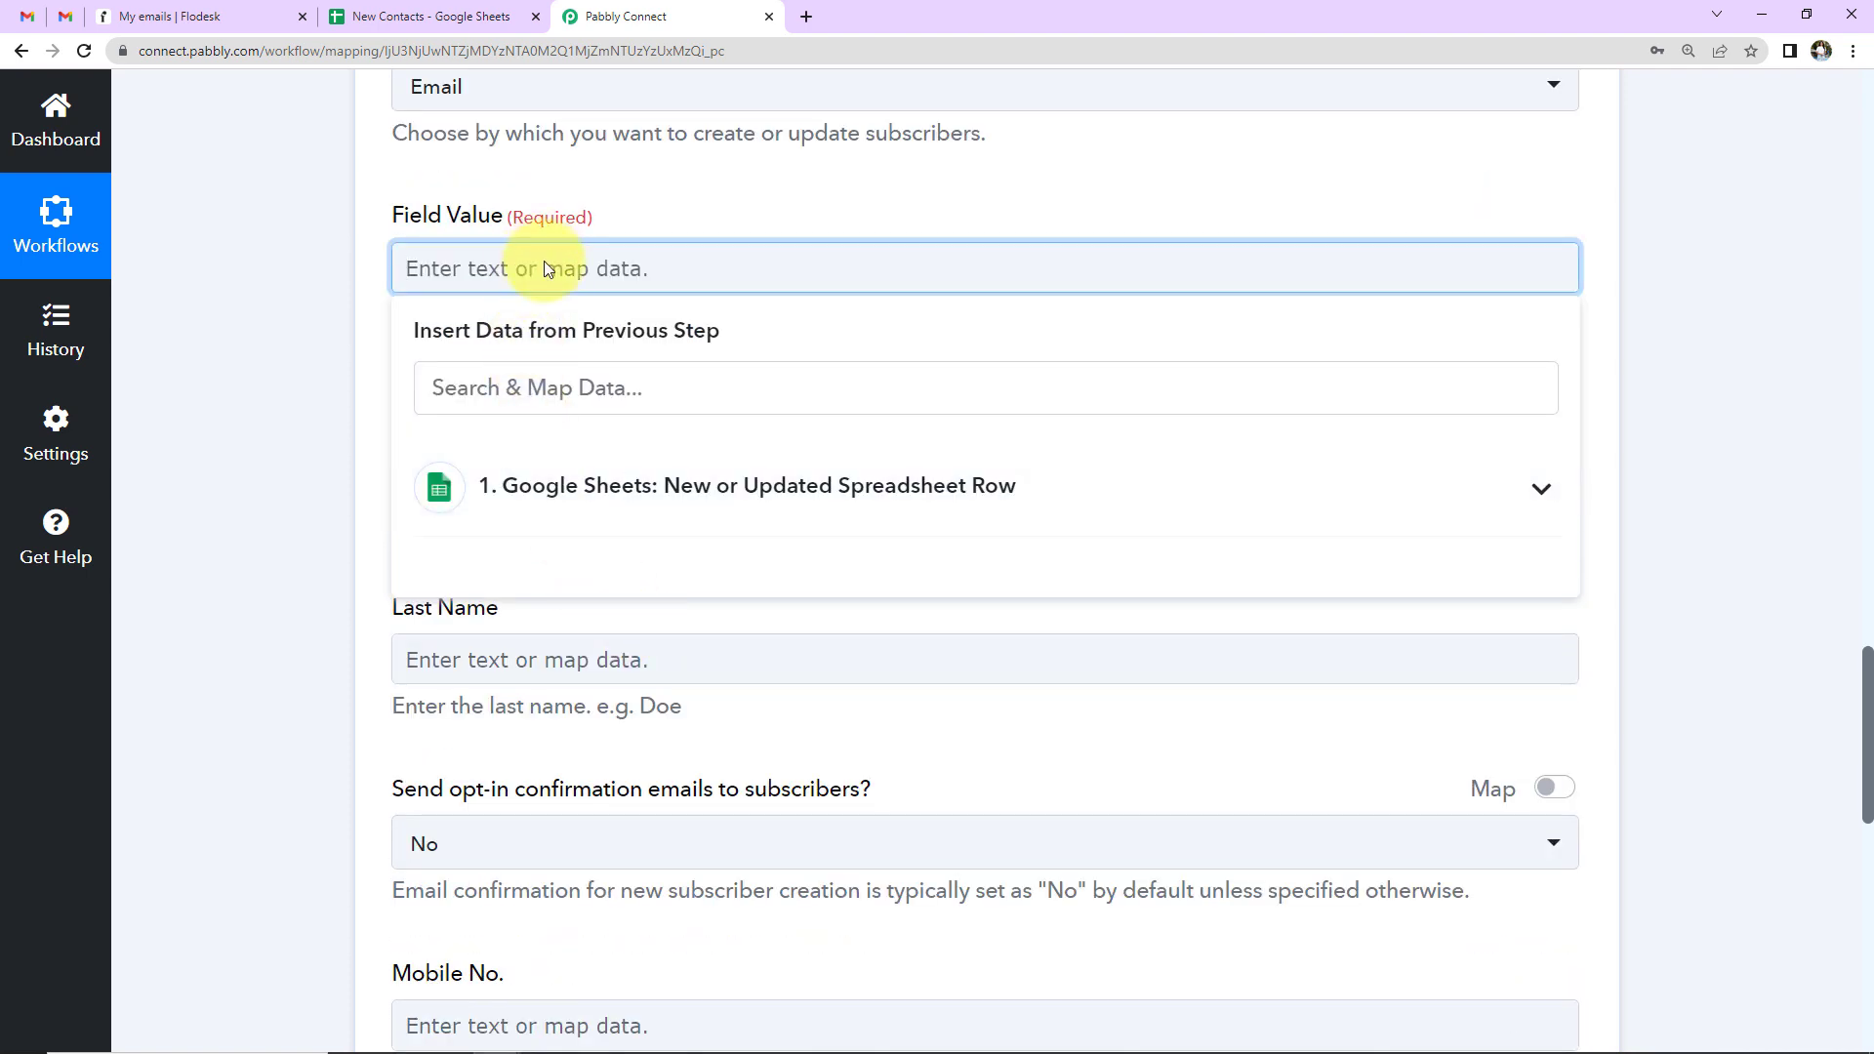
pyautogui.click(590, 503)
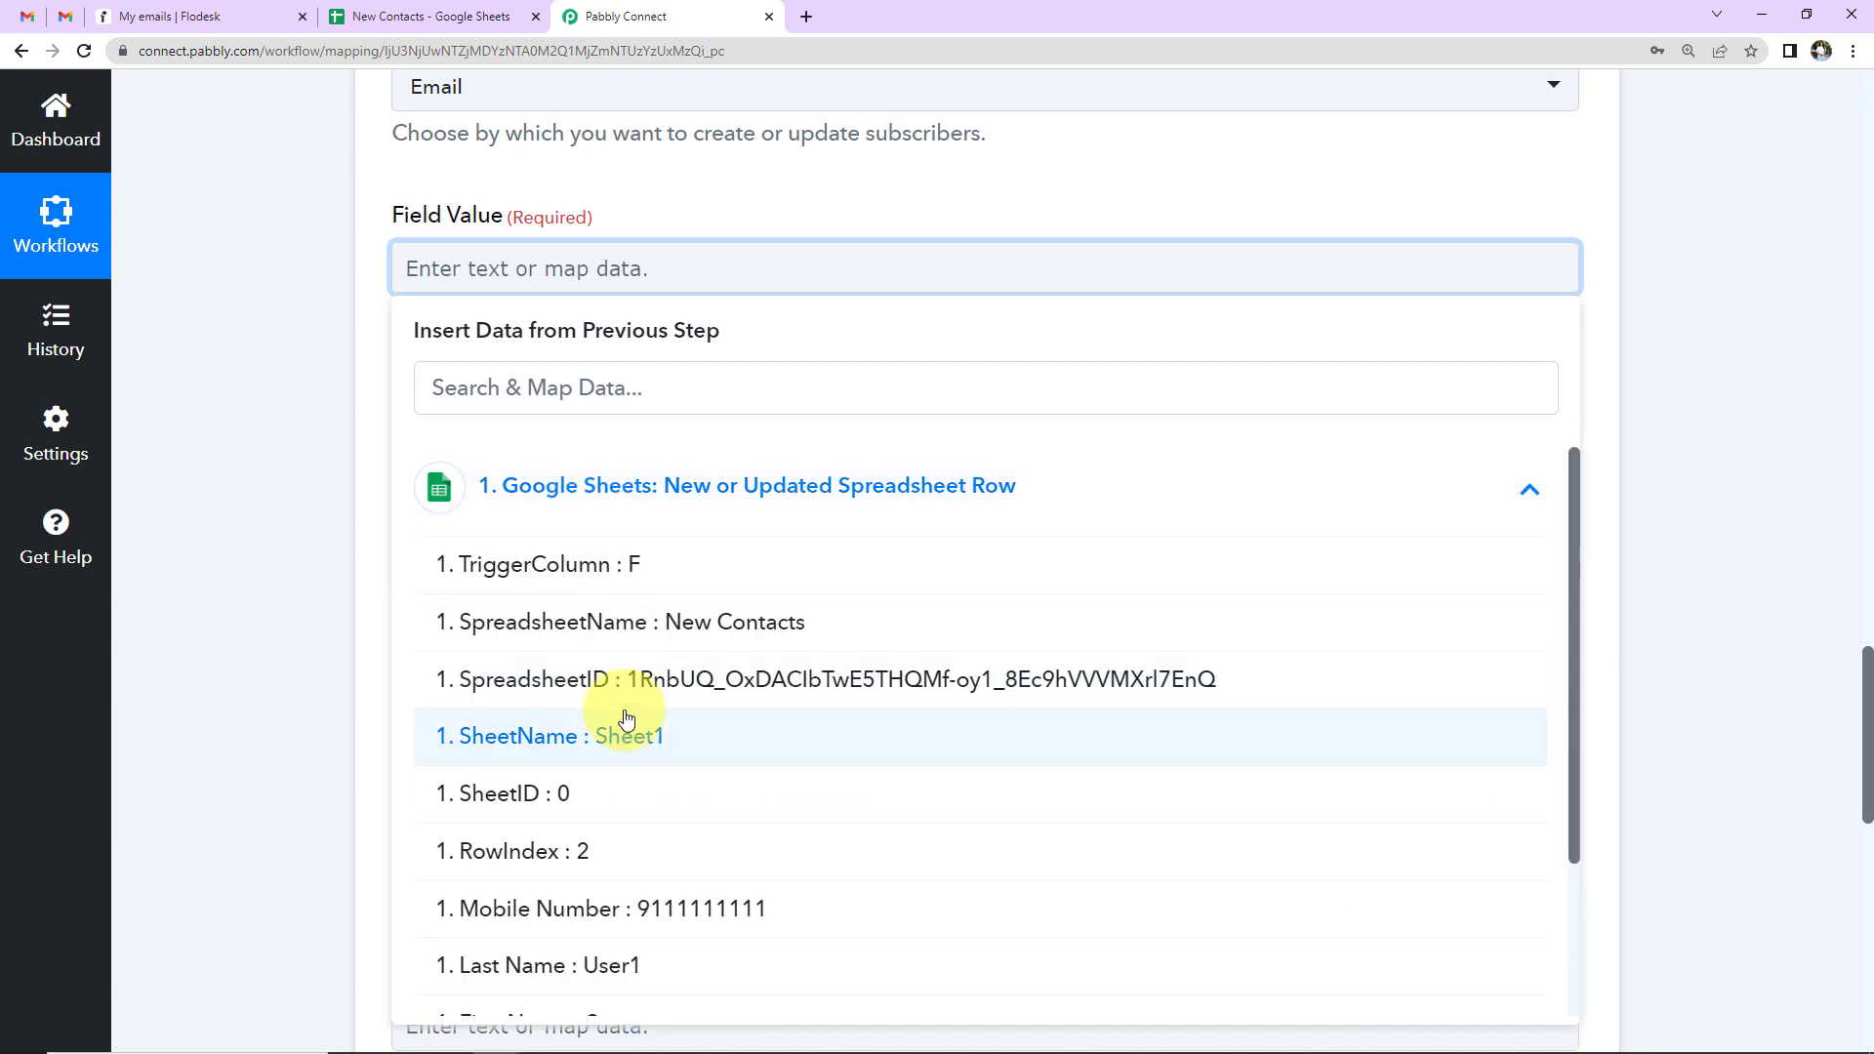
pyautogui.scroll(-2, 626, 719)
pyautogui.scroll(-2, 625, 720)
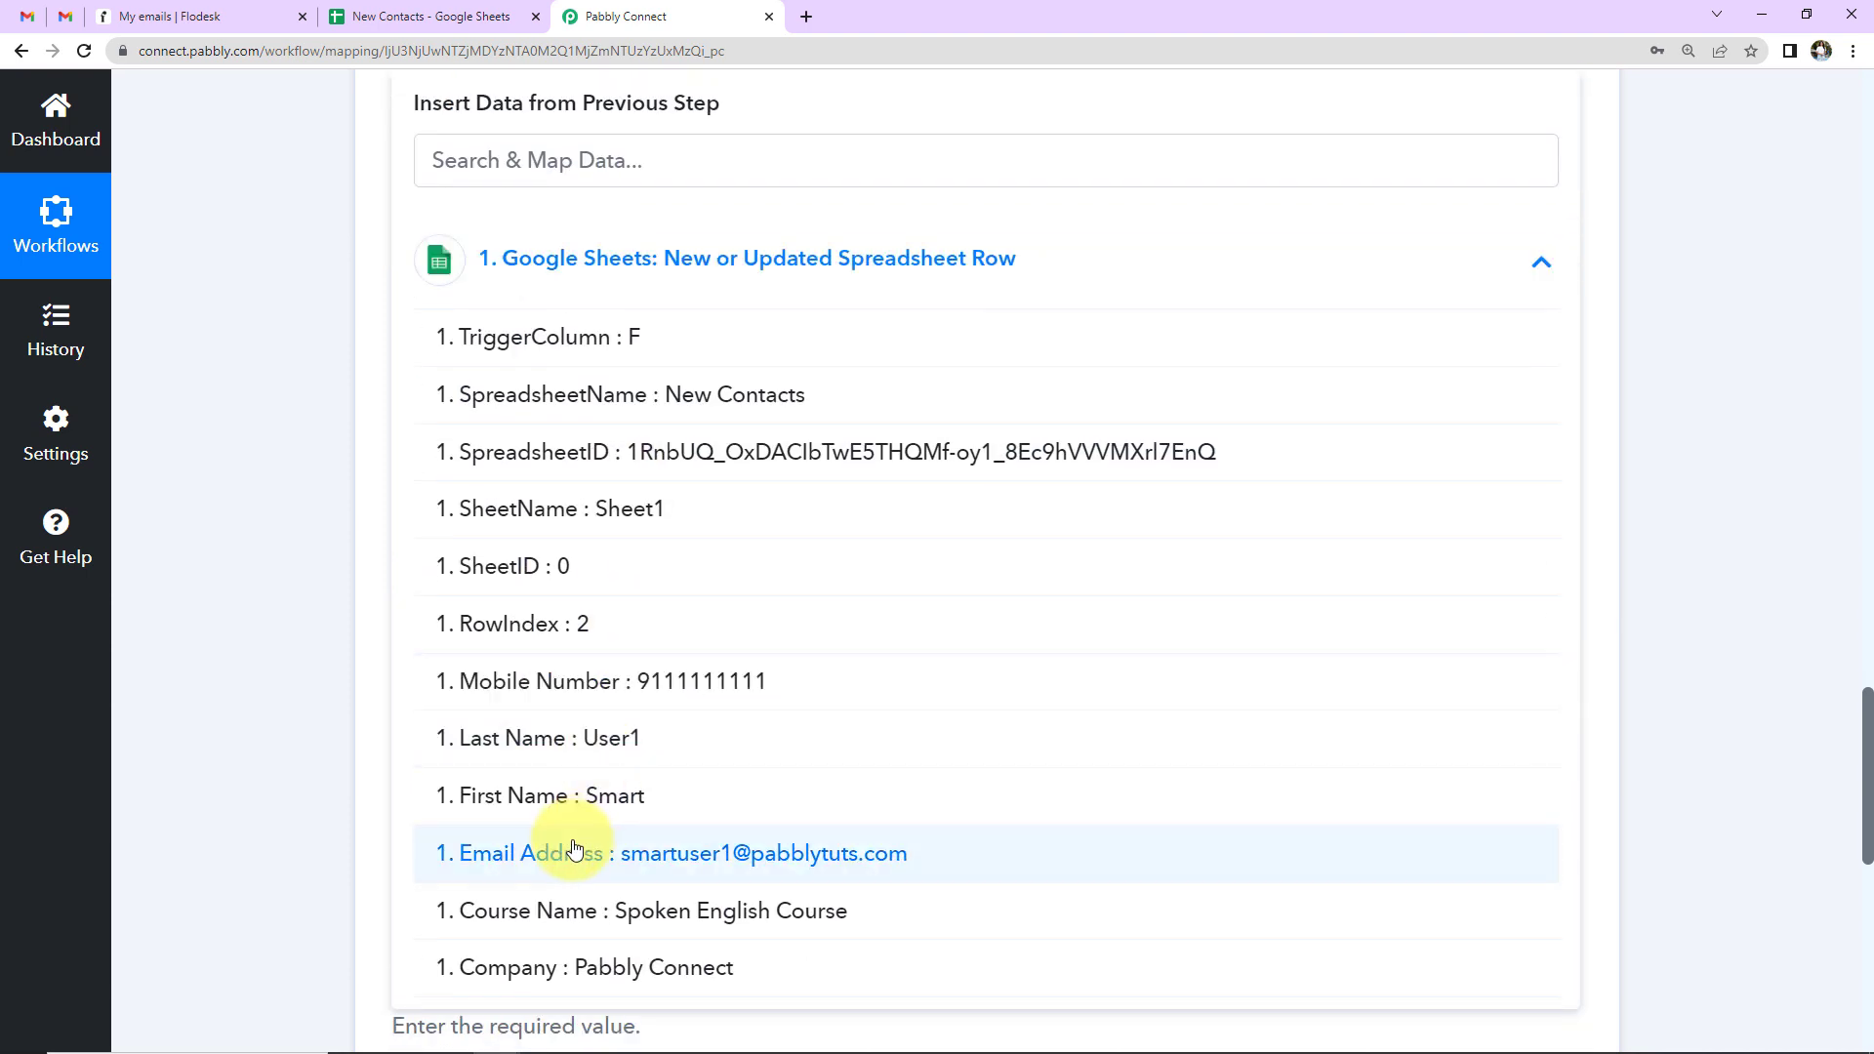
pyautogui.click(570, 845)
pyautogui.scroll(5, 322, 629)
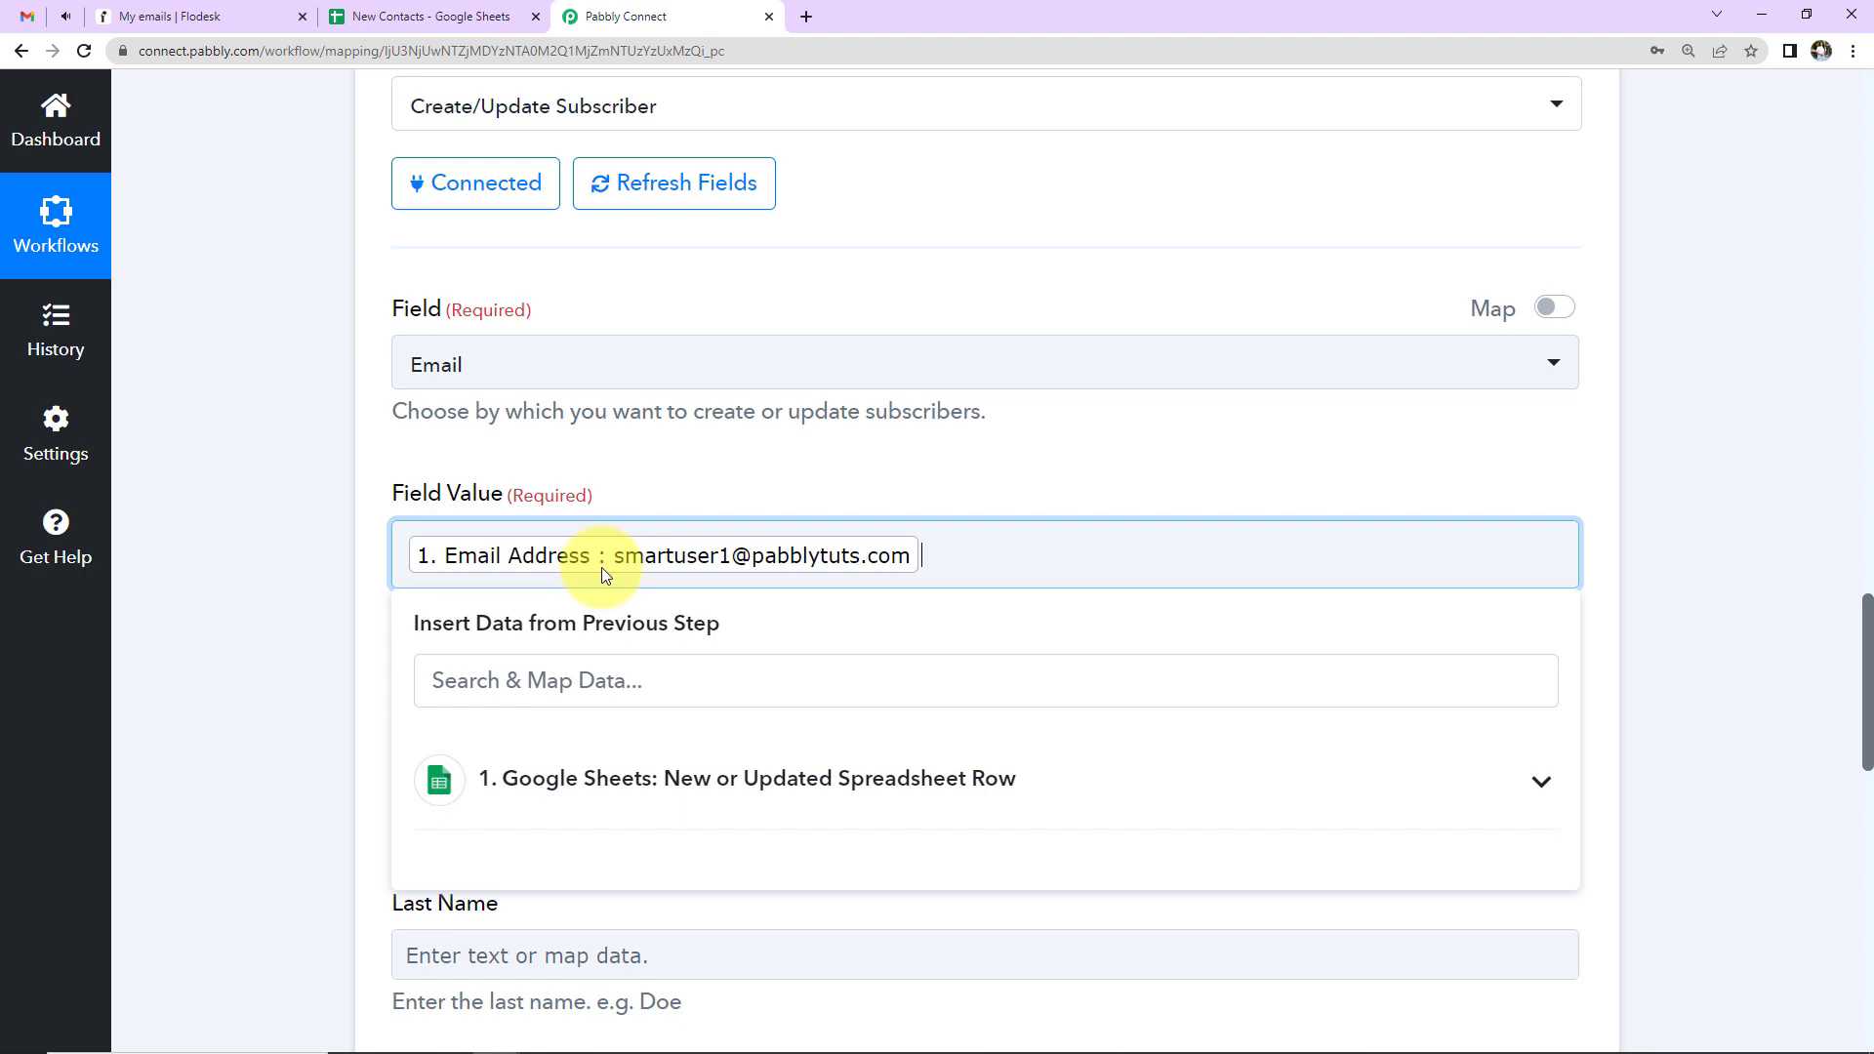
pyautogui.click(318, 531)
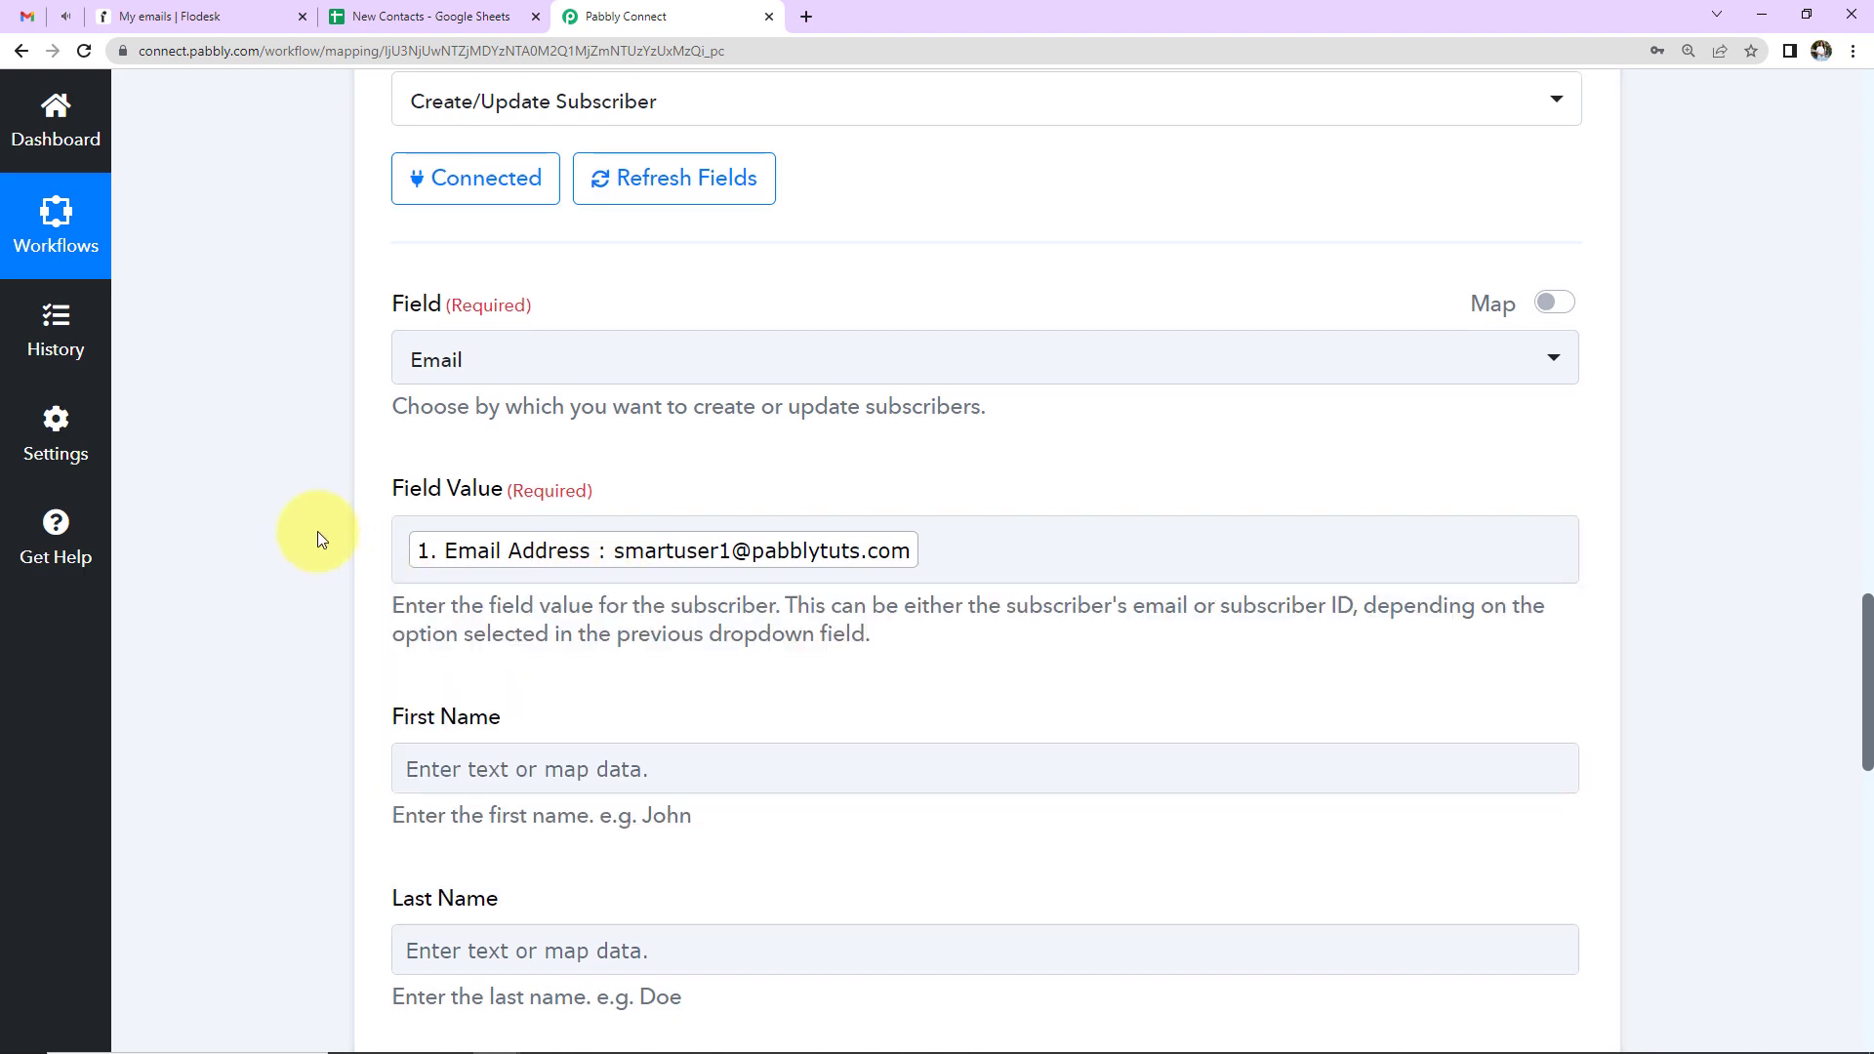
pyautogui.scroll(-5, 315, 531)
# - Map the sheet's First Name and Last Name into Flodesk's First Name and Last Name fields
pyautogui.click(591, 321)
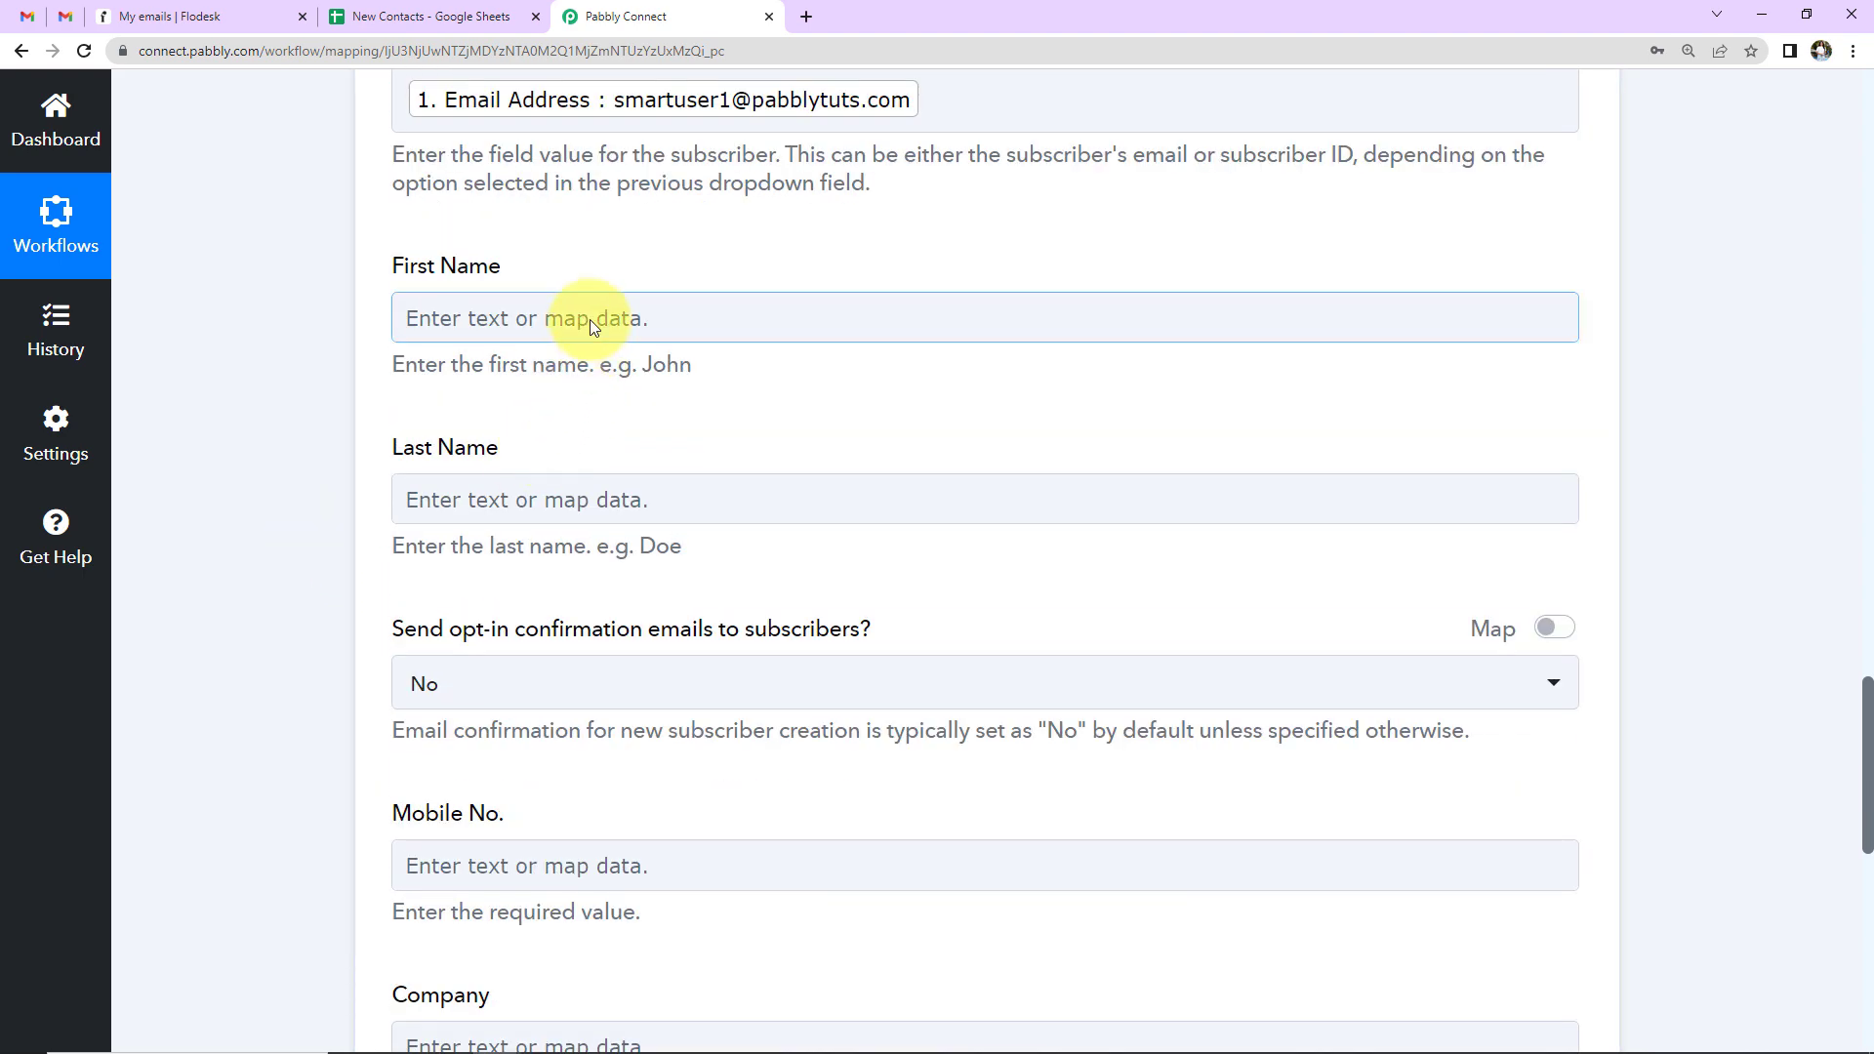
pyautogui.click(590, 319)
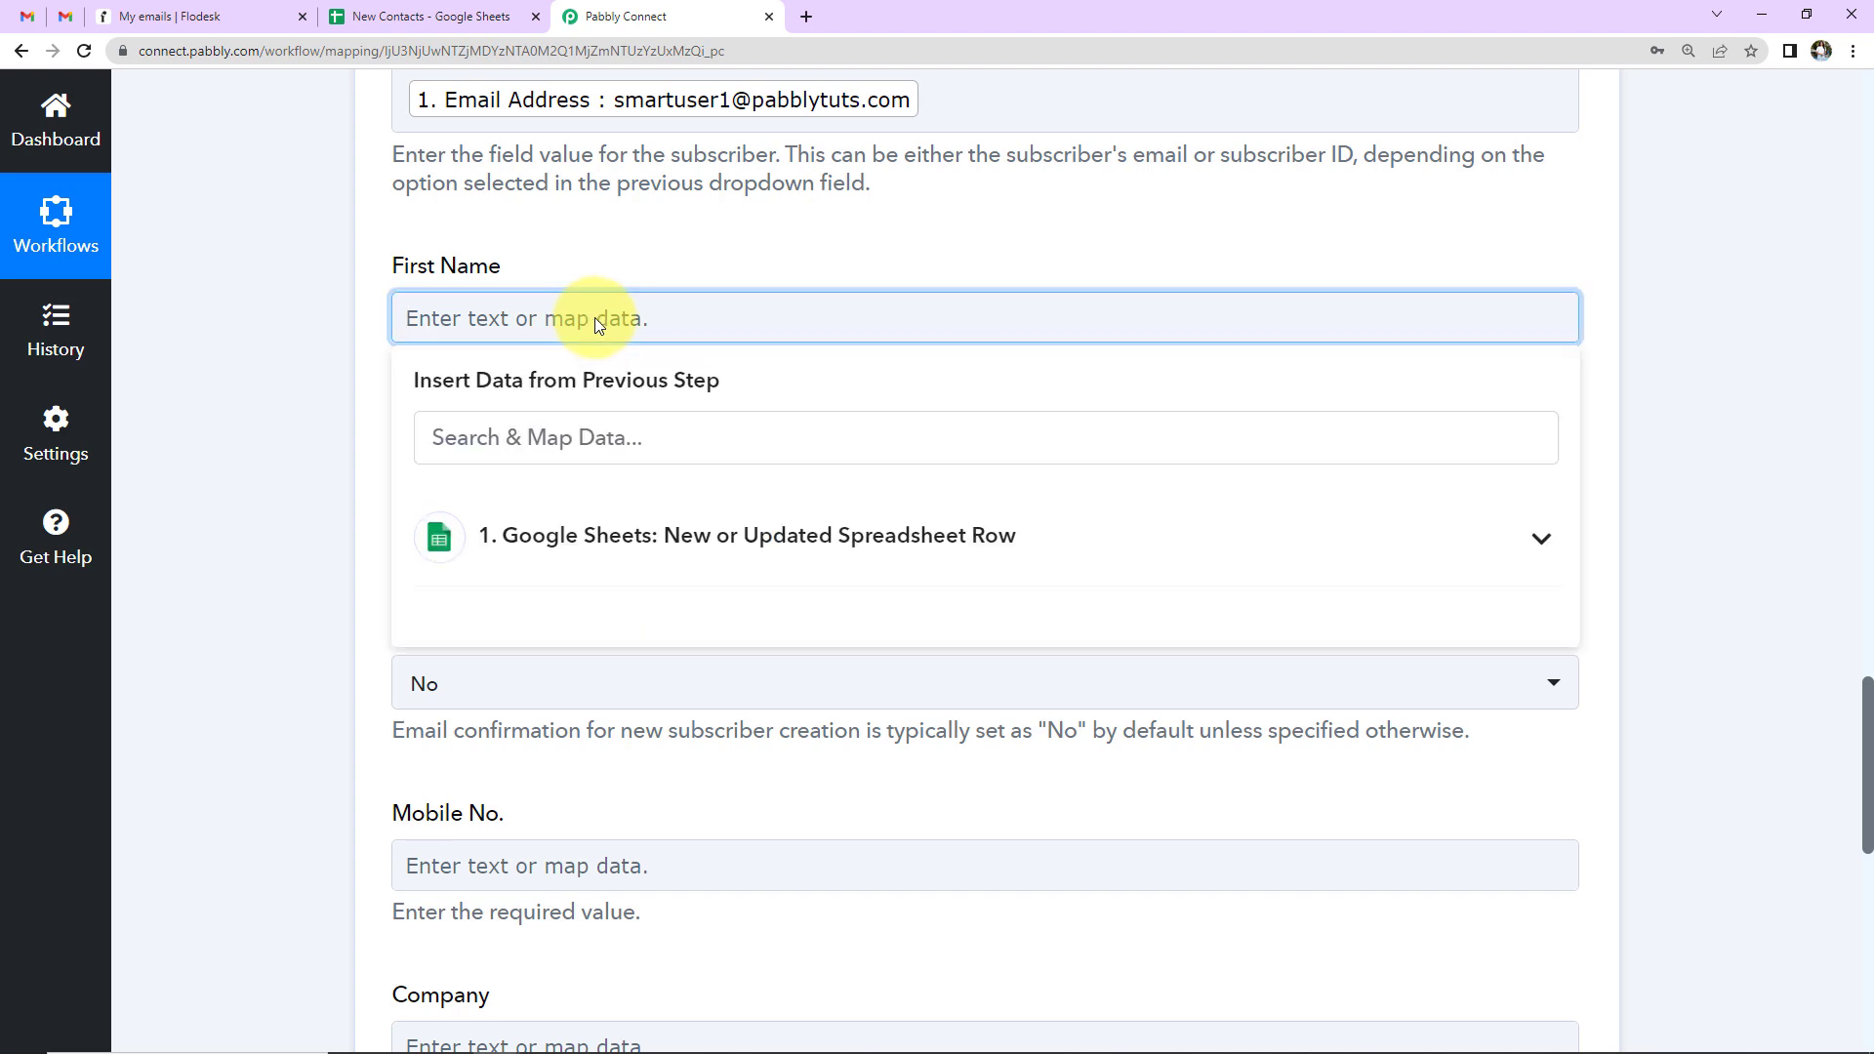
pyautogui.click(613, 545)
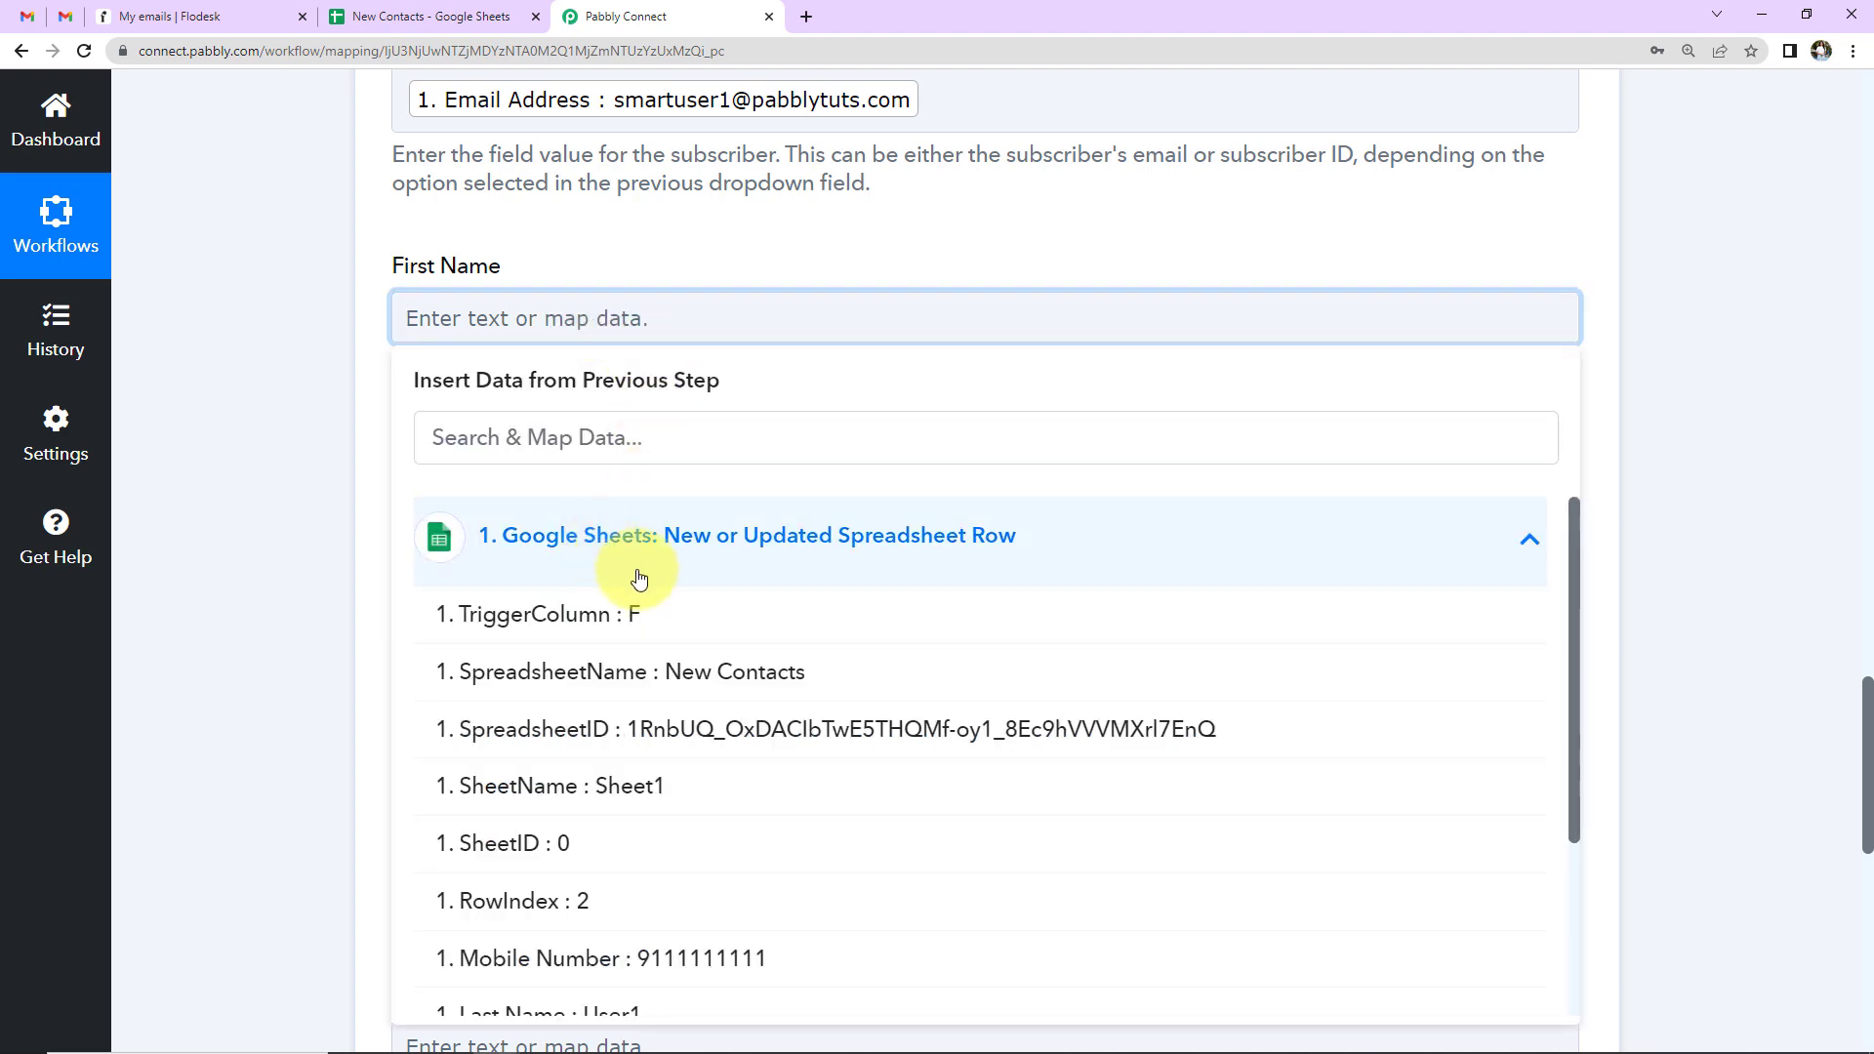
pyautogui.scroll(-3, 603, 550)
pyautogui.click(578, 830)
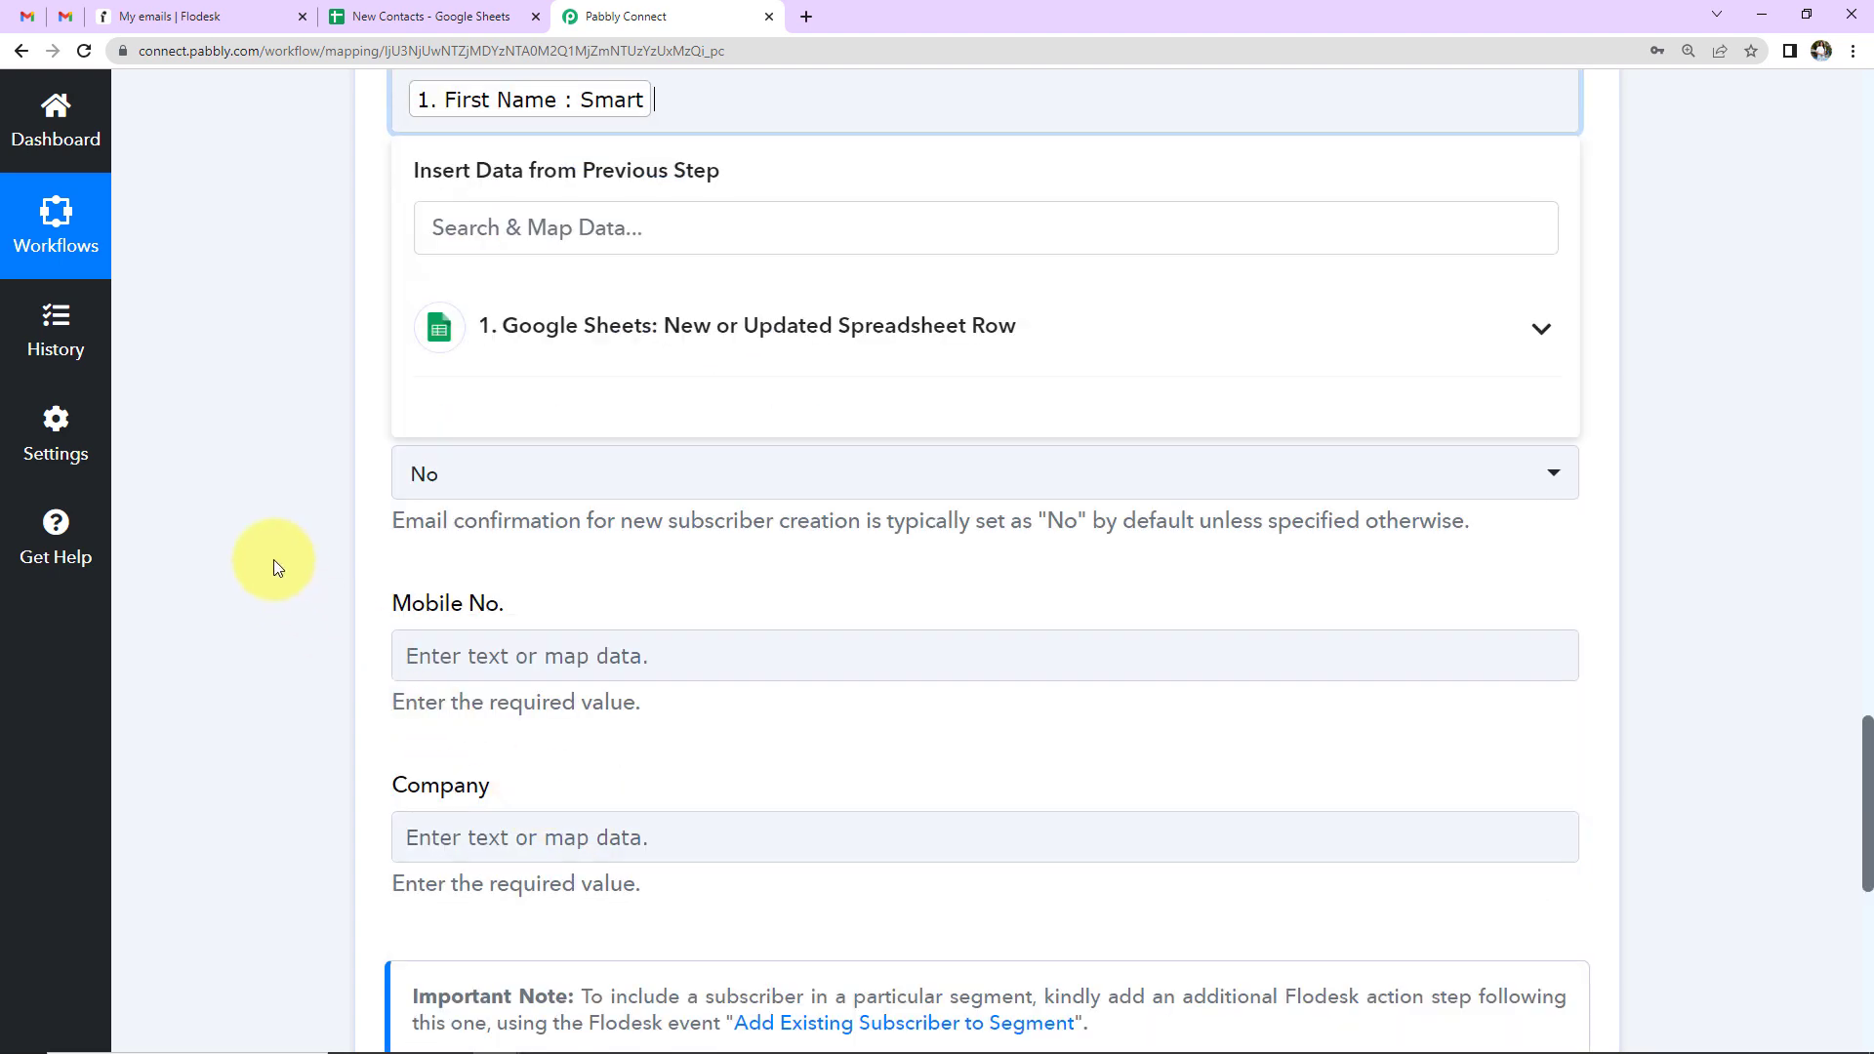
pyautogui.click(272, 561)
pyautogui.click(610, 293)
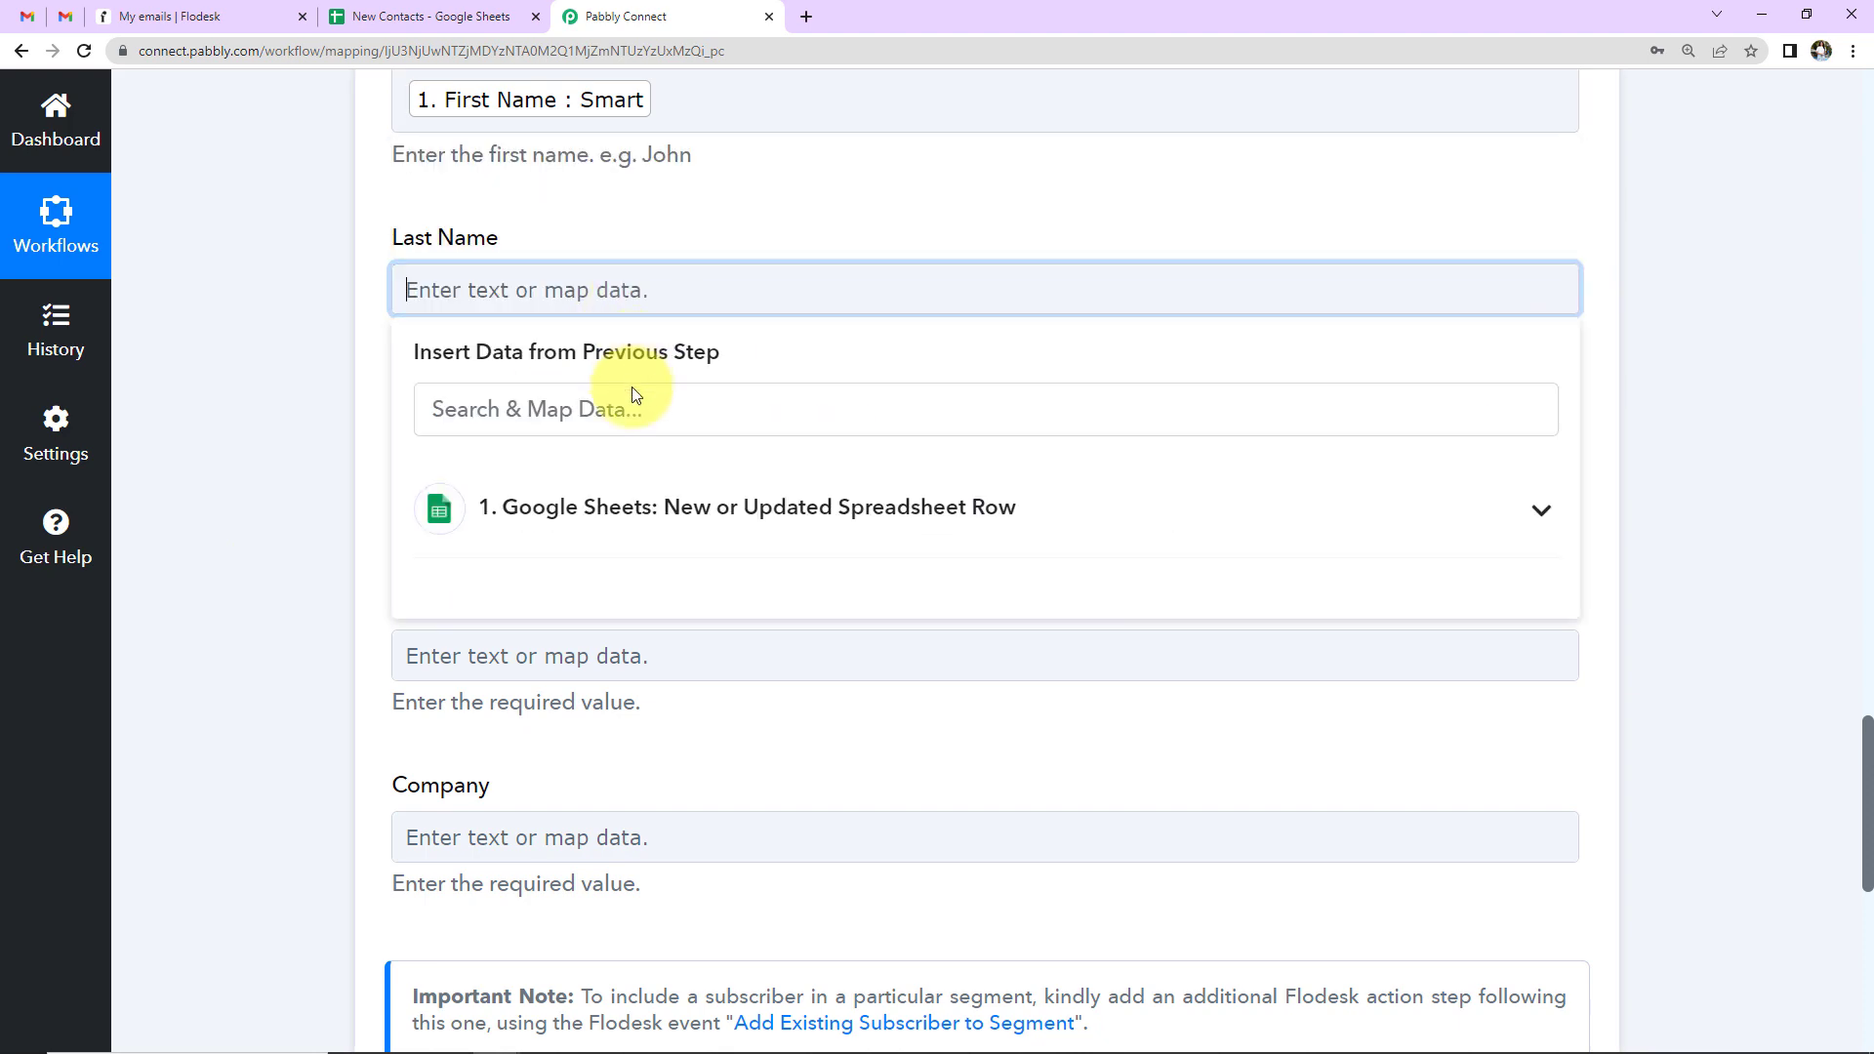
pyautogui.click(628, 507)
pyautogui.scroll(-1, 649, 793)
pyautogui.click(618, 766)
pyautogui.click(307, 589)
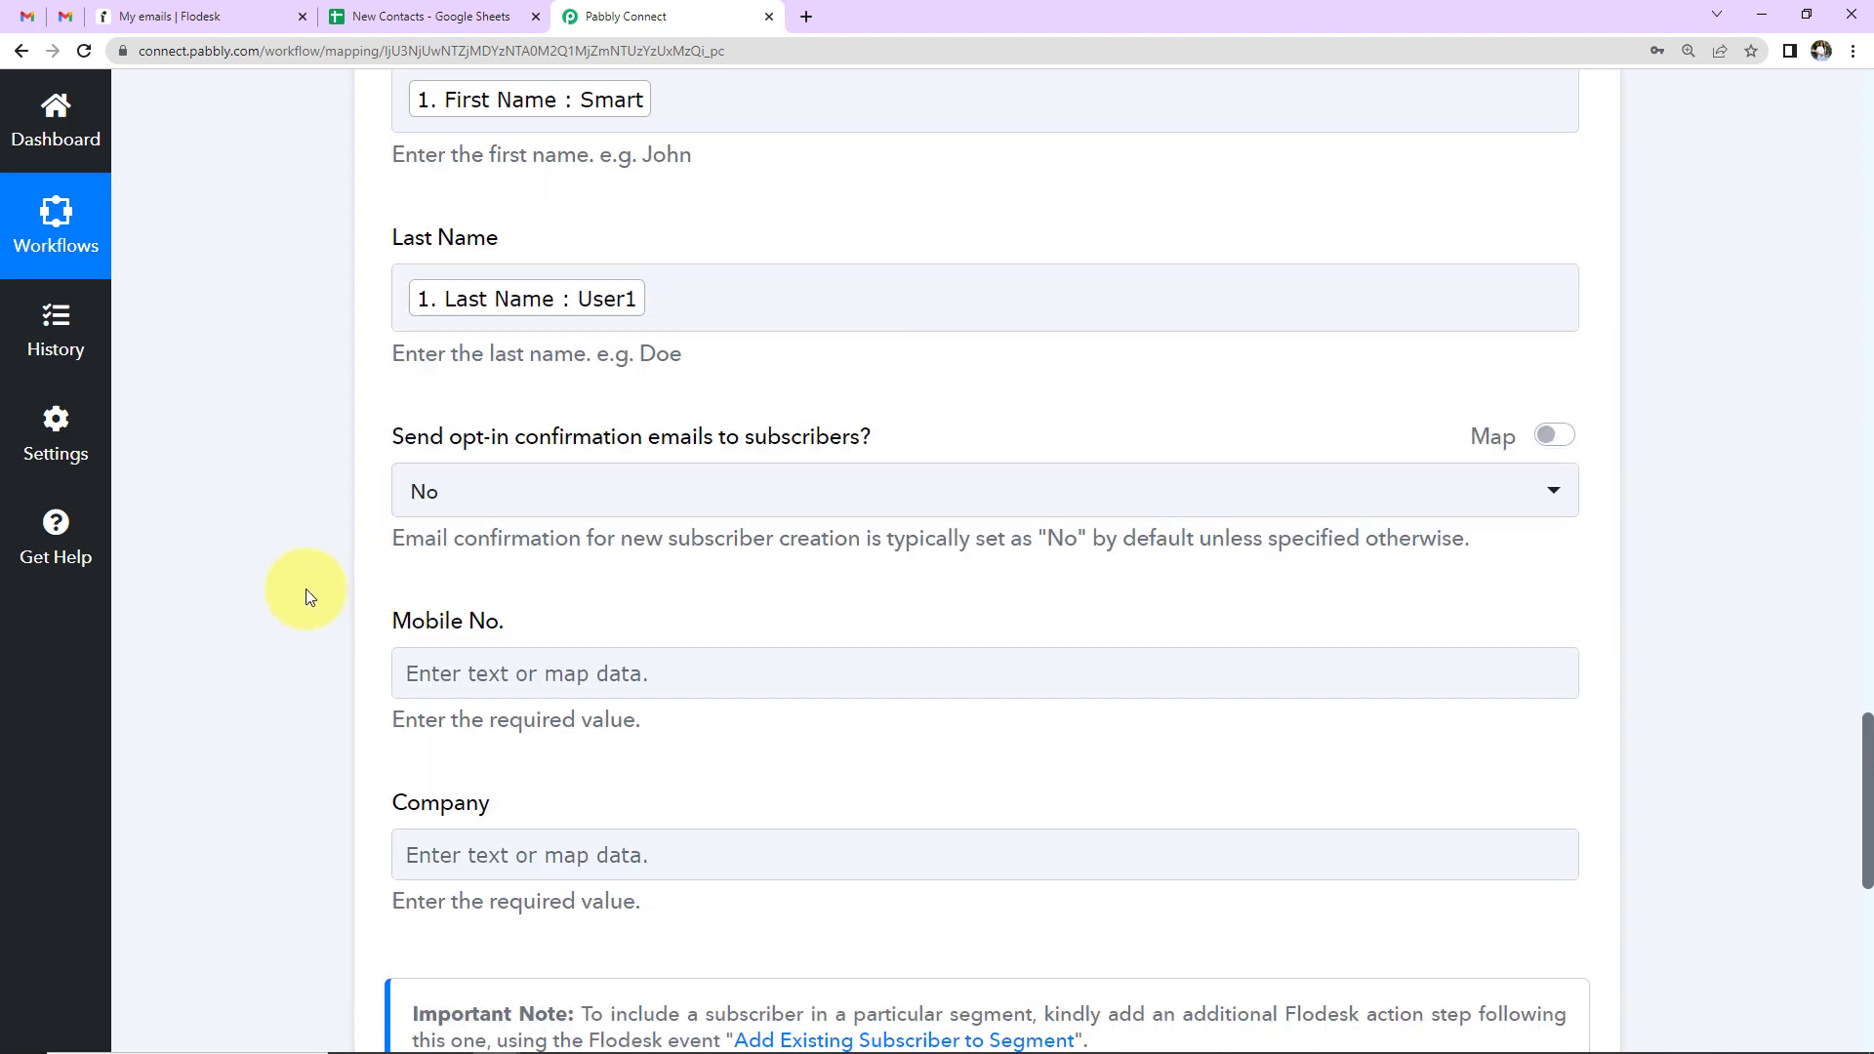
pyautogui.scroll(-2, 307, 589)
pyautogui.scroll(2, 307, 589)
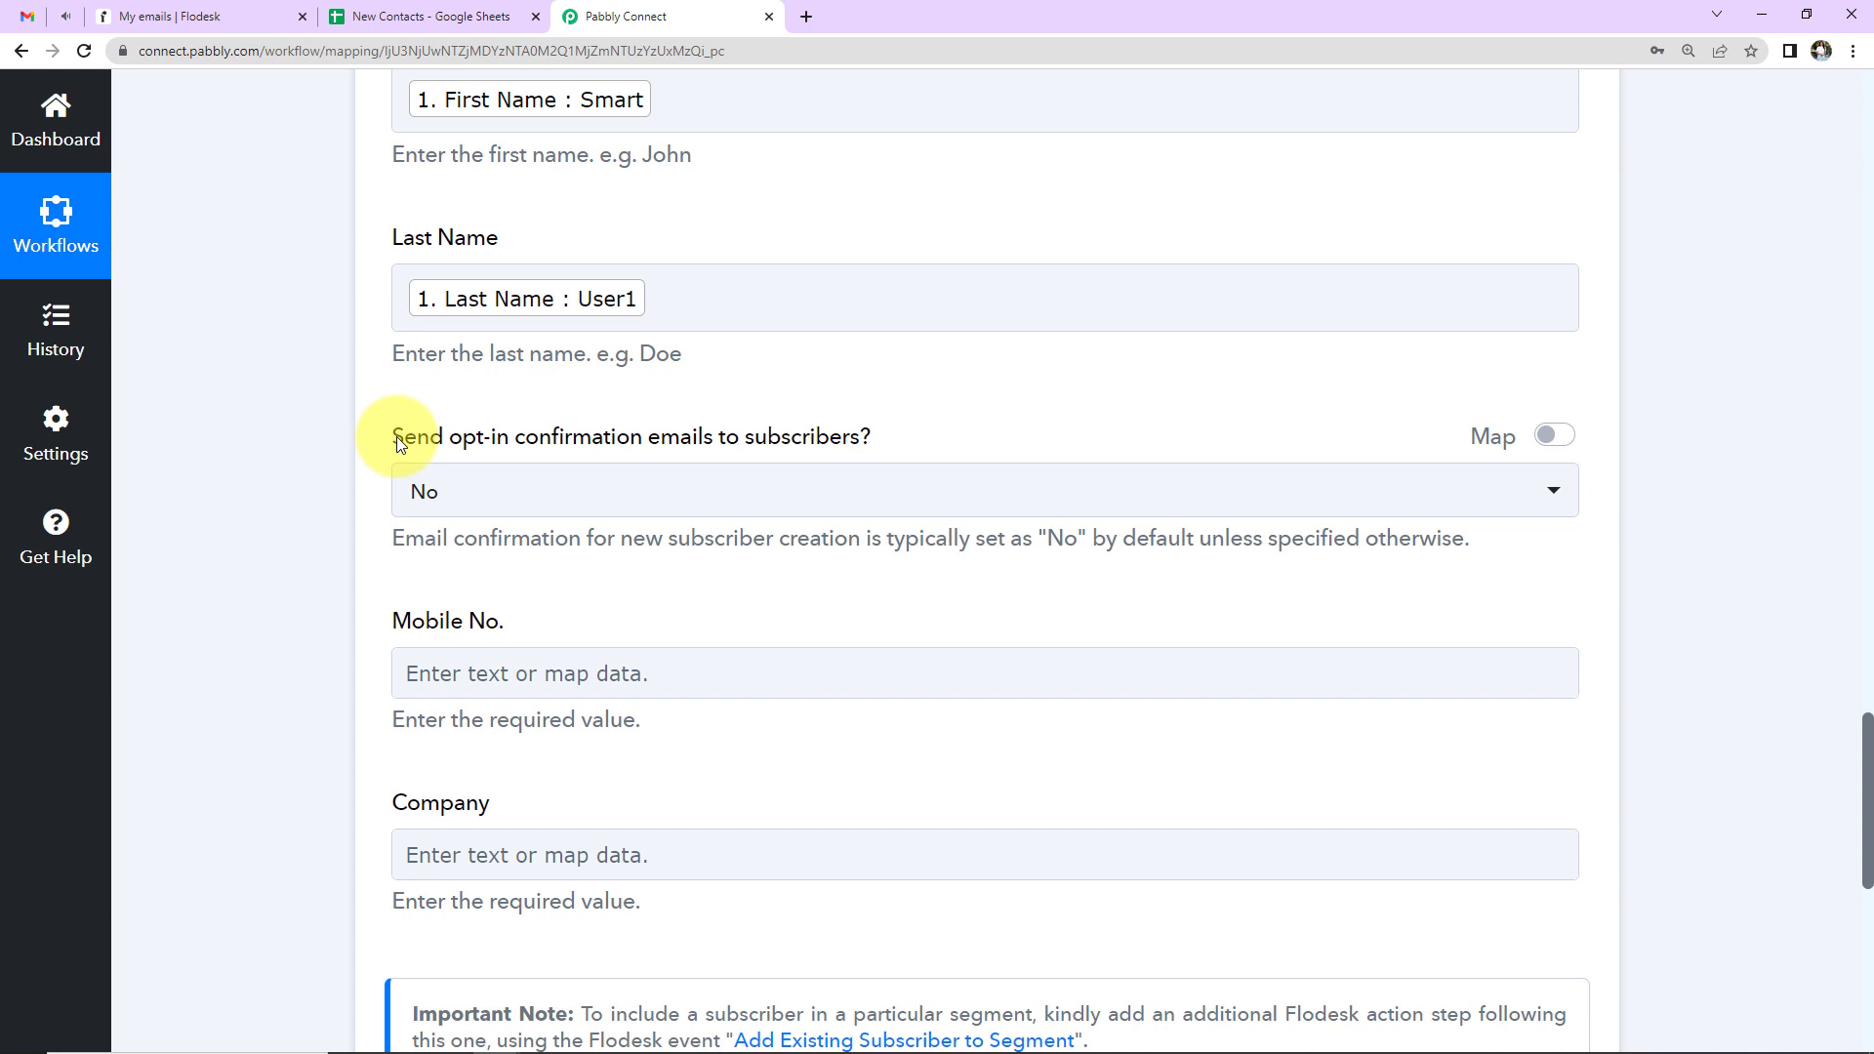
# - Set the opt-in confirmation email option to Yes
pyautogui.click(775, 487)
pyautogui.click(418, 690)
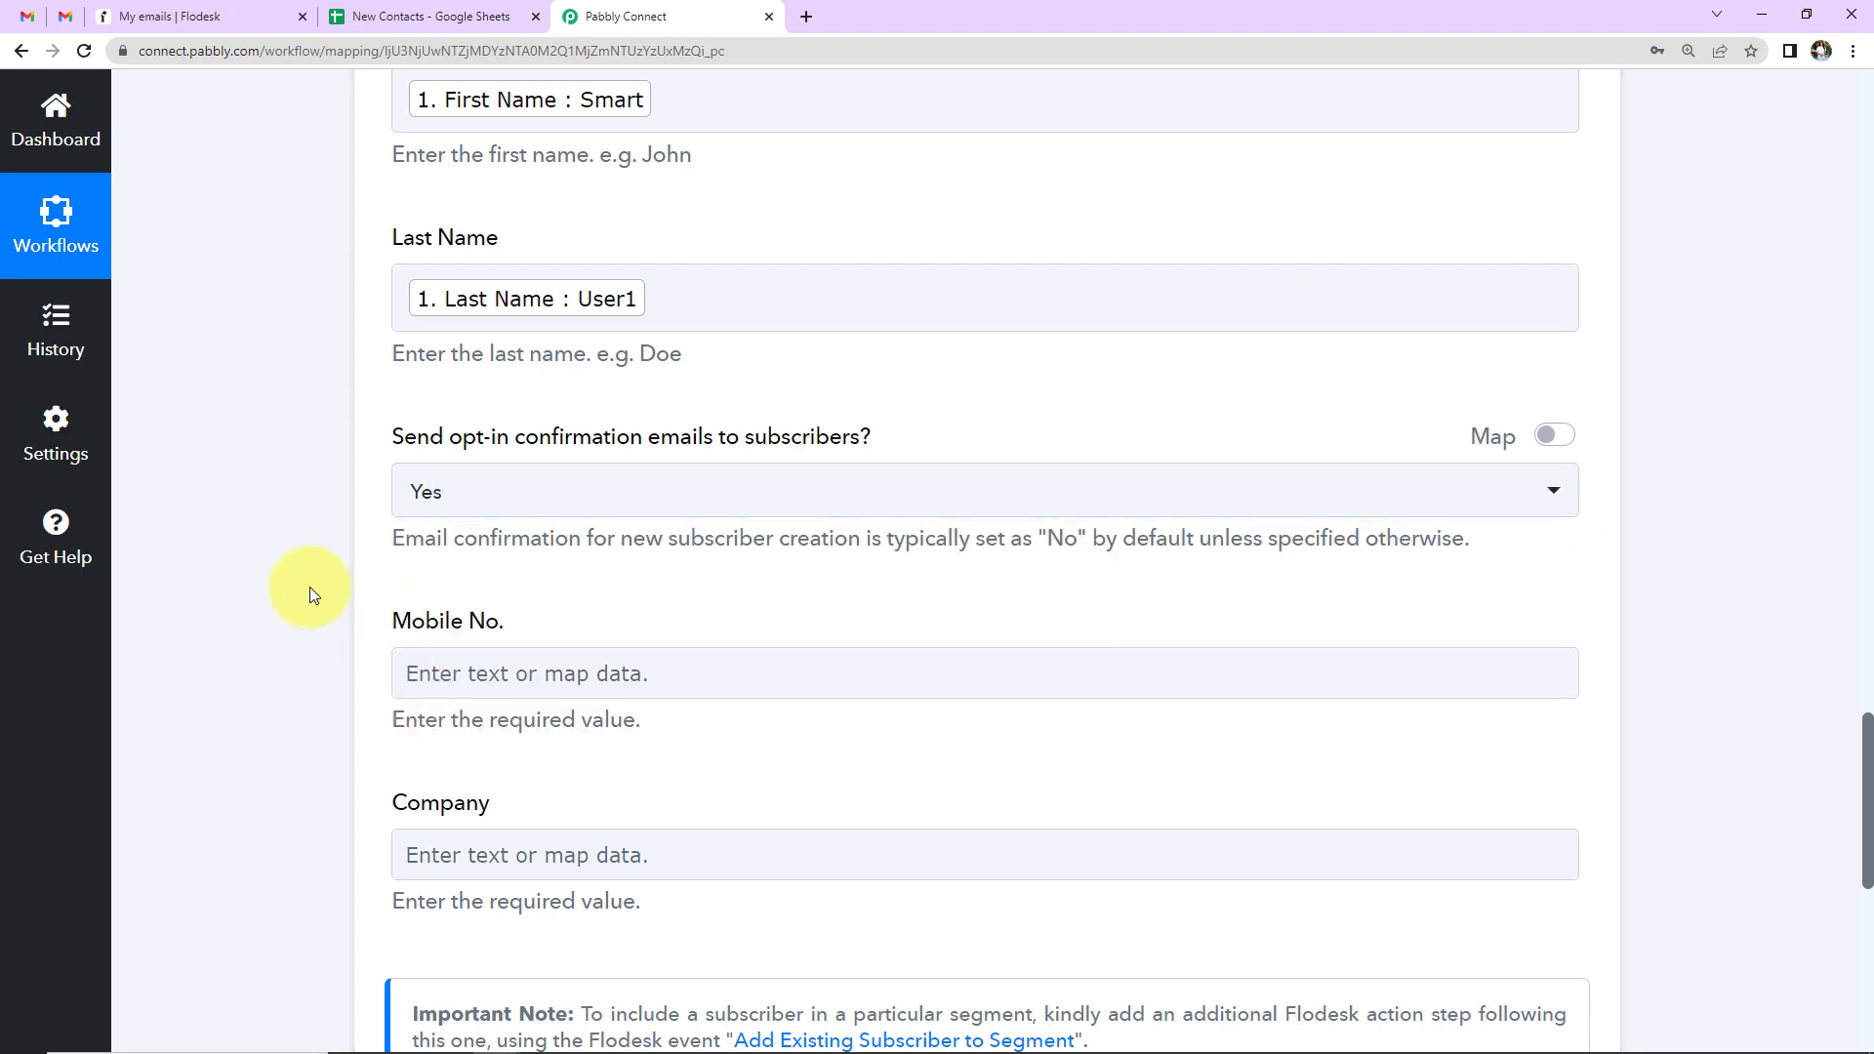
pyautogui.scroll(-5, 310, 592)
# - Map the sheet's Mobile Number into Mobile No. and Company into Company
pyautogui.click(566, 217)
pyautogui.click(690, 436)
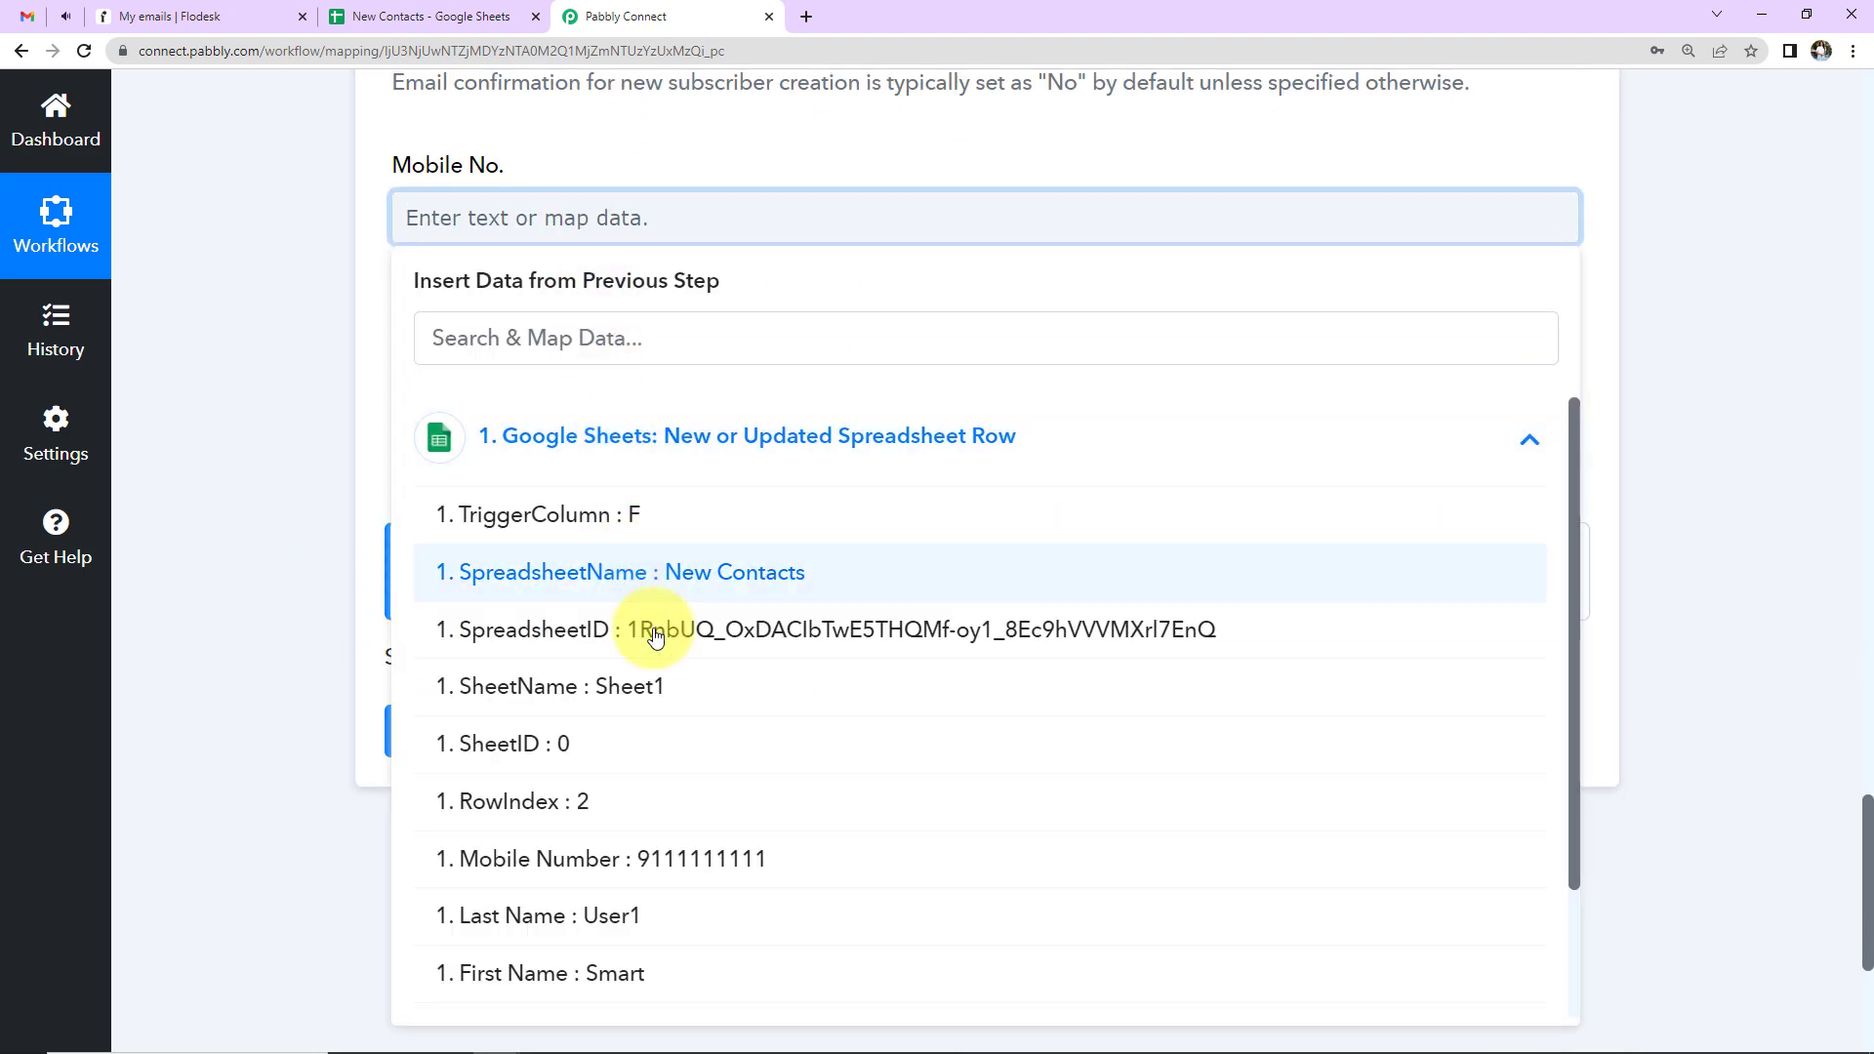
pyautogui.click(543, 867)
pyautogui.click(613, 408)
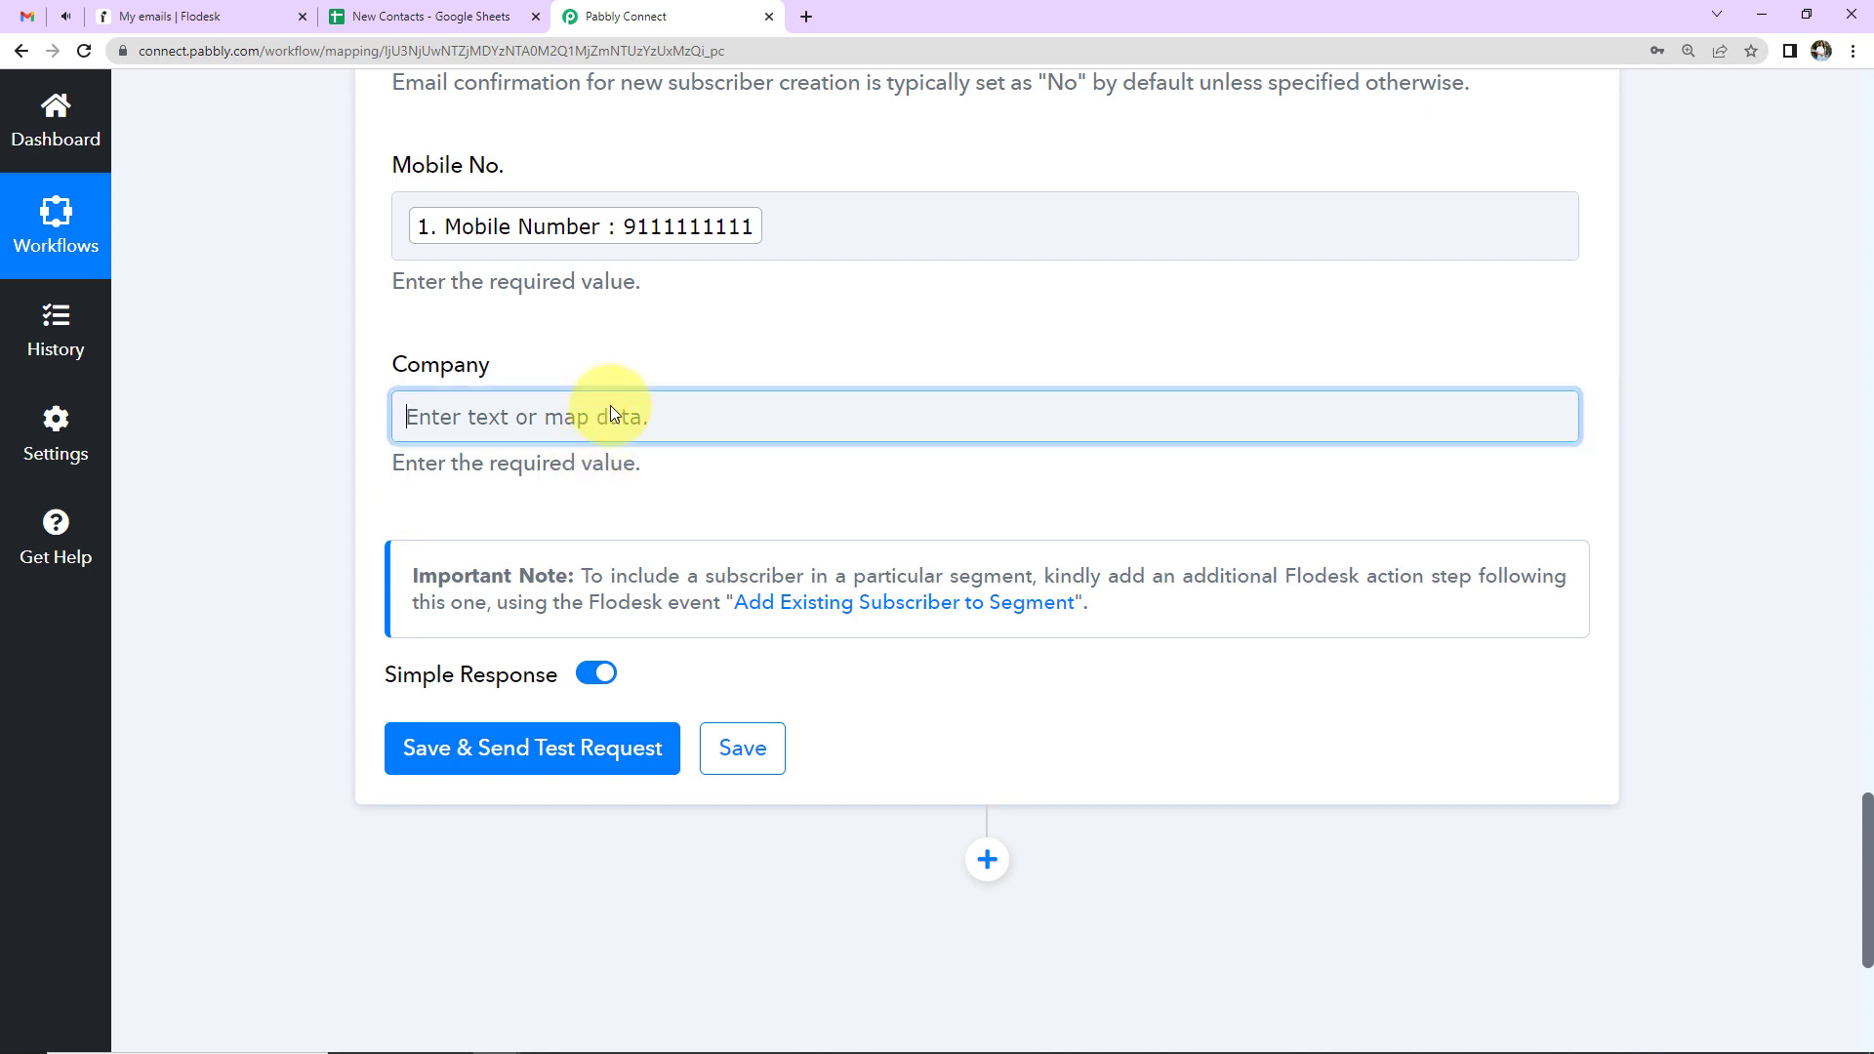
pyautogui.click(650, 649)
pyautogui.scroll(-2, 697, 732)
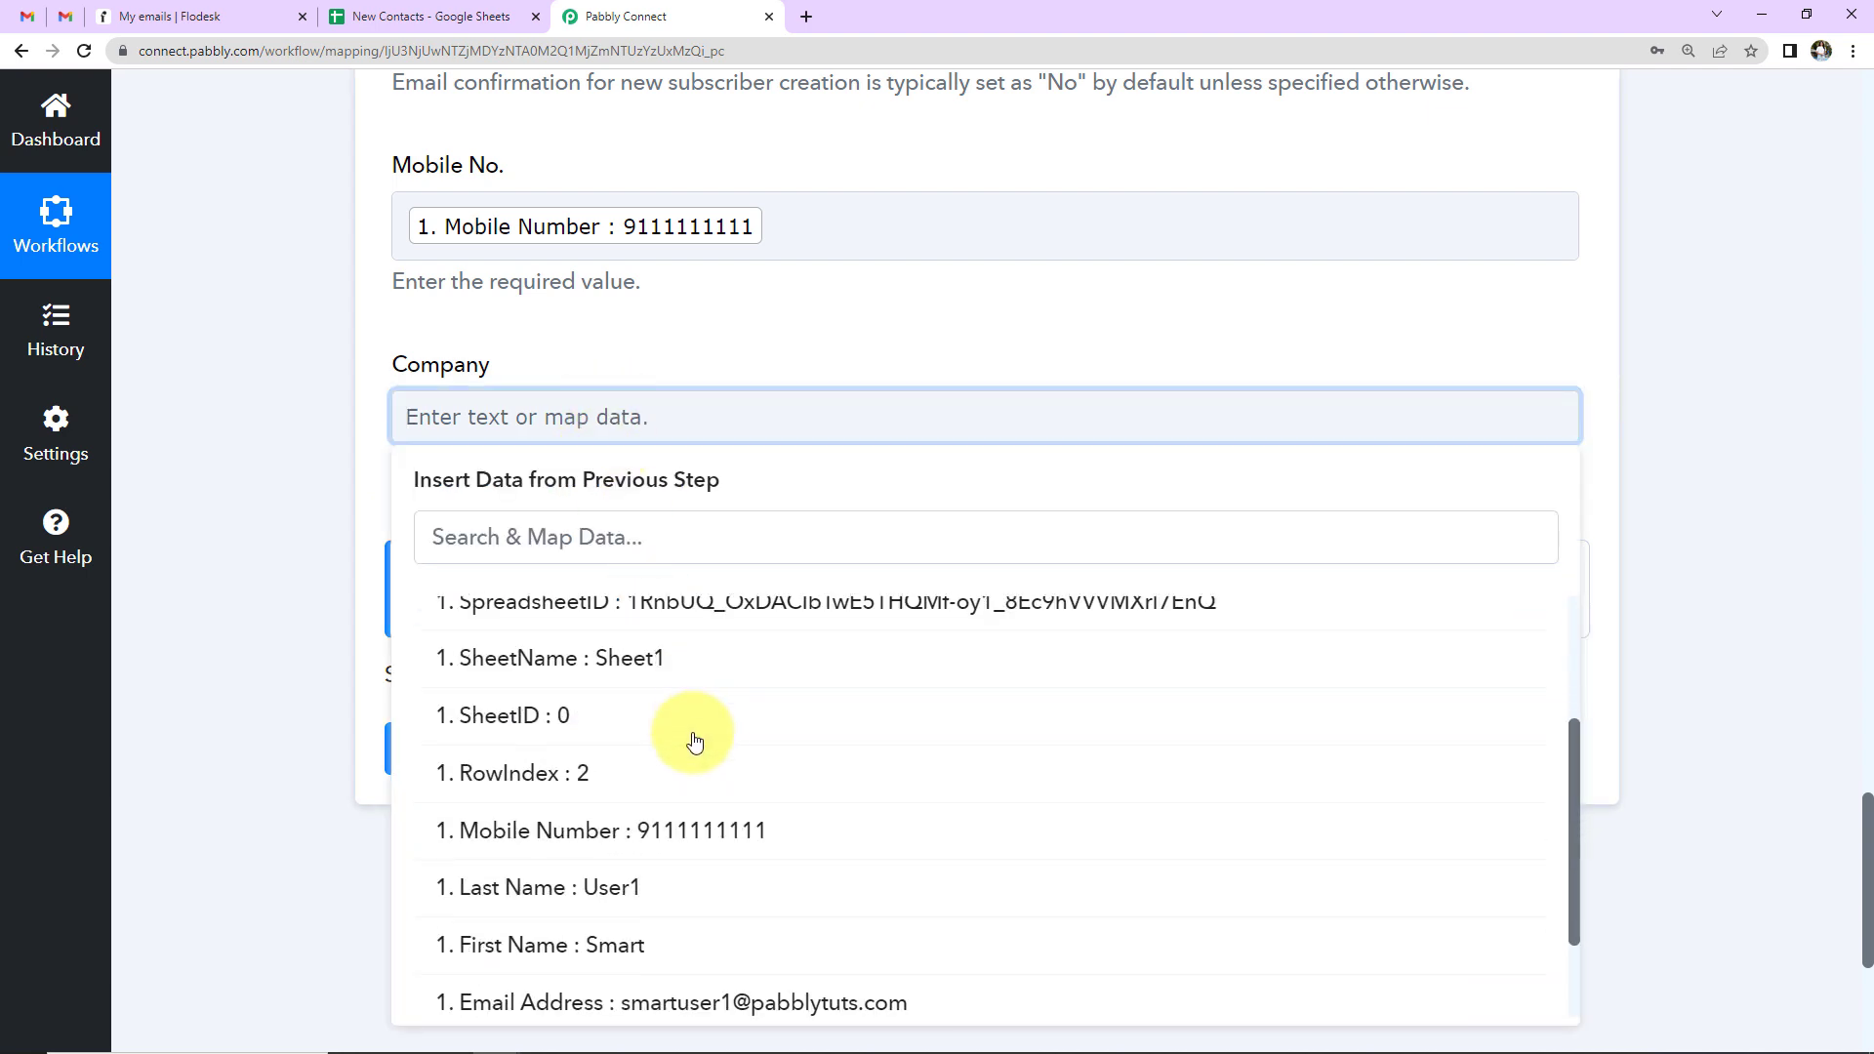
pyautogui.scroll(-3, 625, 938)
pyautogui.click(599, 988)
pyautogui.click(191, 613)
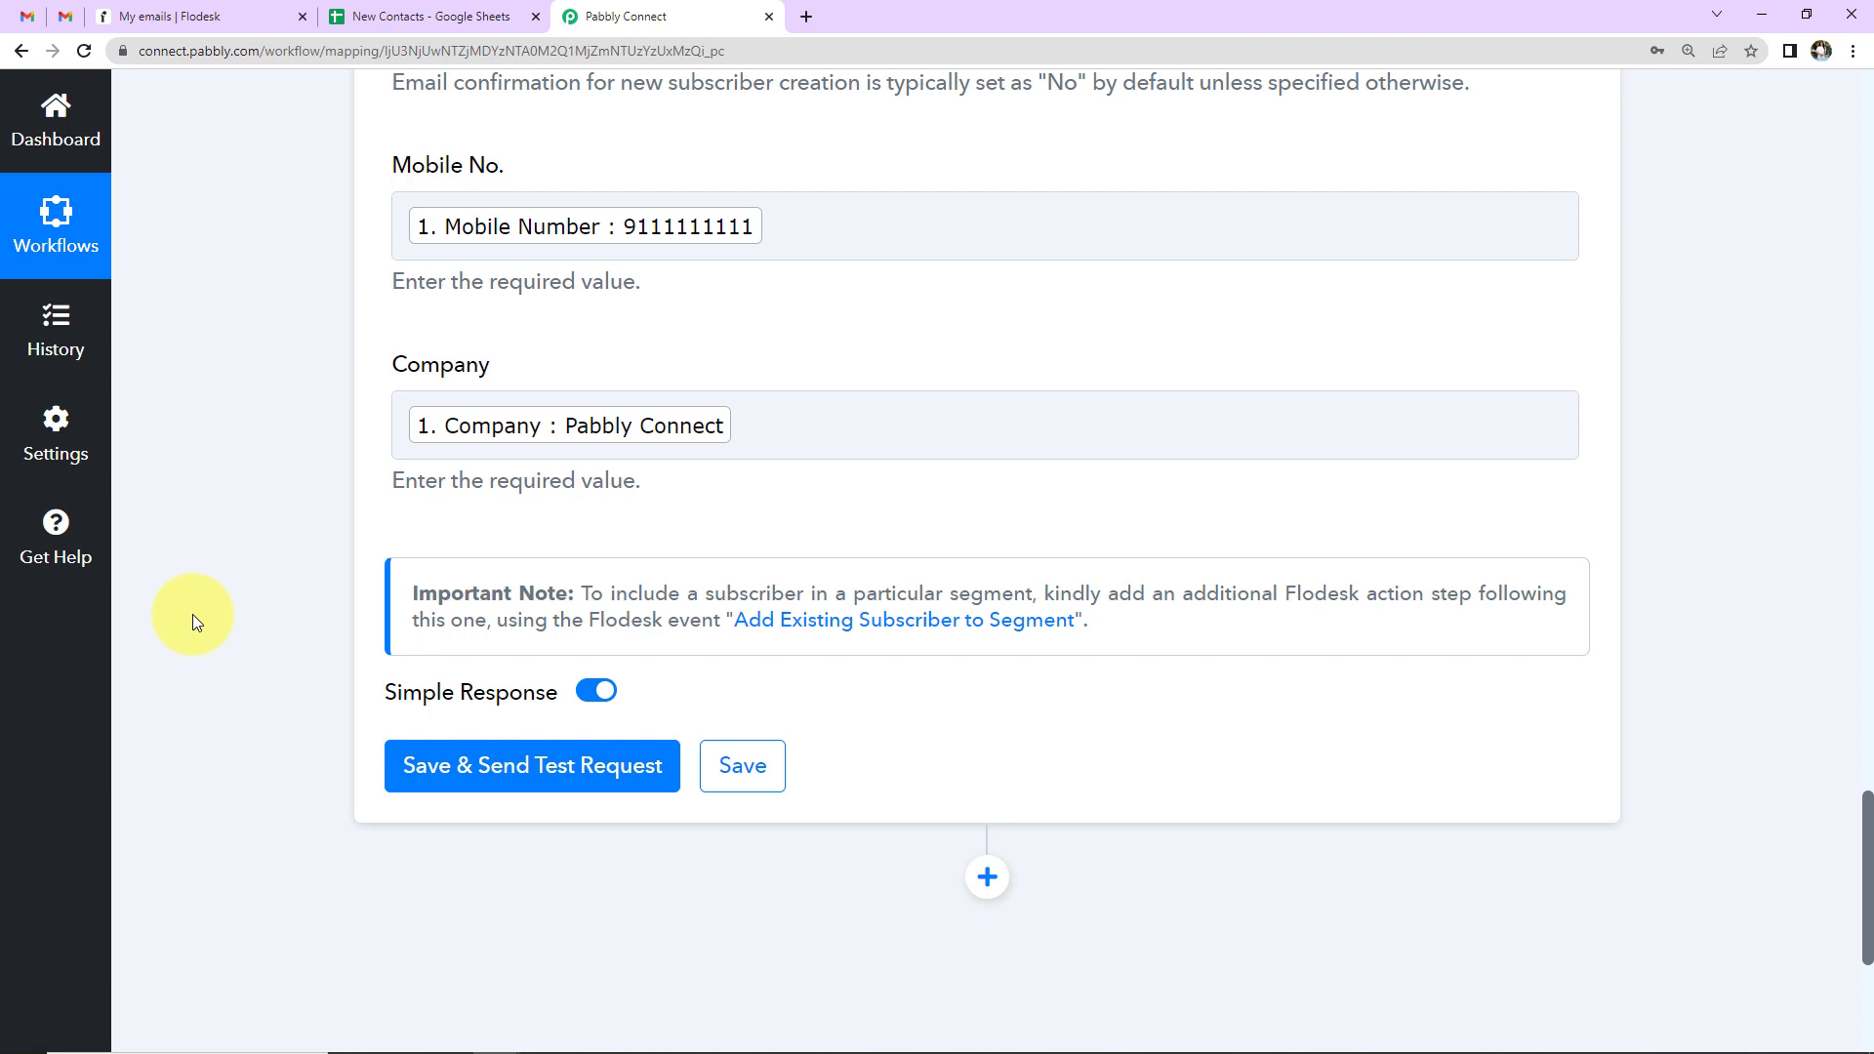
# - Save and send a Flodesk test request, review the response, then view all subscribers
pyautogui.click(527, 762)
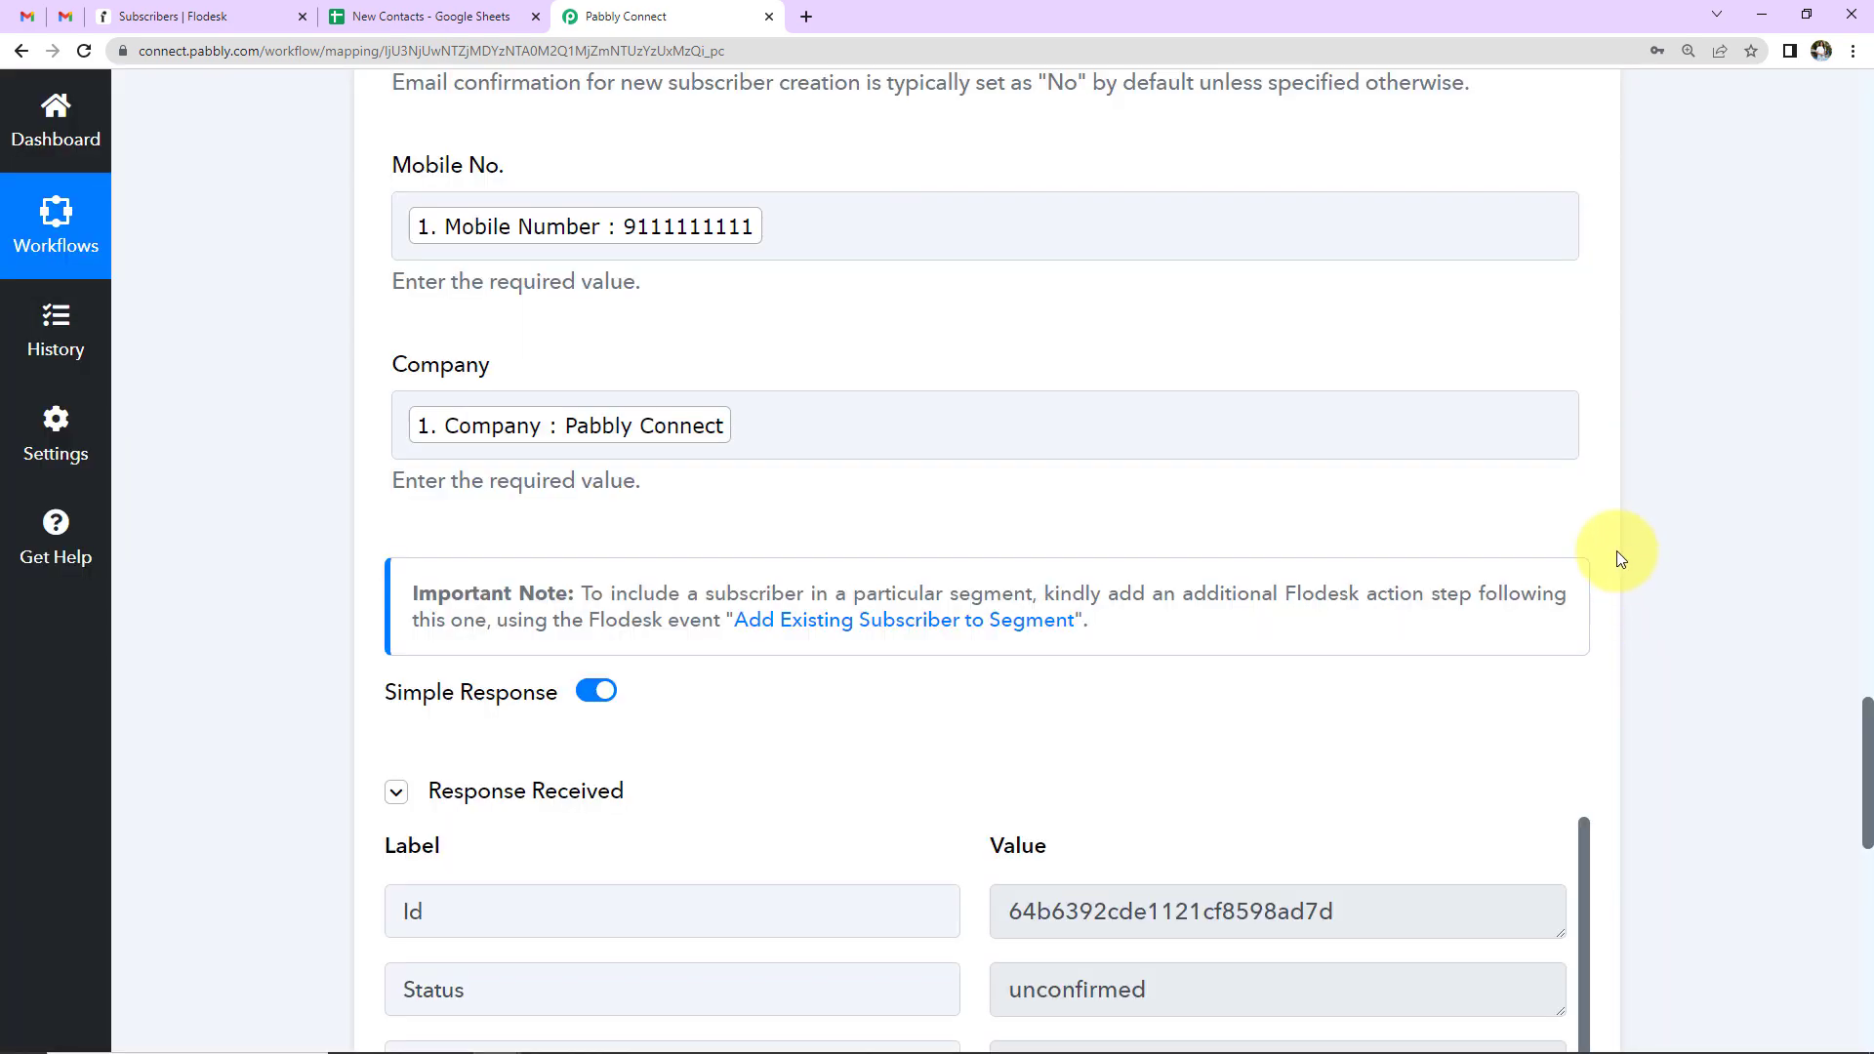
pyautogui.scroll(-2, 1617, 551)
pyautogui.scroll(-2, 1617, 551)
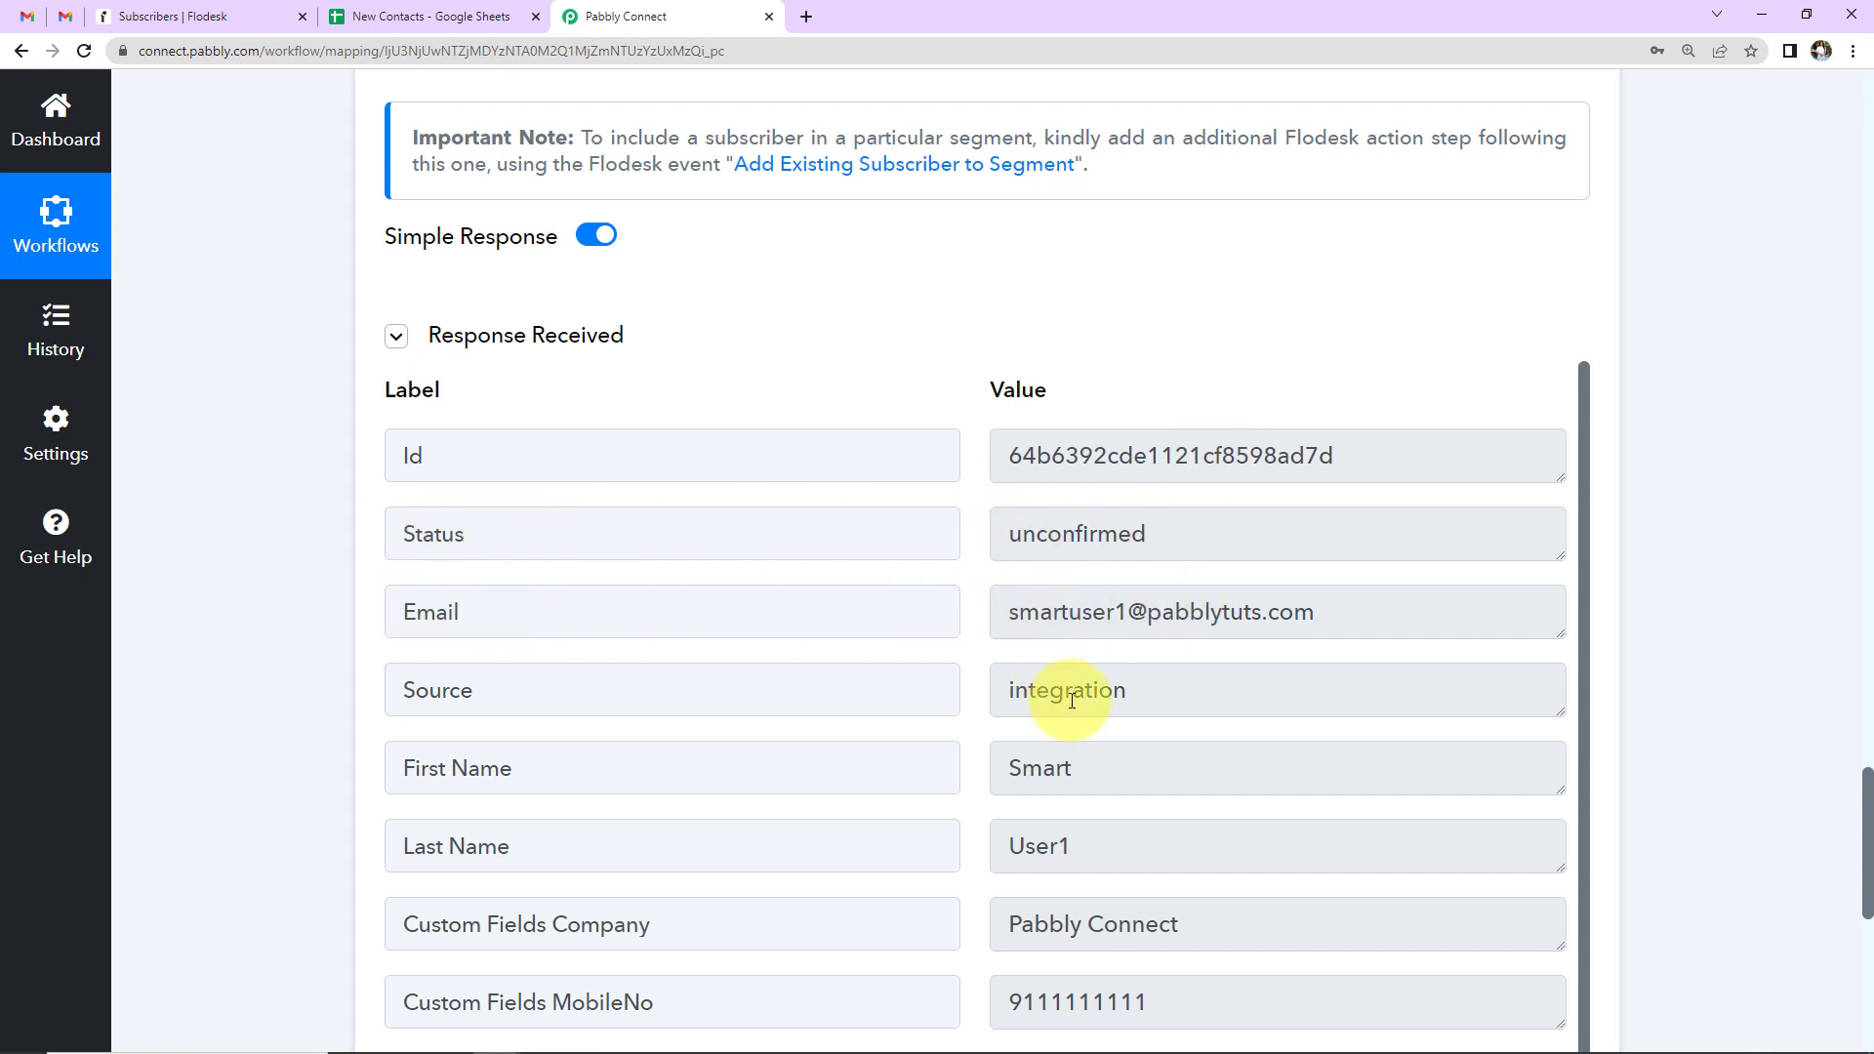
pyautogui.scroll(-1, 1072, 701)
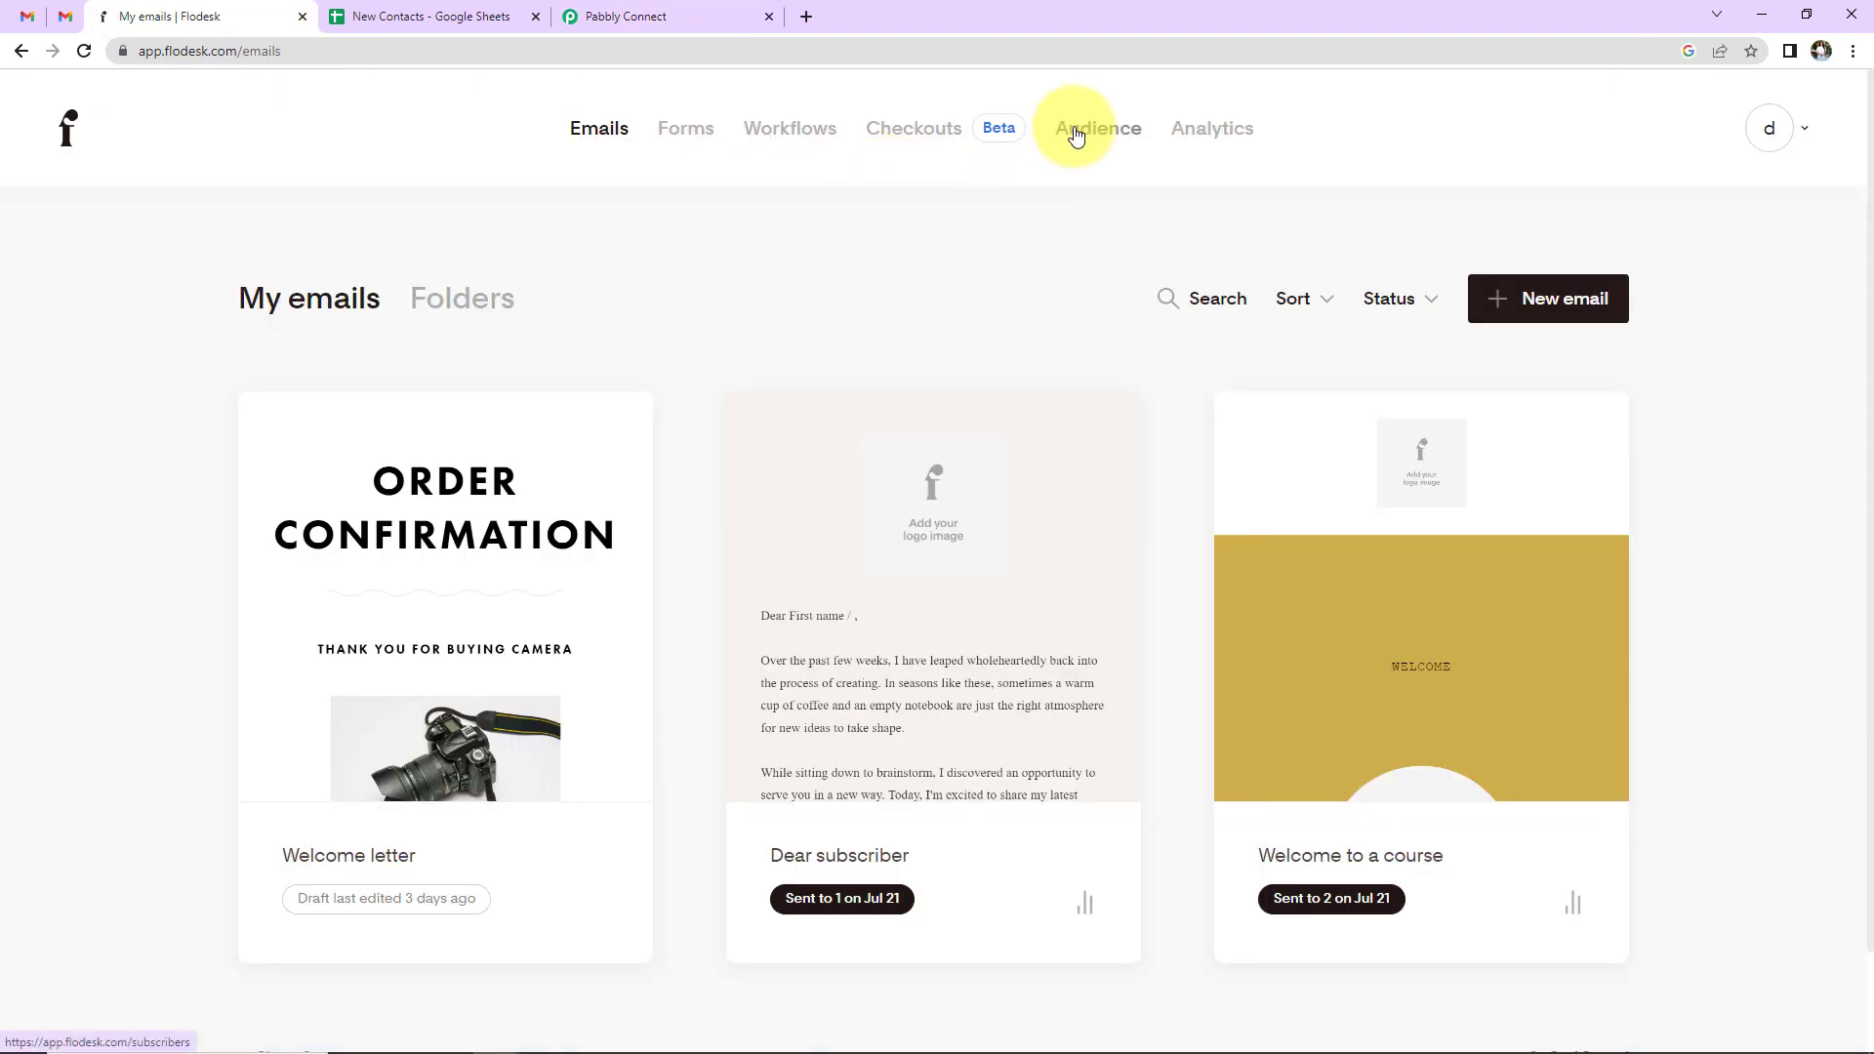
pyautogui.click(1084, 131)
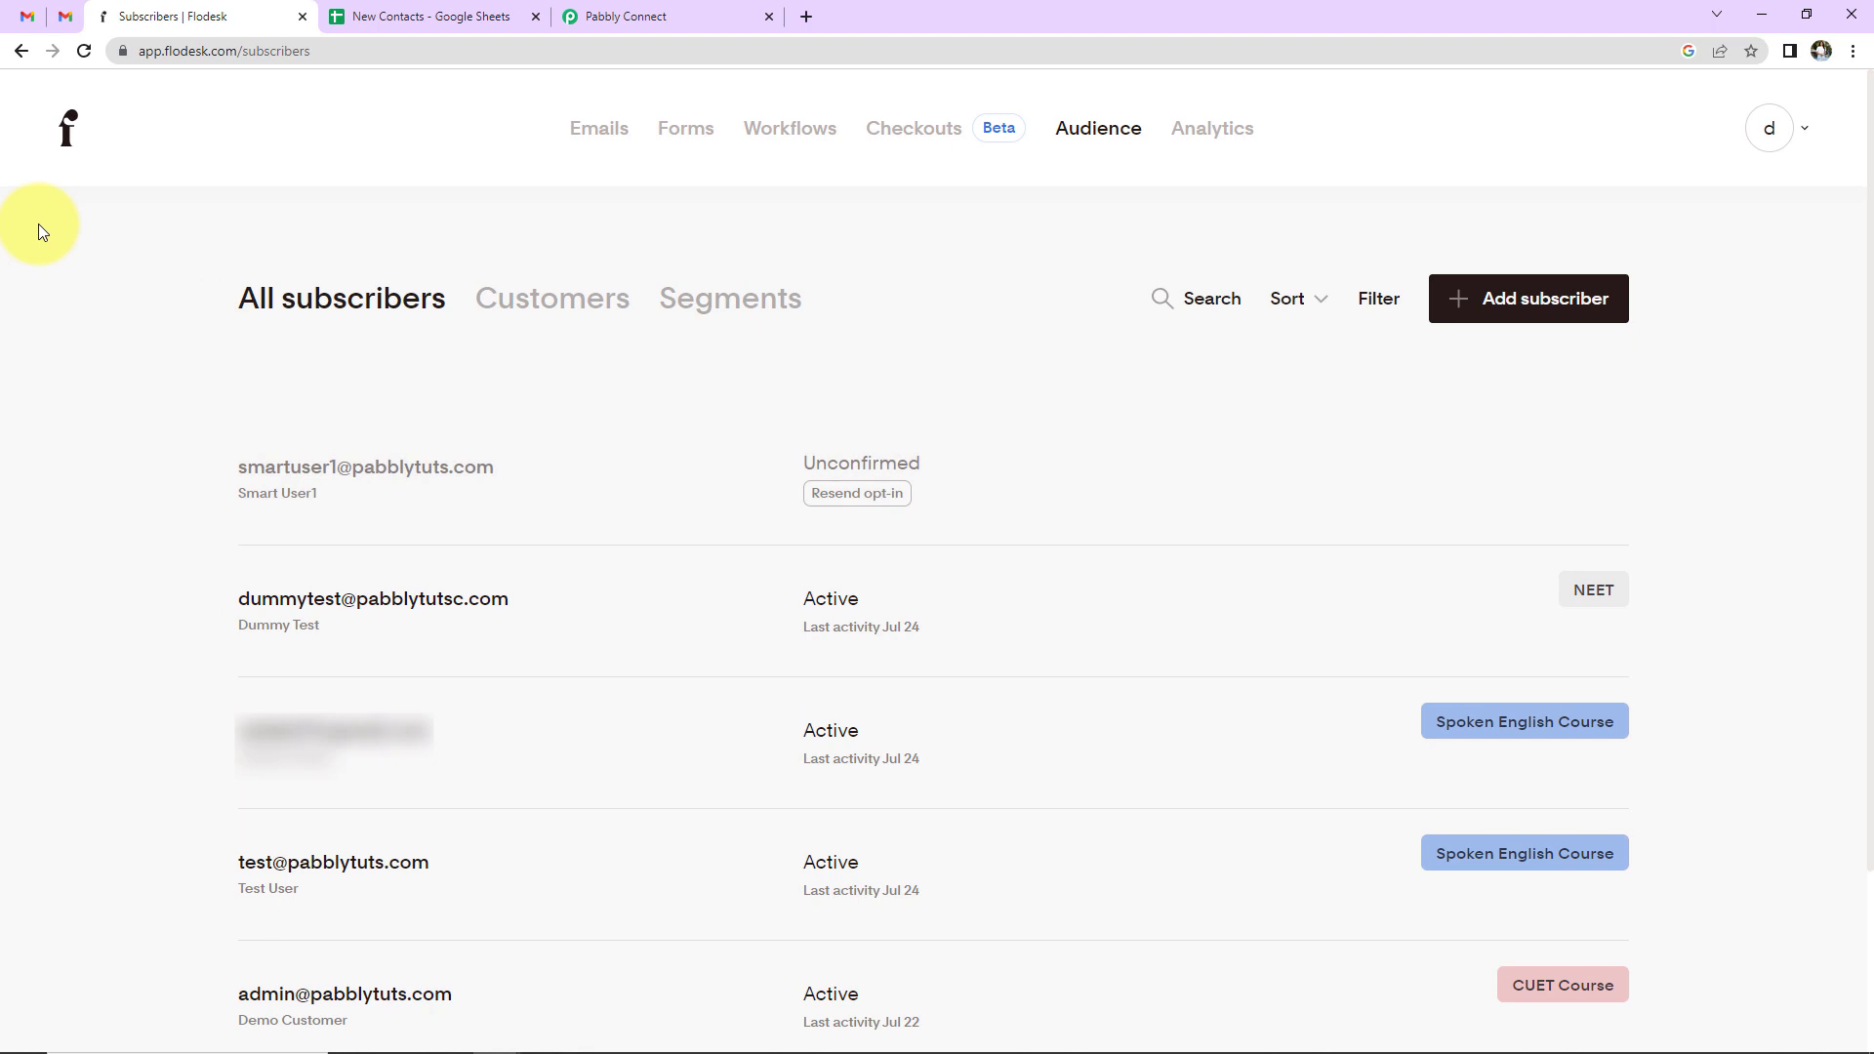
# - In Gmail, open Flodesk's 'Confirm your subscription' email and click JOIN THE LIST
pyautogui.click(64, 17)
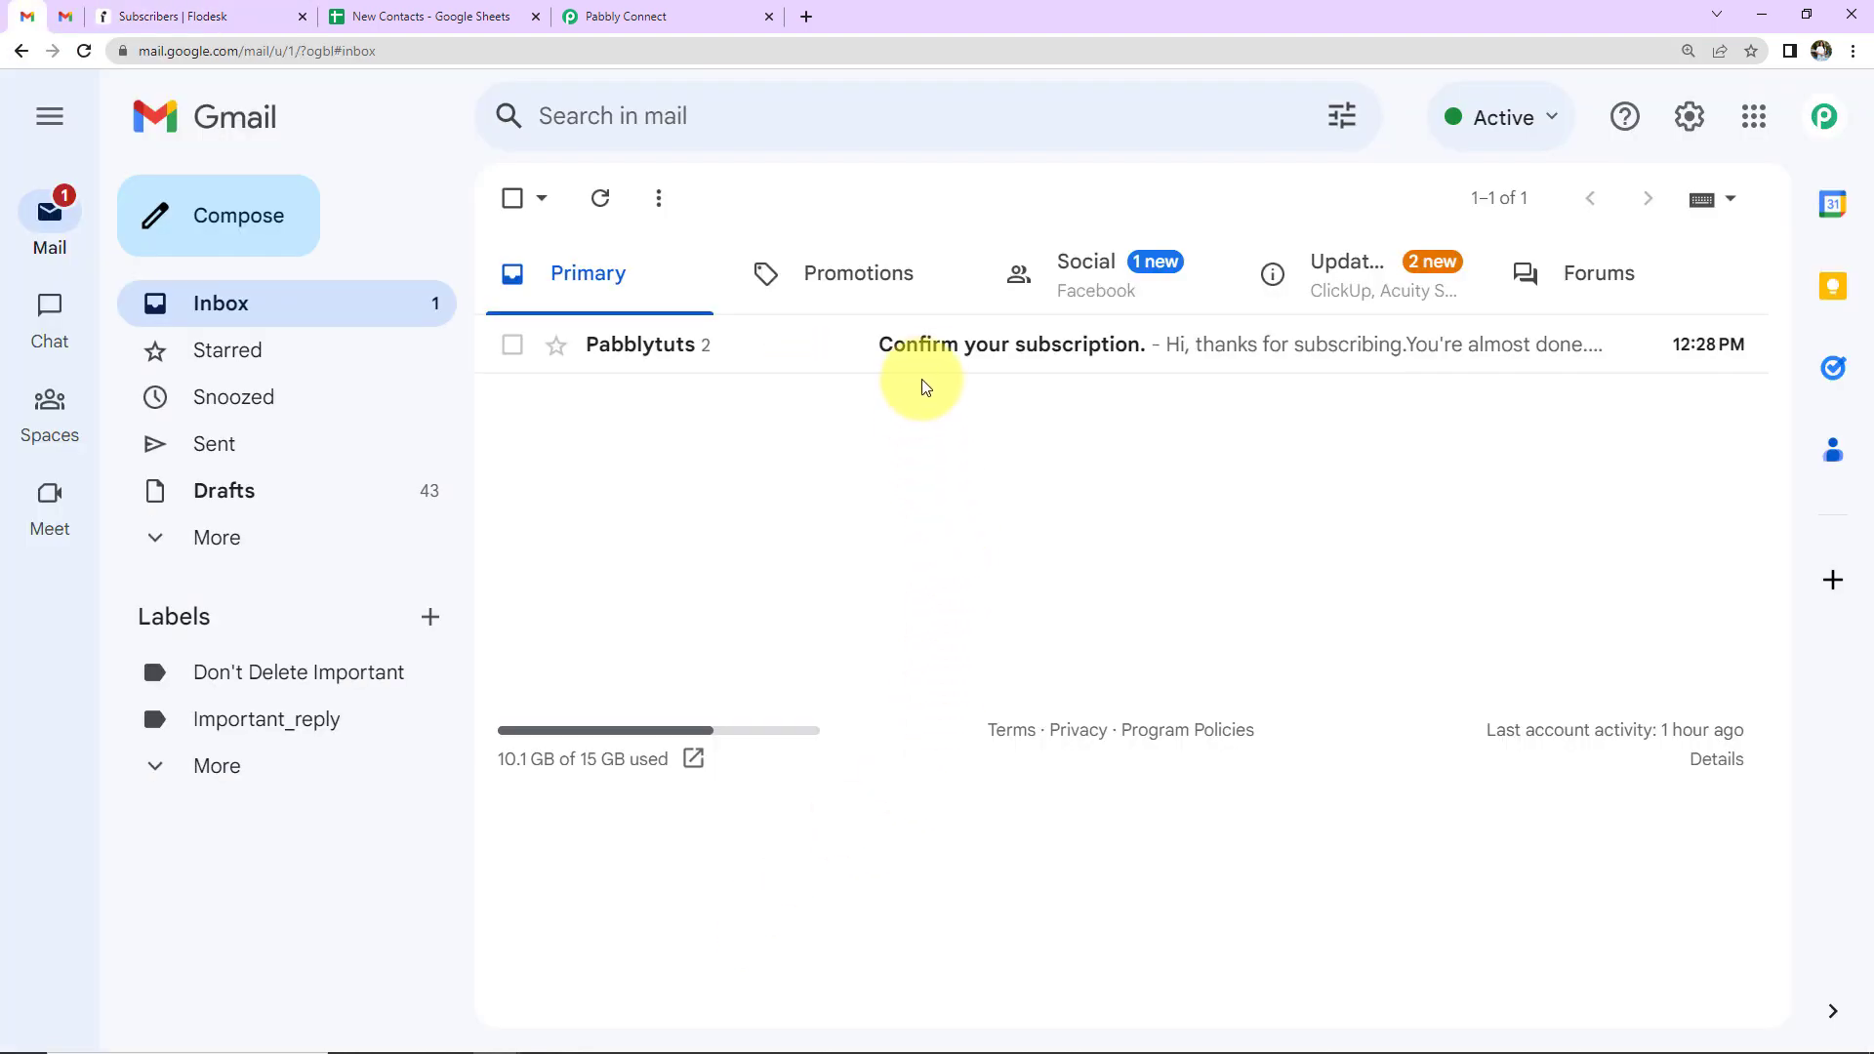
pyautogui.click(931, 354)
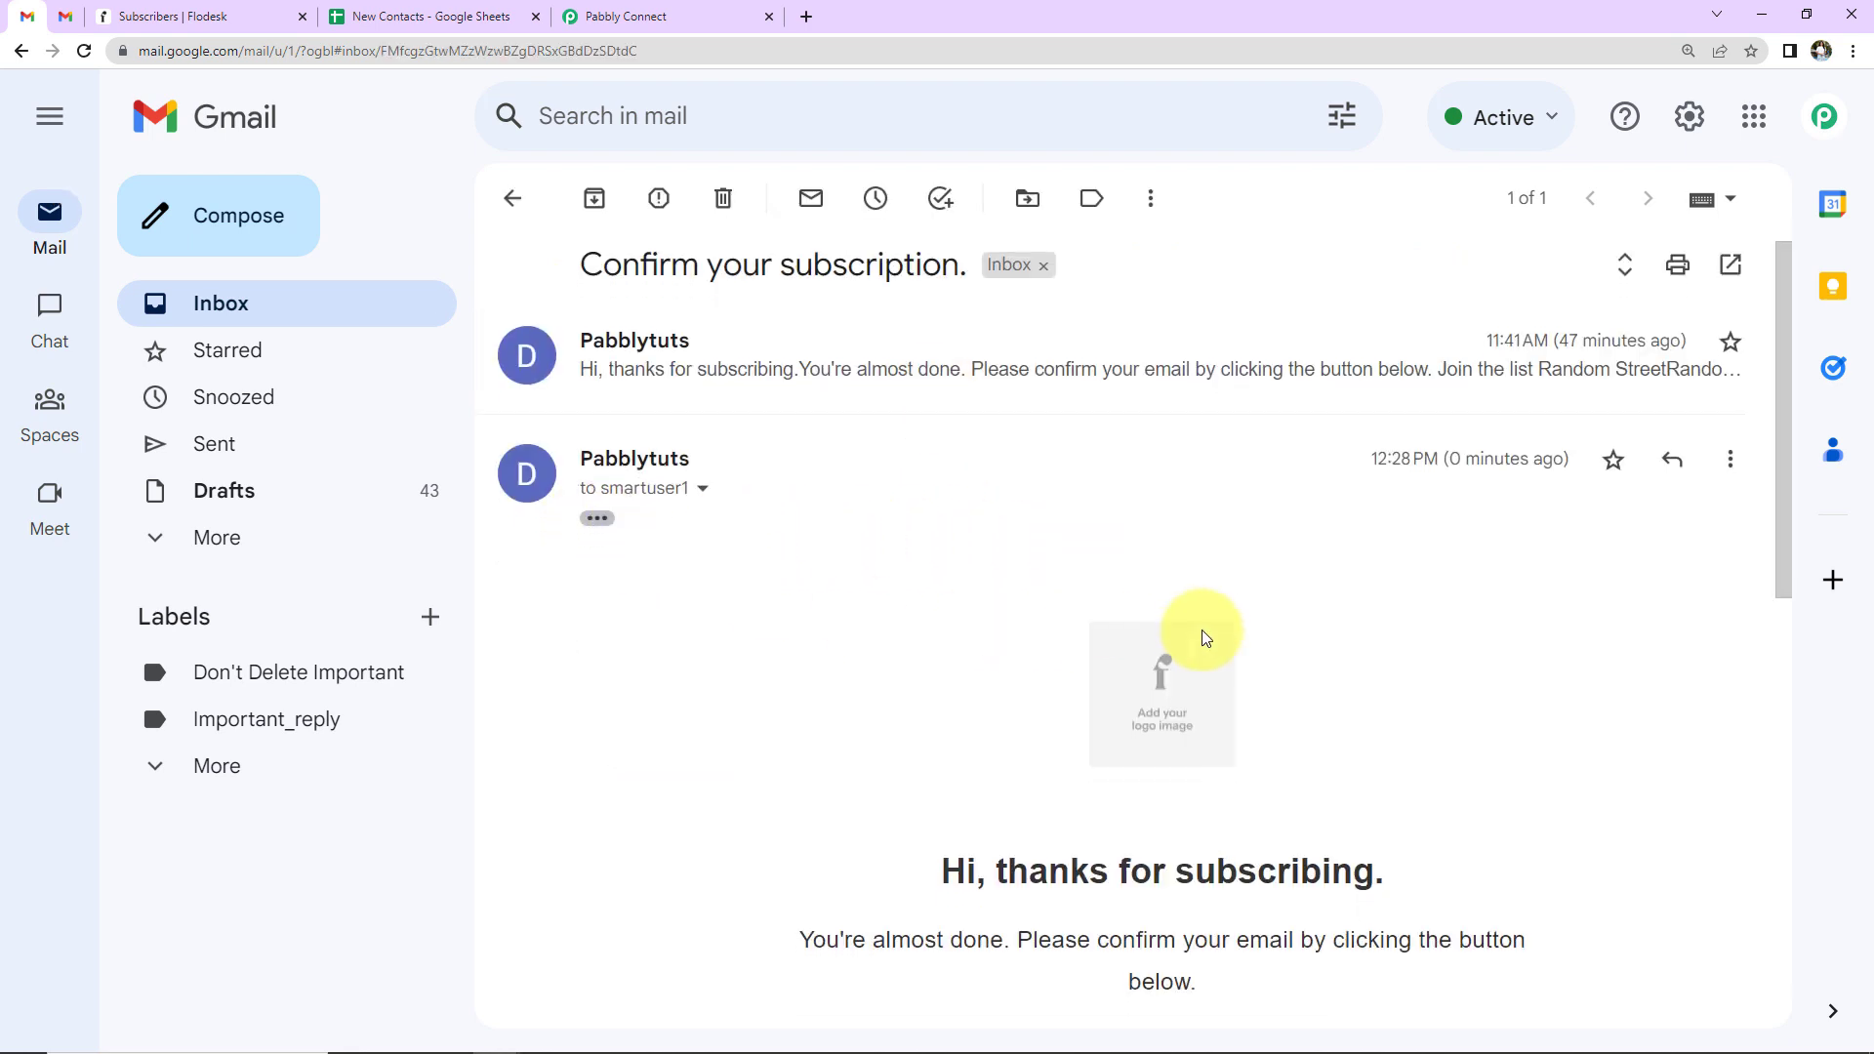
pyautogui.scroll(-5, 1171, 629)
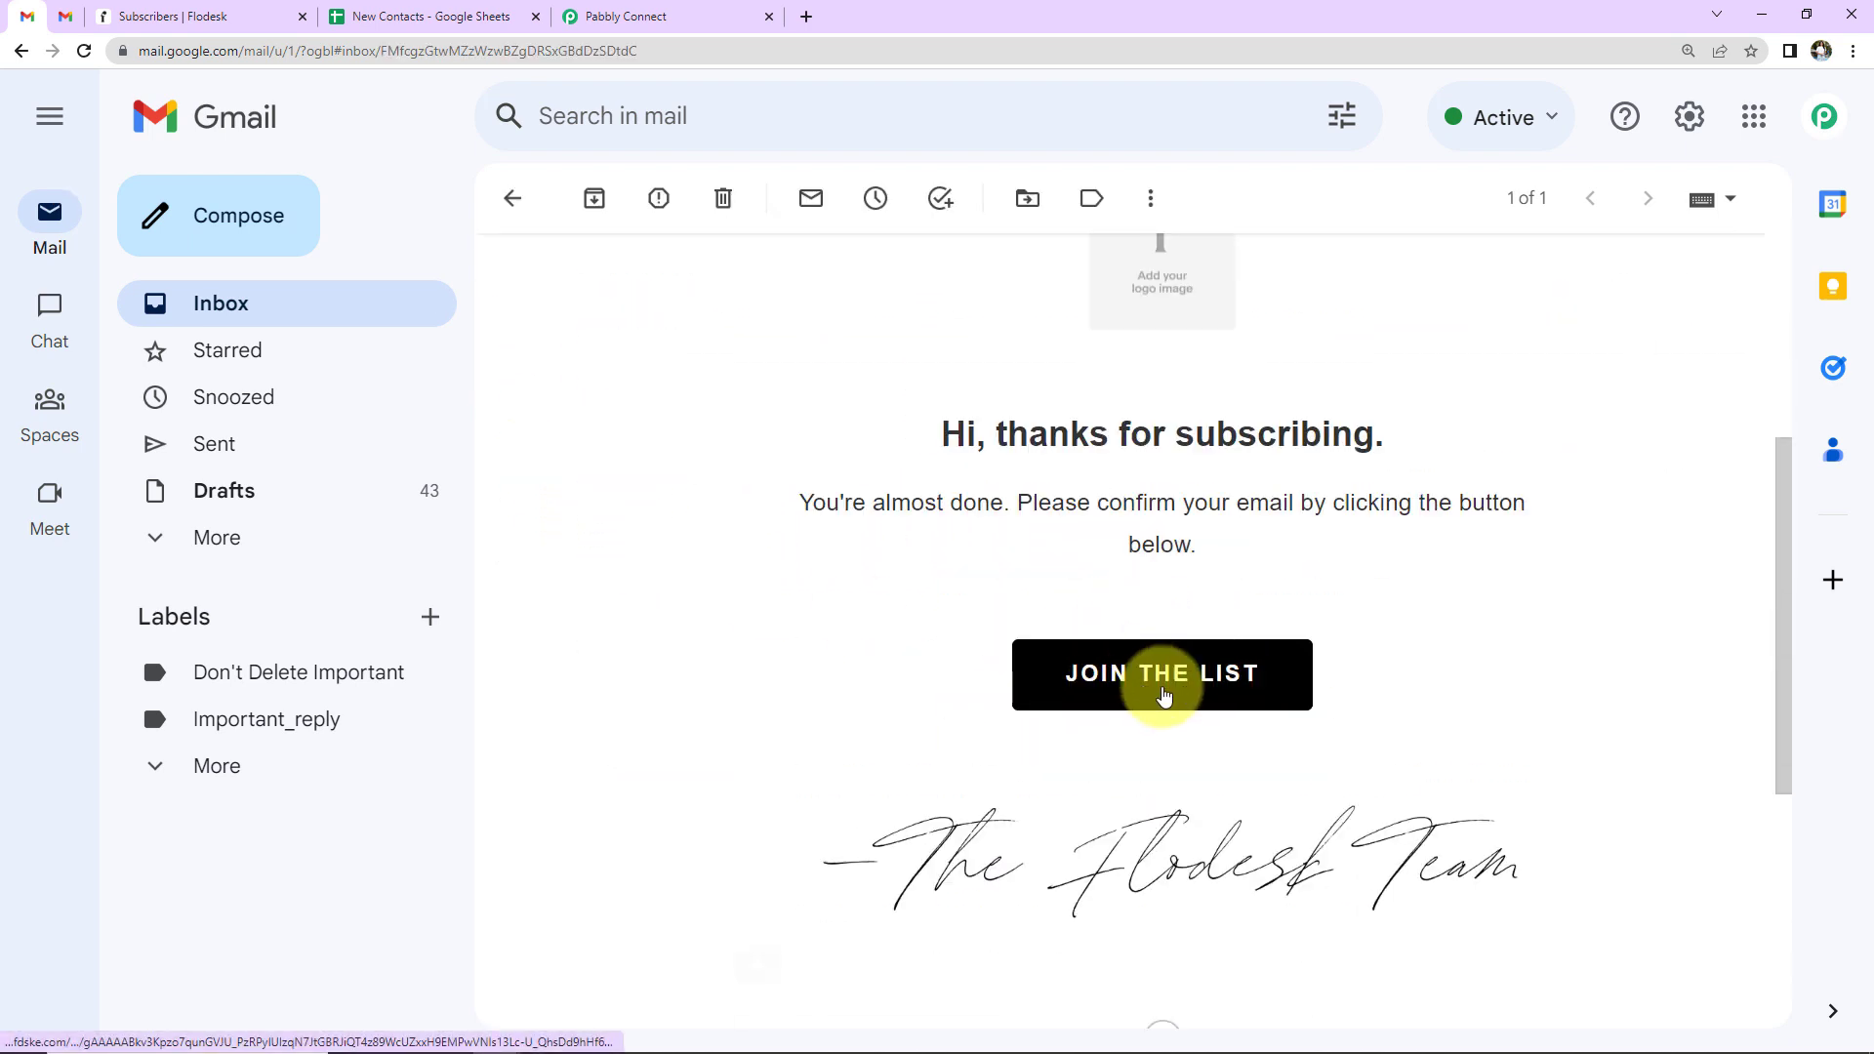
pyautogui.click(1168, 695)
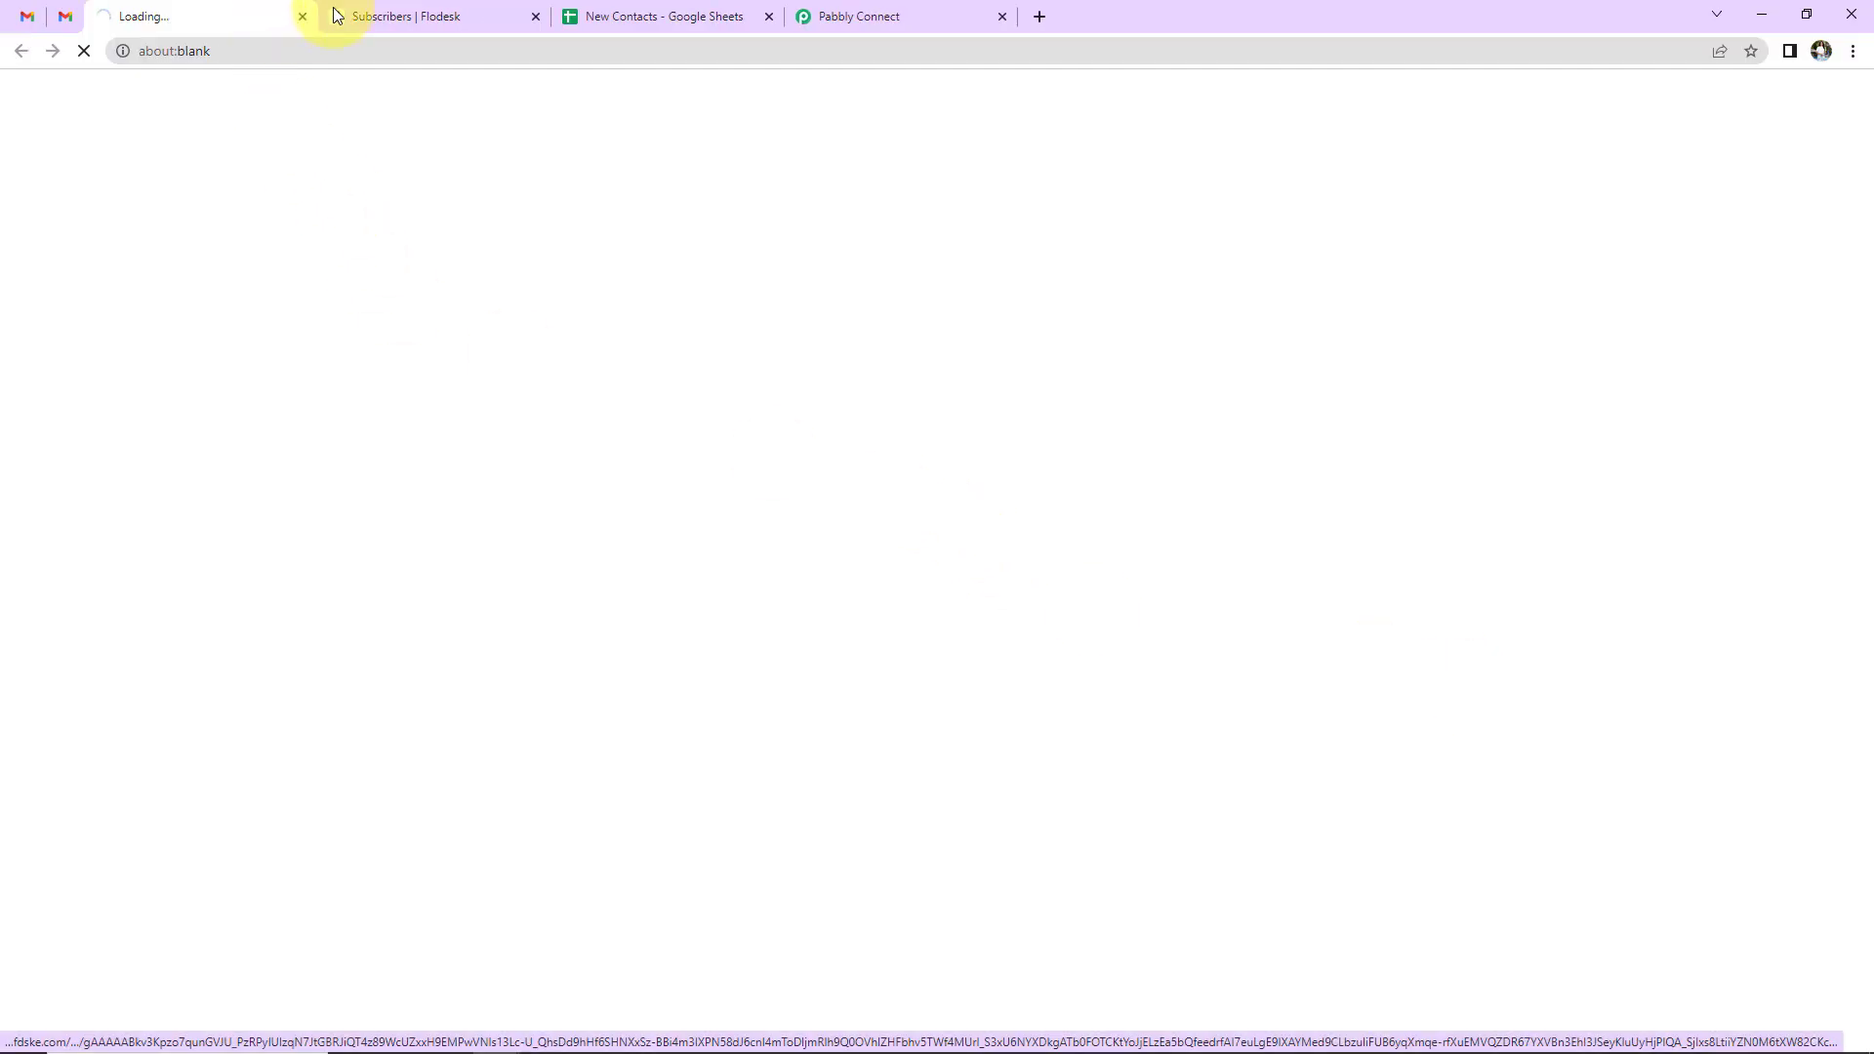
# - Reload the Flodesk subscriber list to refresh statuses and look over the segments list
pyautogui.click(423, 15)
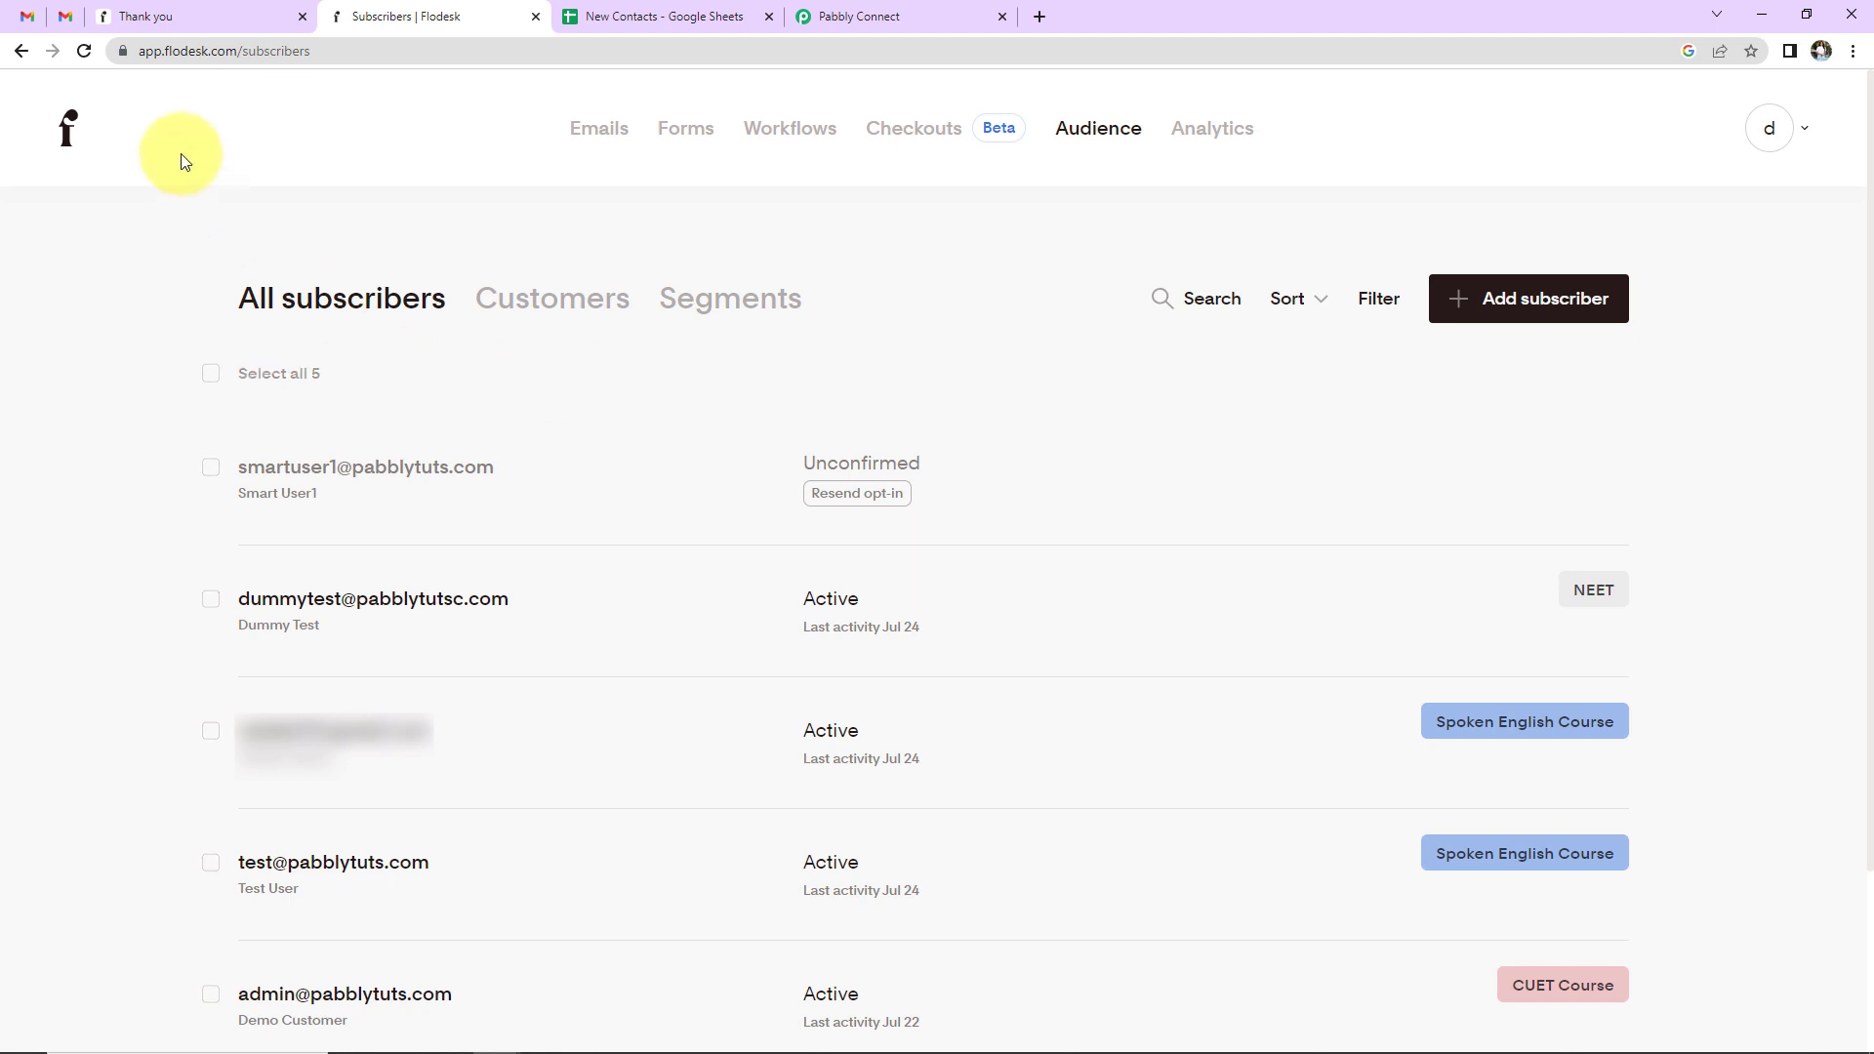
pyautogui.click(84, 51)
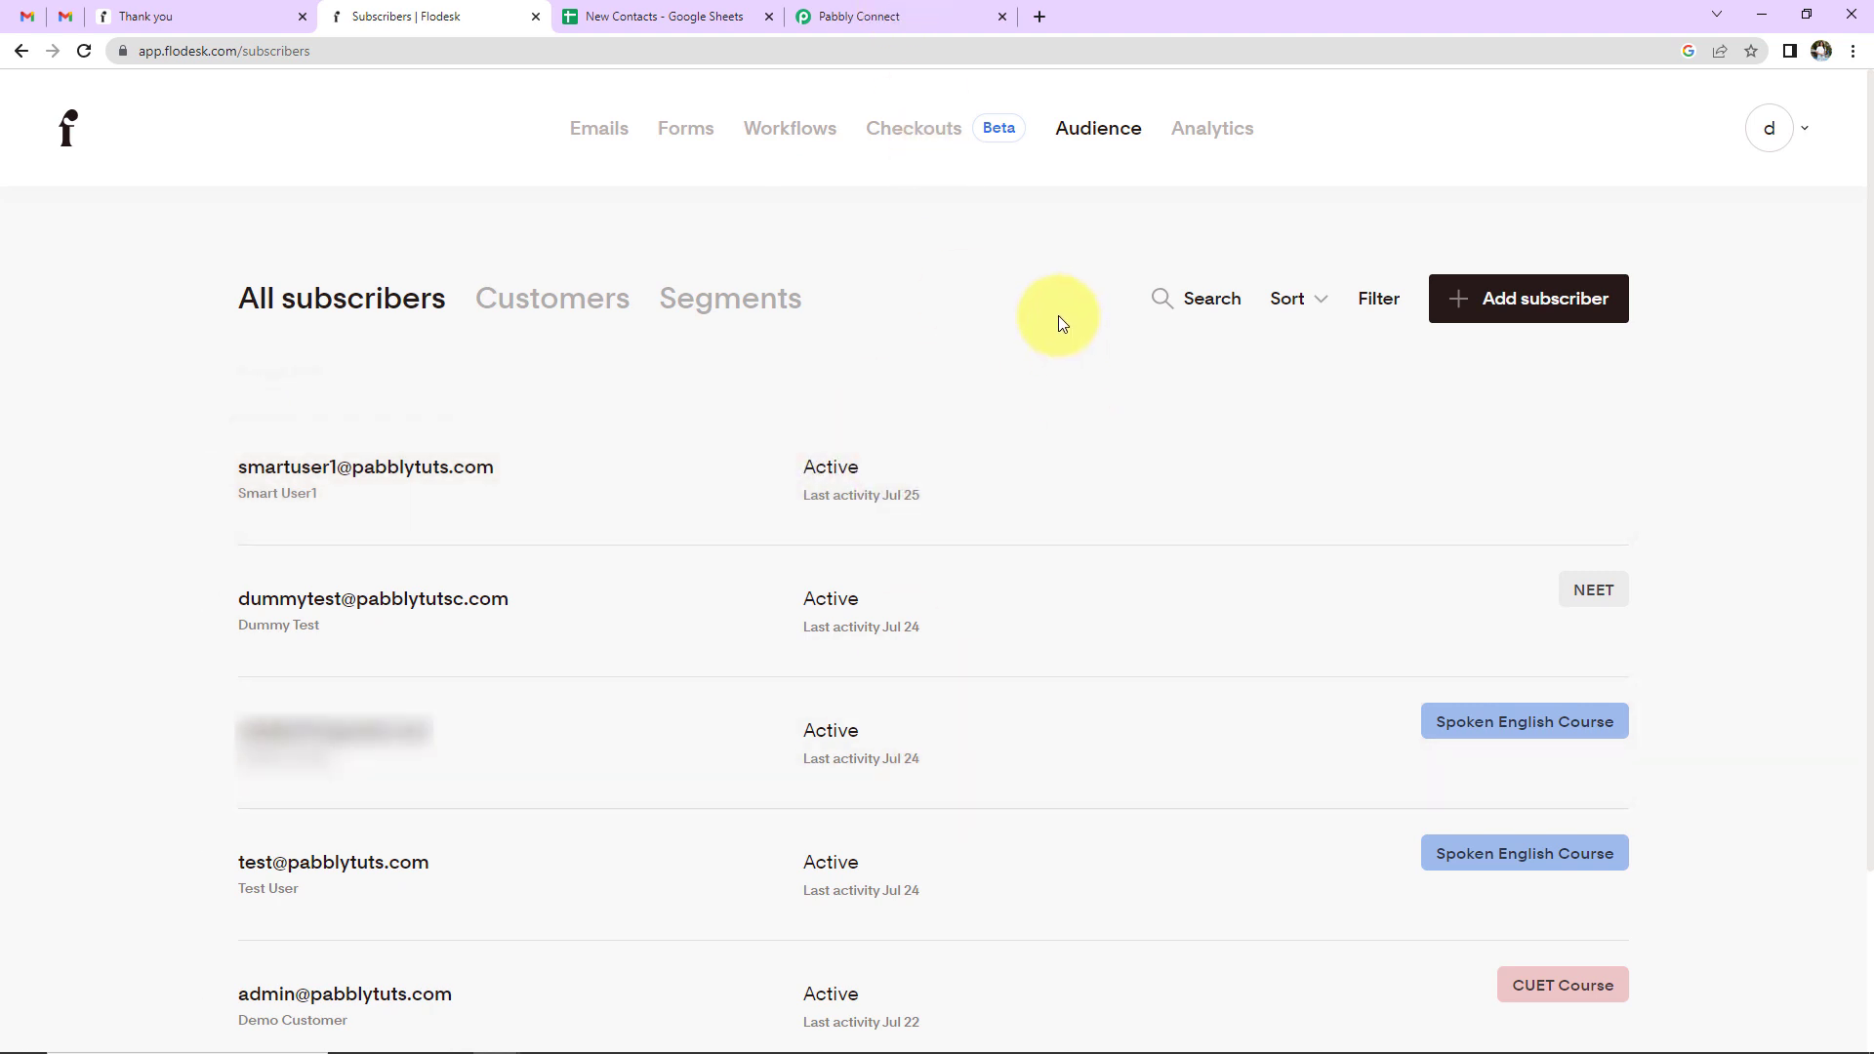
pyautogui.click(732, 303)
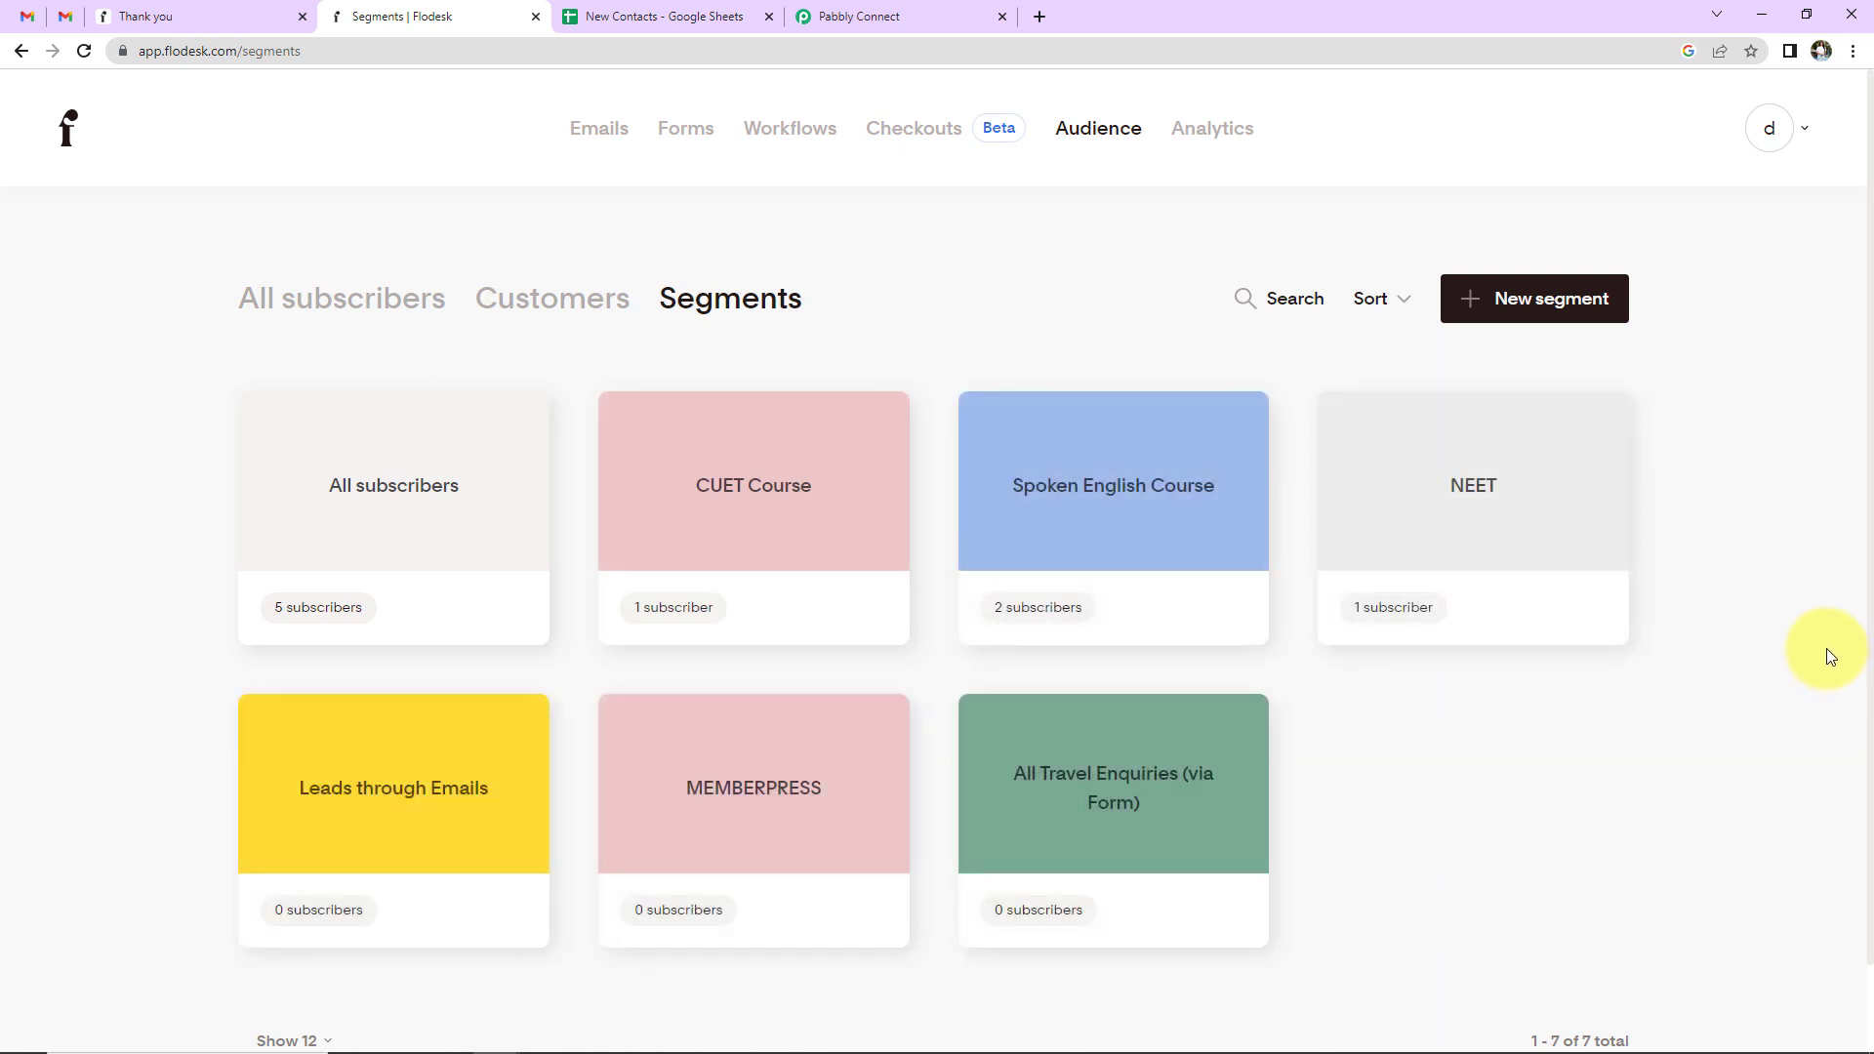
pyautogui.moveTo(683, 522)
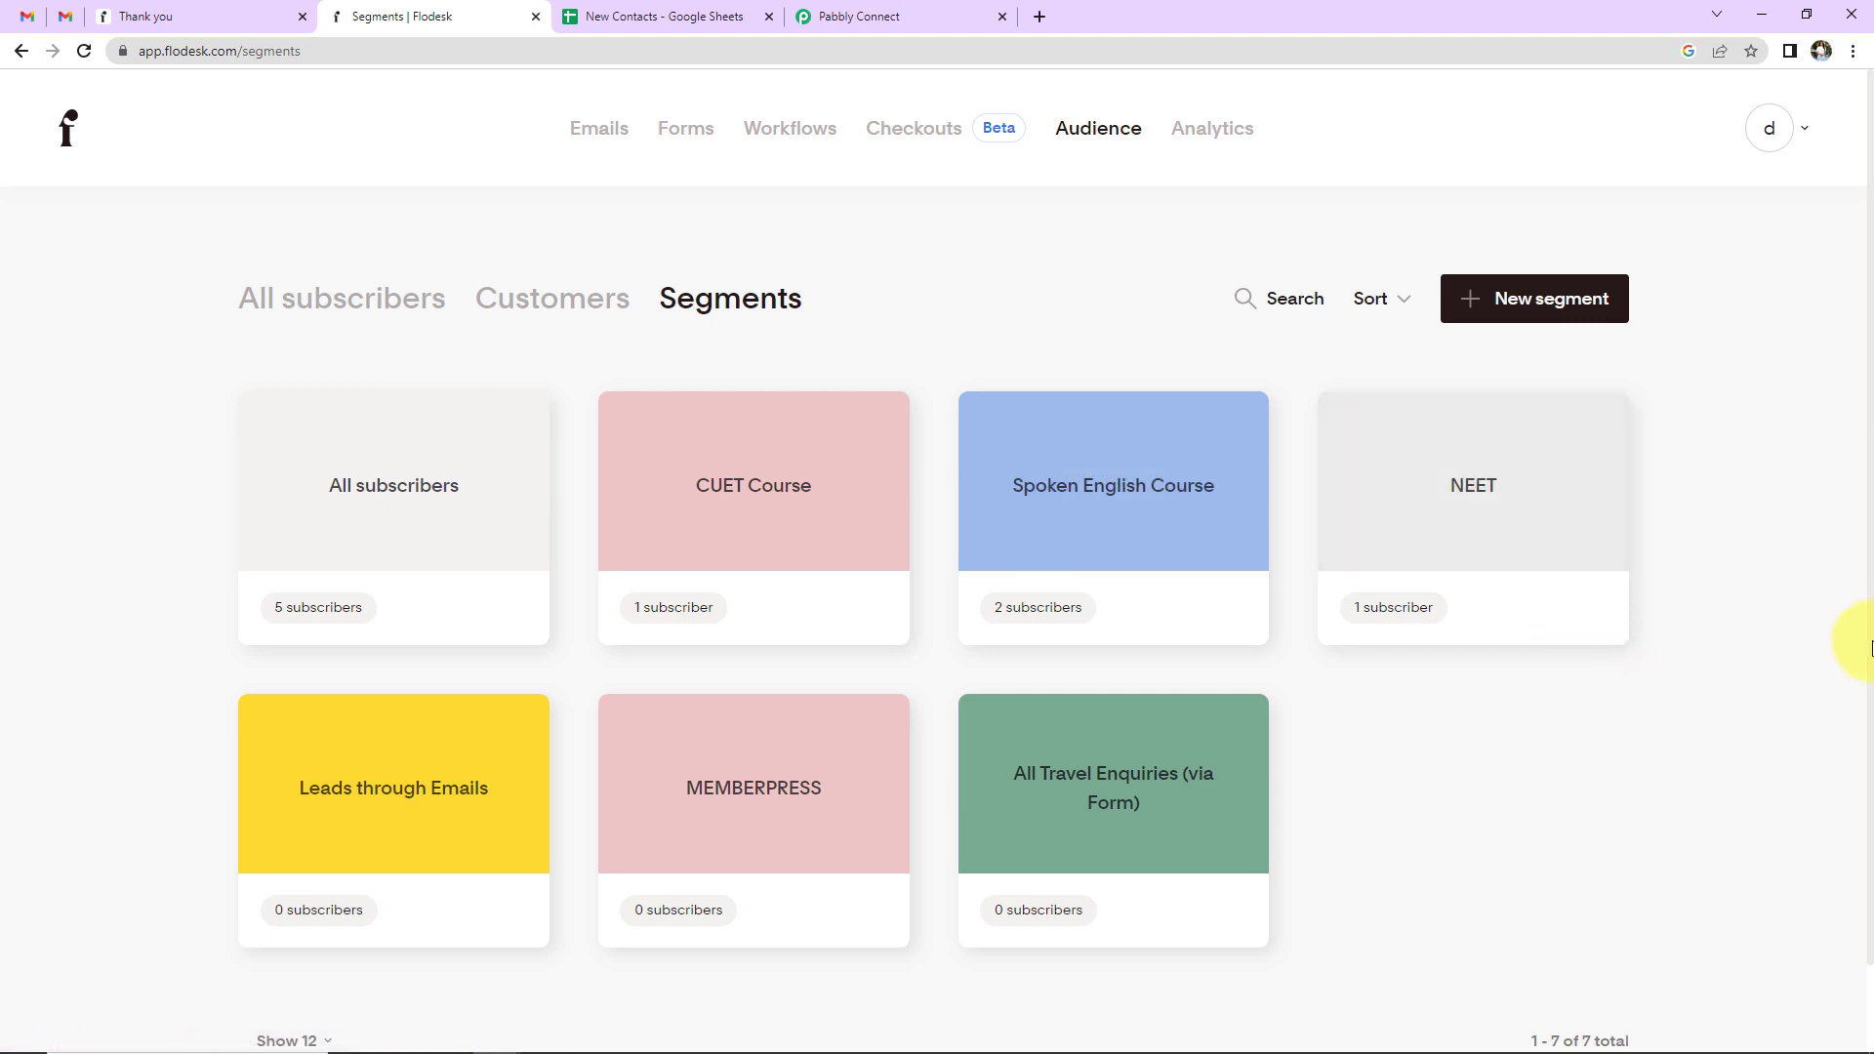
# - Review the Course Name entries E1:E8 in the New Contacts sheet, then return to the workflow
pyautogui.click(680, 14)
pyautogui.moveTo(1258, 291); pyautogui.dragTo(1293, 510)
pyautogui.click(1263, 646)
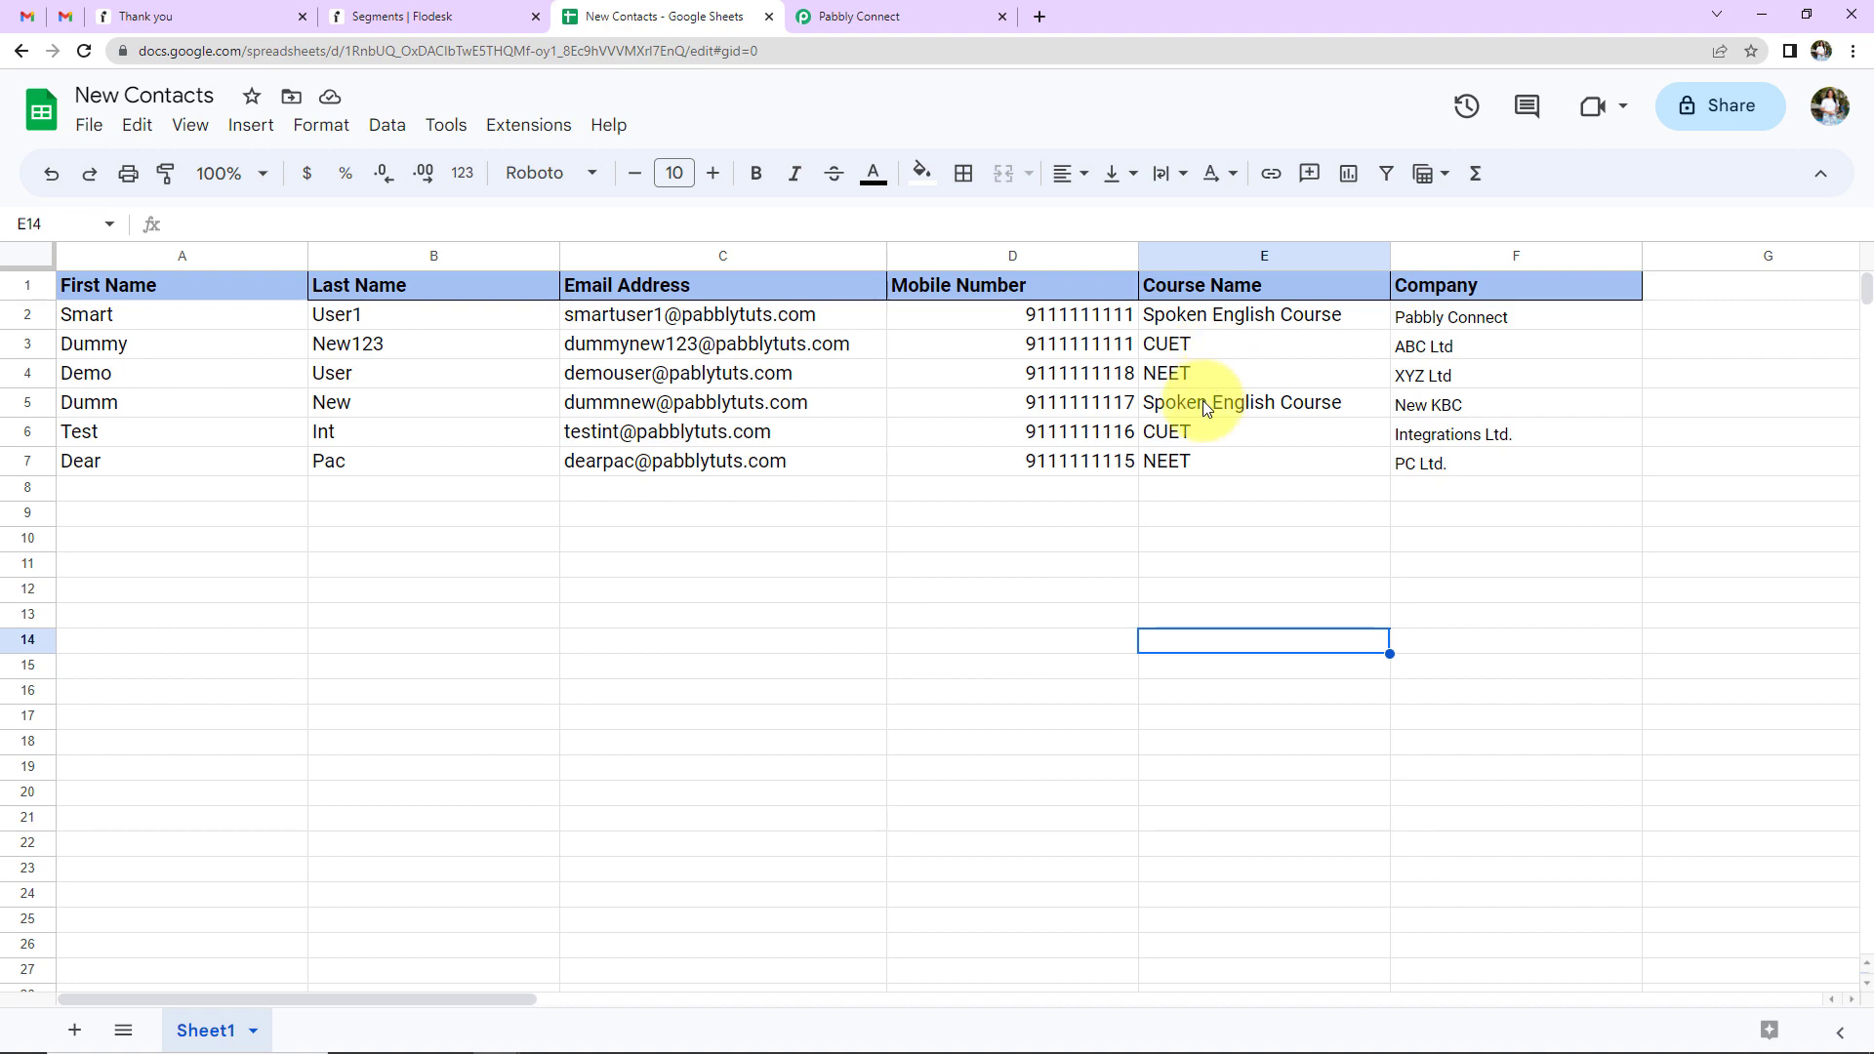
pyautogui.click(841, 16)
# - Add a Lookup Table step below the Flodesk step with the Lookup Table action event, and connect it
pyautogui.scroll(-10, 1747, 430)
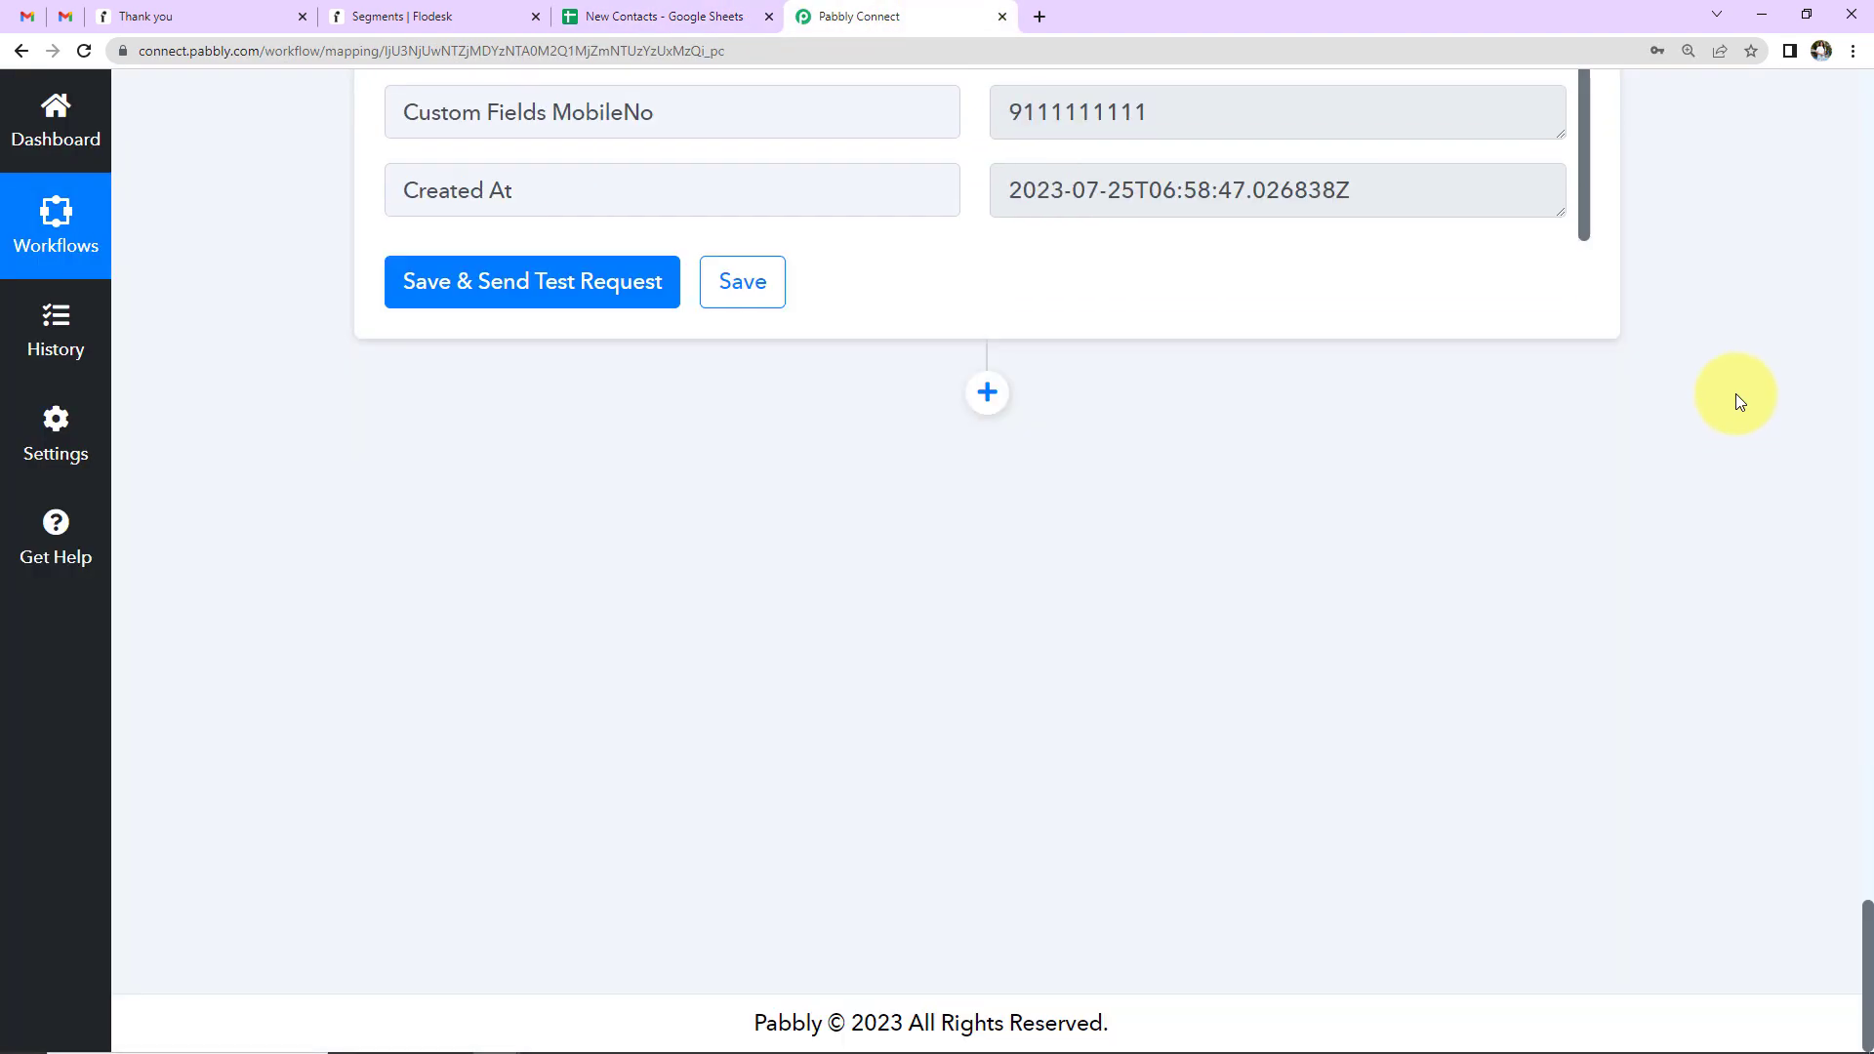
pyautogui.click(987, 392)
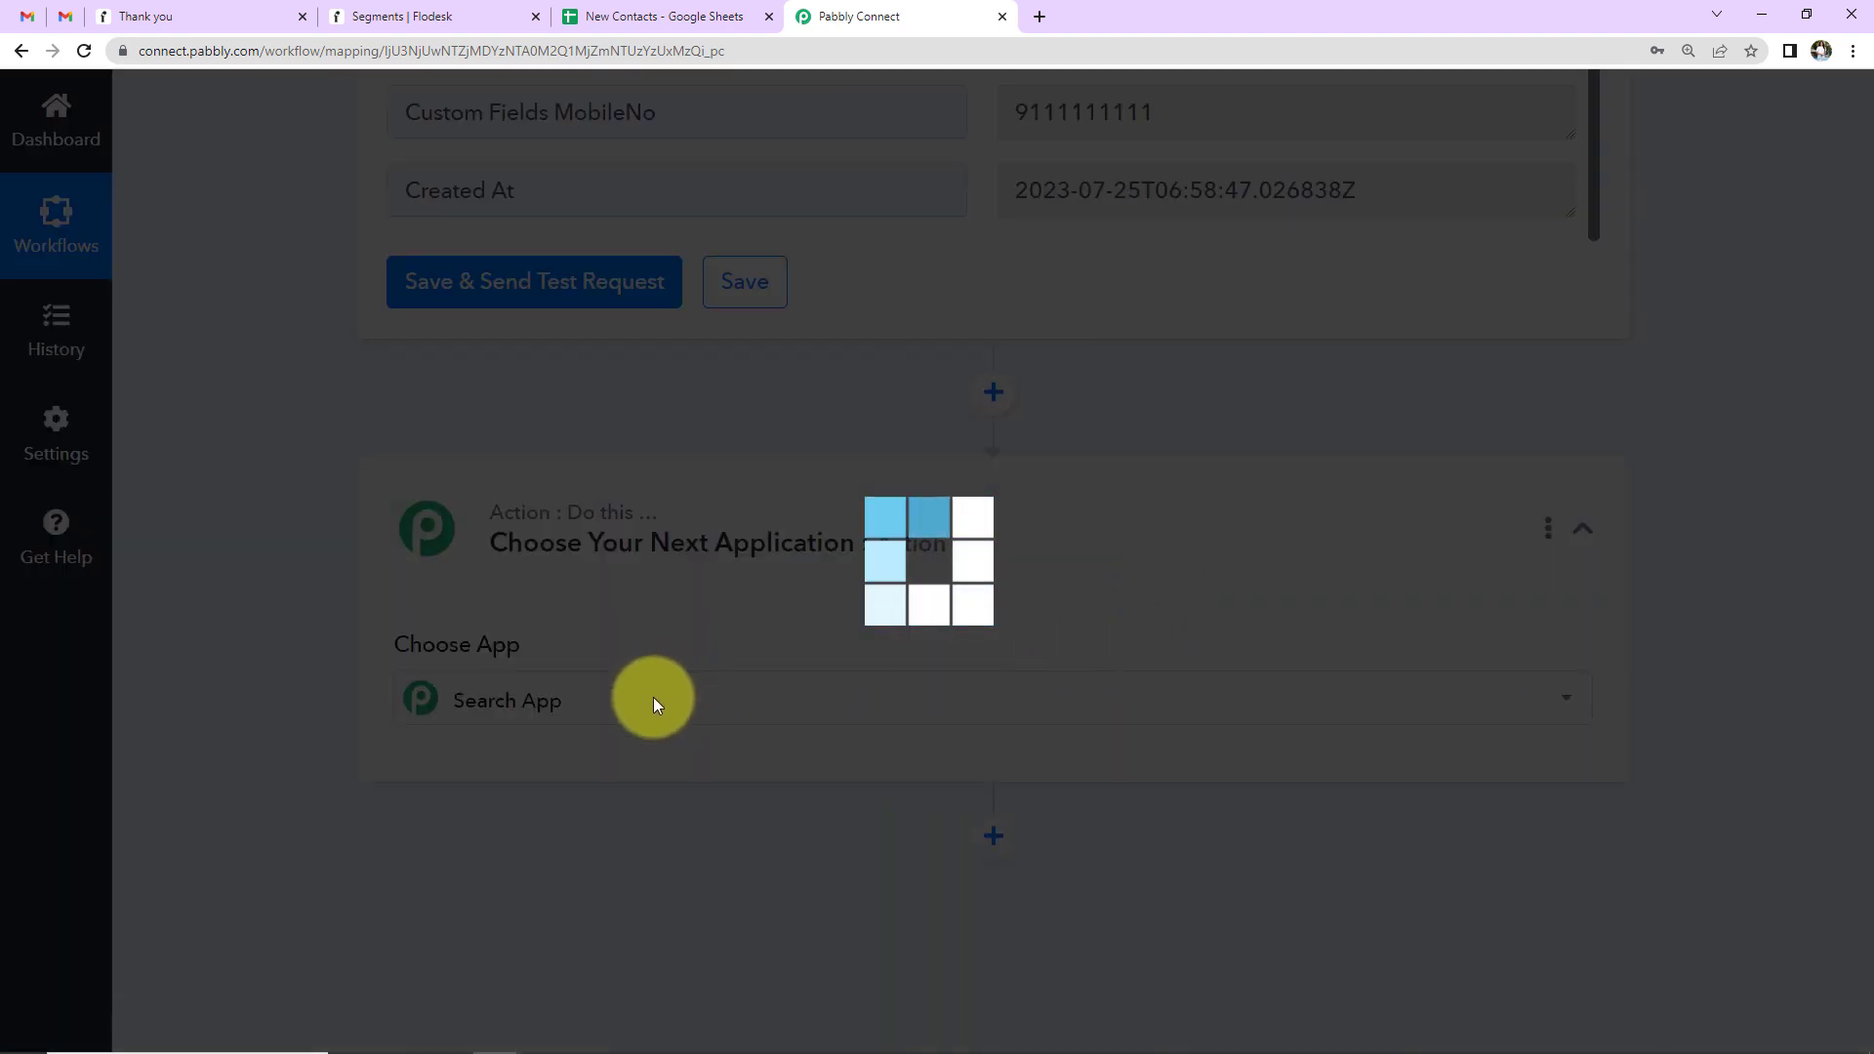
pyautogui.click(653, 697)
pyautogui.write('Lookup')
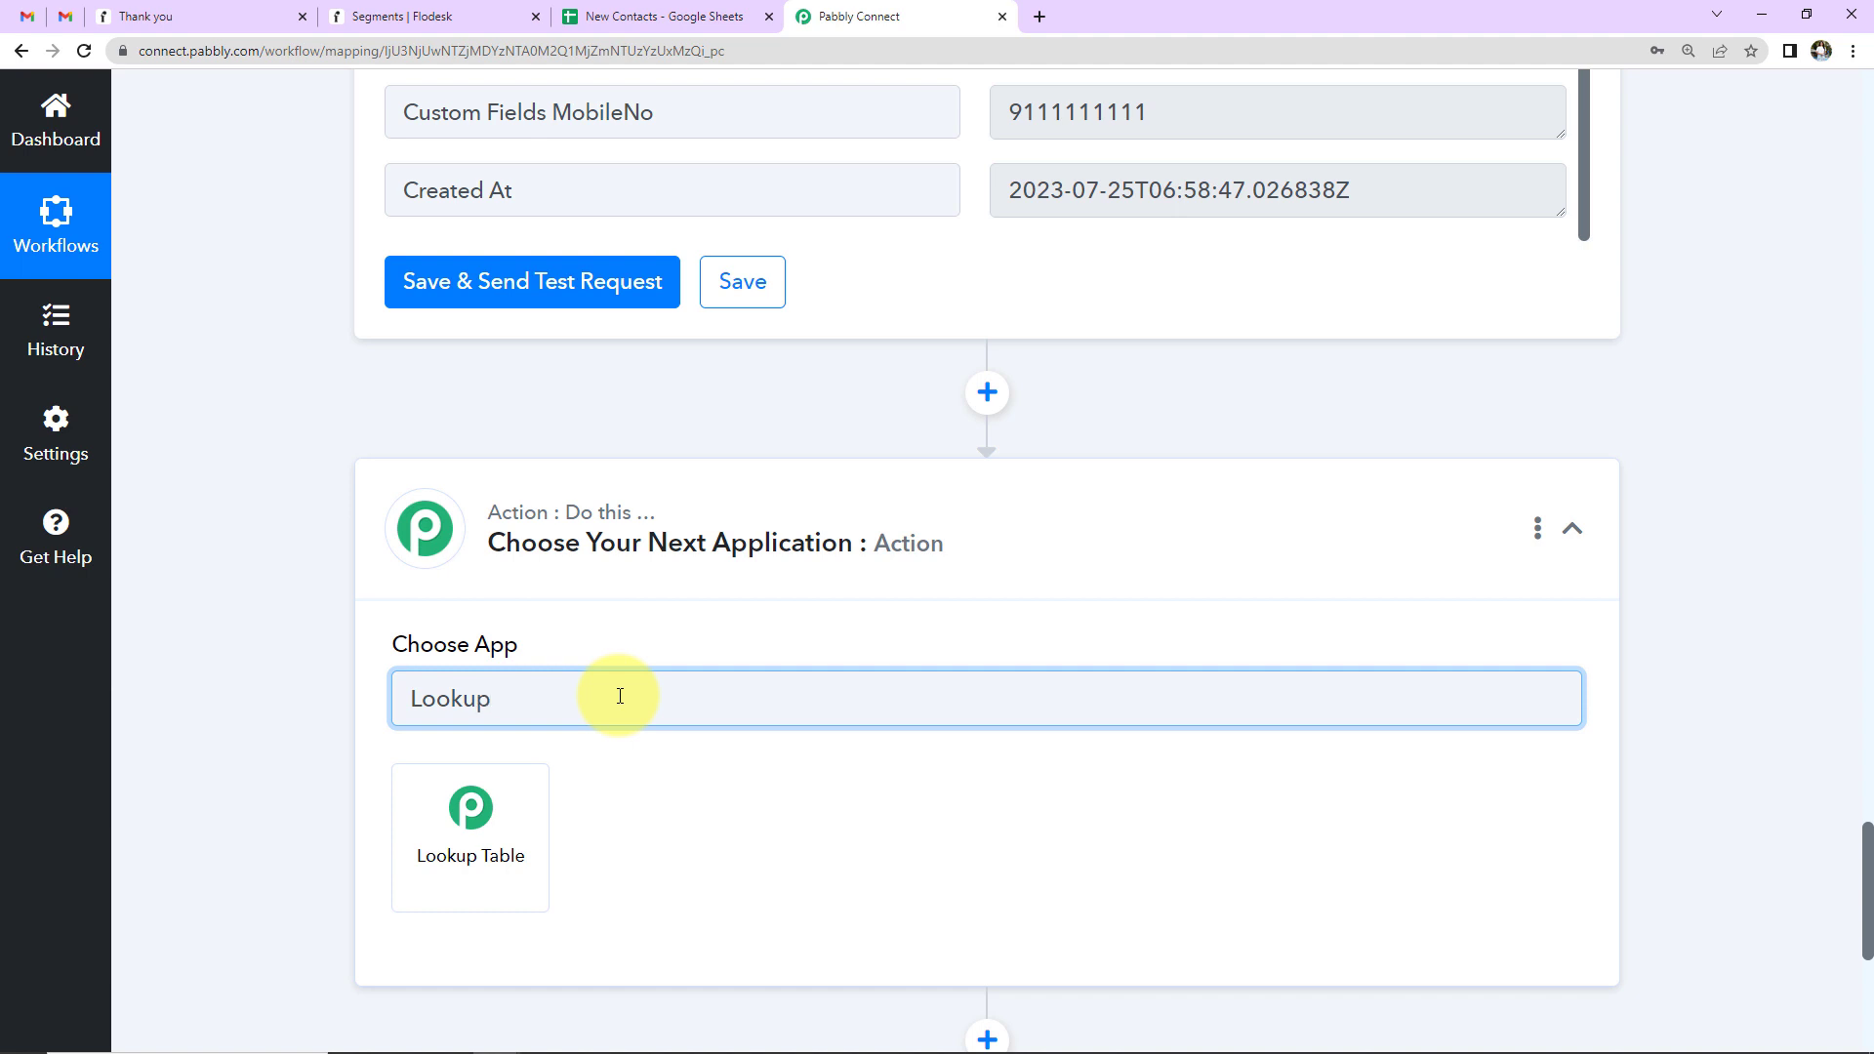
pyautogui.click(468, 893)
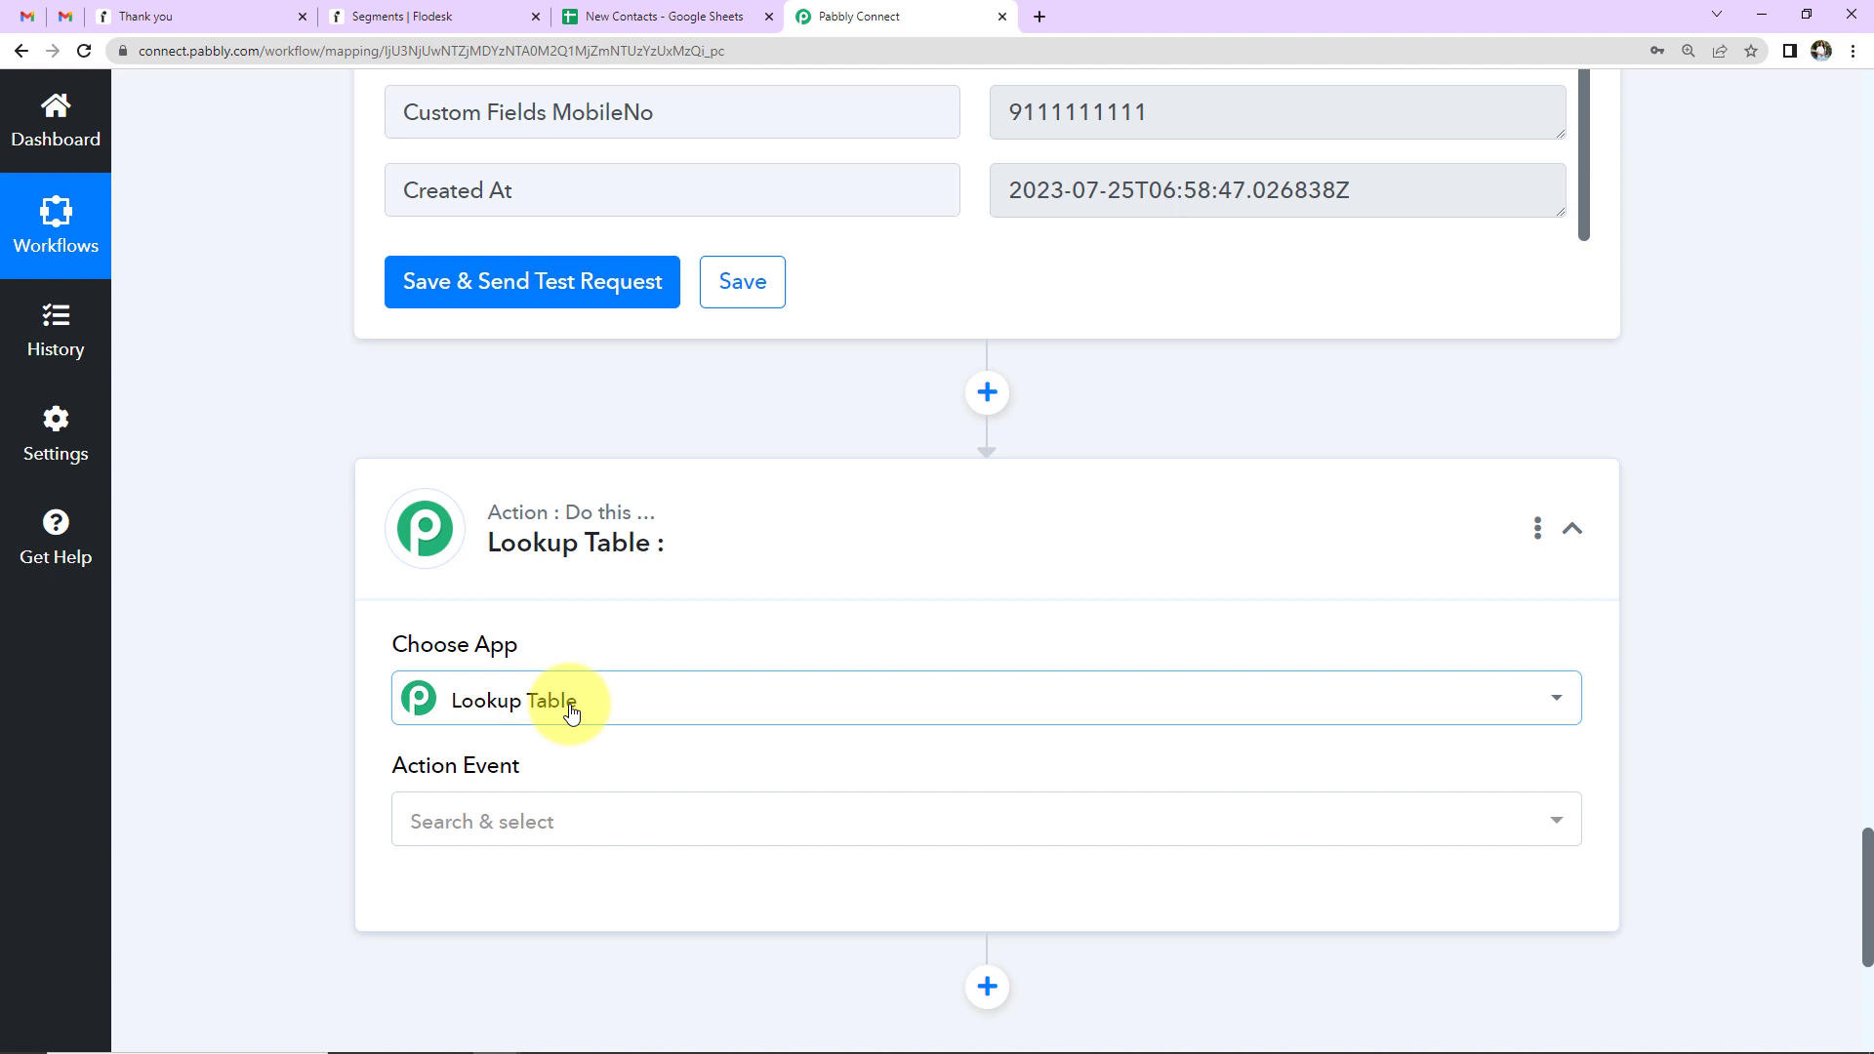
pyautogui.click(465, 823)
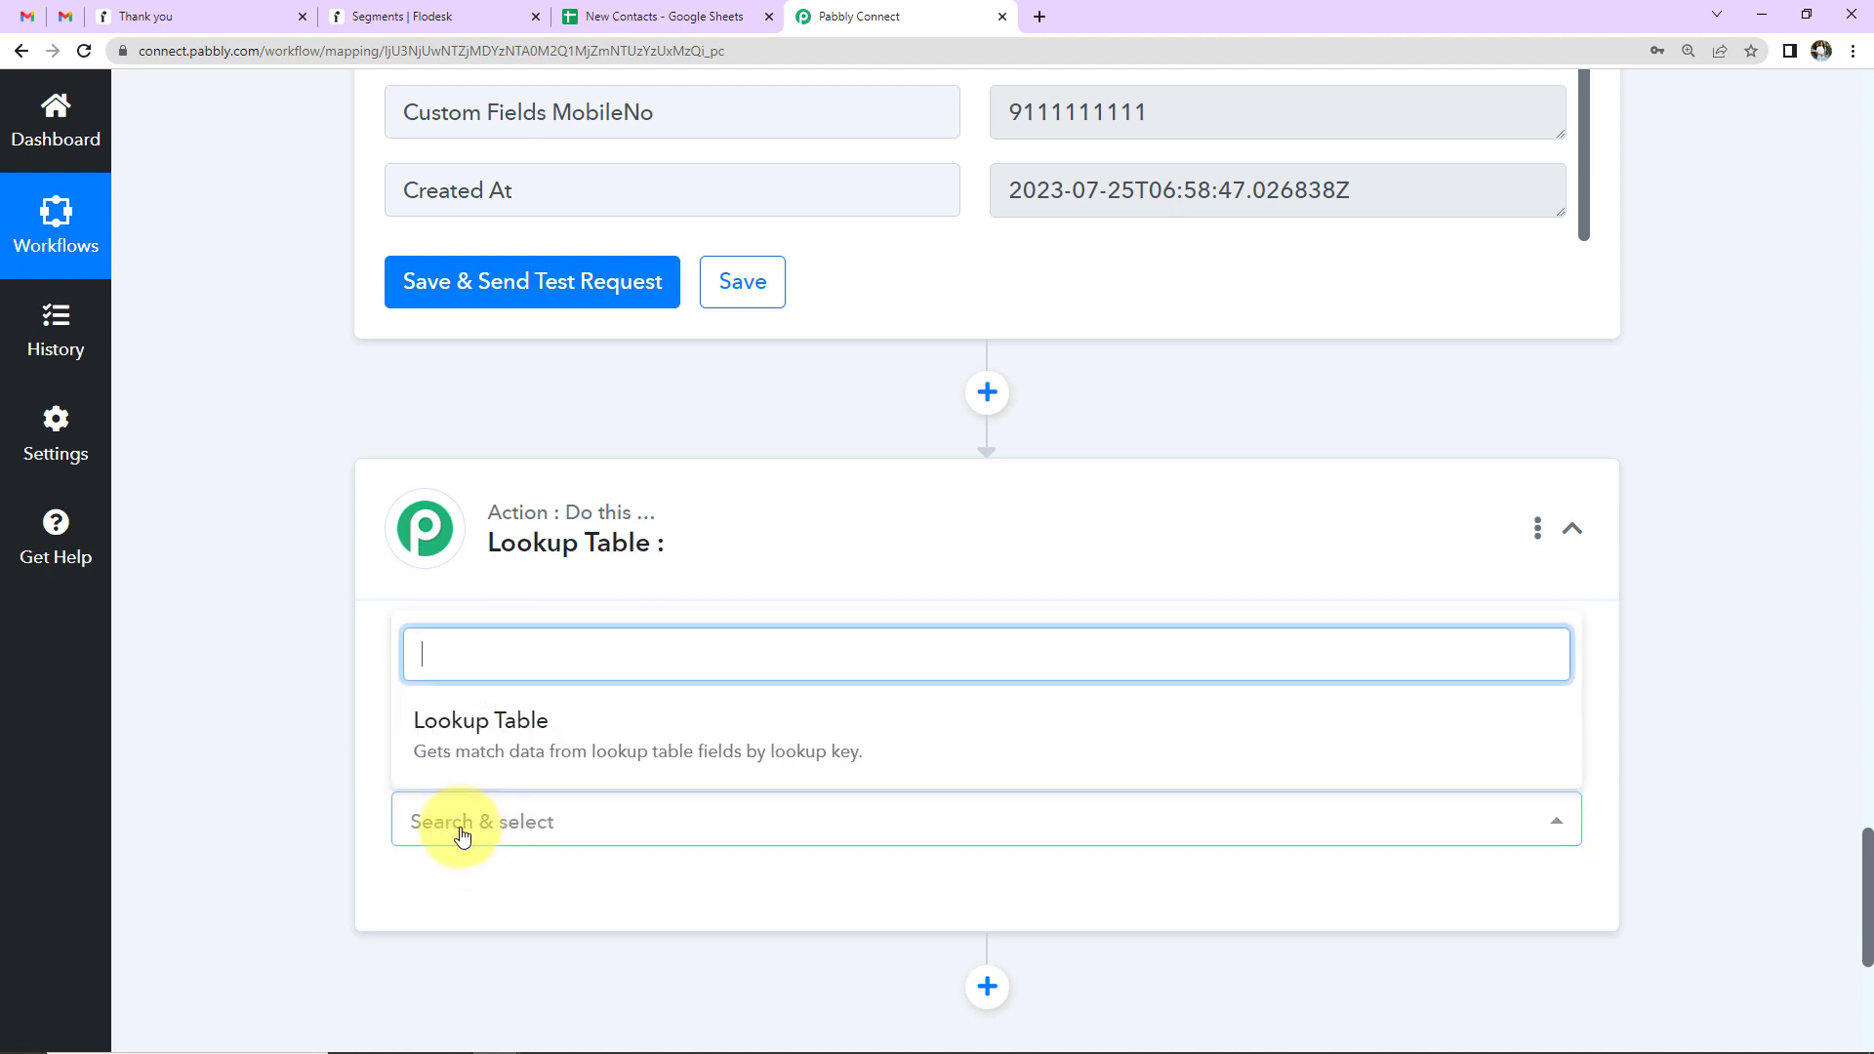
pyautogui.click(485, 766)
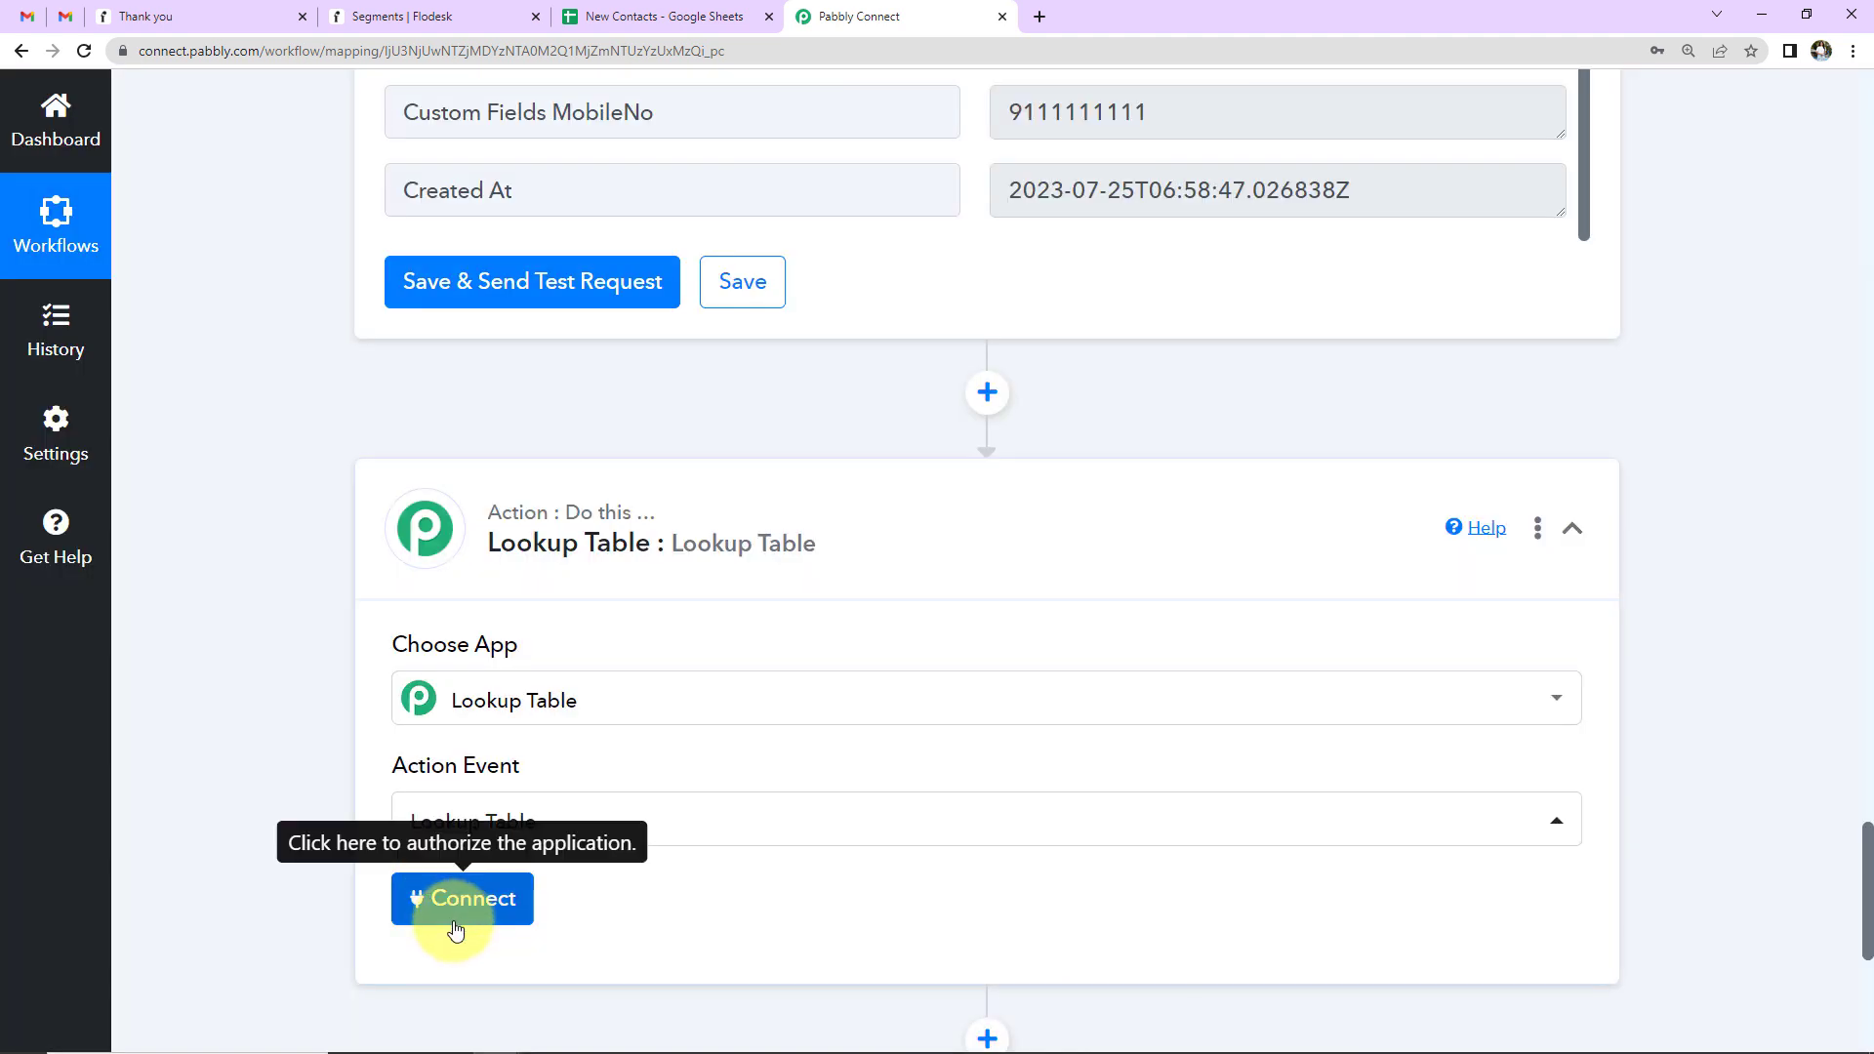
pyautogui.click(456, 927)
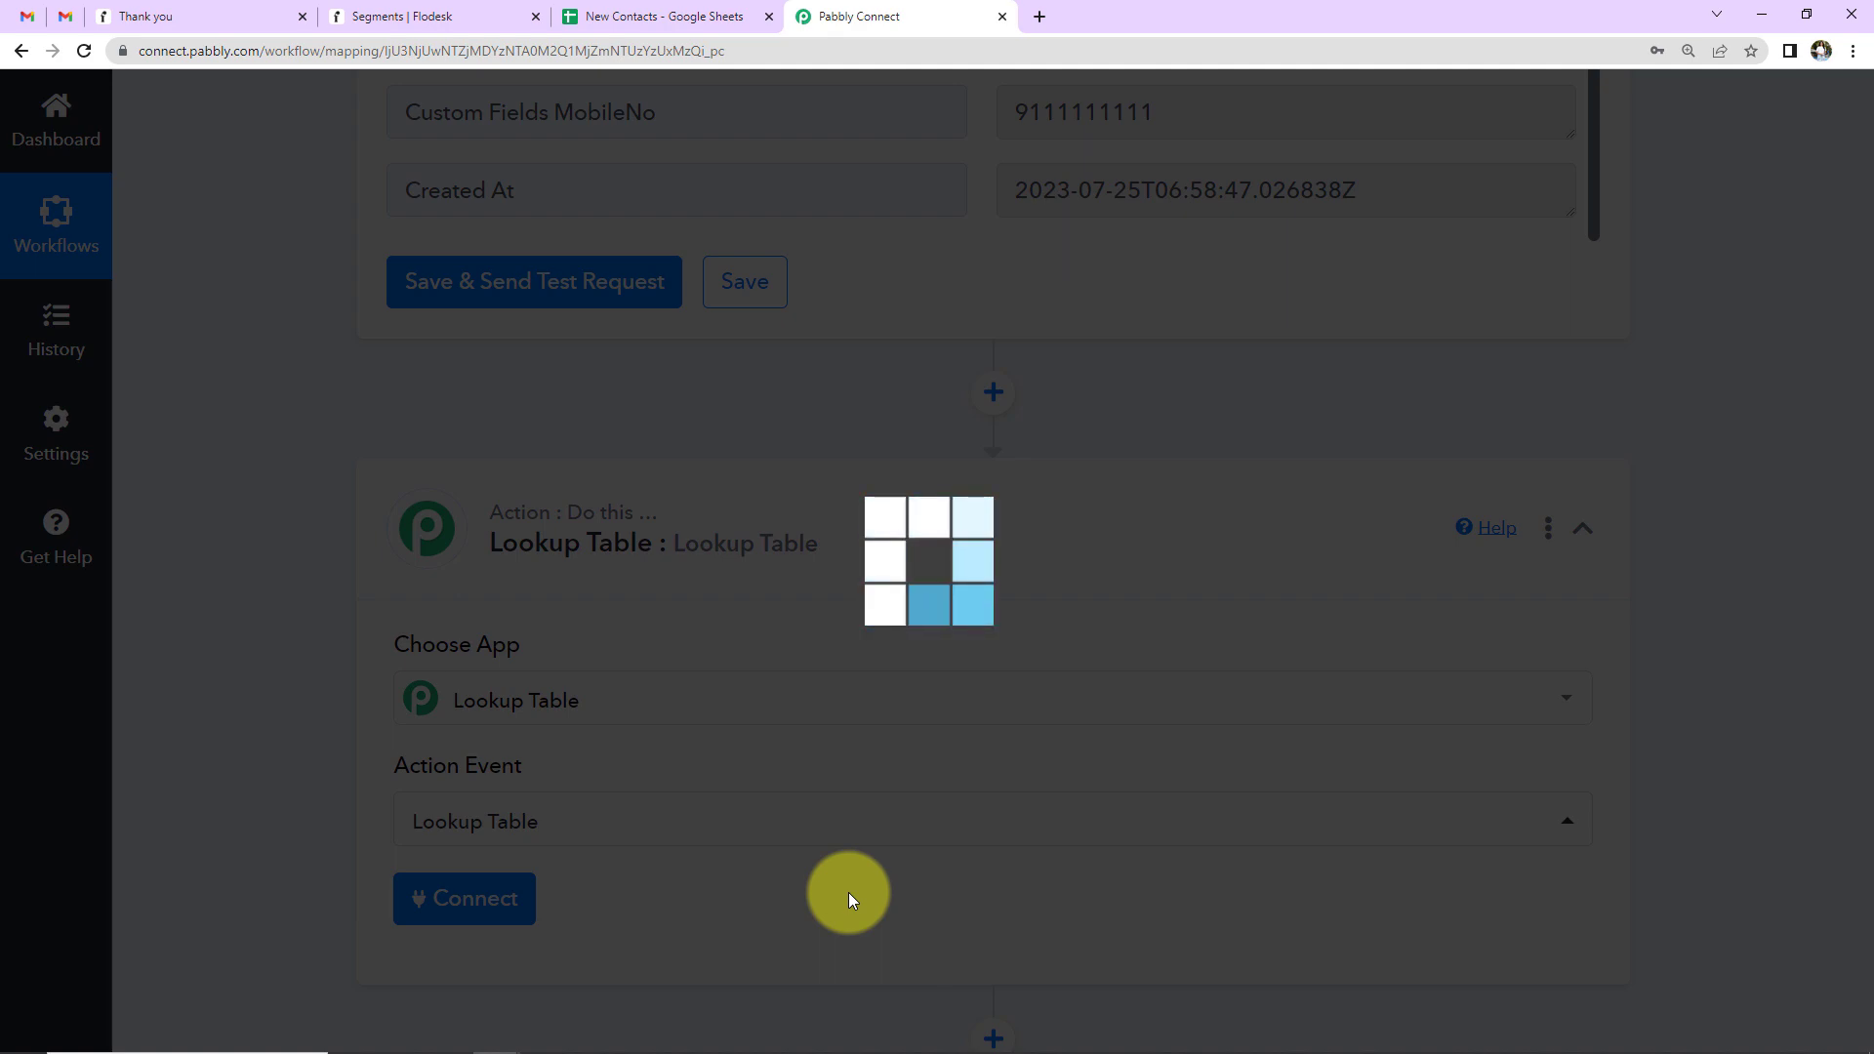
pyautogui.scroll(-7, 848, 892)
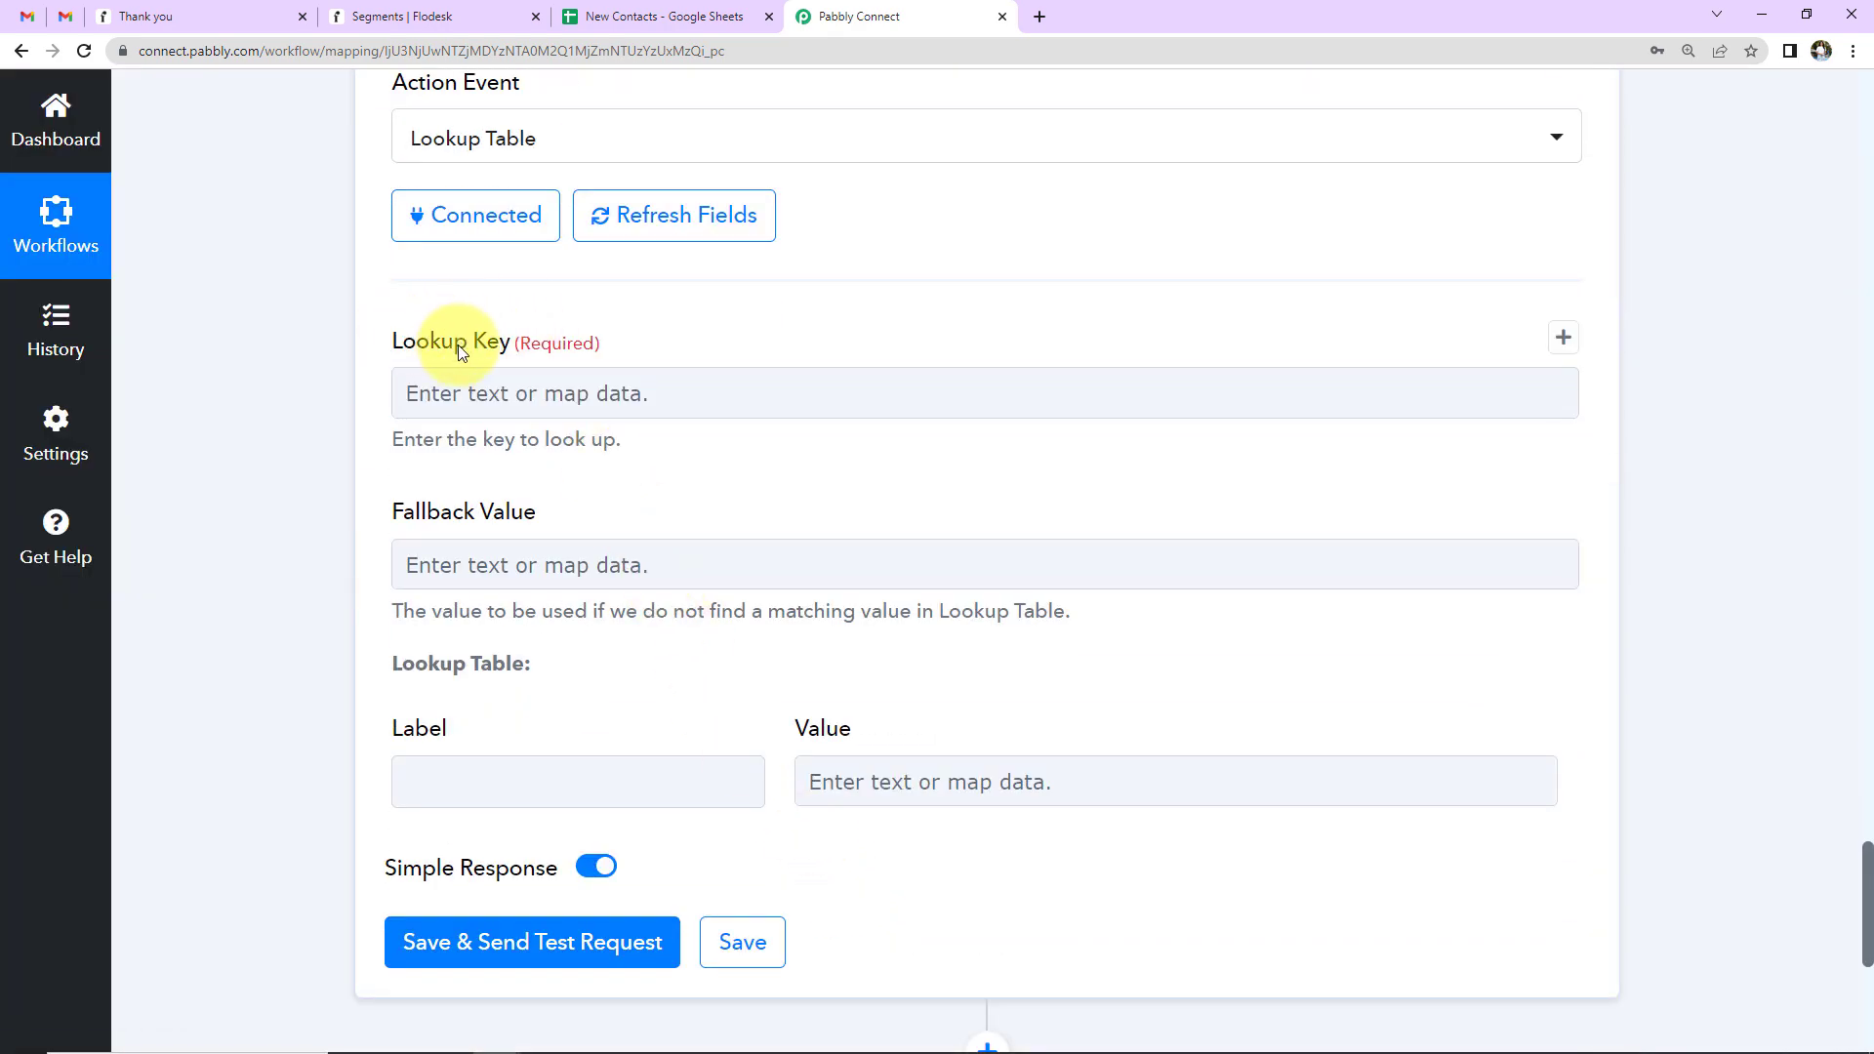
# - Map the Lookup Key to the Google Sheets Course Name field (Spoken English Course)
pyautogui.click(466, 401)
pyautogui.click(464, 400)
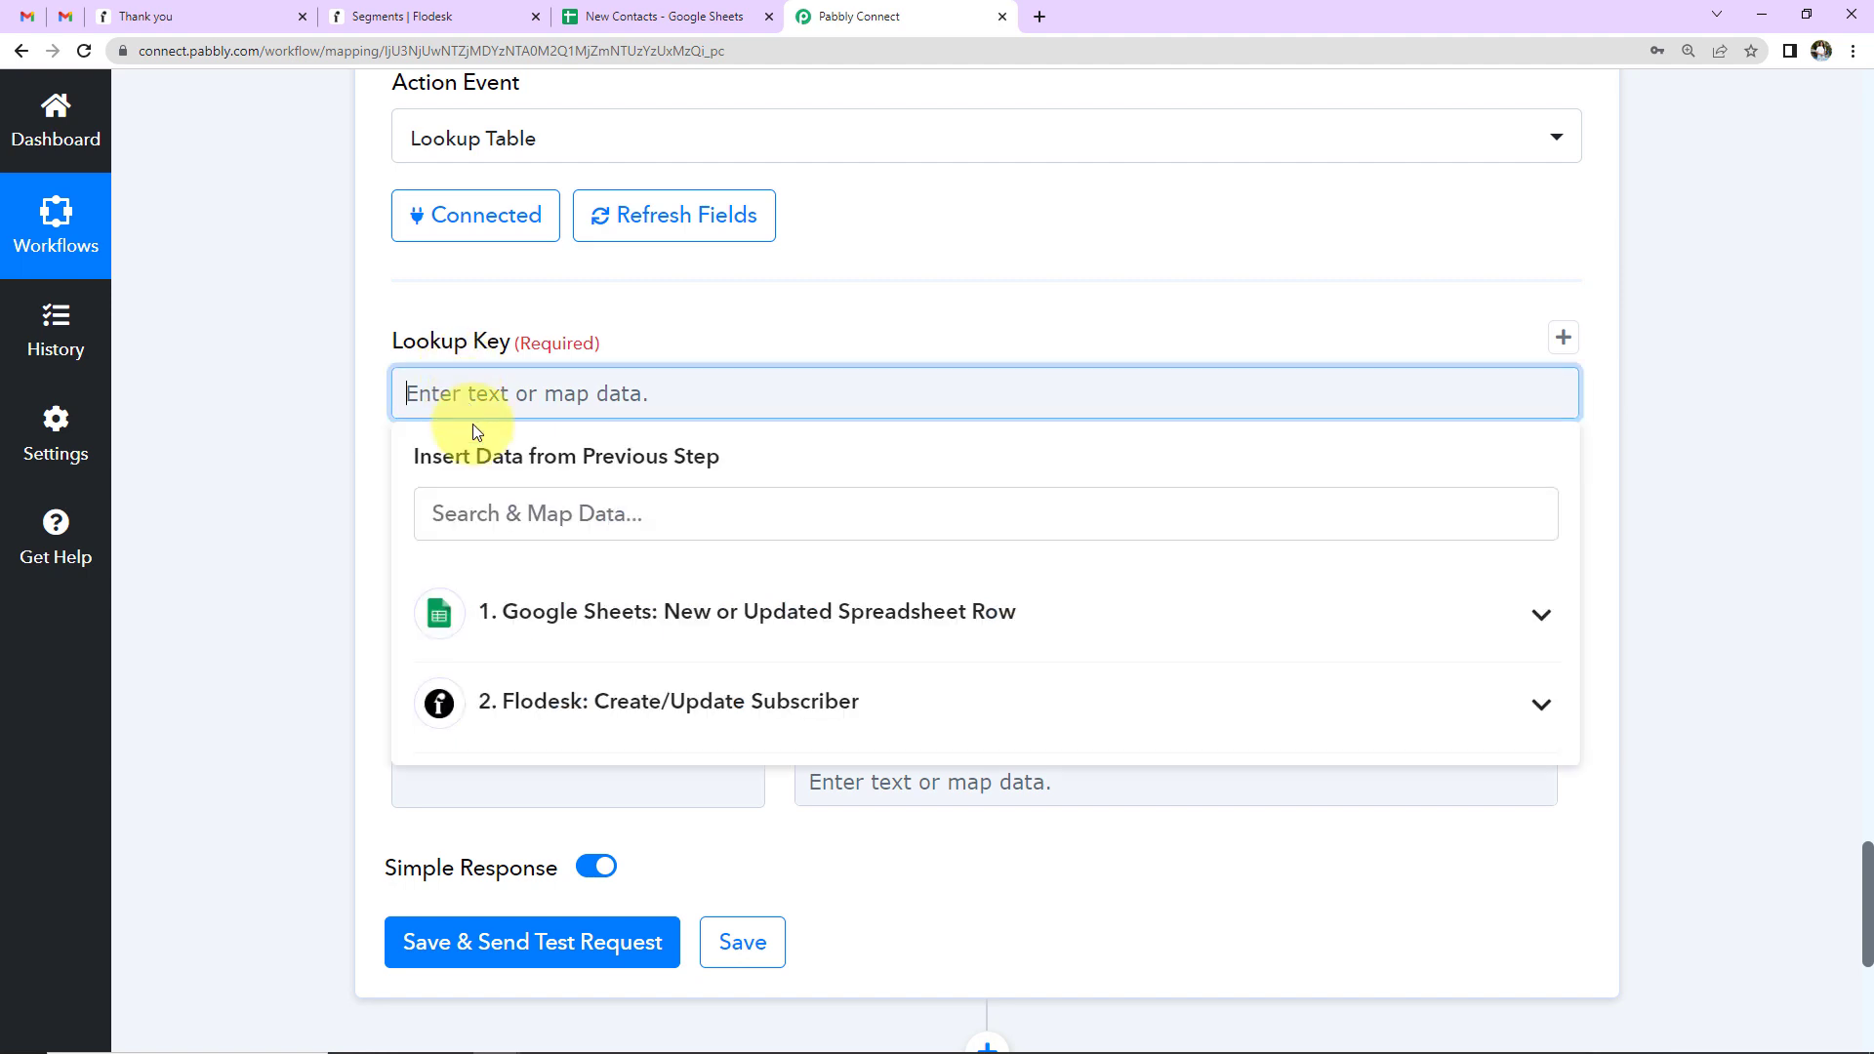
pyautogui.click(495, 607)
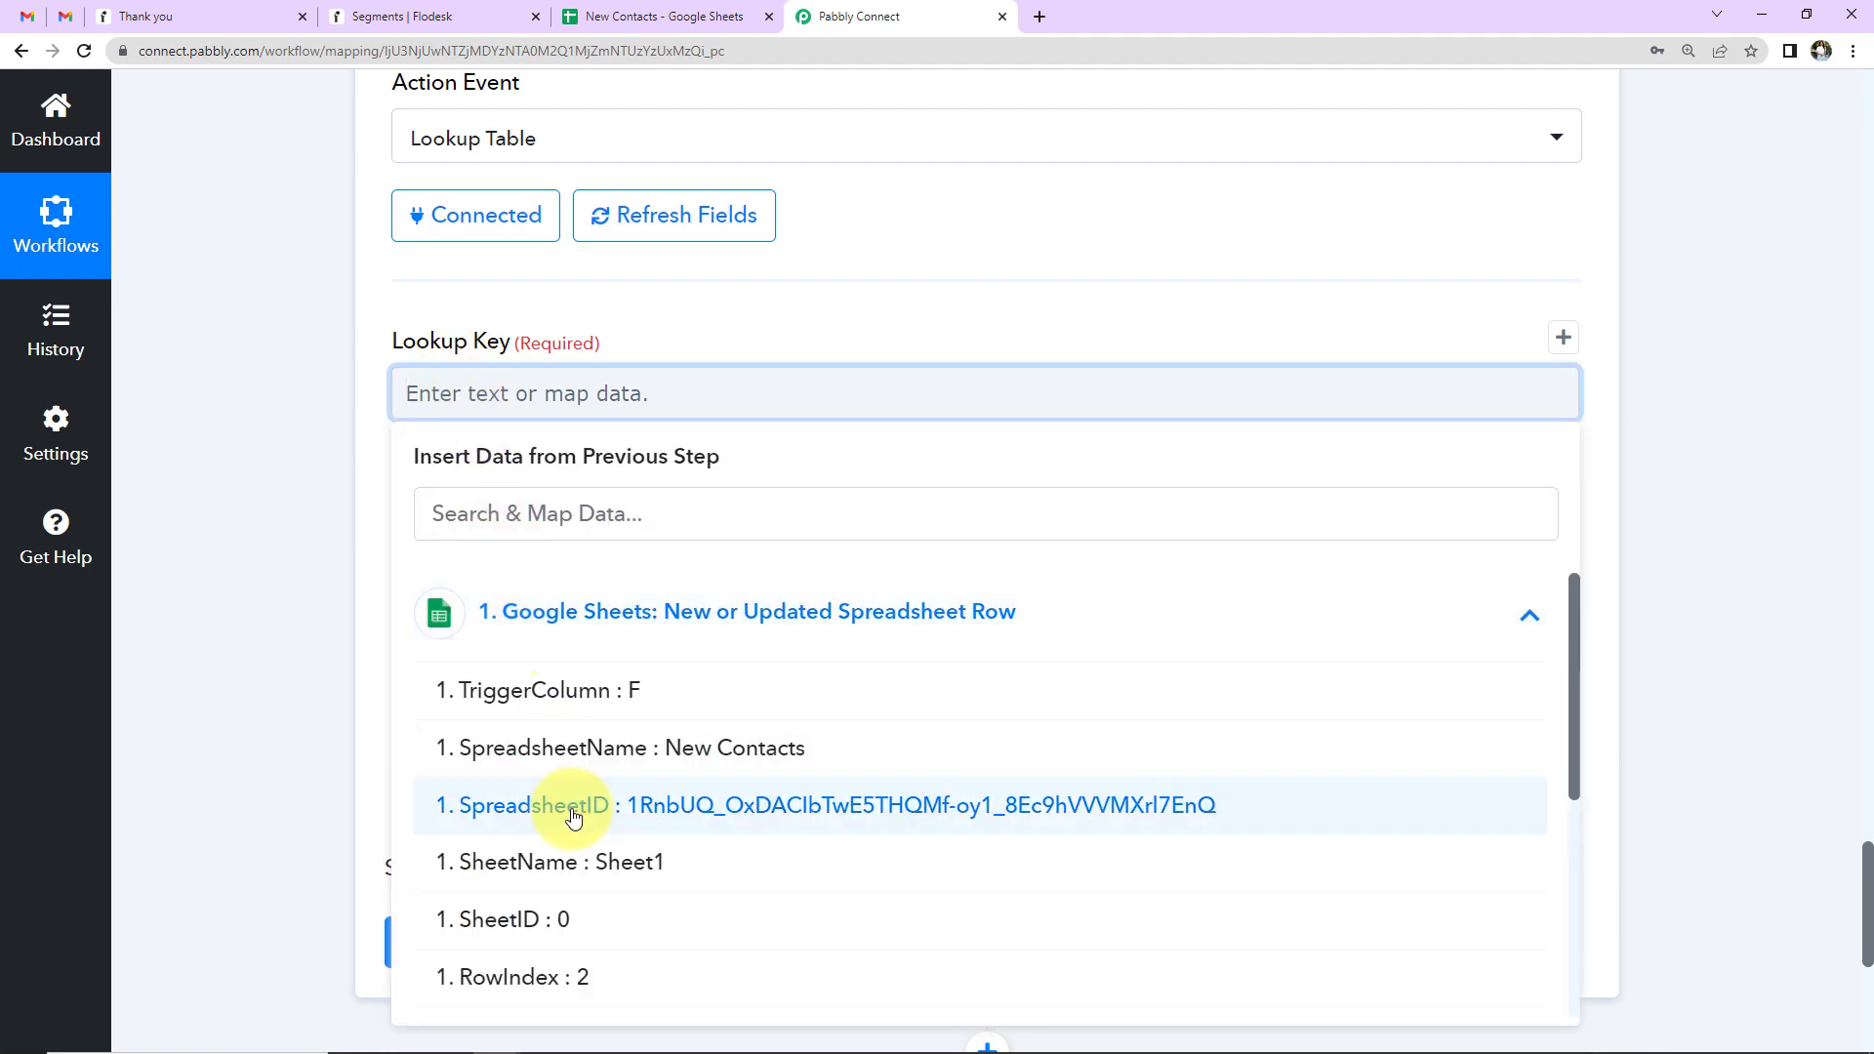
pyautogui.scroll(-2, 547, 820)
pyautogui.scroll(-2, 570, 828)
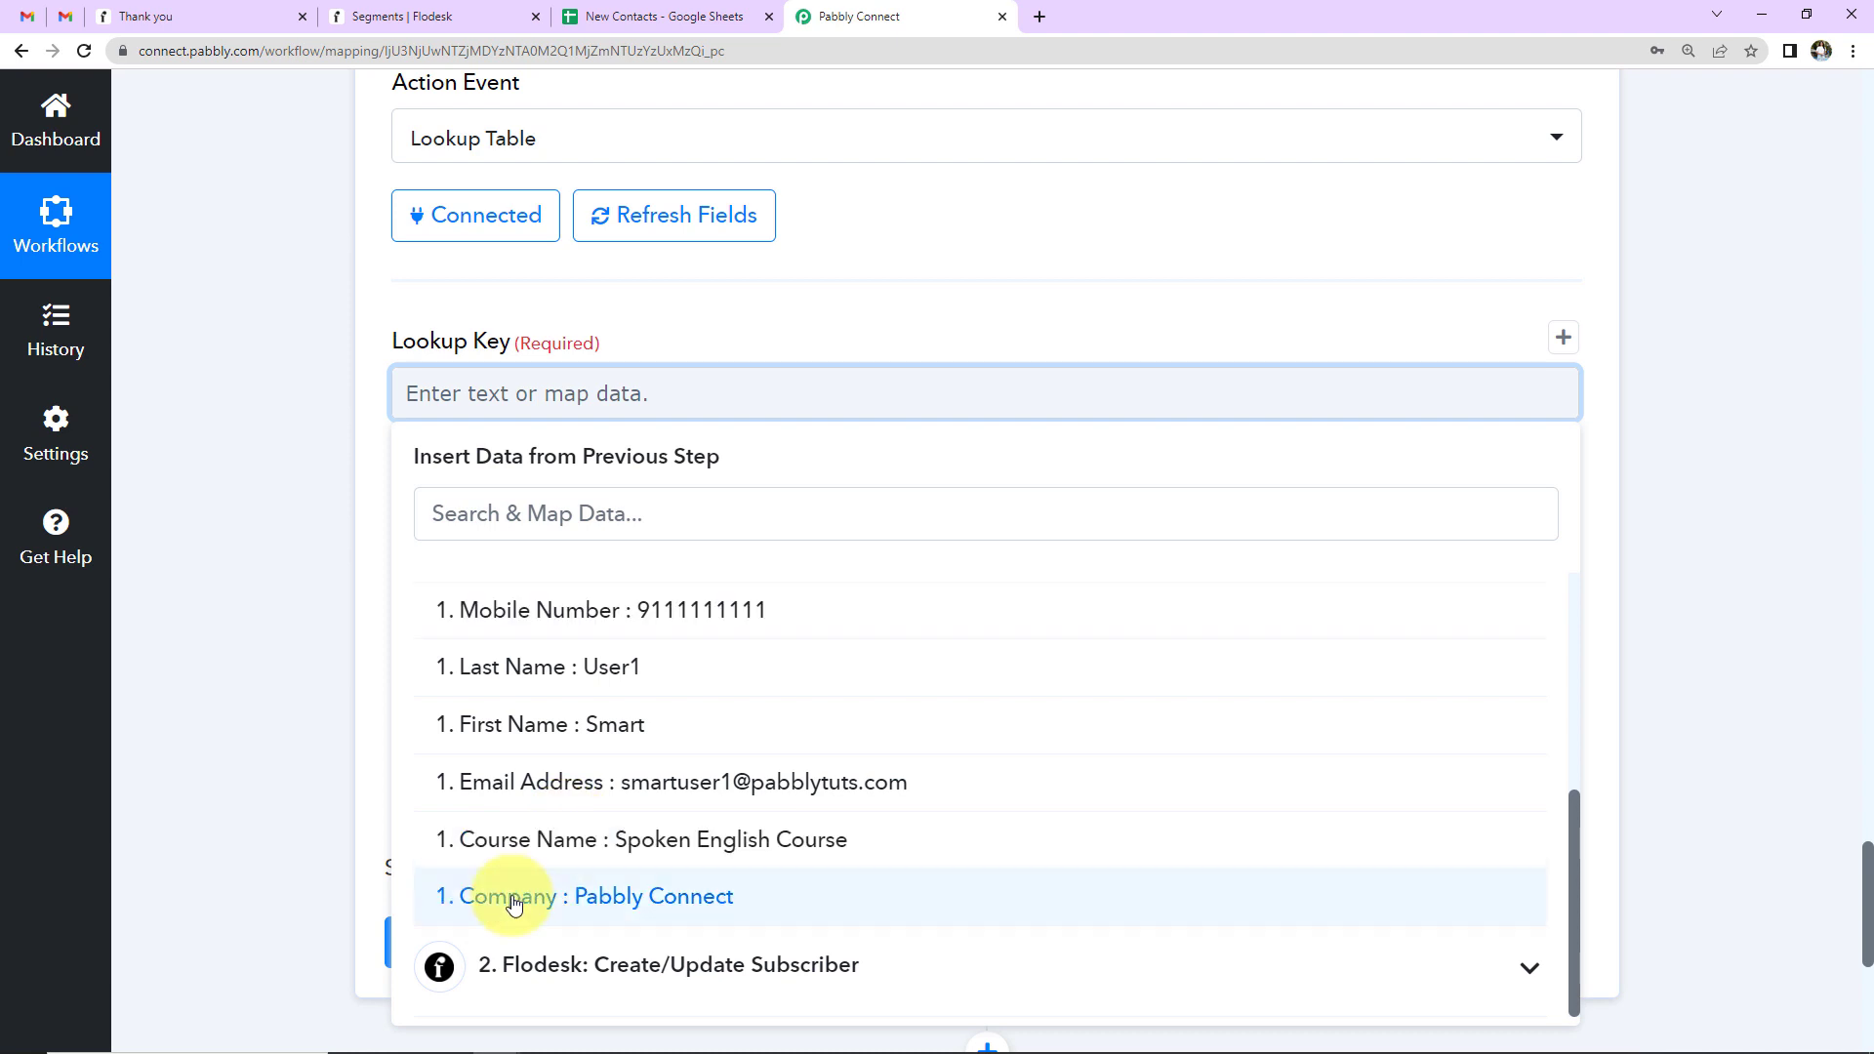
pyautogui.click(460, 852)
pyautogui.click(294, 509)
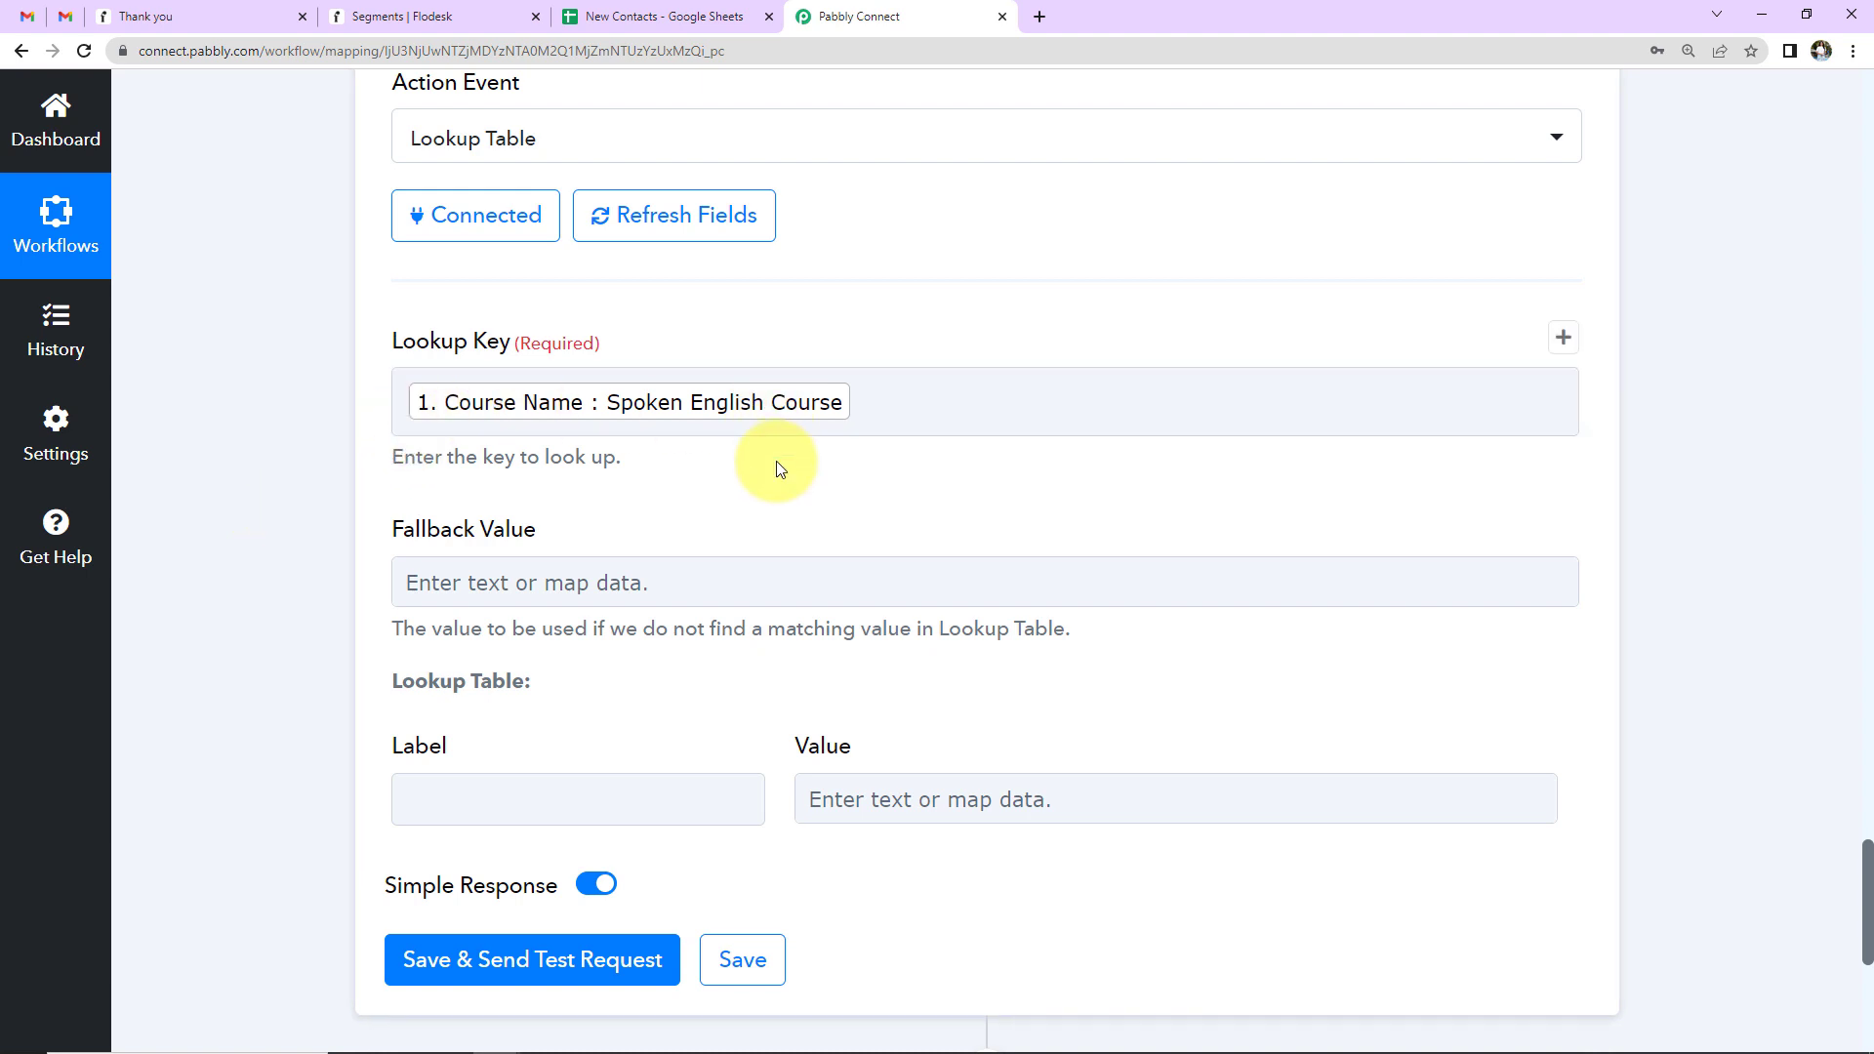
pyautogui.scroll(-5, 776, 461)
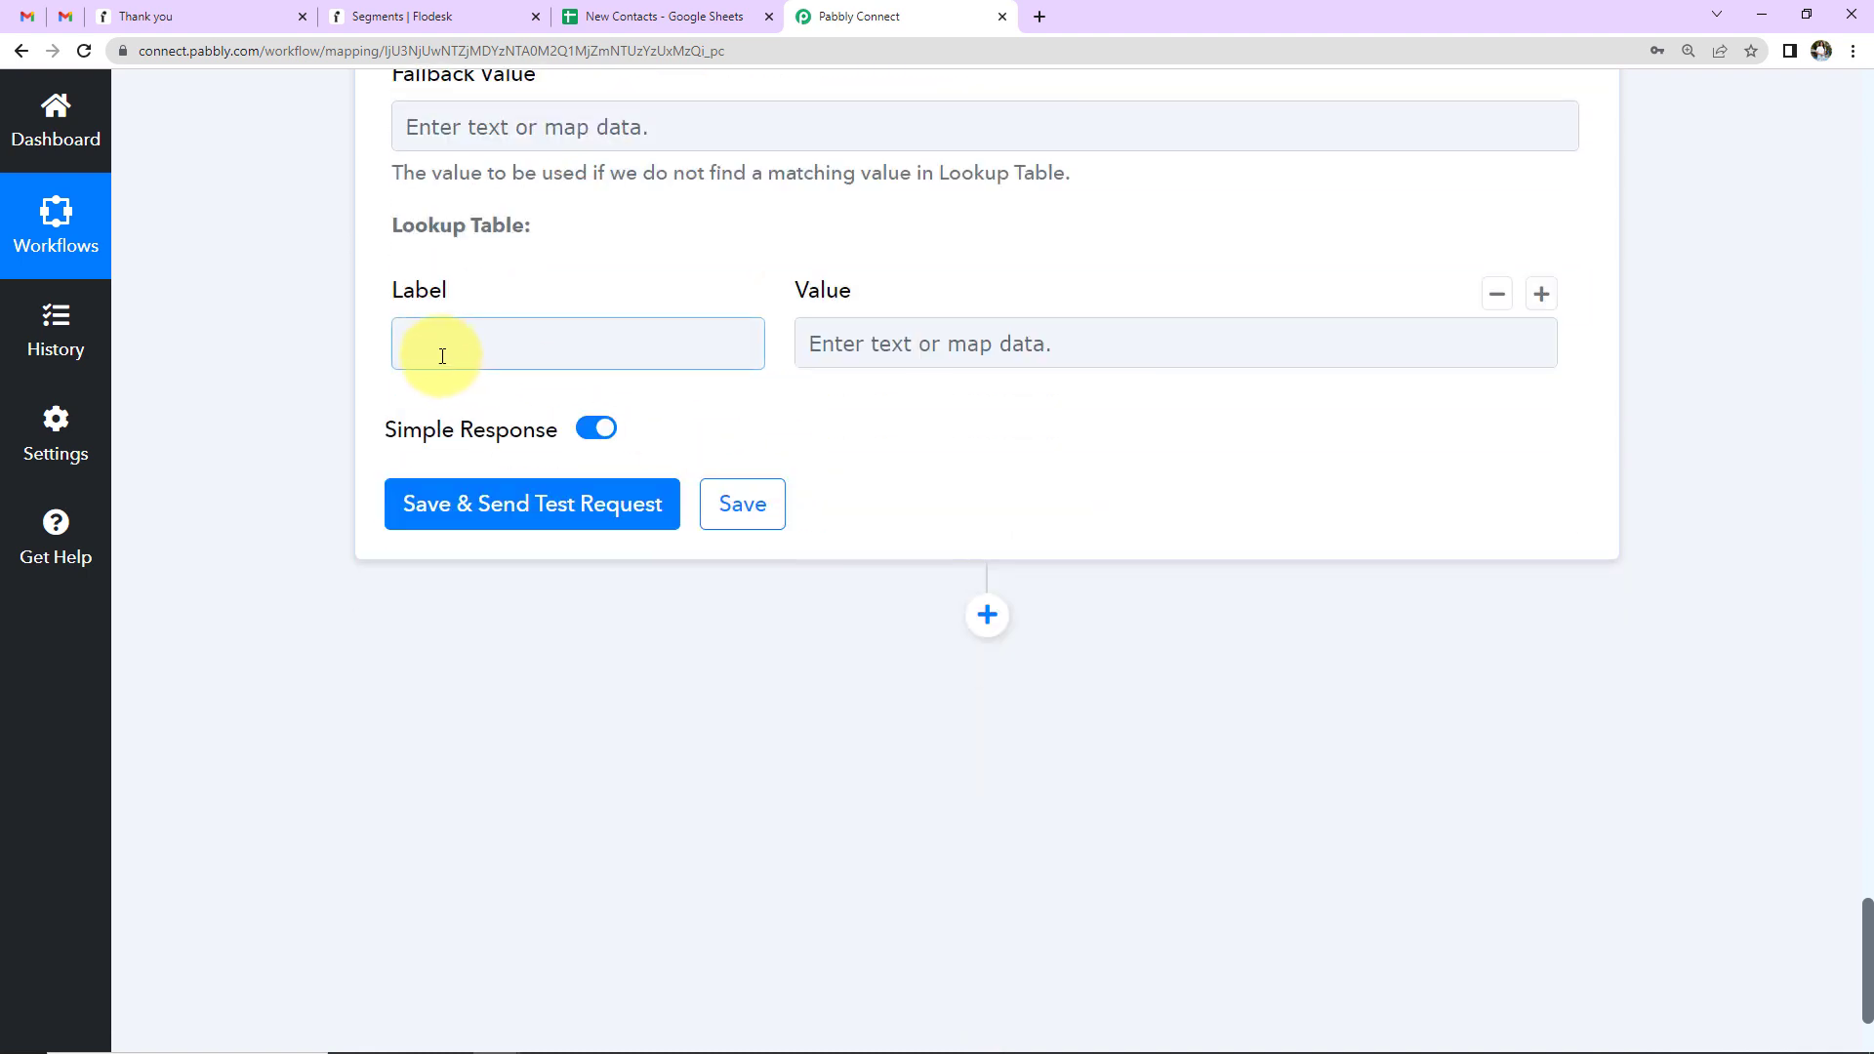
# - Fill the first lookup row: label Spoken English Course, value its Flodesk segment ID 64be104fad3d49765e59516d
pyautogui.click(442, 356)
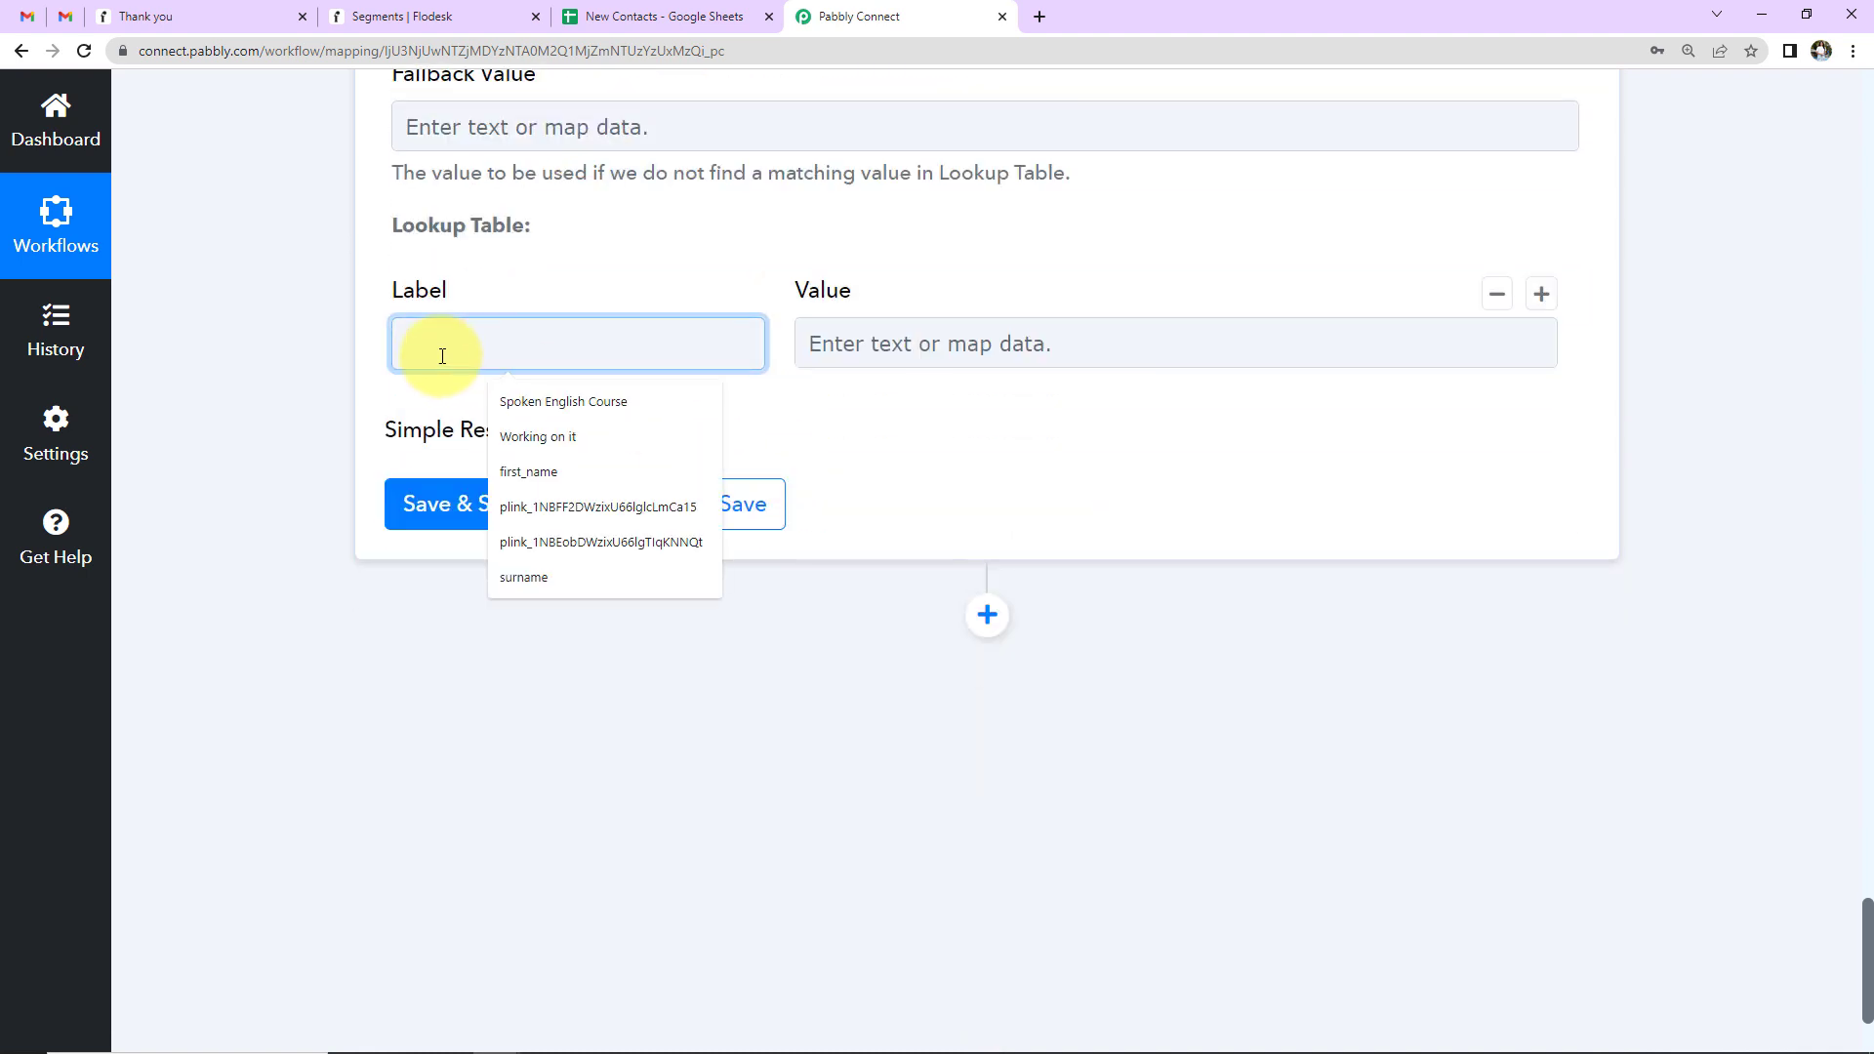
pyautogui.click(545, 408)
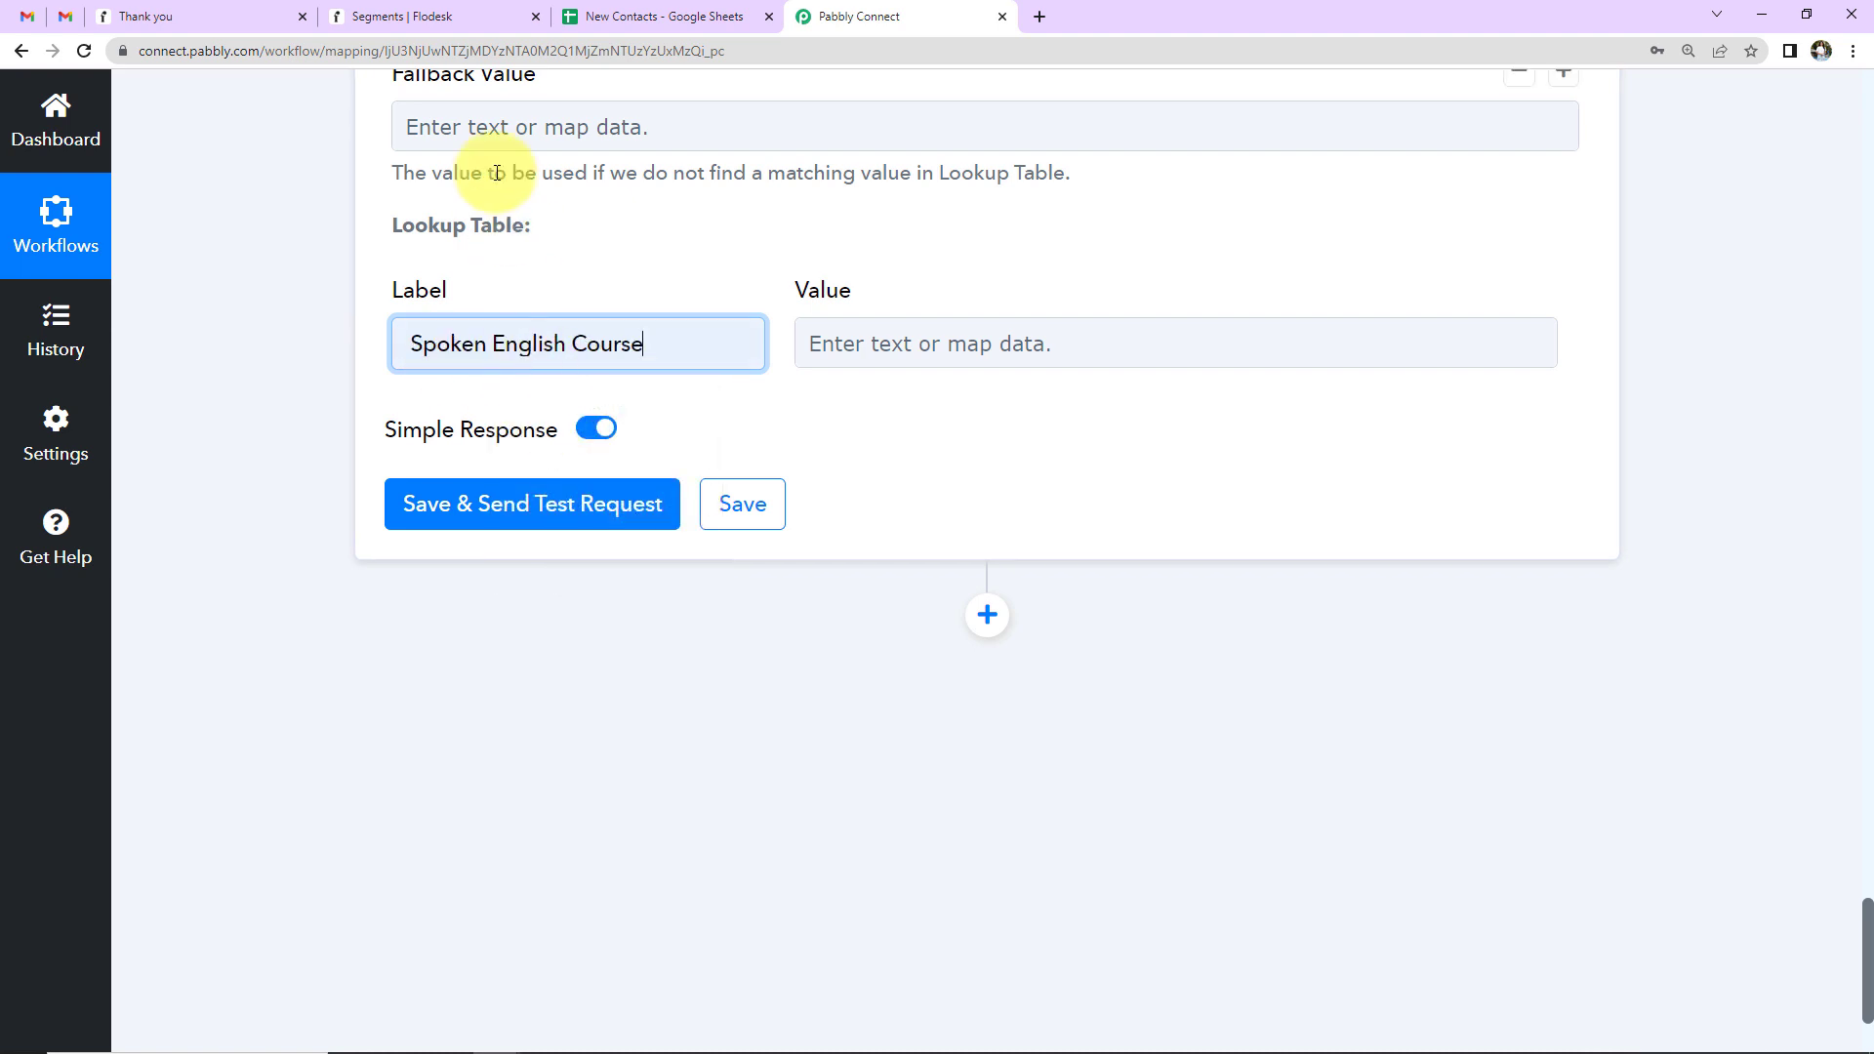
pyautogui.click(436, 17)
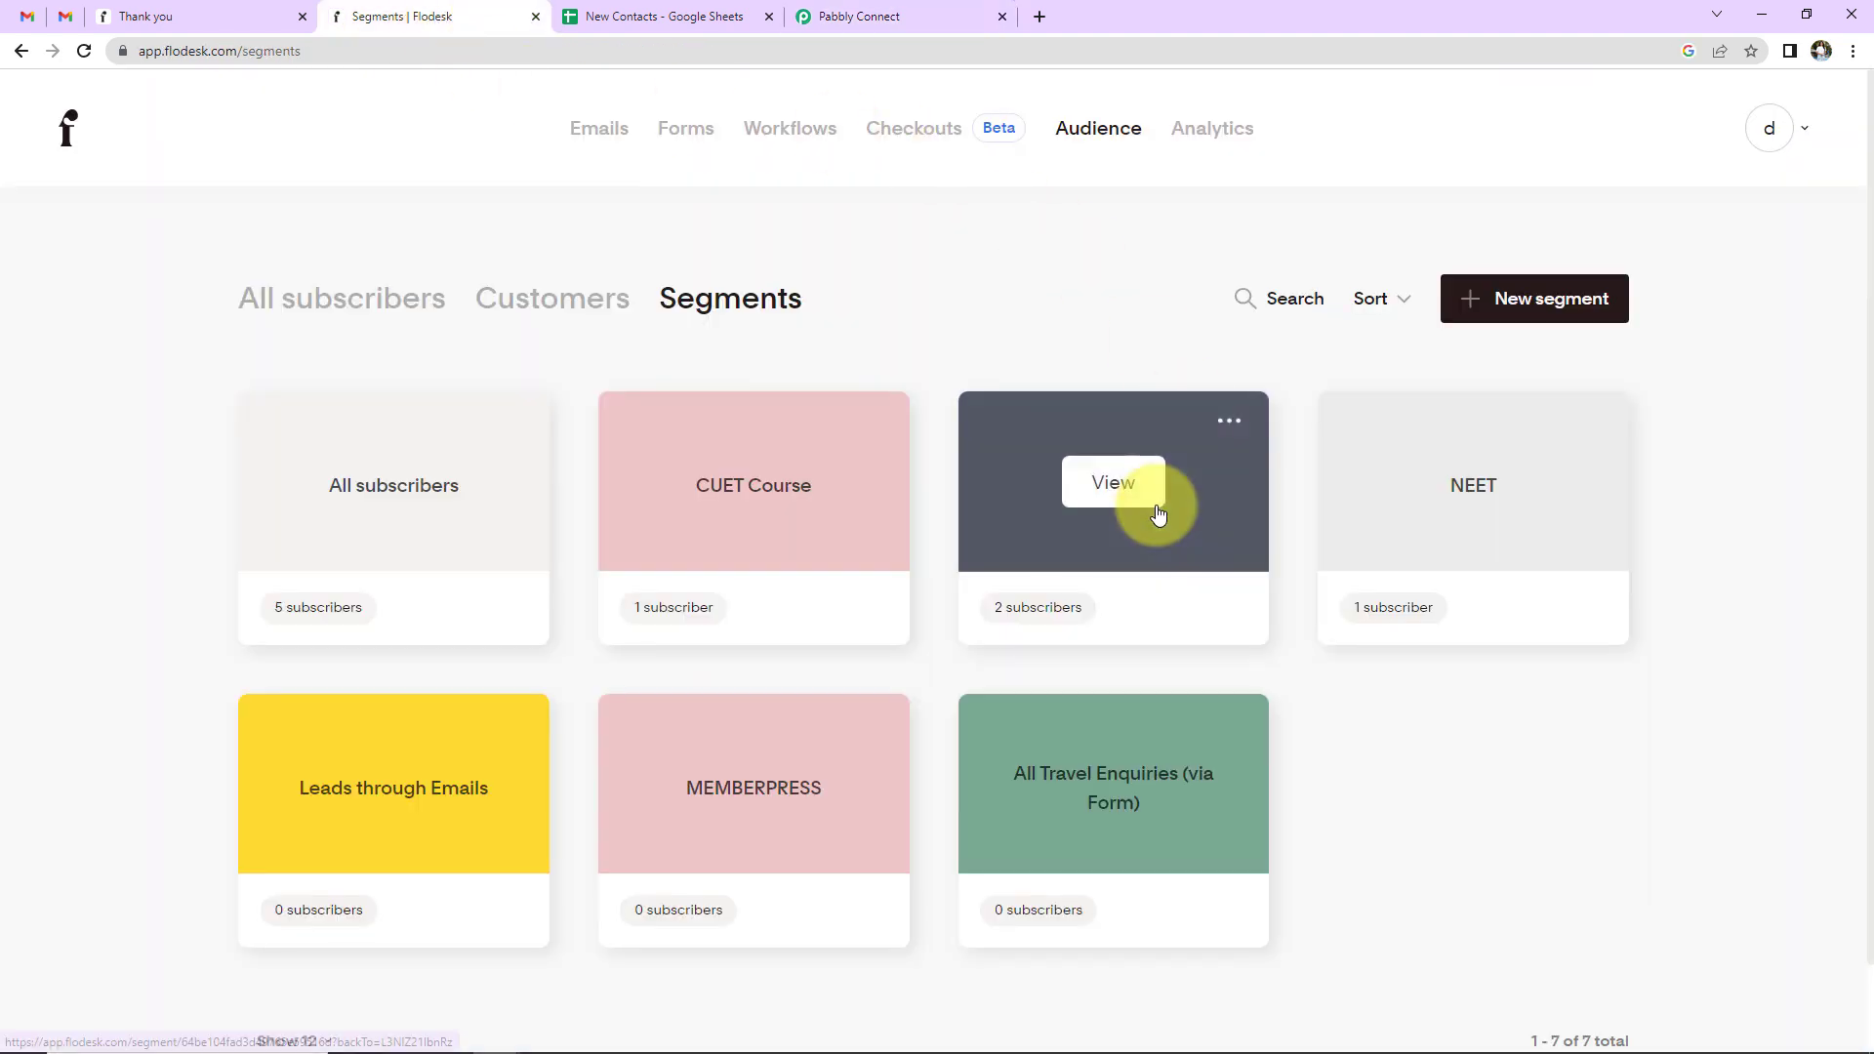
pyautogui.click(1152, 498)
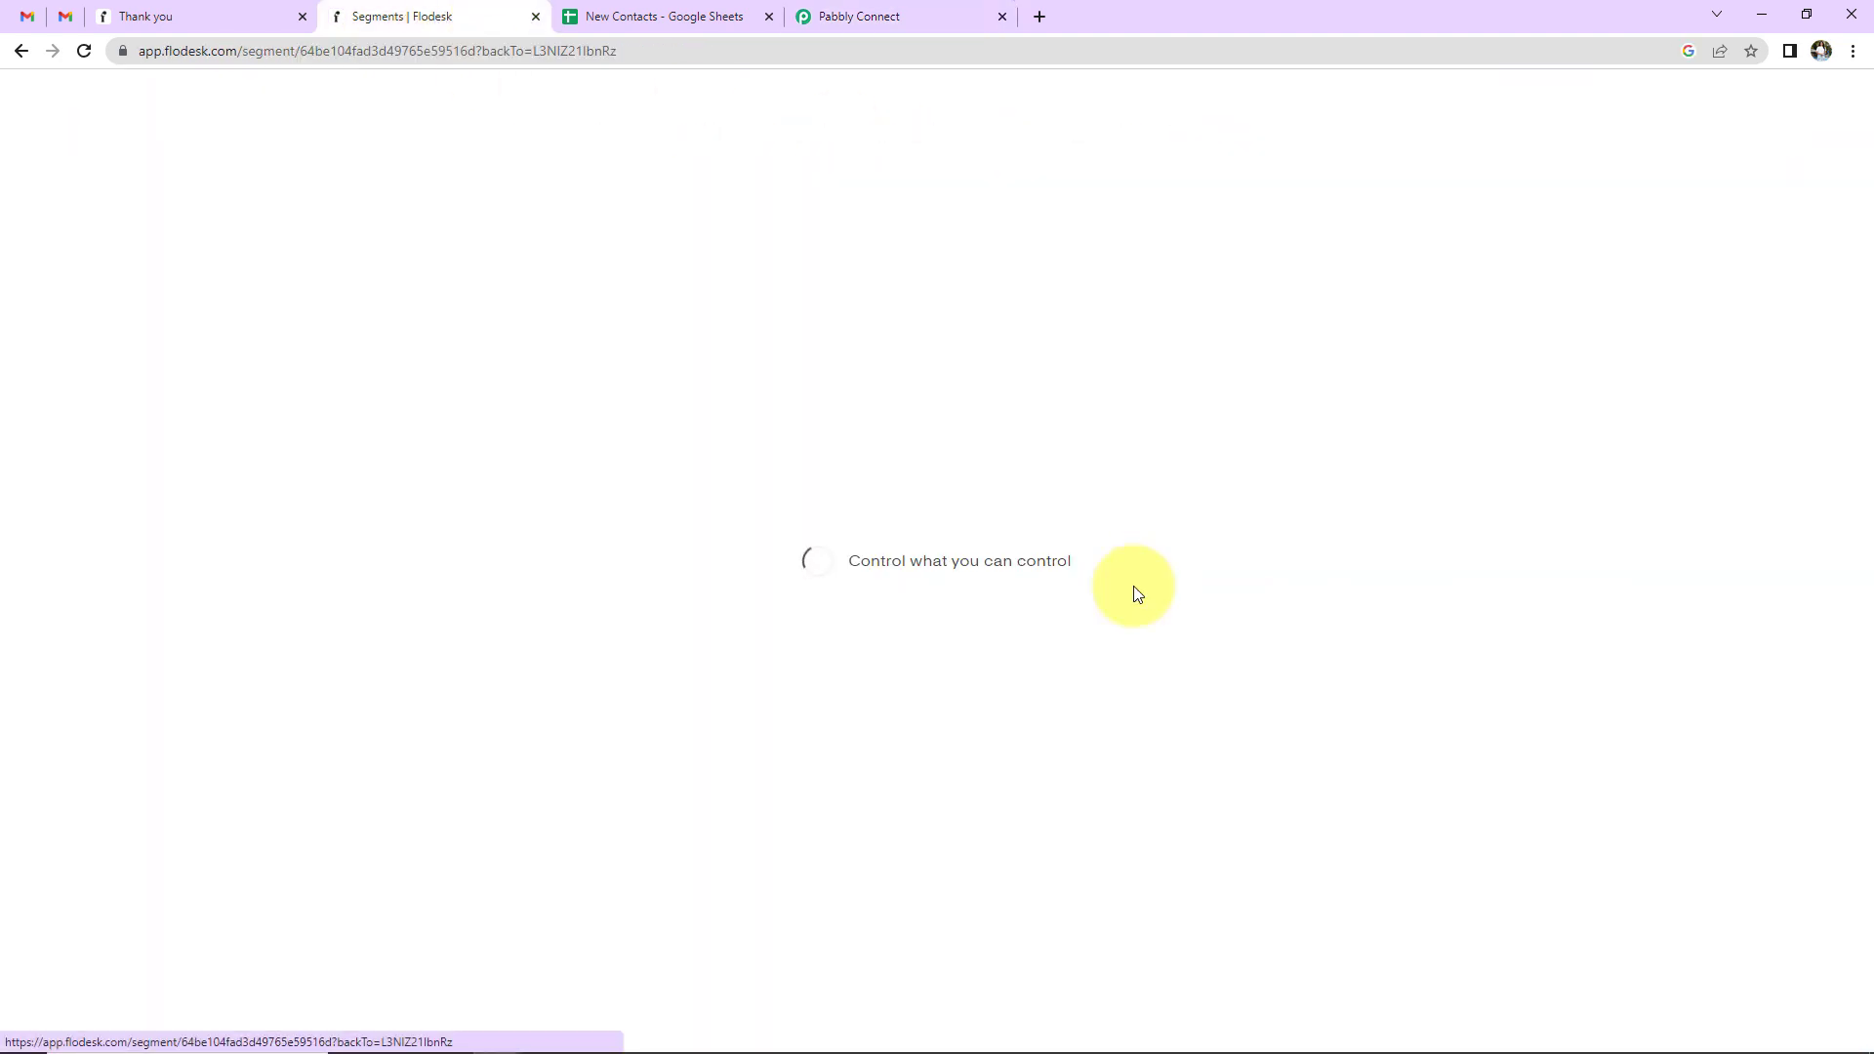
pyautogui.doubleClick(388, 50)
pyautogui.rightClick(389, 50)
pyautogui.click(455, 157)
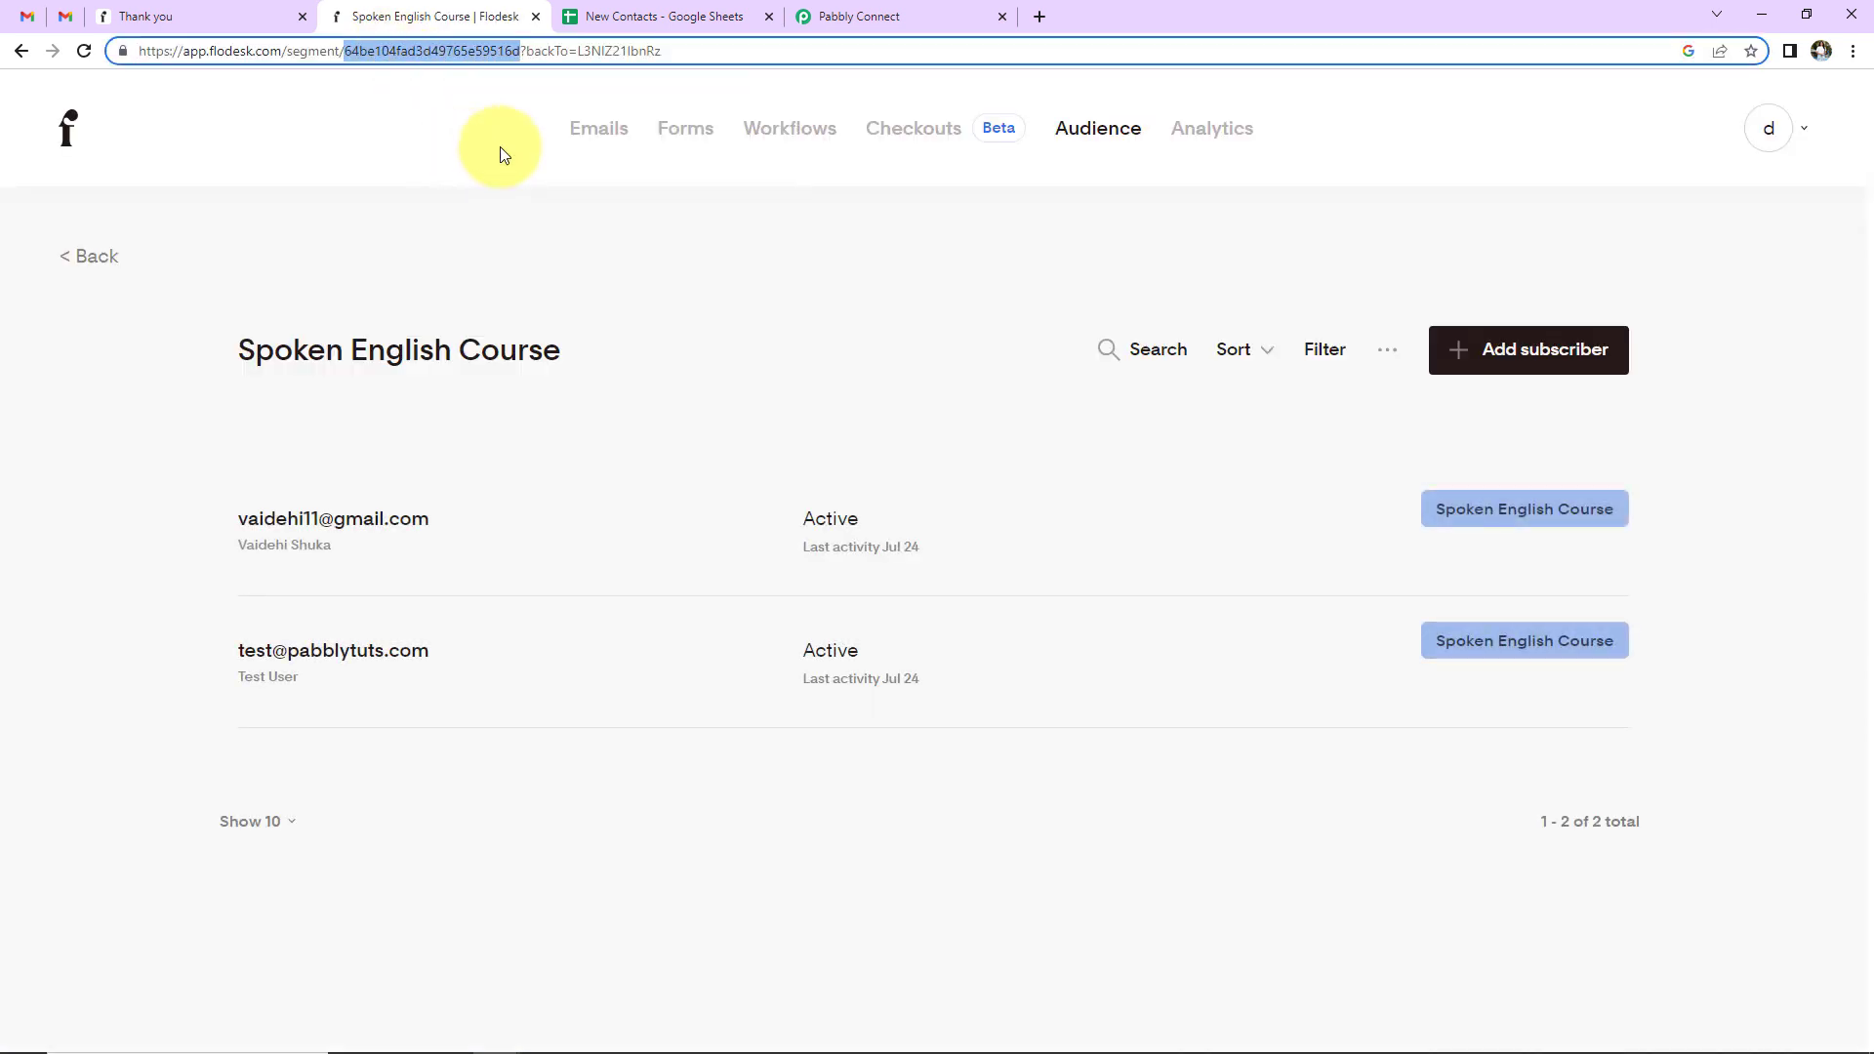
pyautogui.click(861, 27)
pyautogui.click(934, 343)
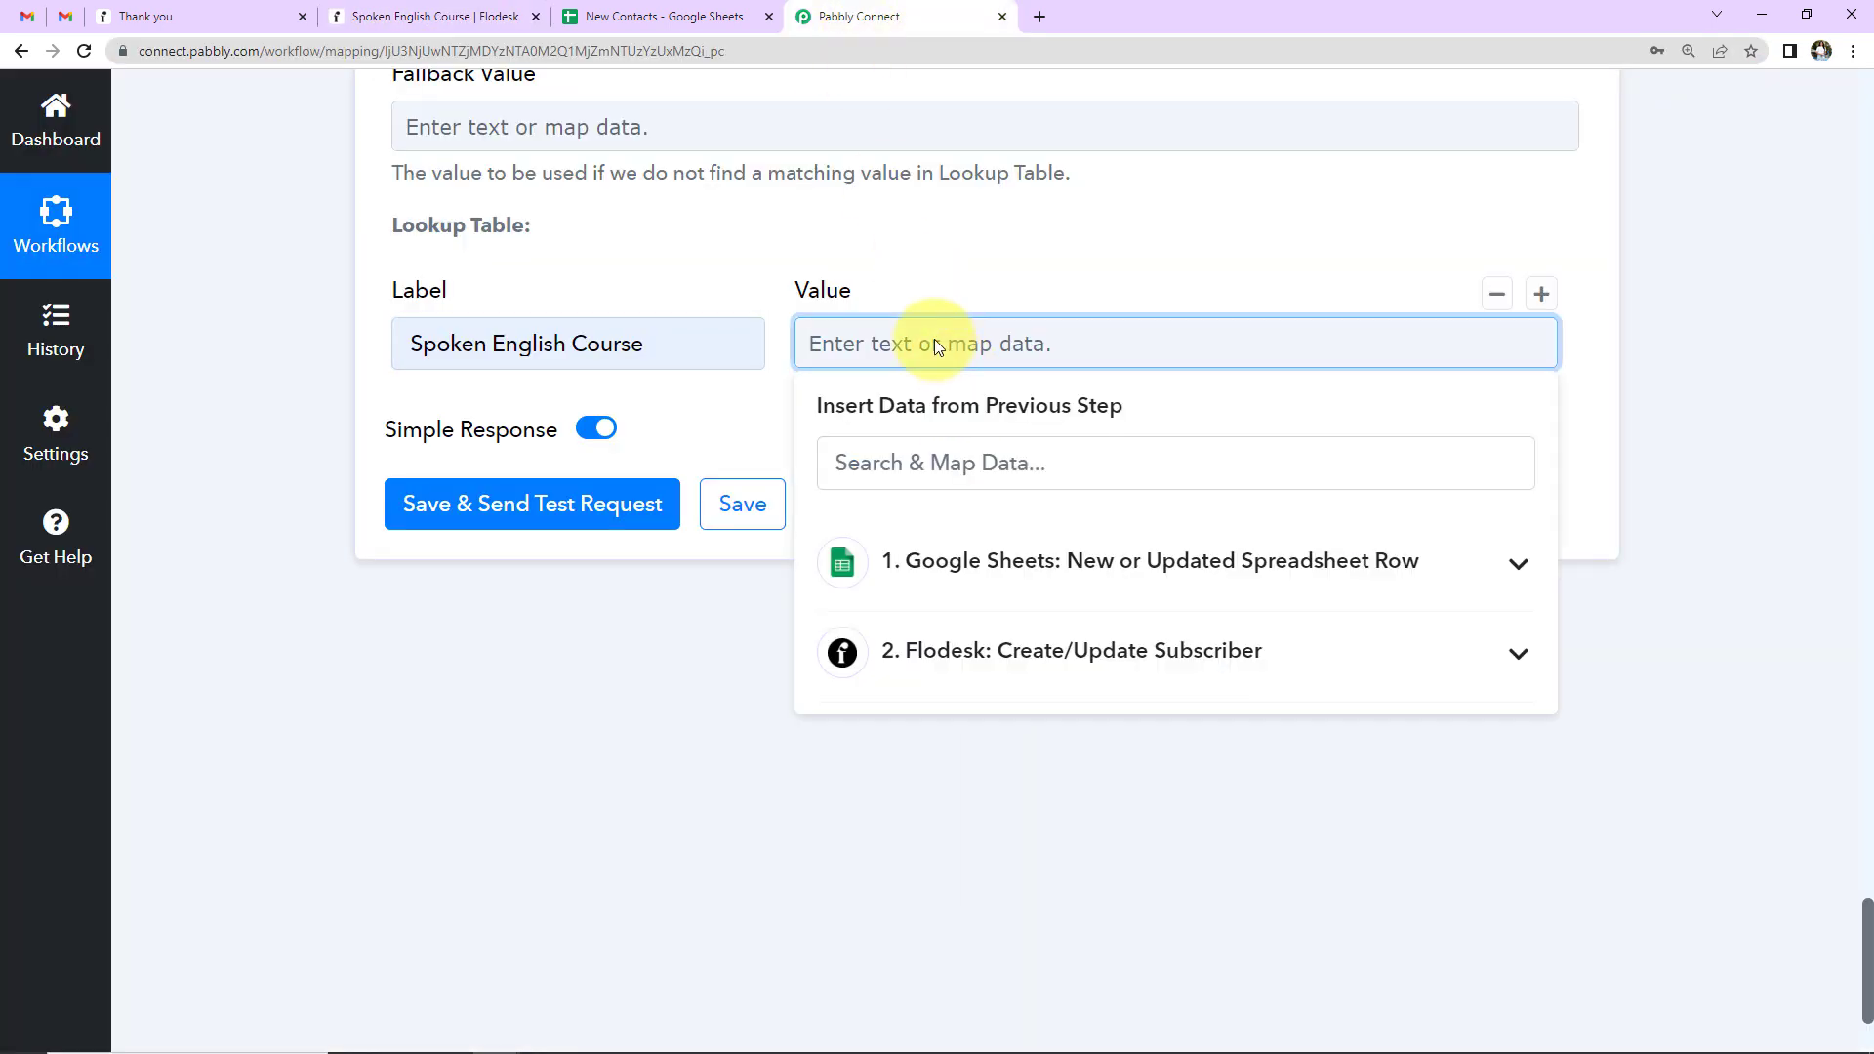
pyautogui.hotkey('ctrl', 'v')
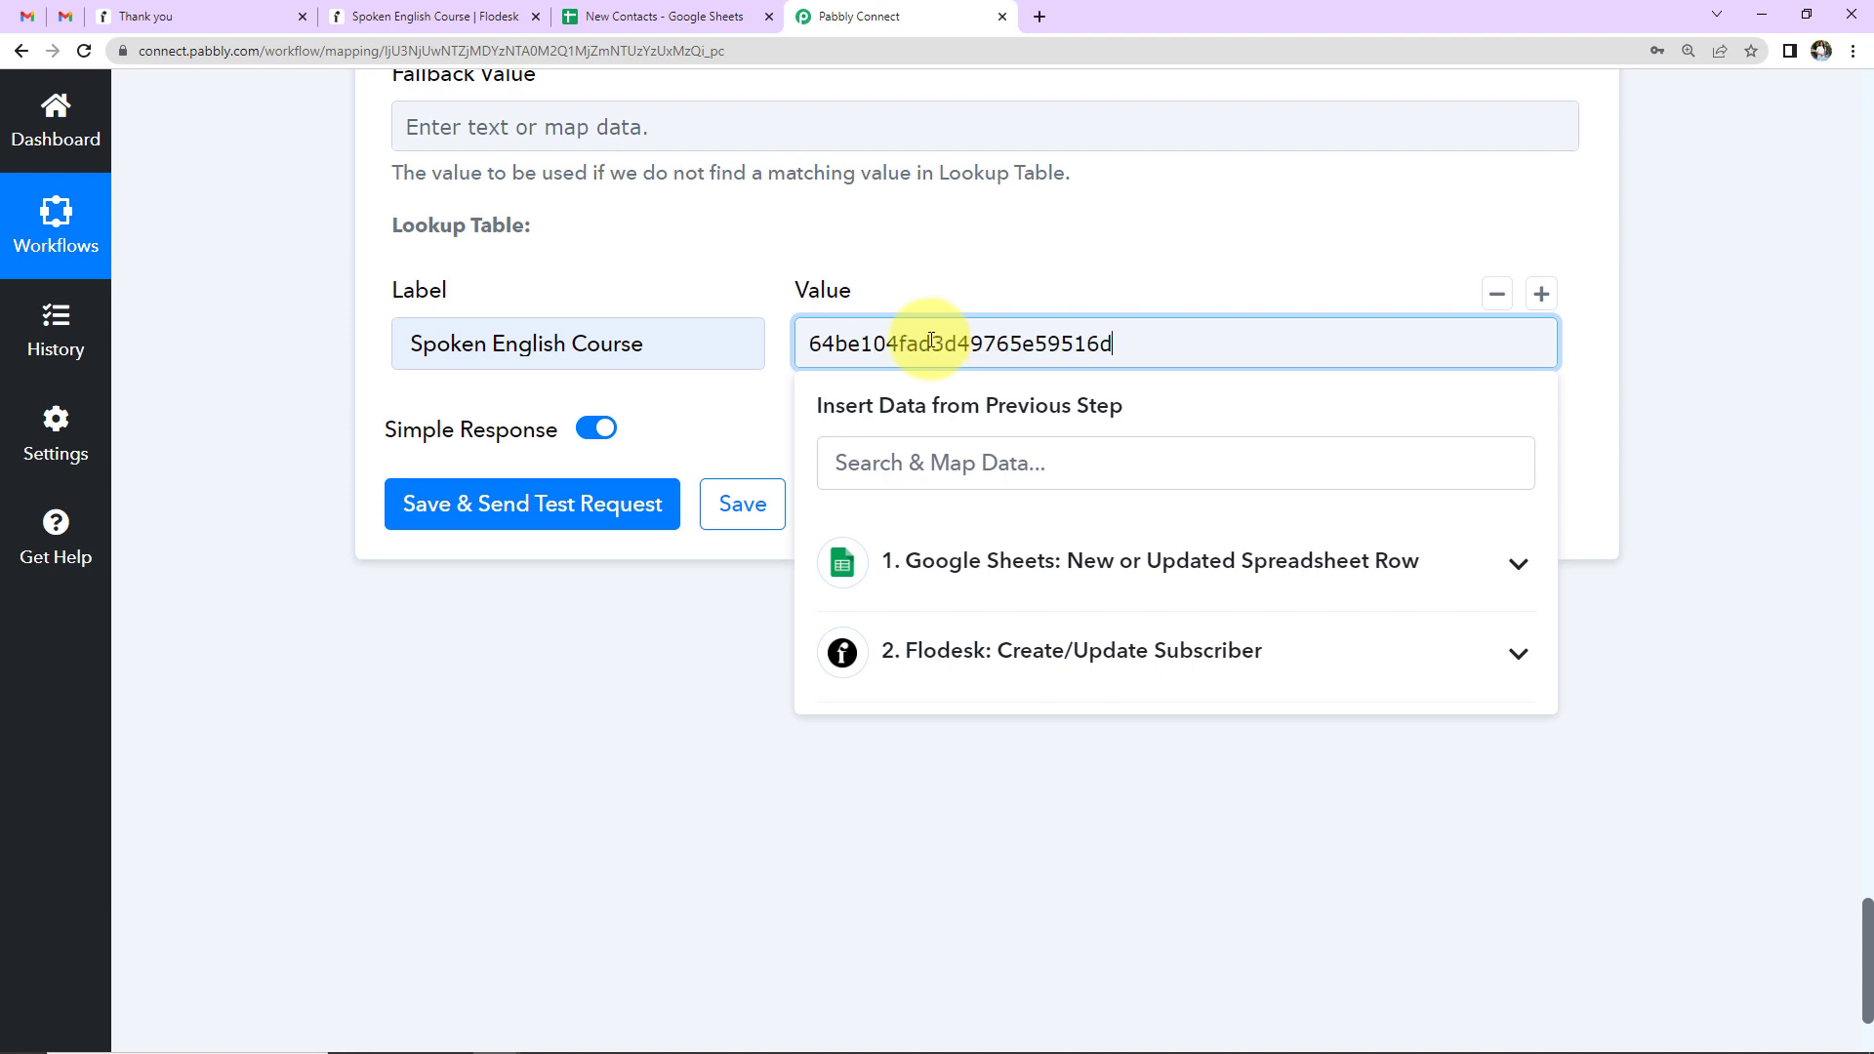
# - Add a second lookup row labelled NEET and go back to Flodesk's segments list
pyautogui.click(1541, 296)
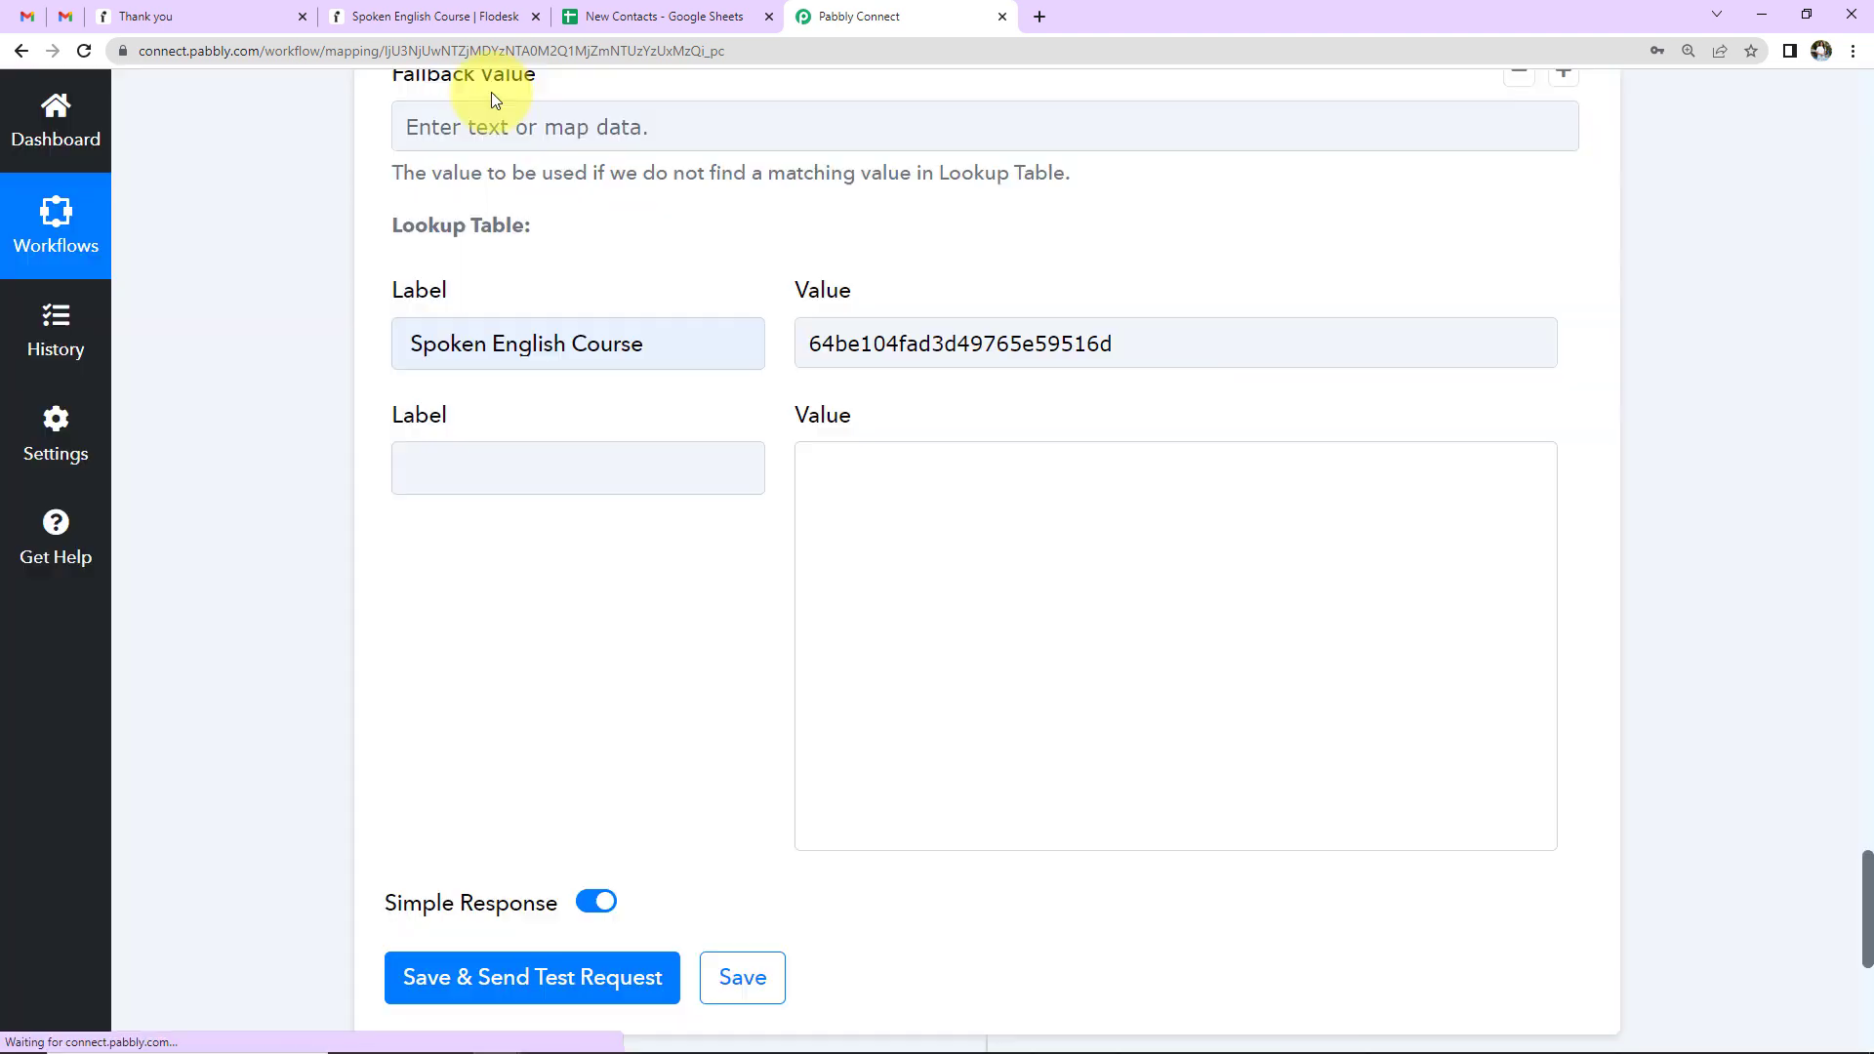
pyautogui.click(486, 469)
pyautogui.write('NEE')
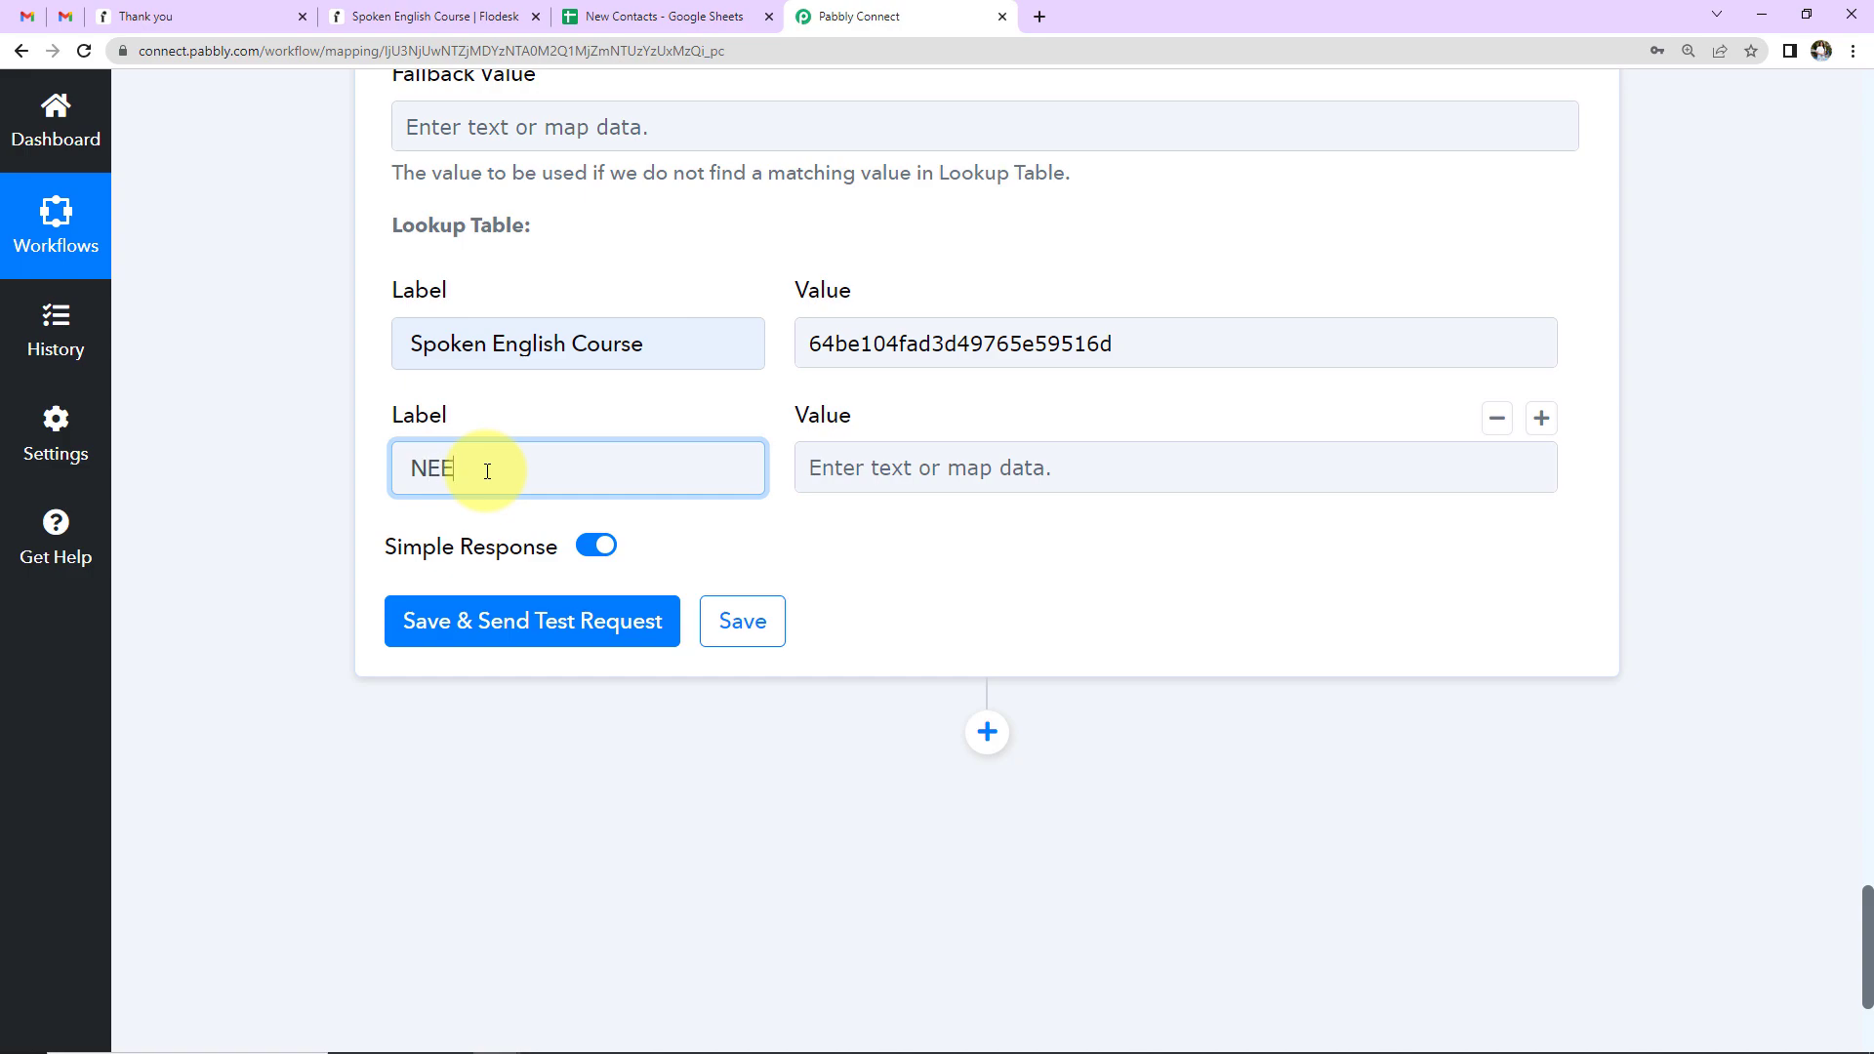
pyautogui.write('T')
pyautogui.click(434, 17)
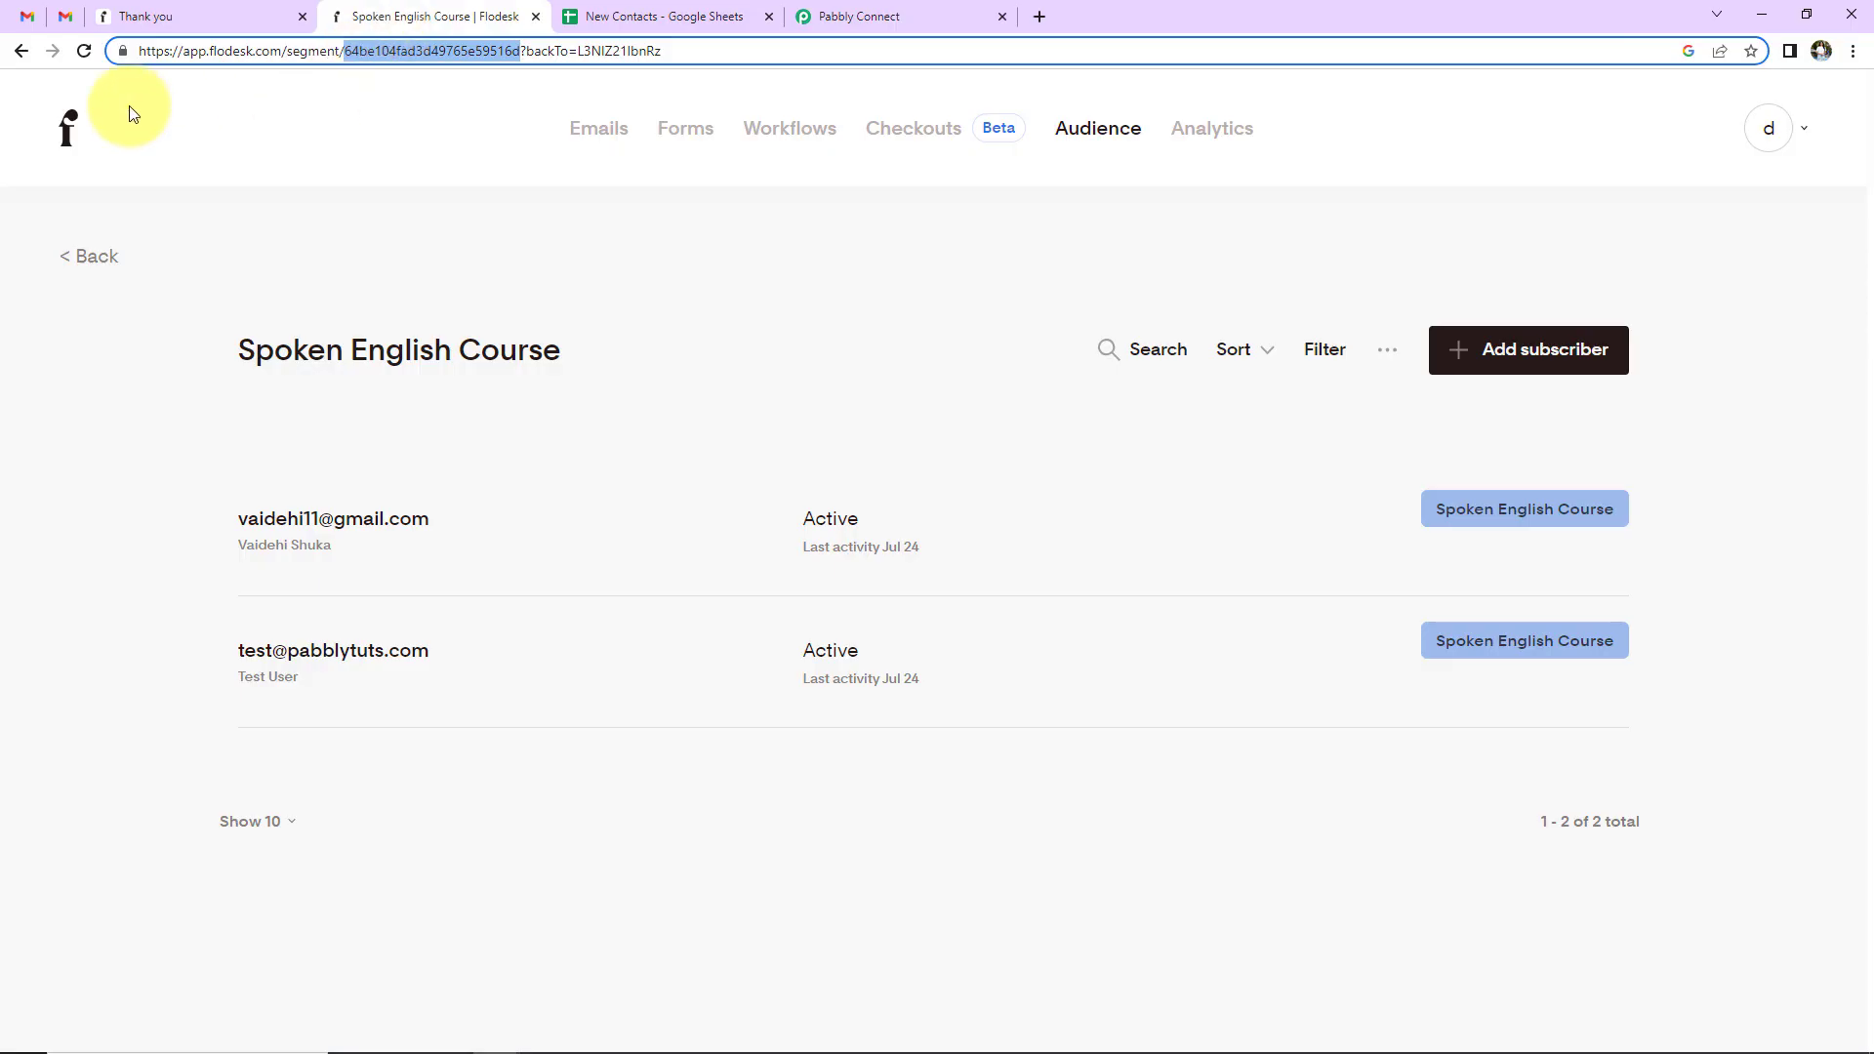
pyautogui.click(25, 55)
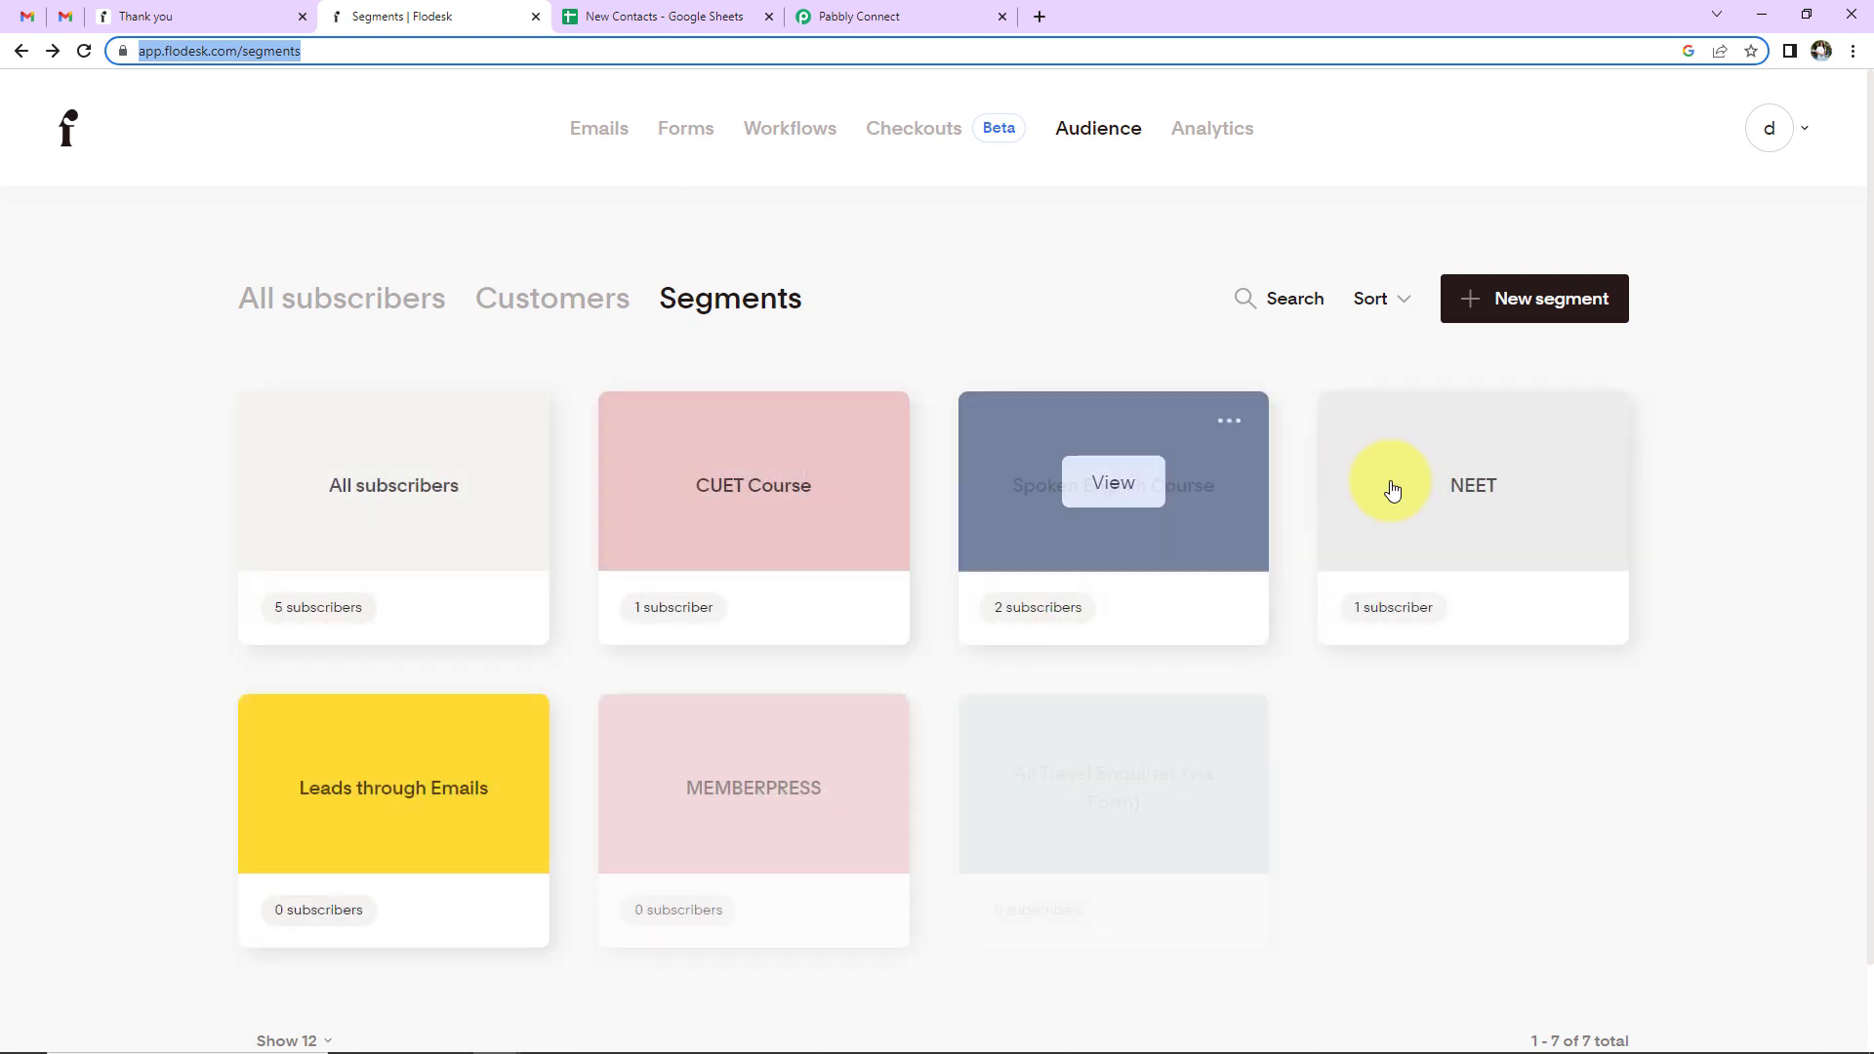
# - Copy the NEET segment ID 64be1058a5a3ce33ba5f08a1 from Flodesk into the NEET row's value
pyautogui.click(1375, 536)
pyautogui.click(424, 55)
pyautogui.doubleClick(424, 54)
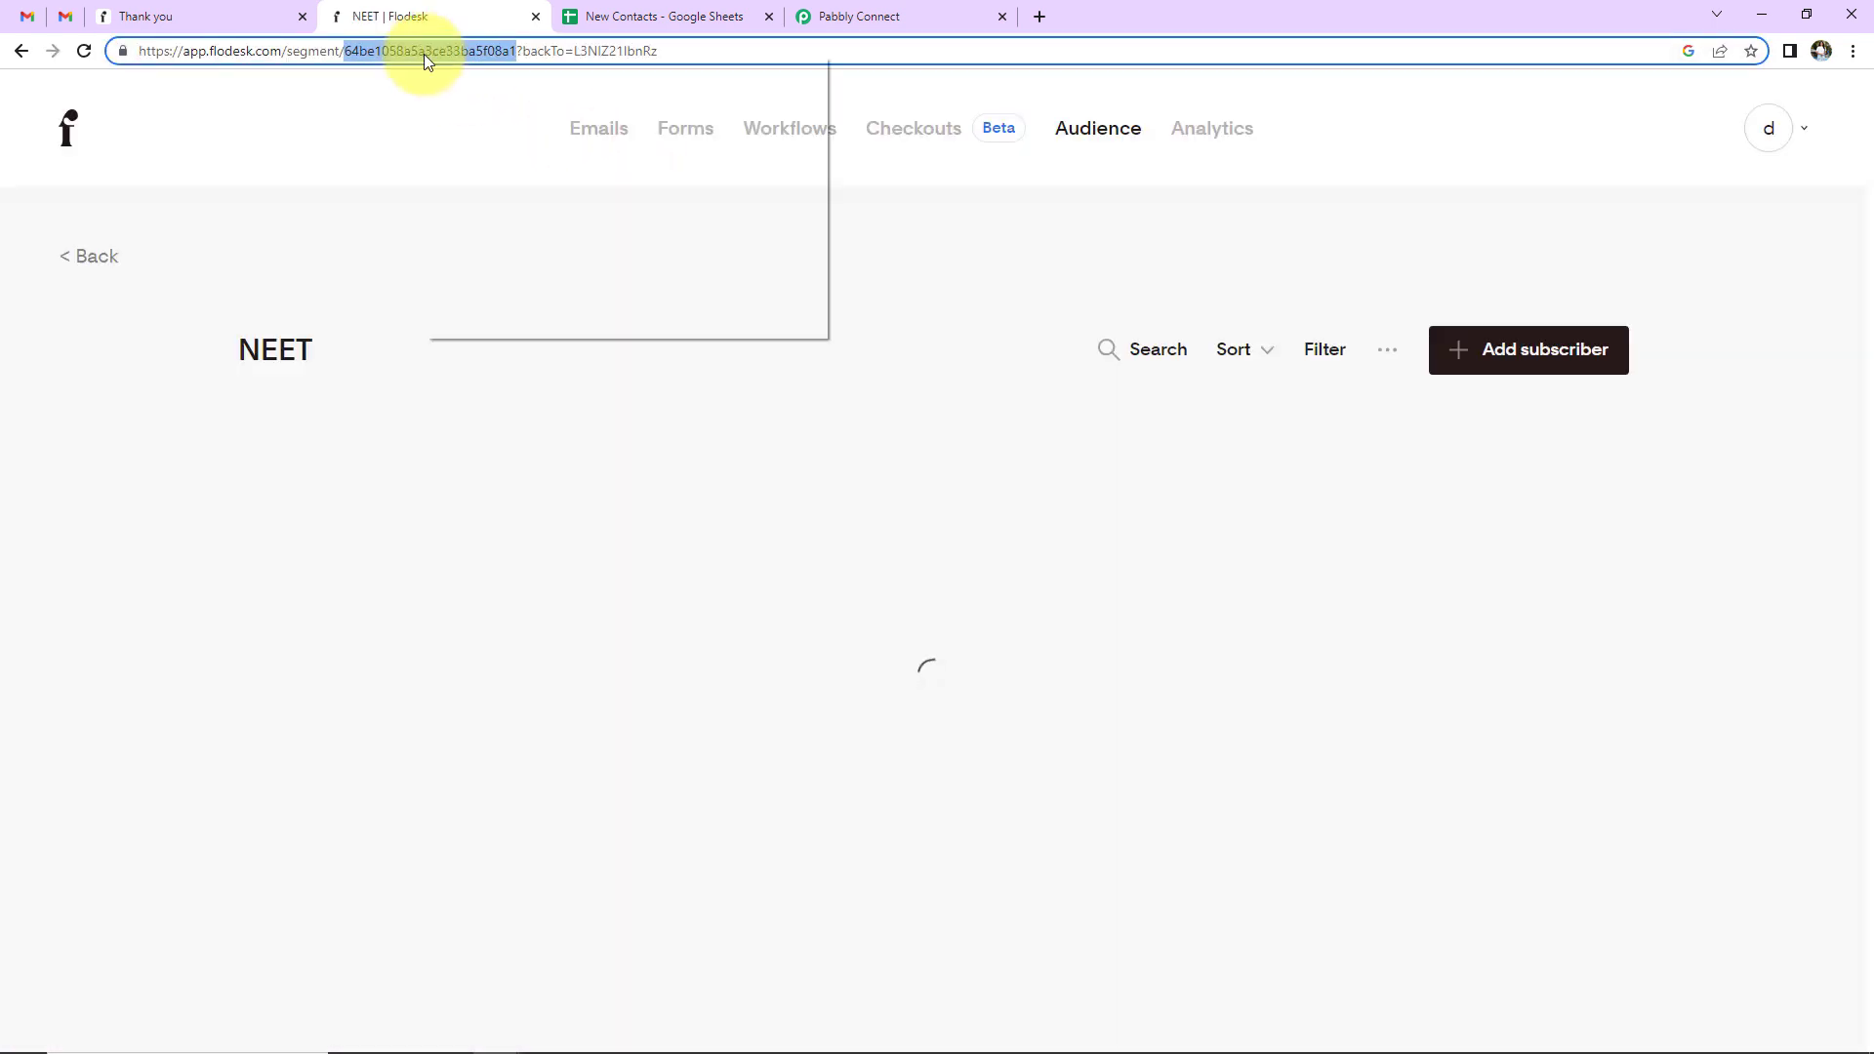
pyautogui.rightClick(424, 54)
pyautogui.click(468, 162)
pyautogui.click(854, 16)
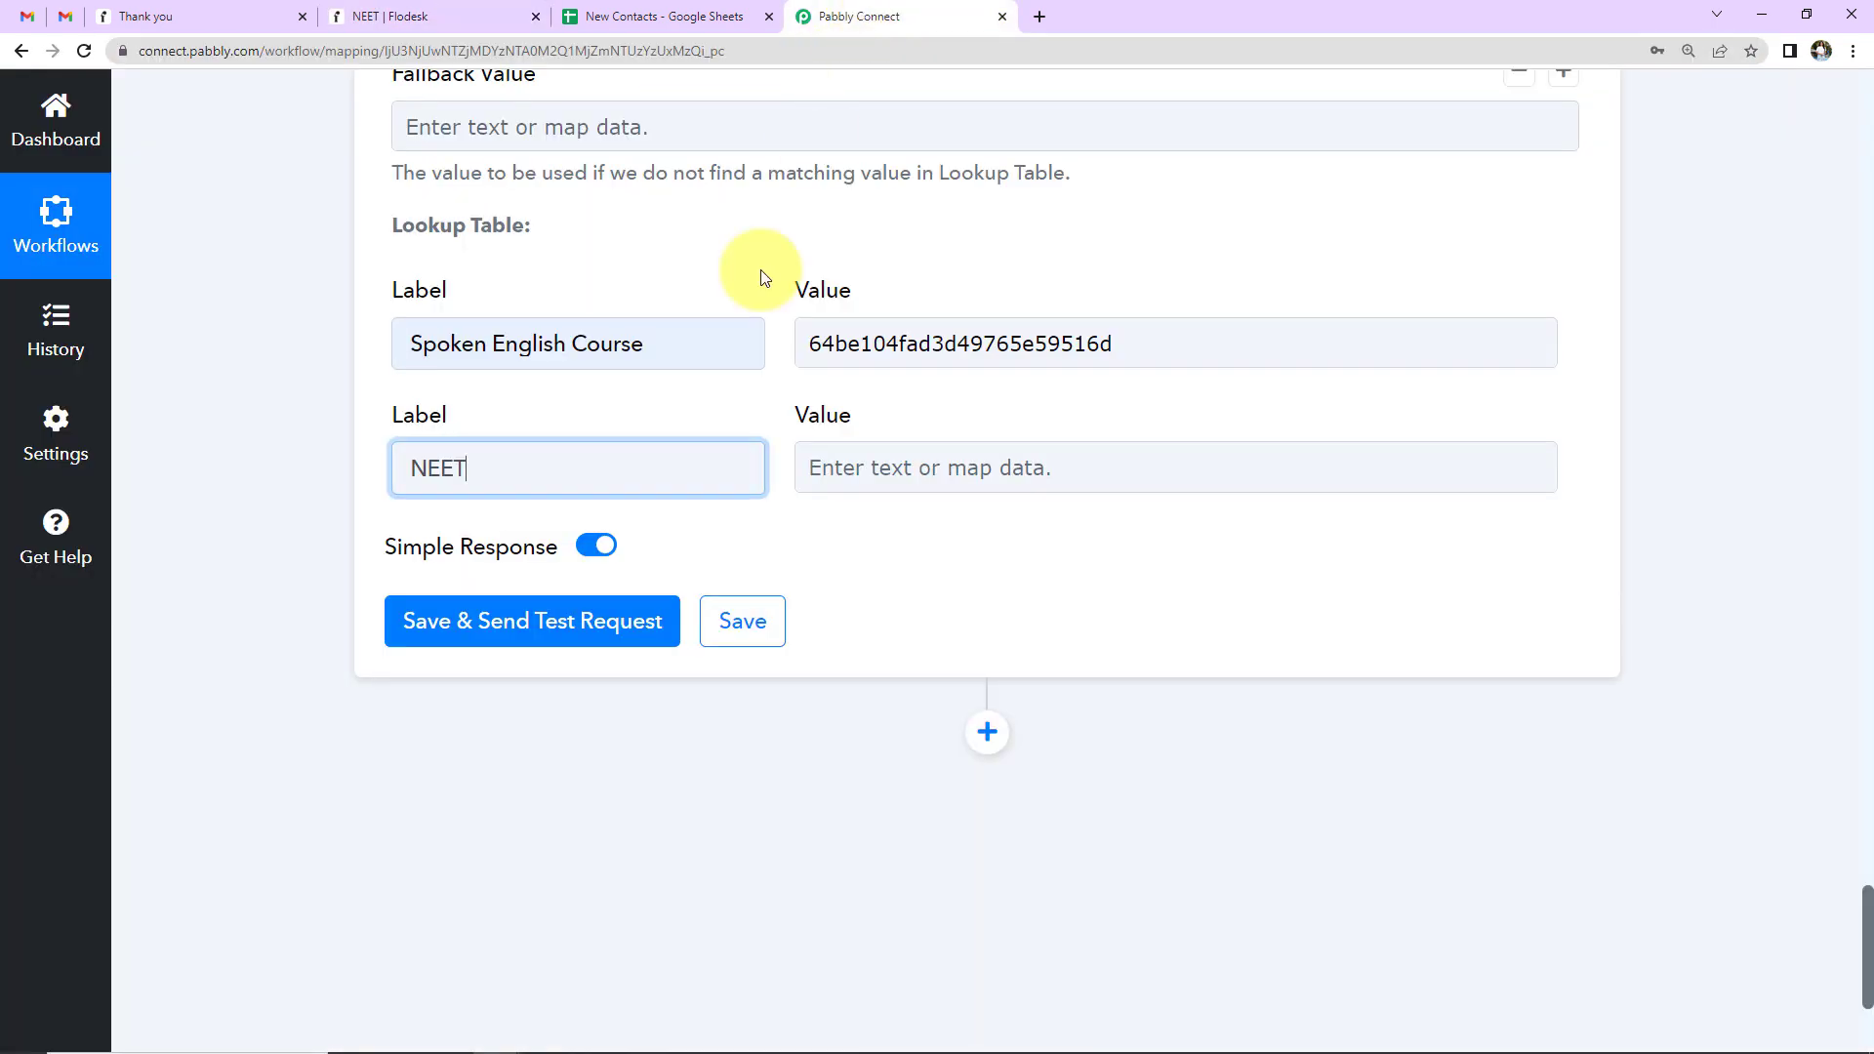
pyautogui.click(875, 473)
pyautogui.hotkey('ctrl', 'v')
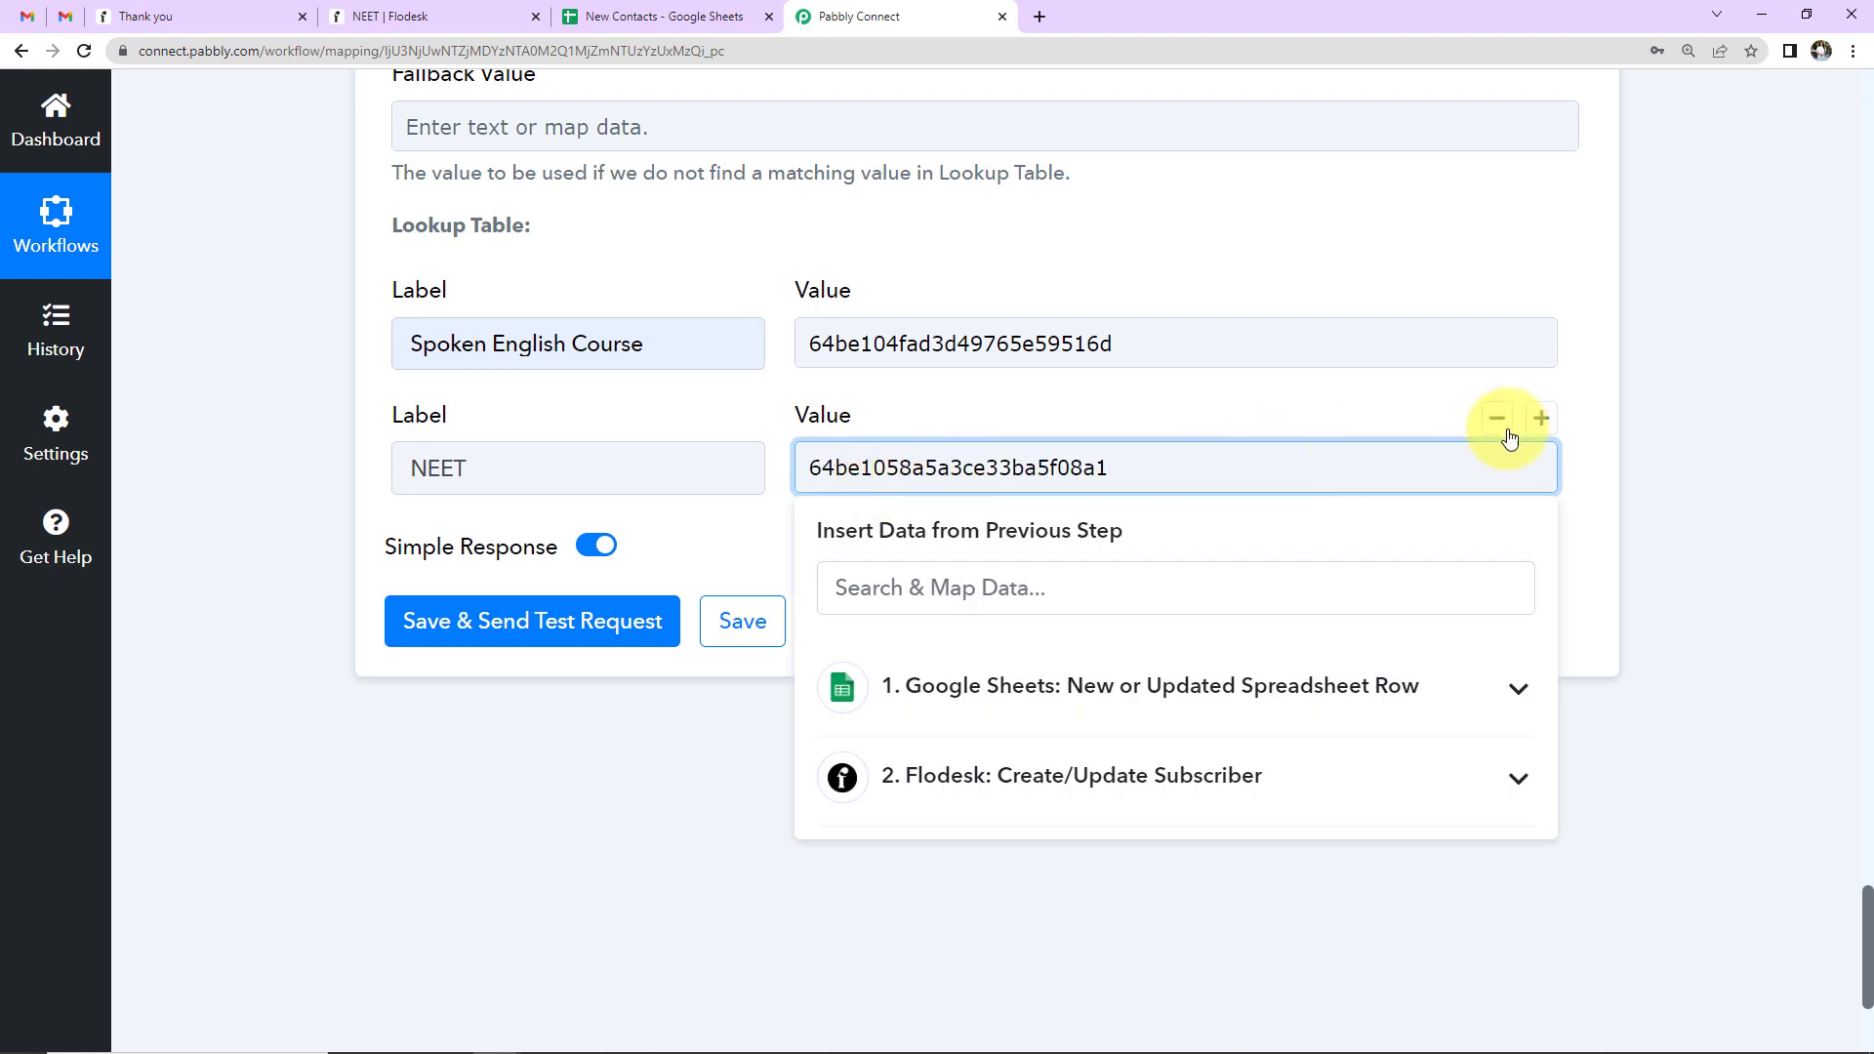
# - Add a third lookup row labelled CUET Course
pyautogui.click(1542, 420)
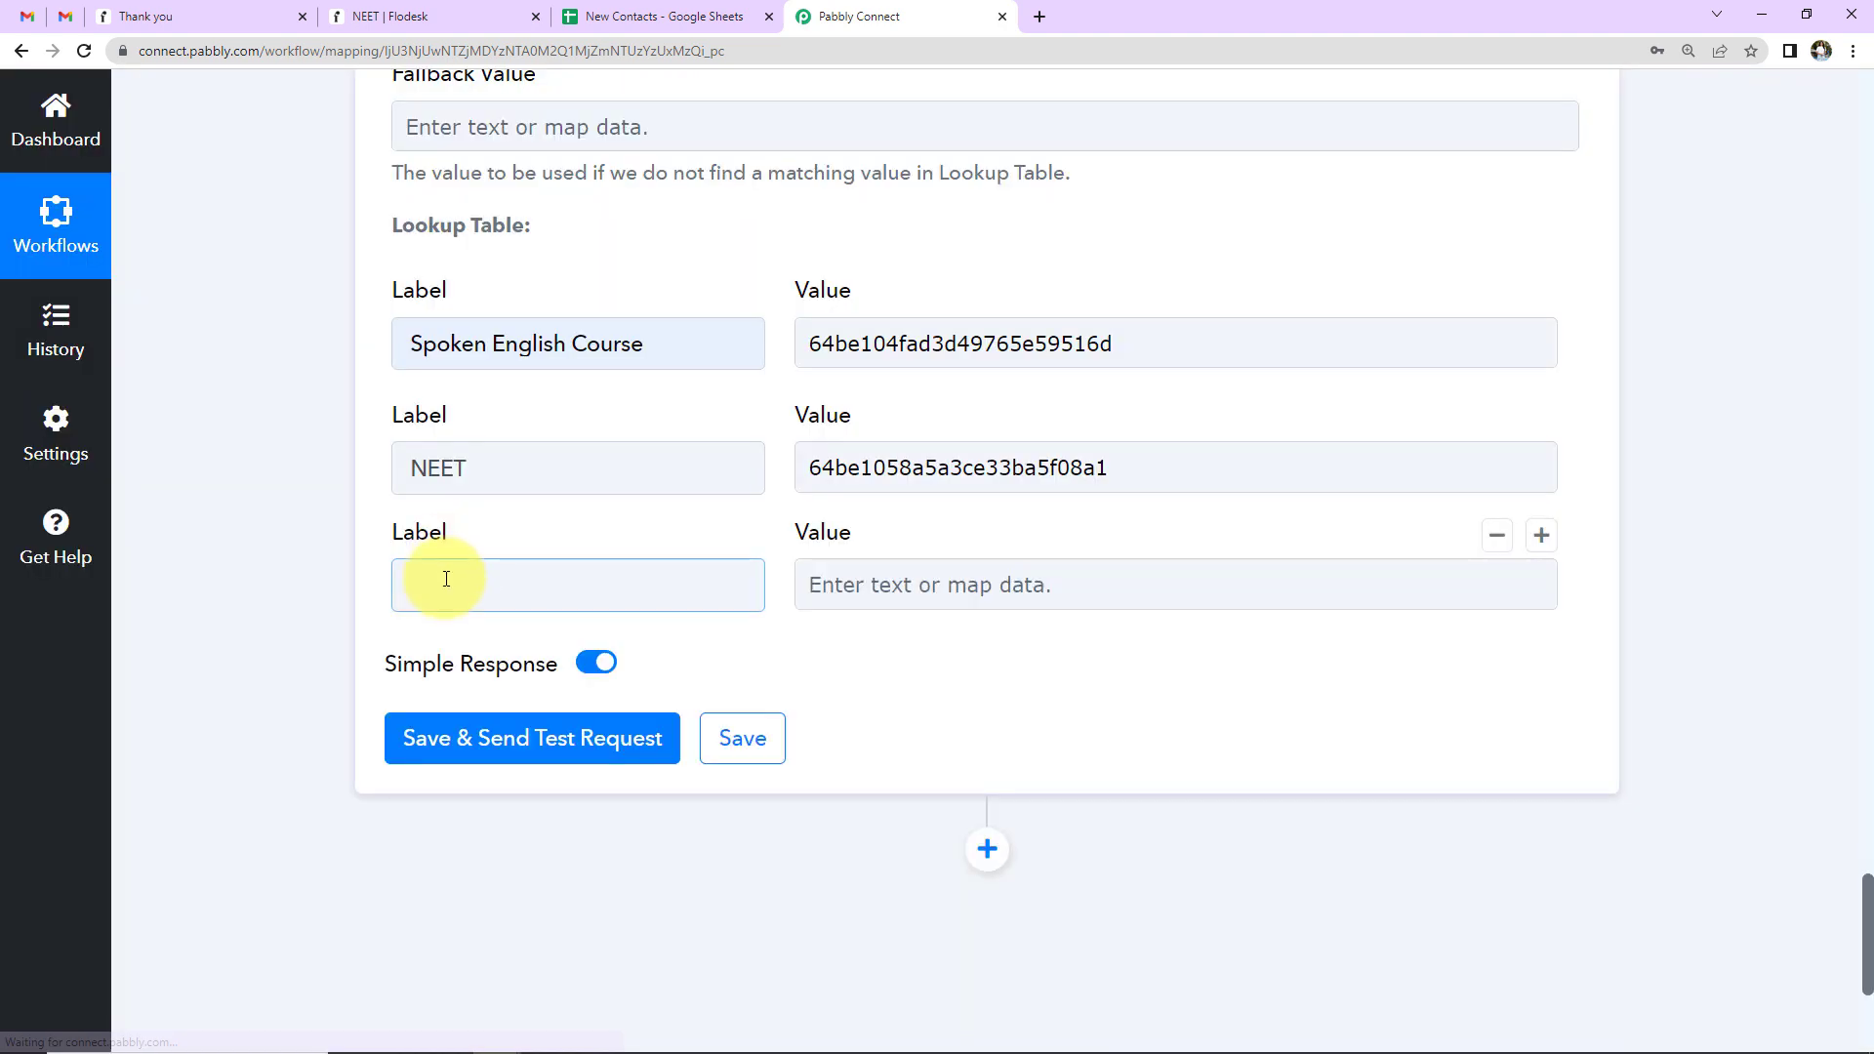
pyautogui.click(447, 578)
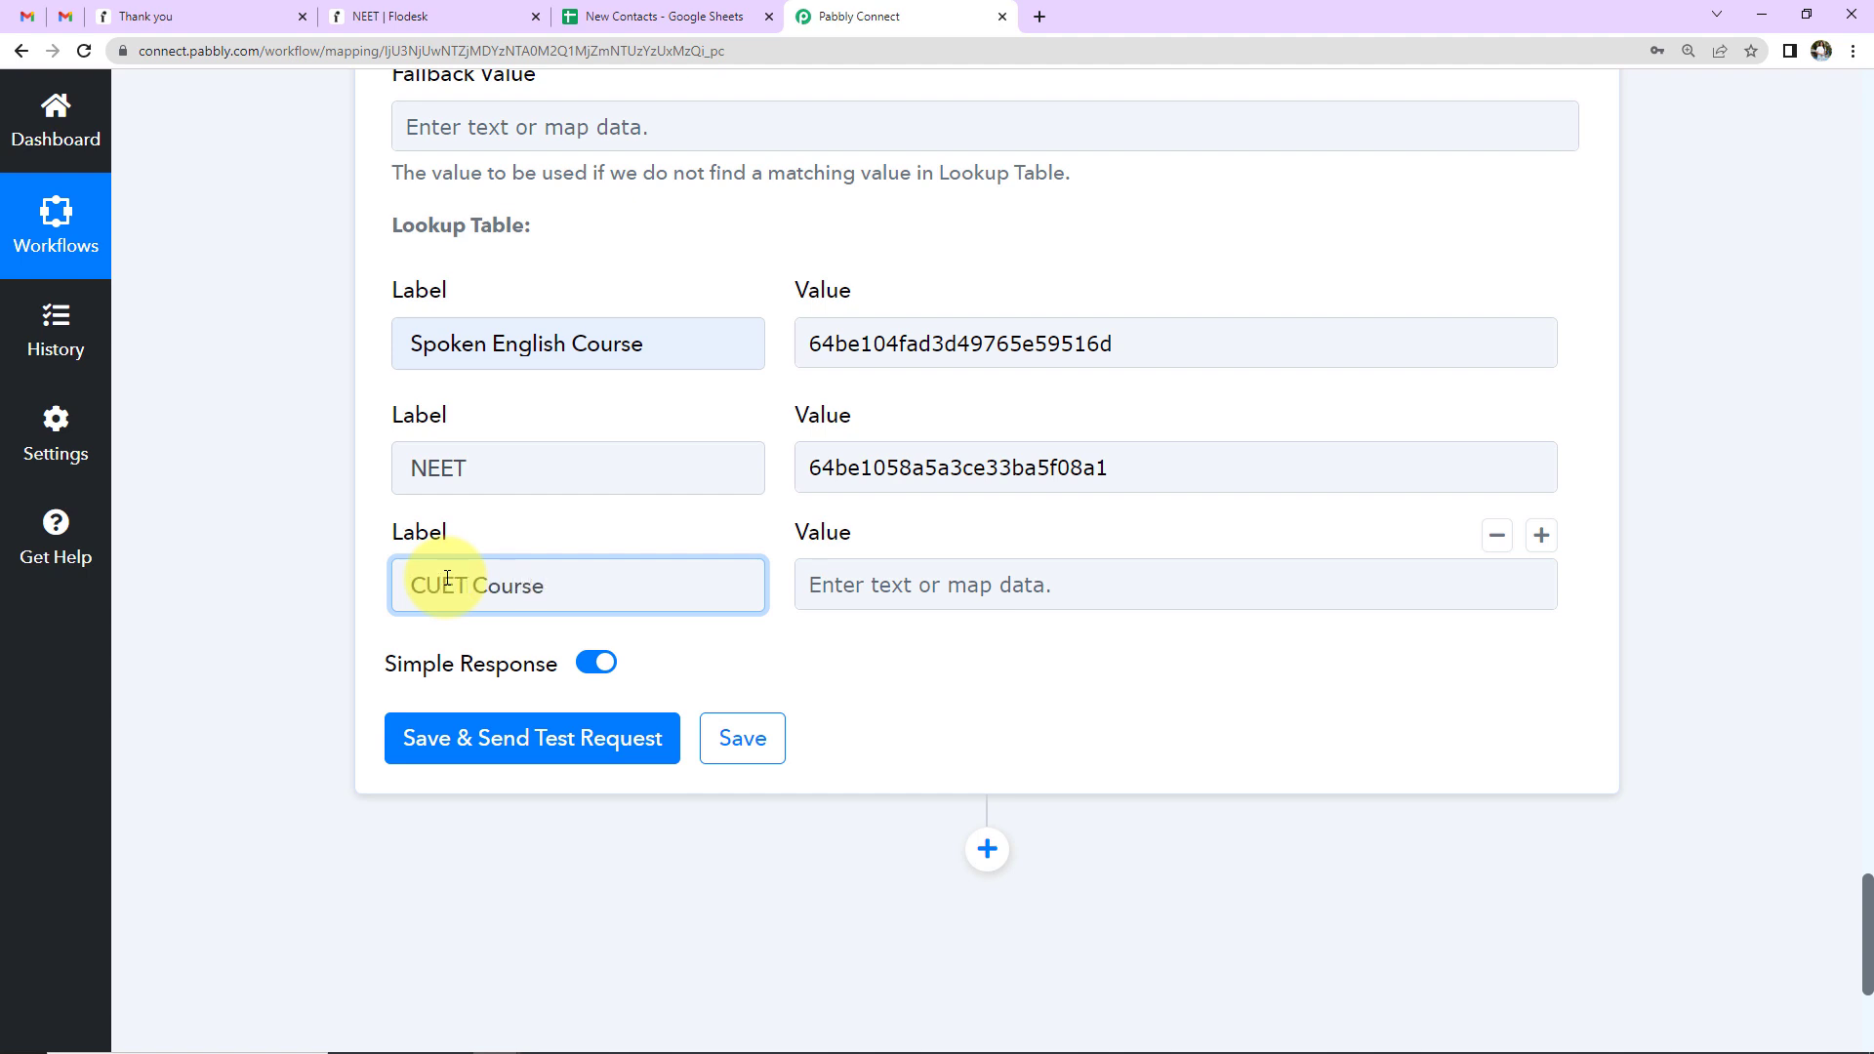
pyautogui.write('CUET Course')
# - Copy the CUET Course segment ID 64bbc609ad3d49622e4330d1 from Flodesk into the CUET Course value
pyautogui.click(376, 16)
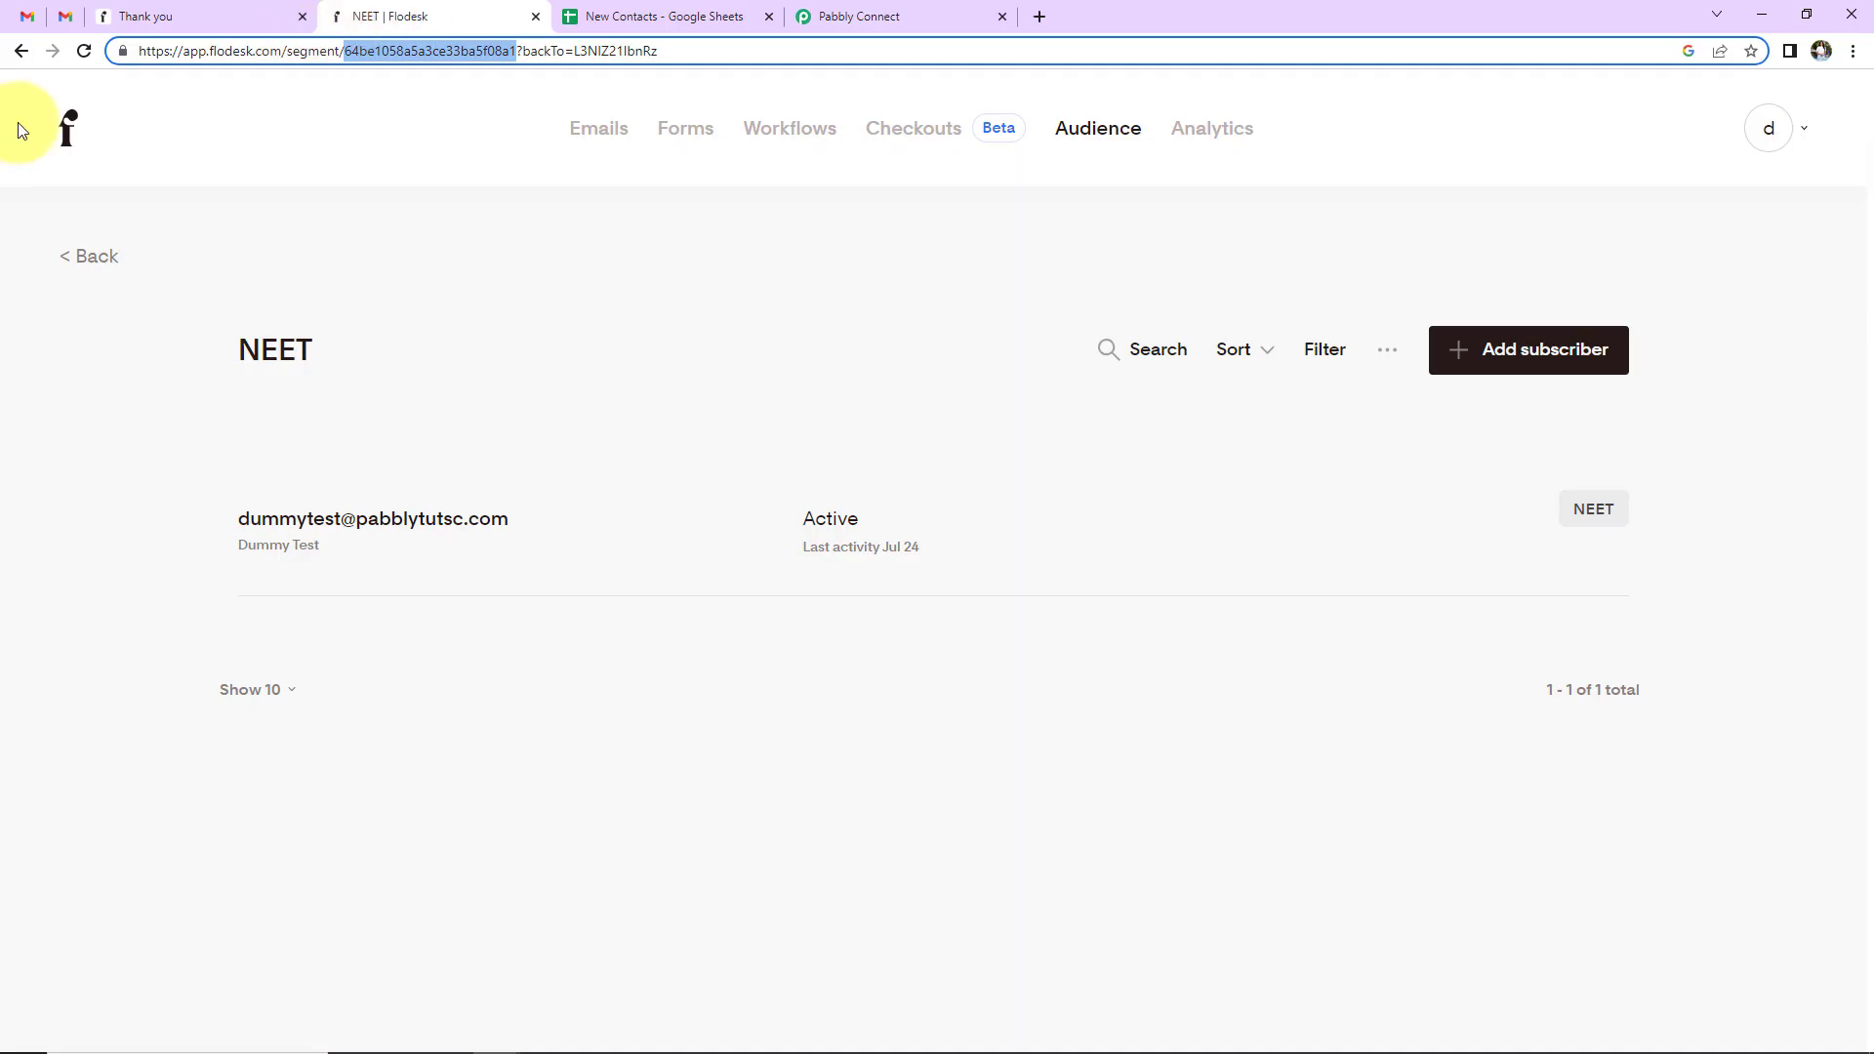
pyautogui.click(21, 51)
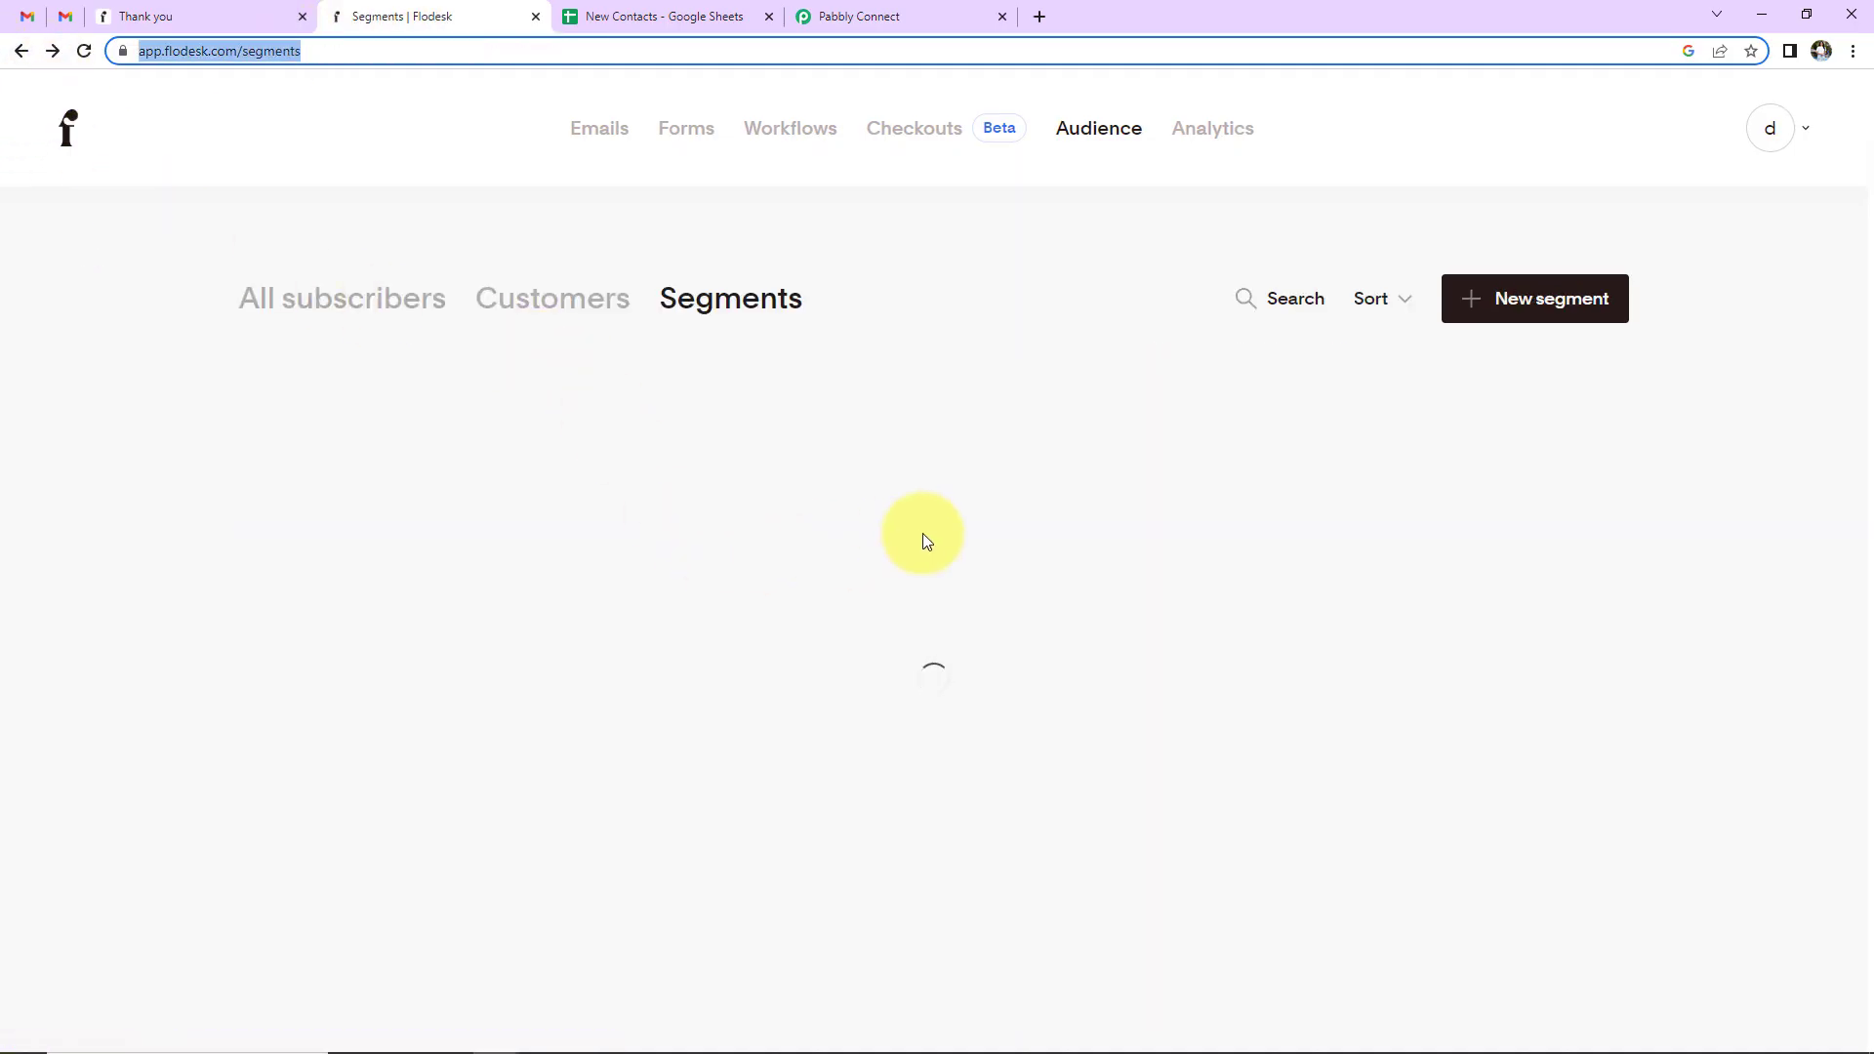
pyautogui.click(722, 542)
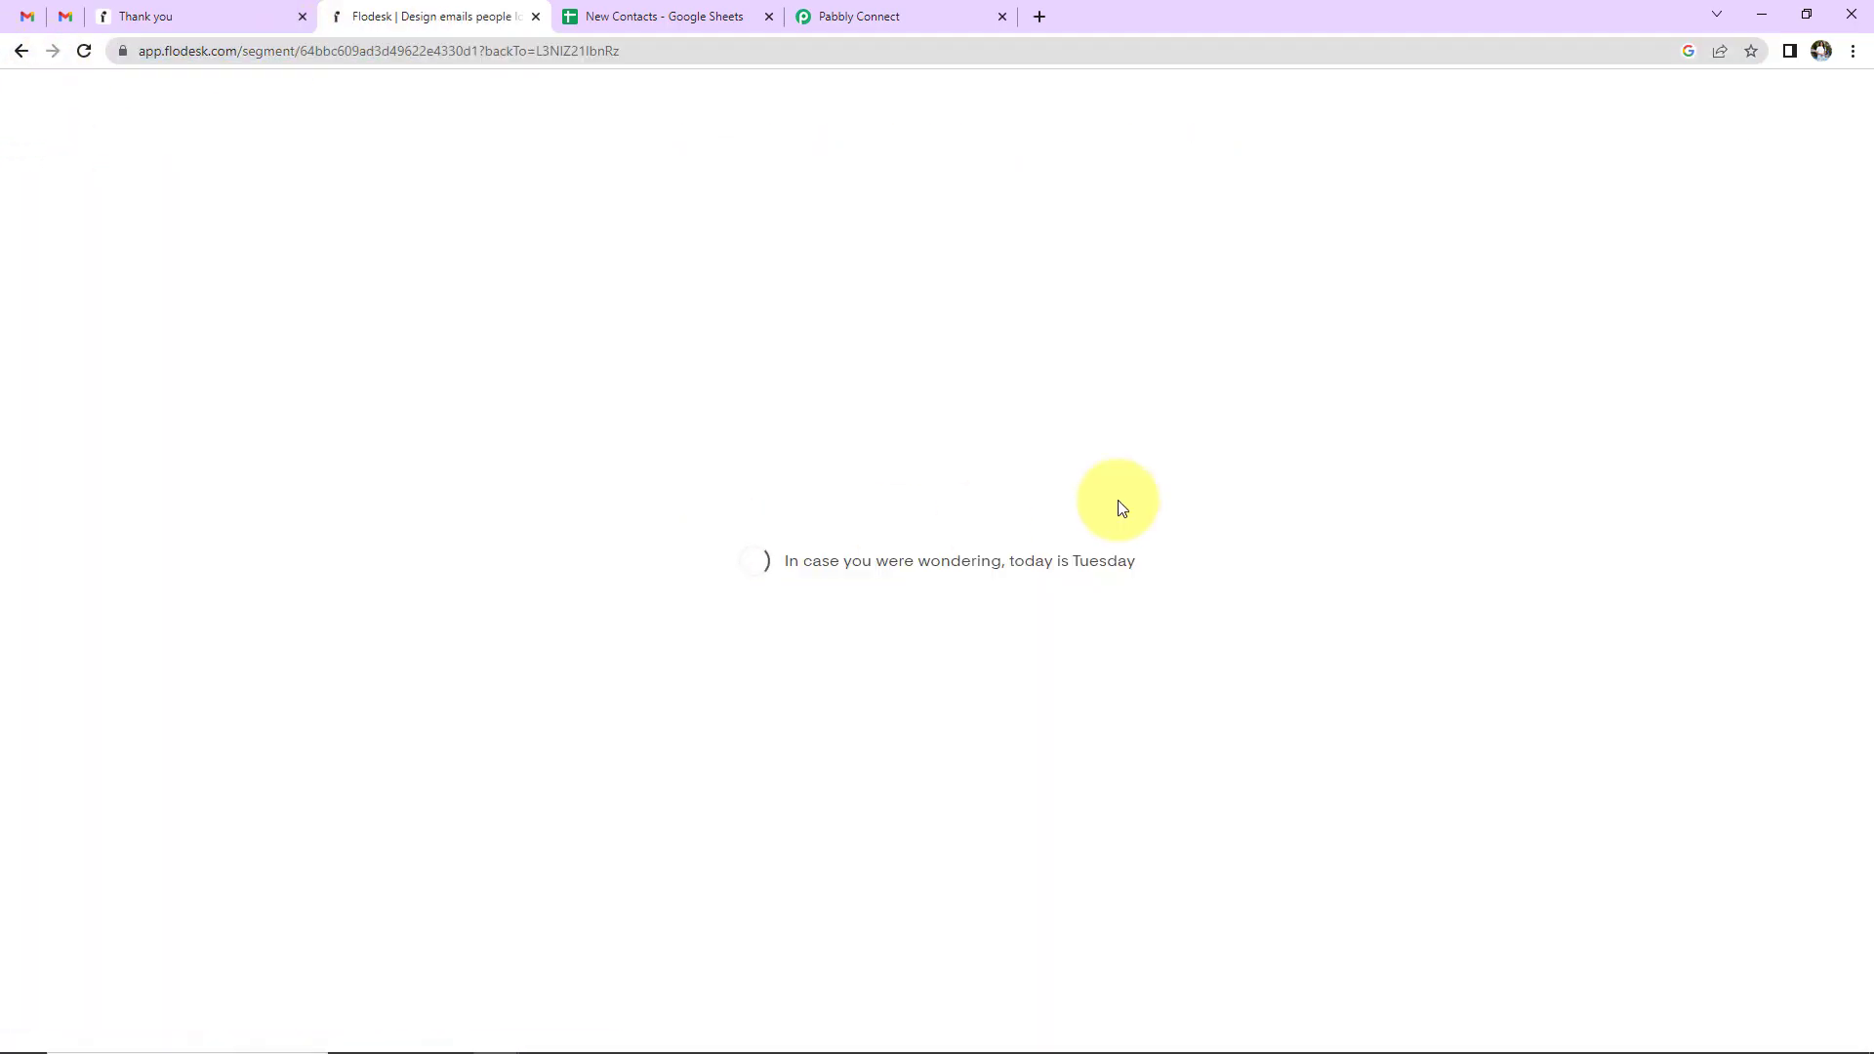
pyautogui.doubleClick(407, 48)
pyautogui.rightClick(406, 47)
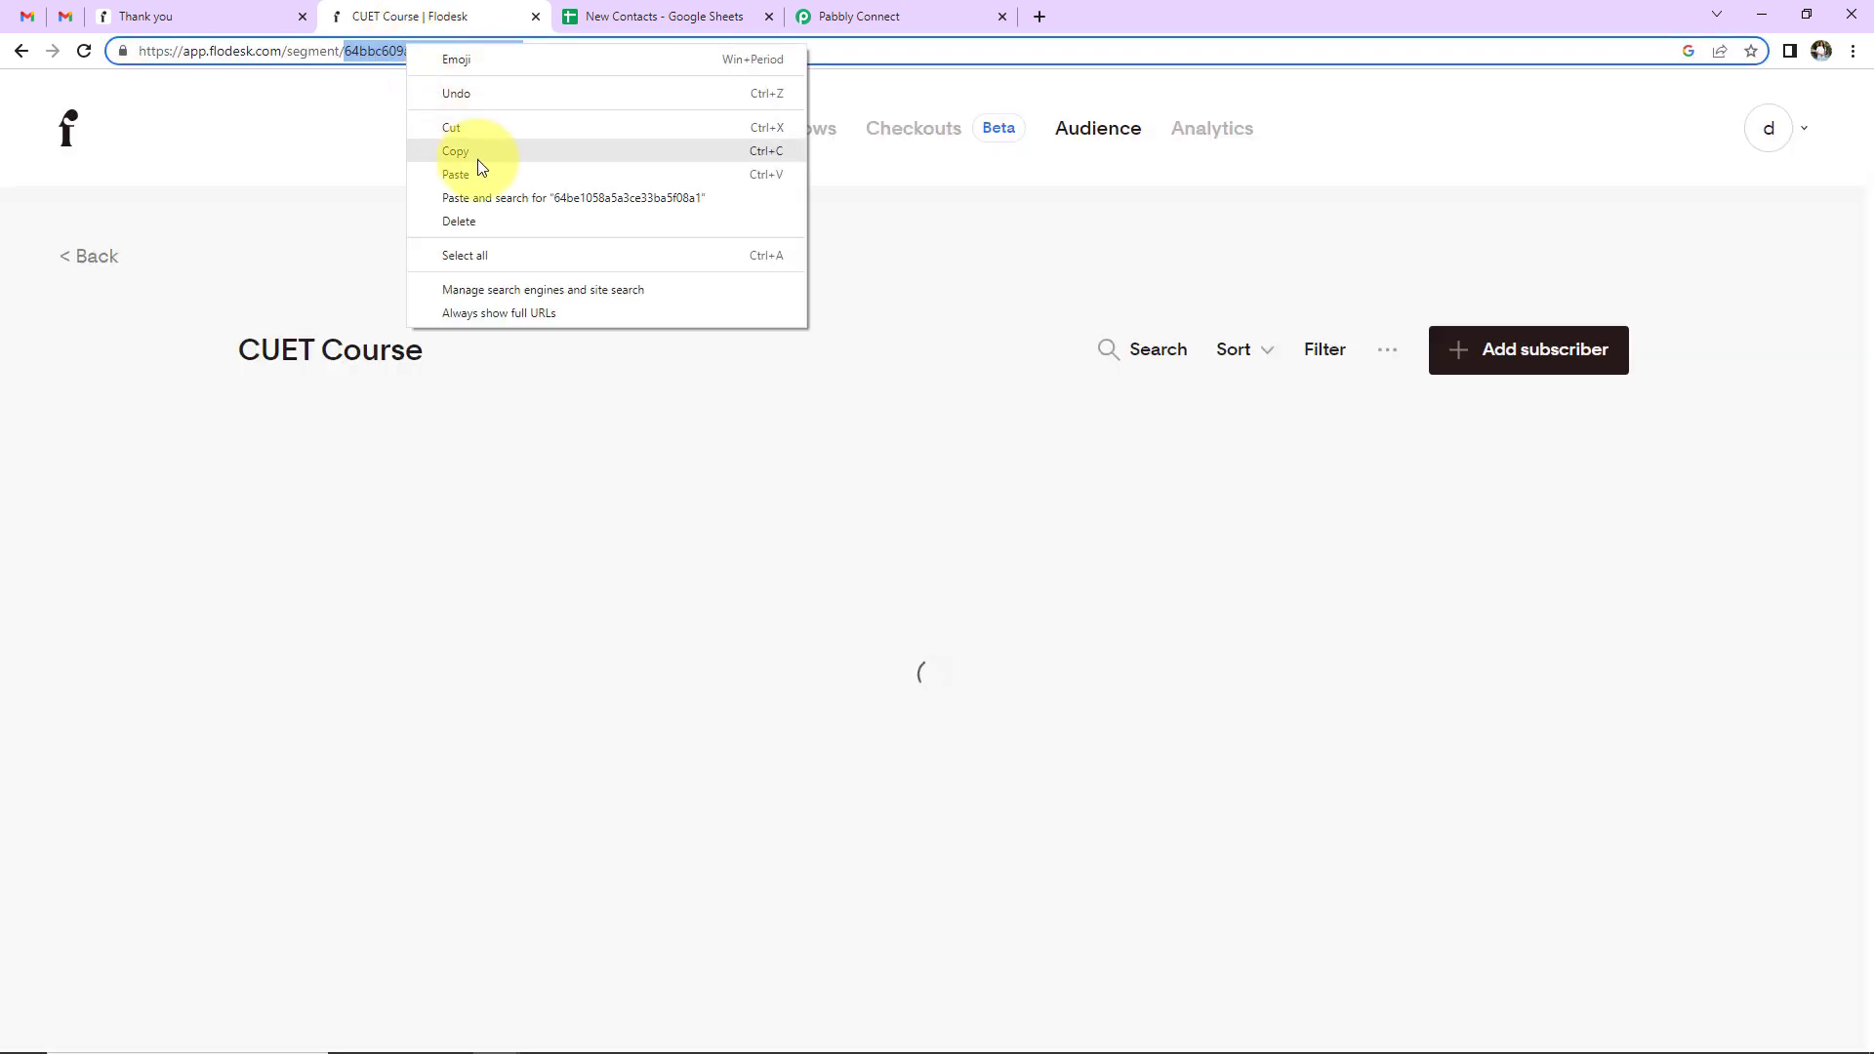
pyautogui.rightClick(428, 51)
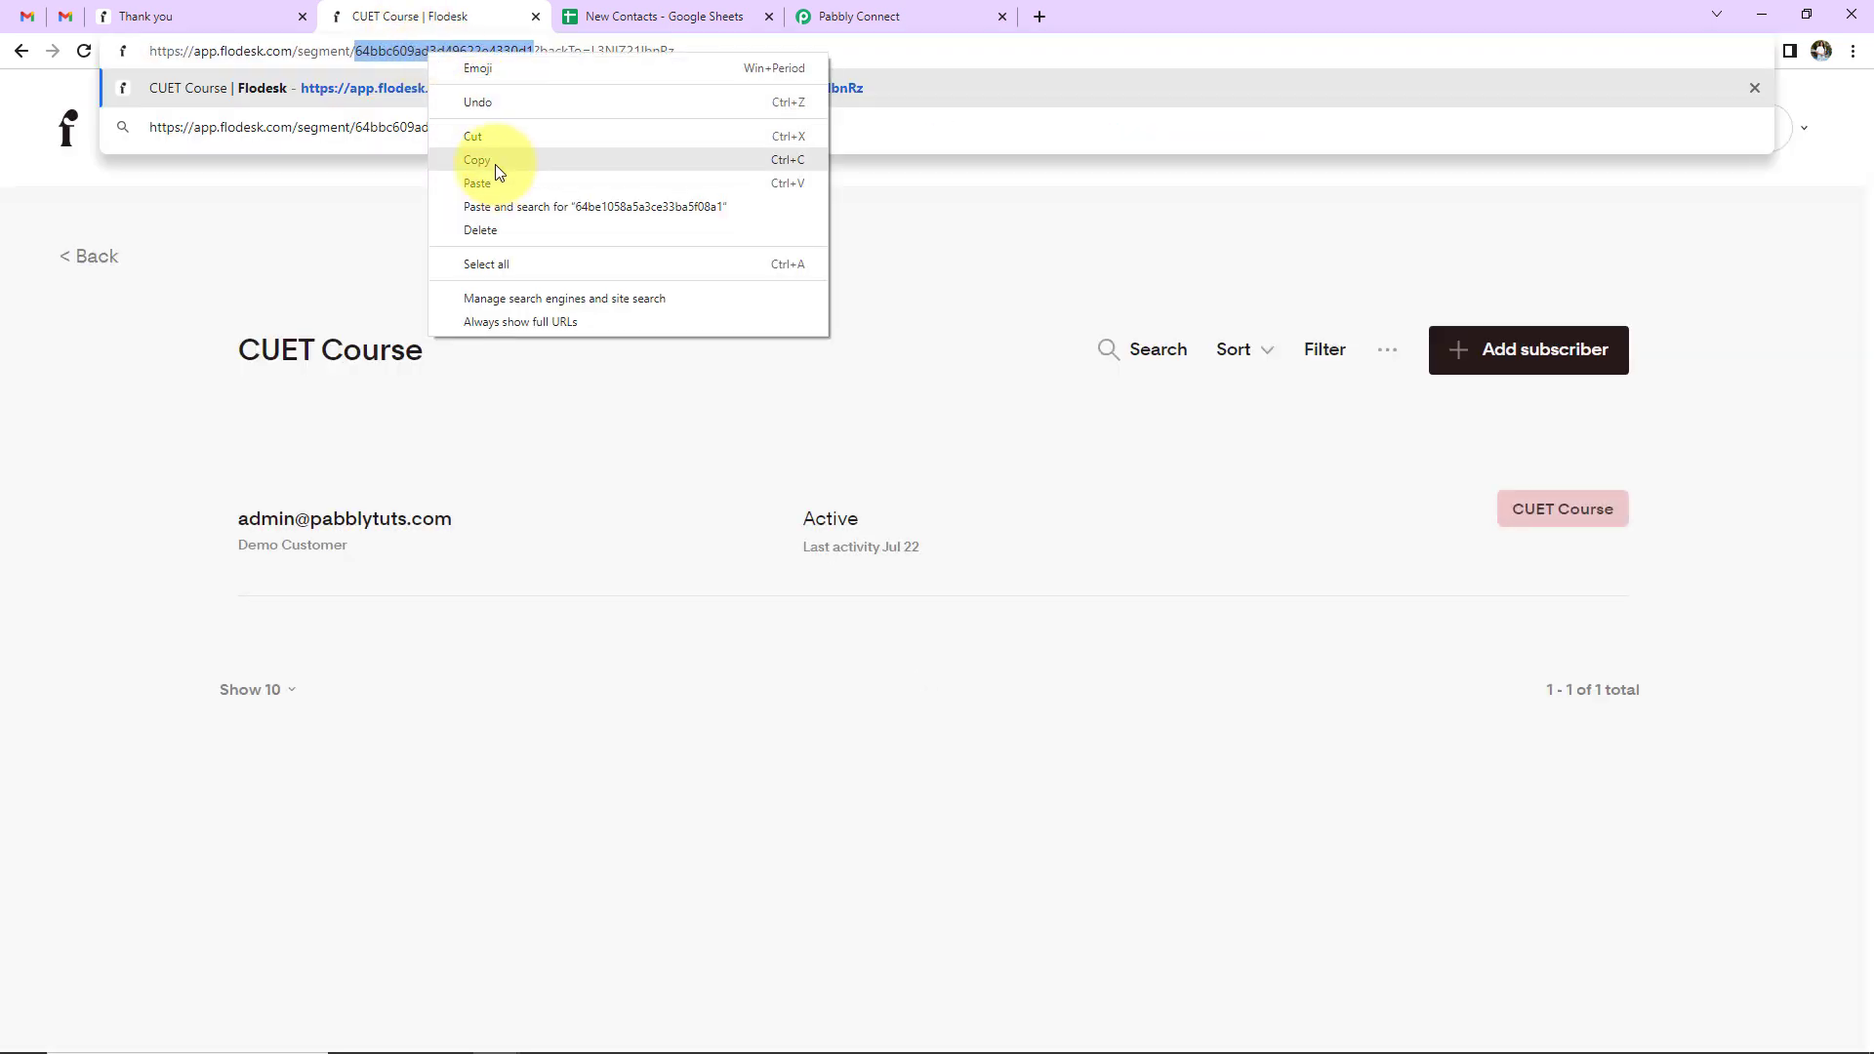
pyautogui.click(495, 164)
pyautogui.click(971, 21)
pyautogui.click(846, 582)
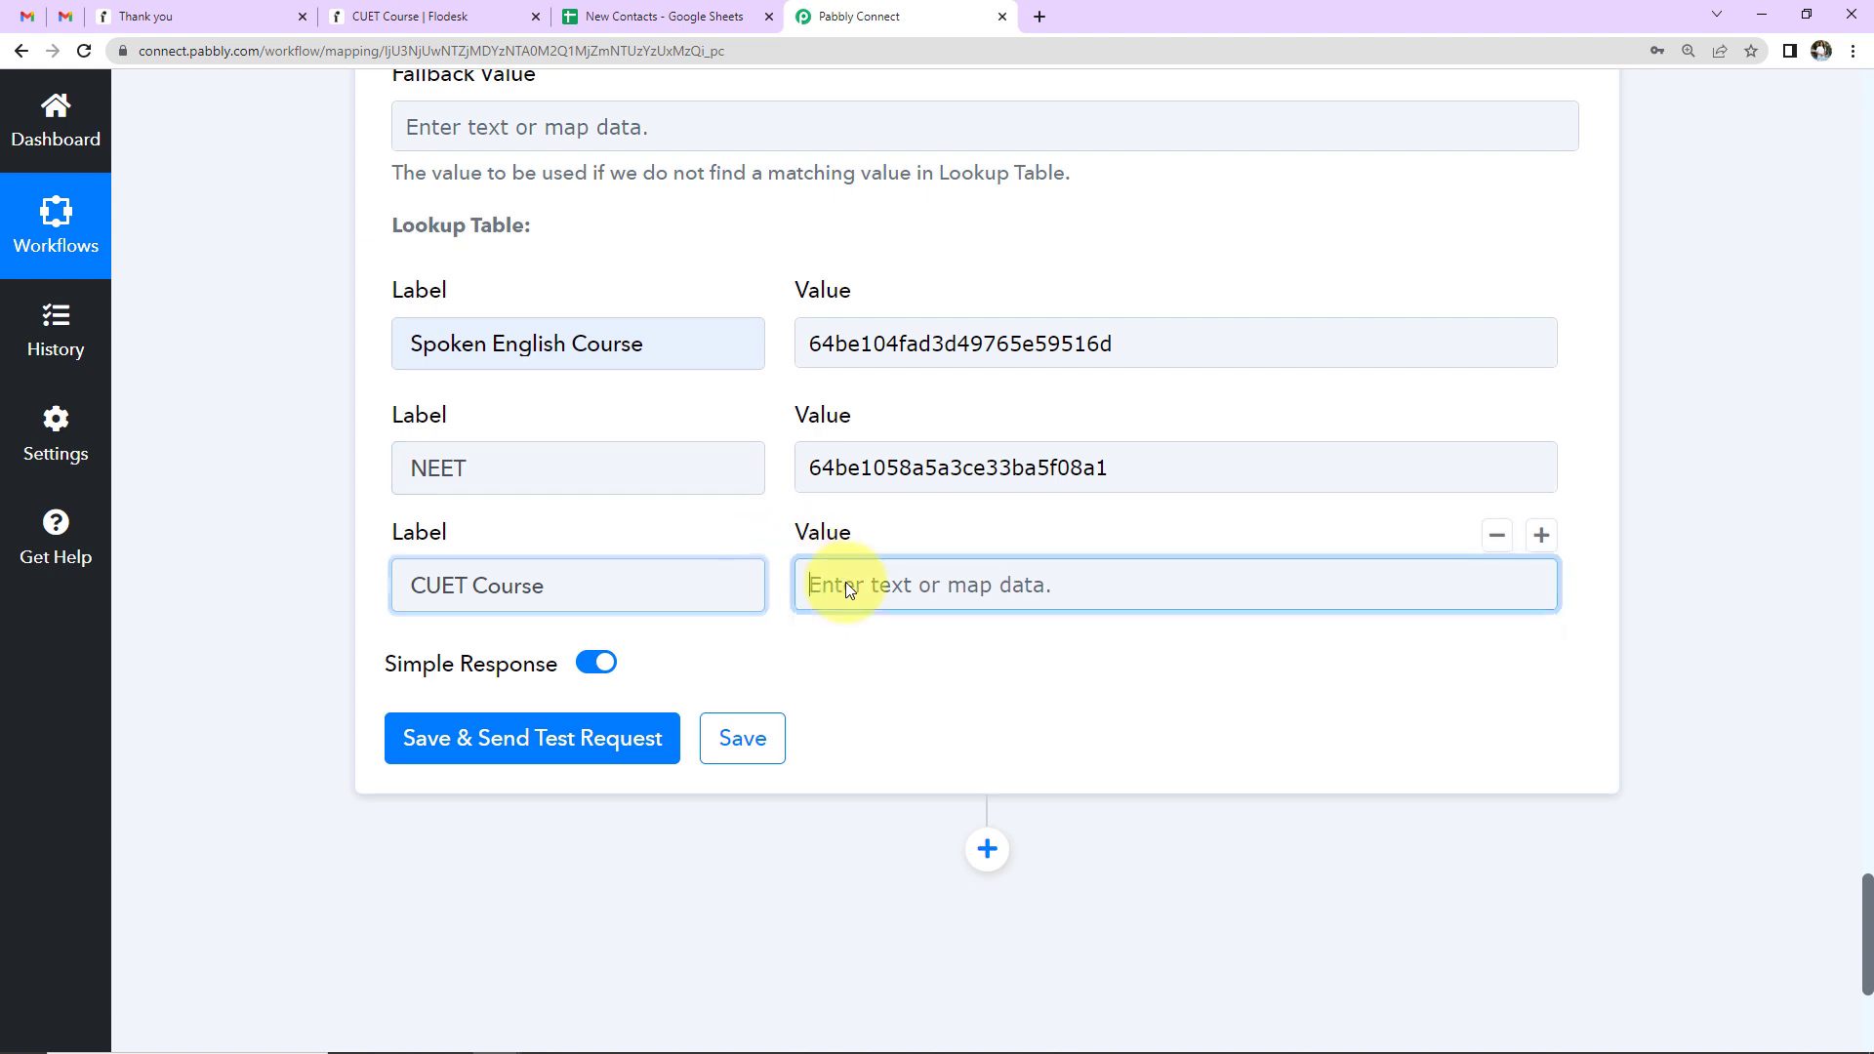
pyautogui.hotkey('ctrl', 'v')
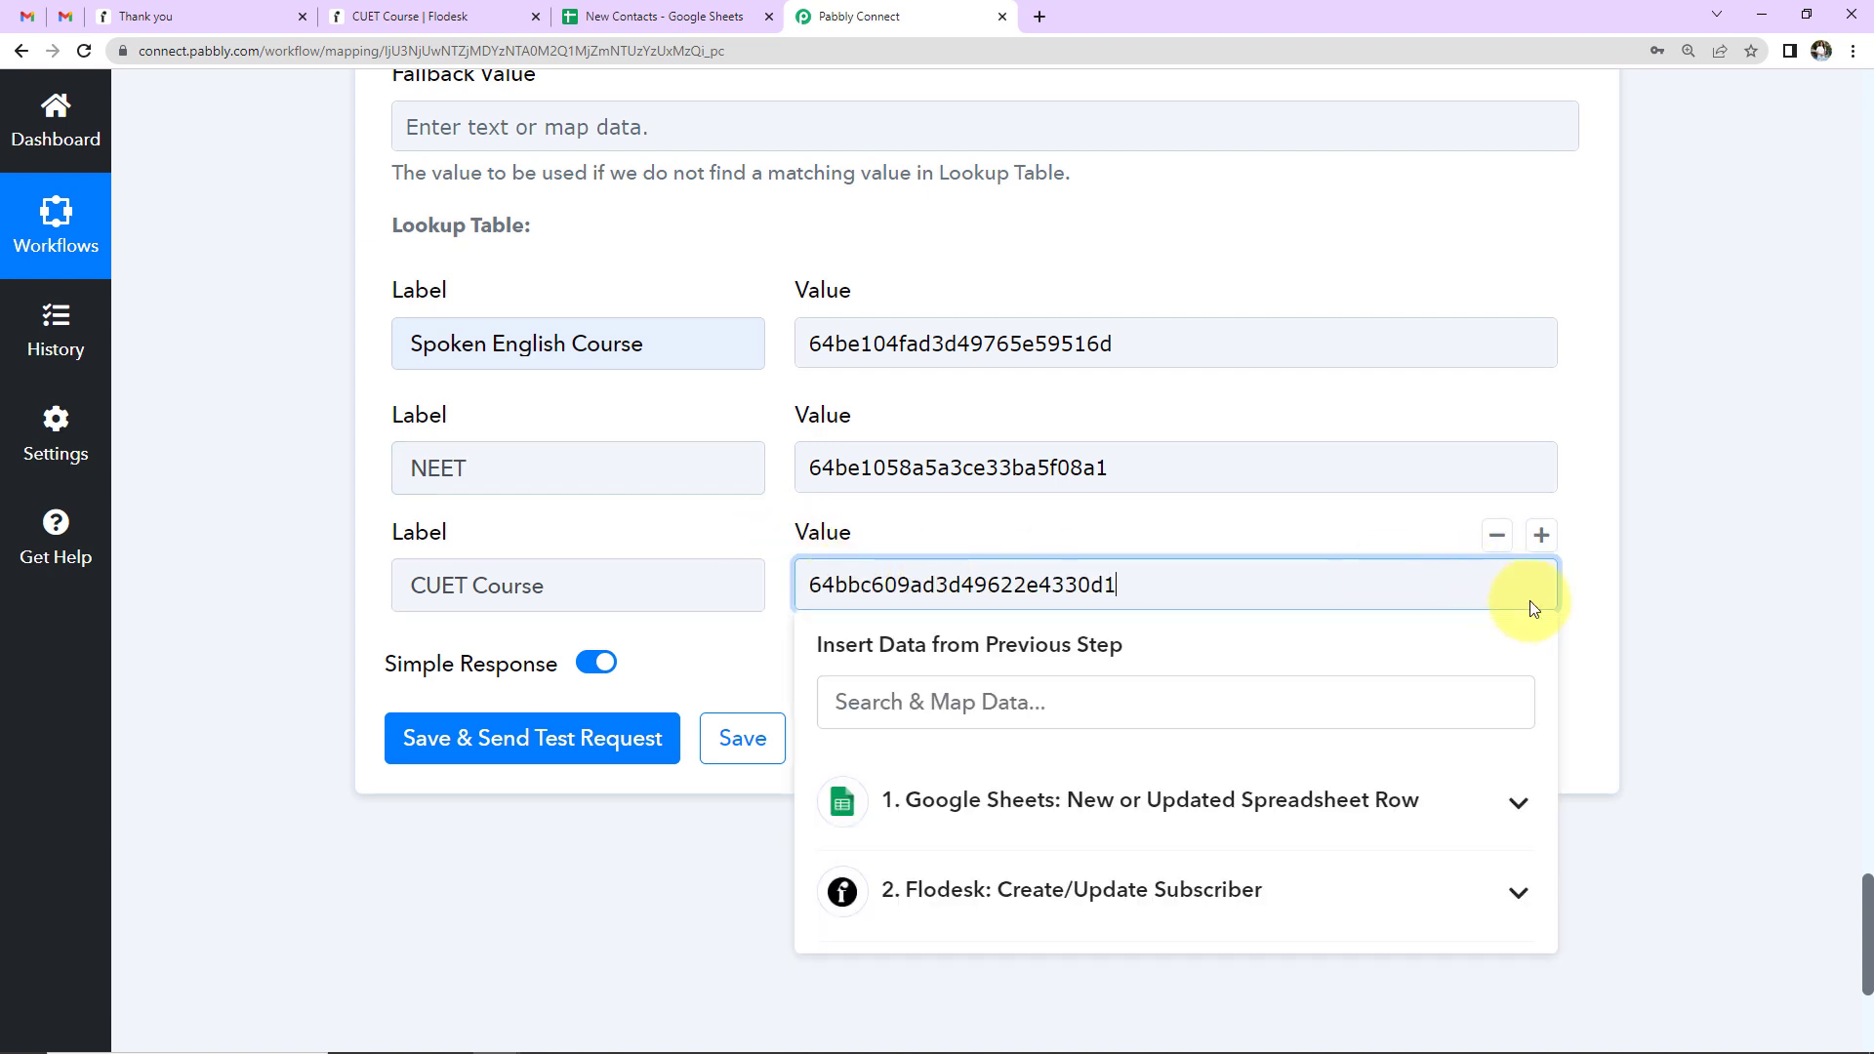
pyautogui.click(1666, 594)
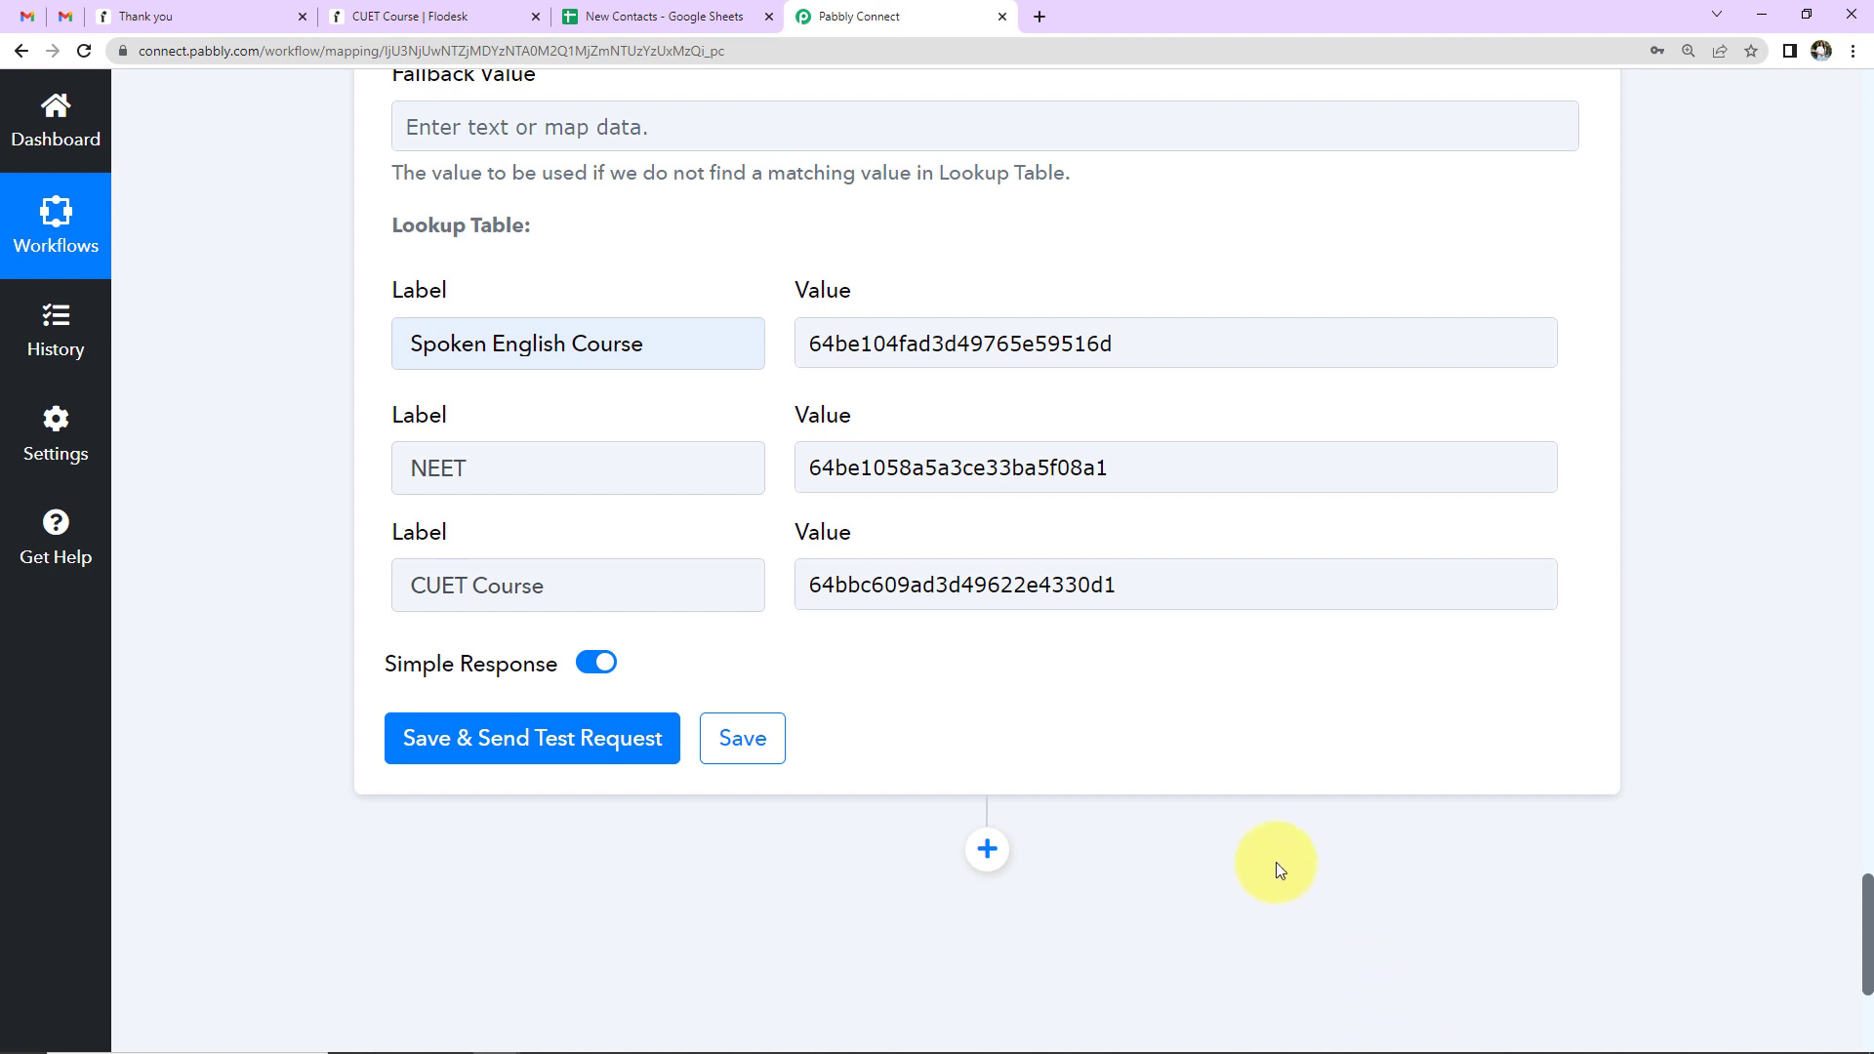
# - Save and test the lookup table, confirming it returns Spoken English Course, then add another action step
pyautogui.click(621, 750)
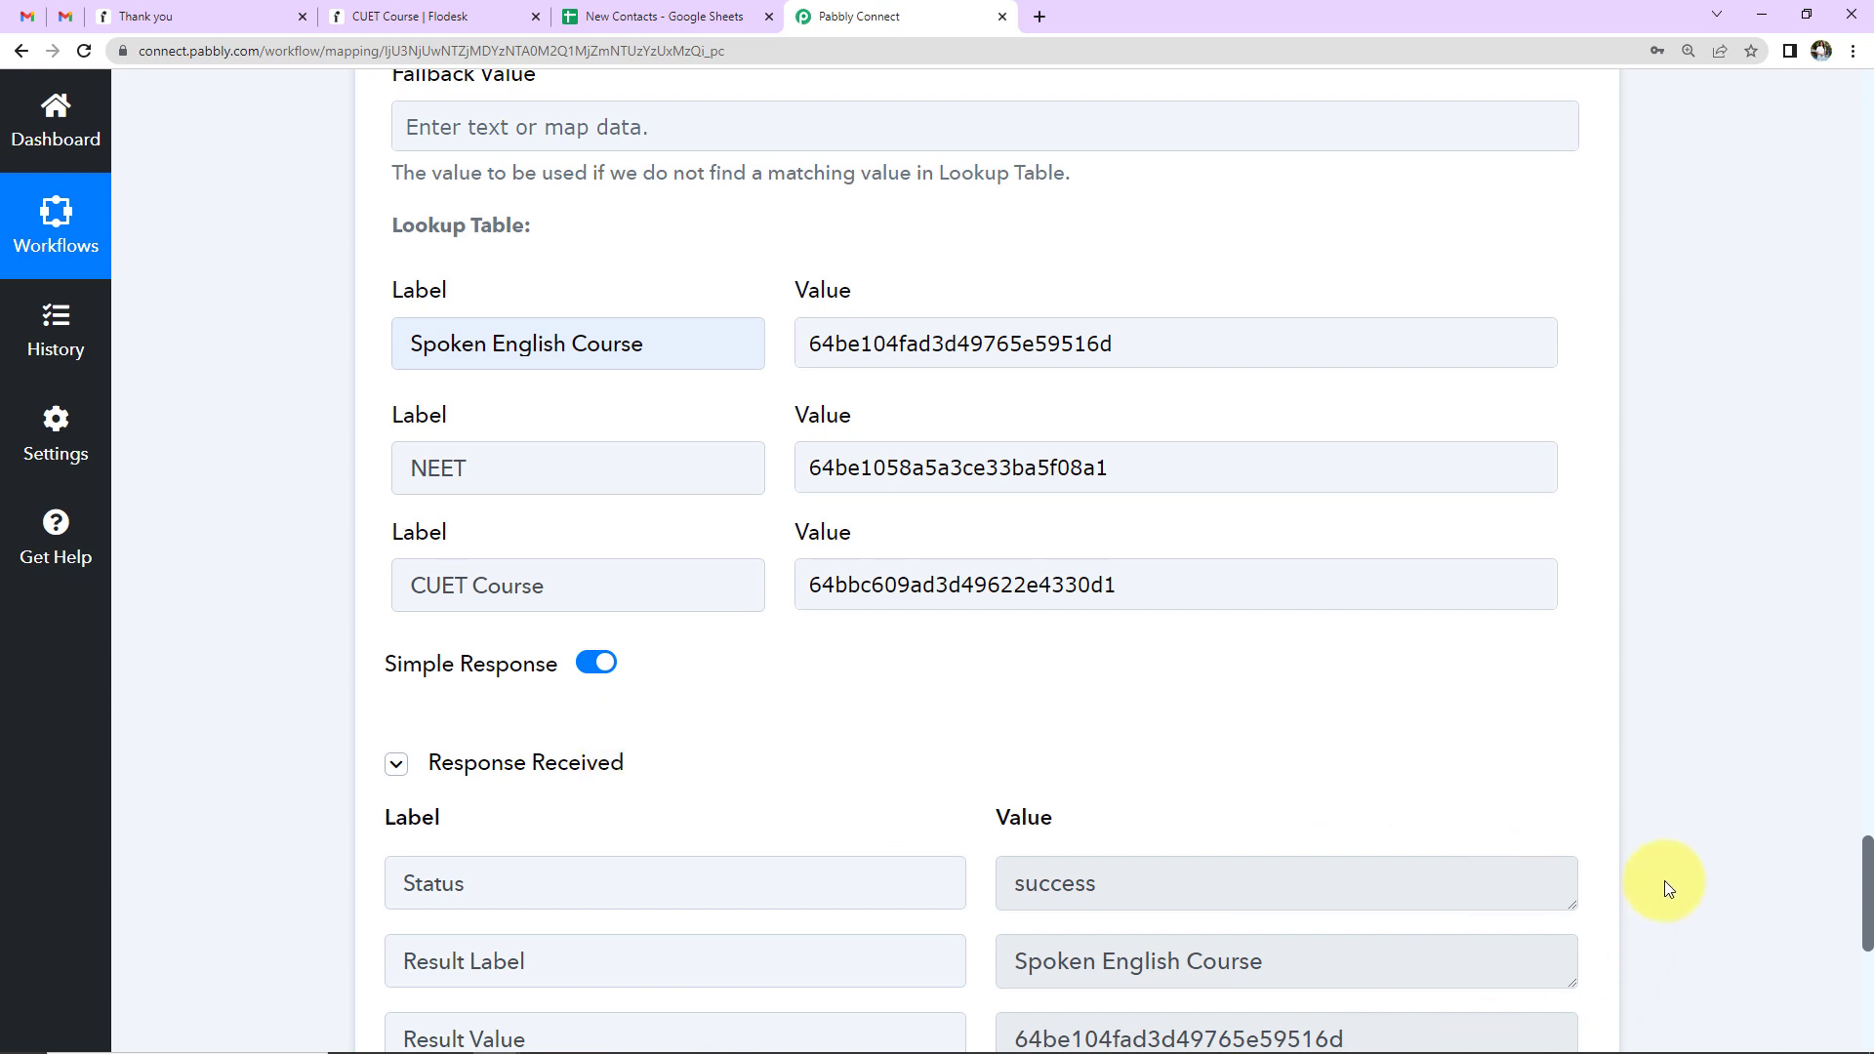
pyautogui.scroll(-5, 1666, 882)
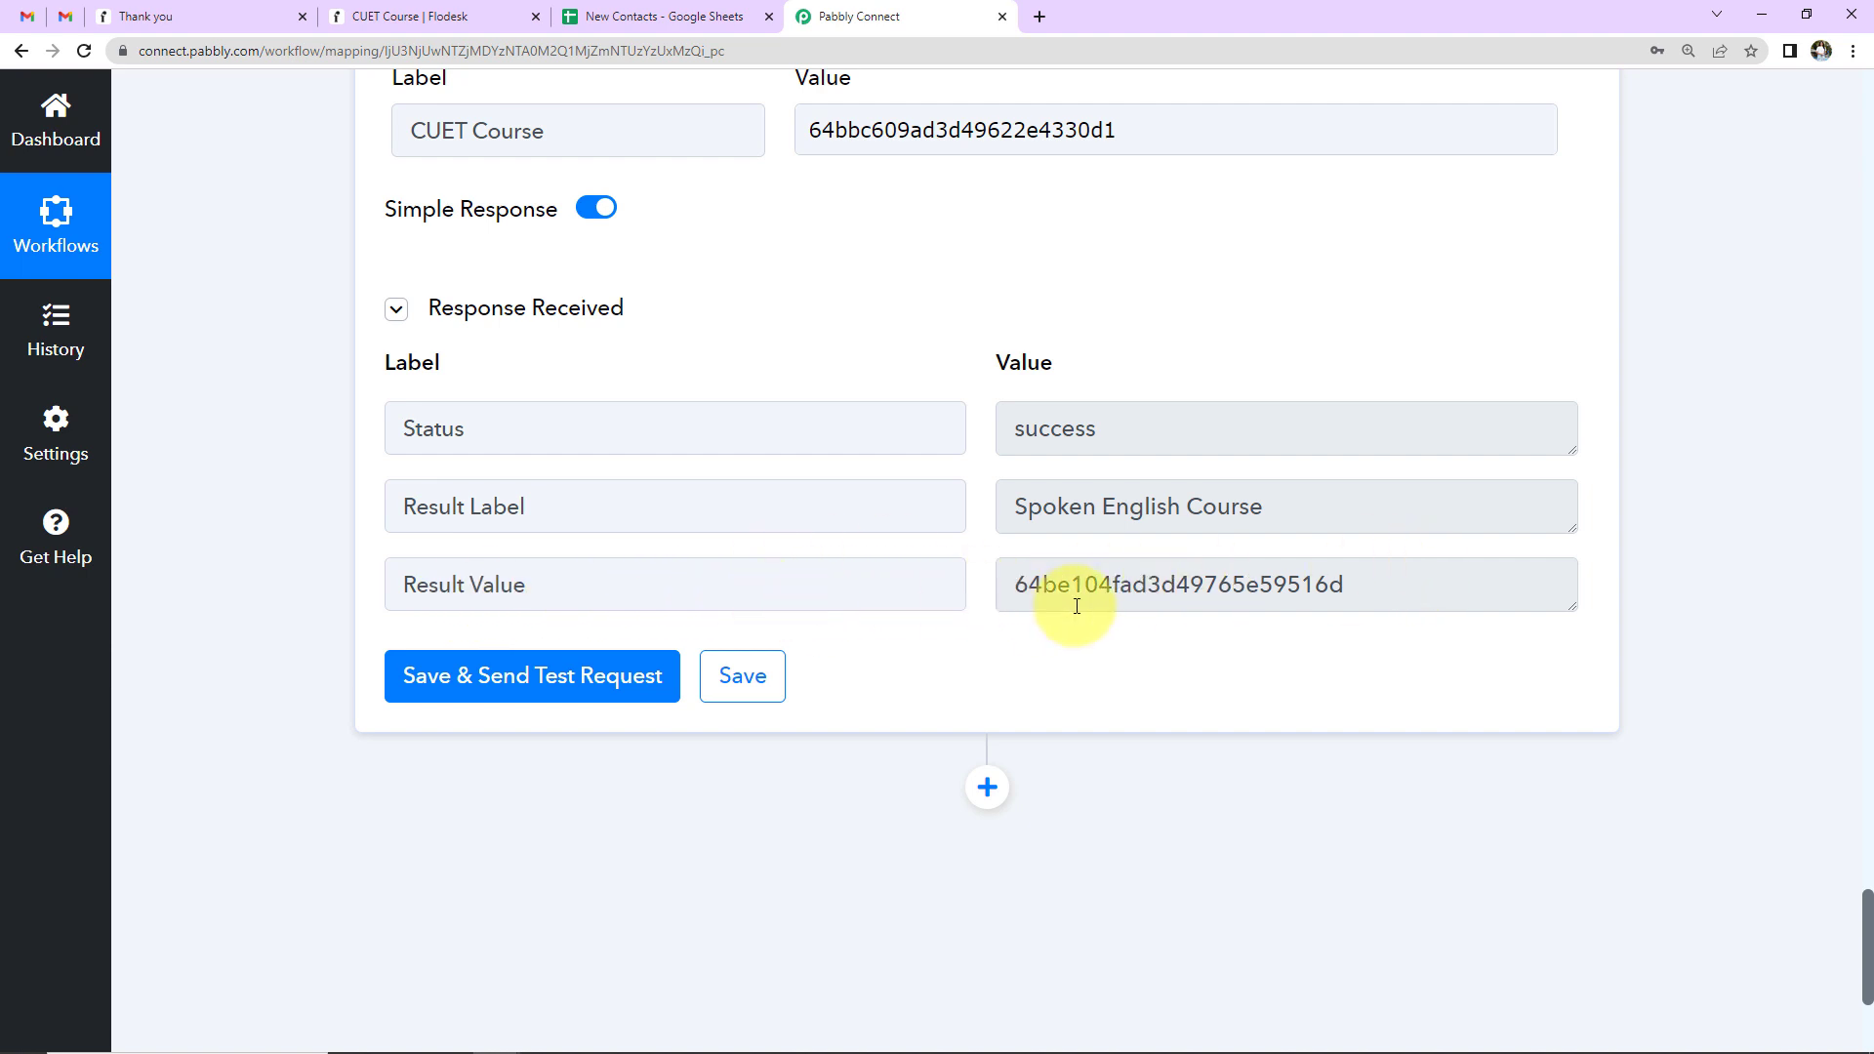
pyautogui.click(986, 787)
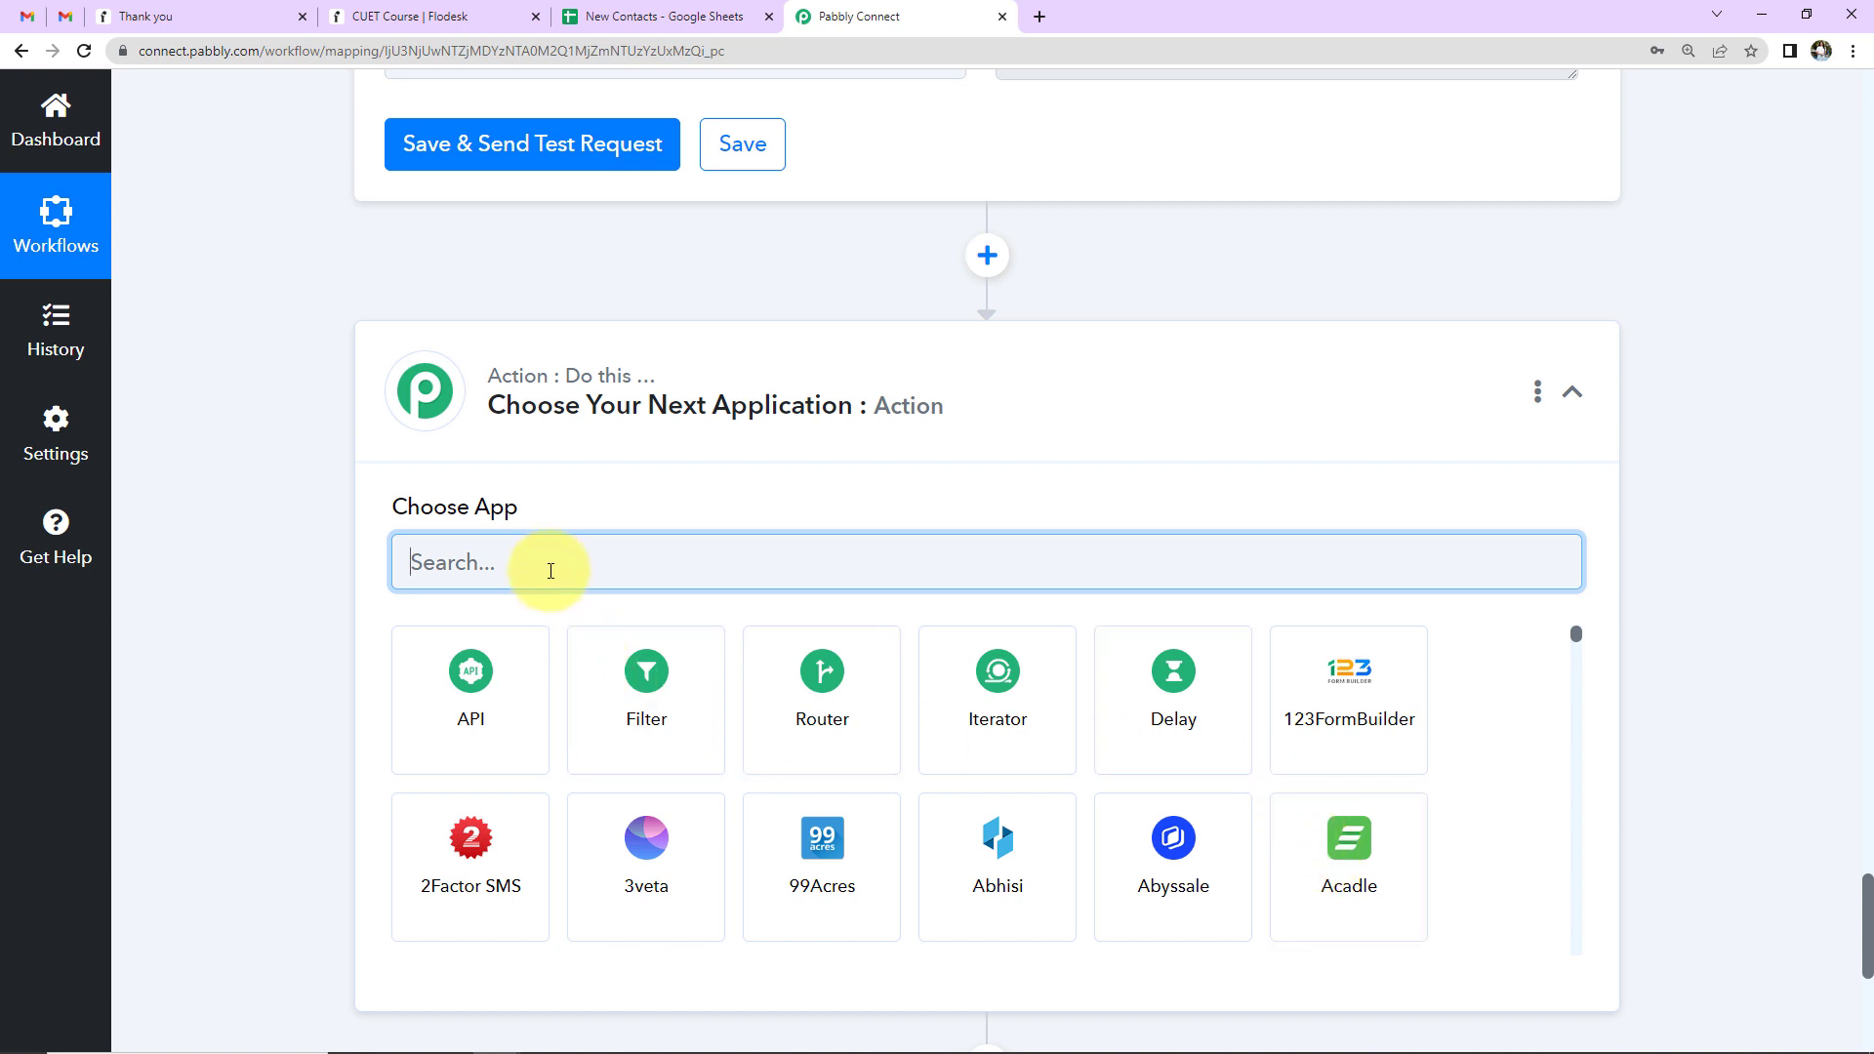
# - Set the new step to Flodesk's Add Existing Subscriber to Segment action using the existing connection
pyautogui.write('Flodesk')
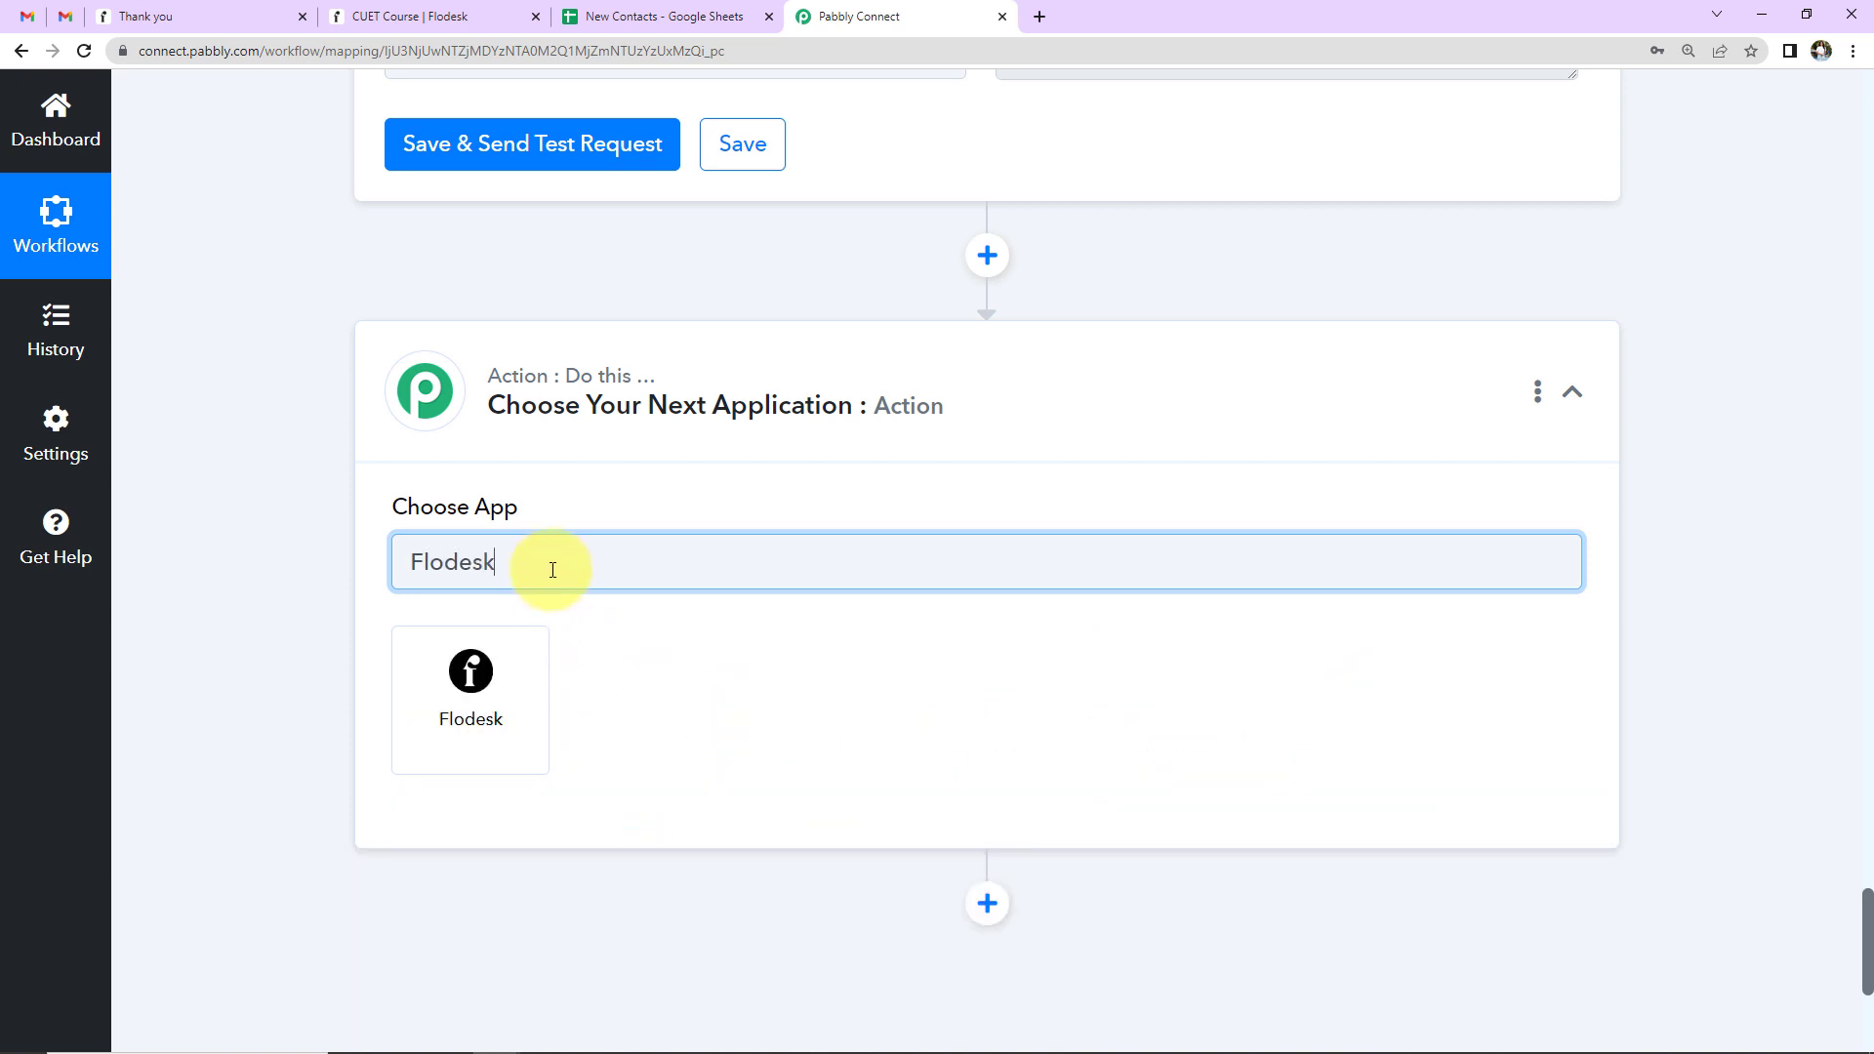
pyautogui.click(543, 679)
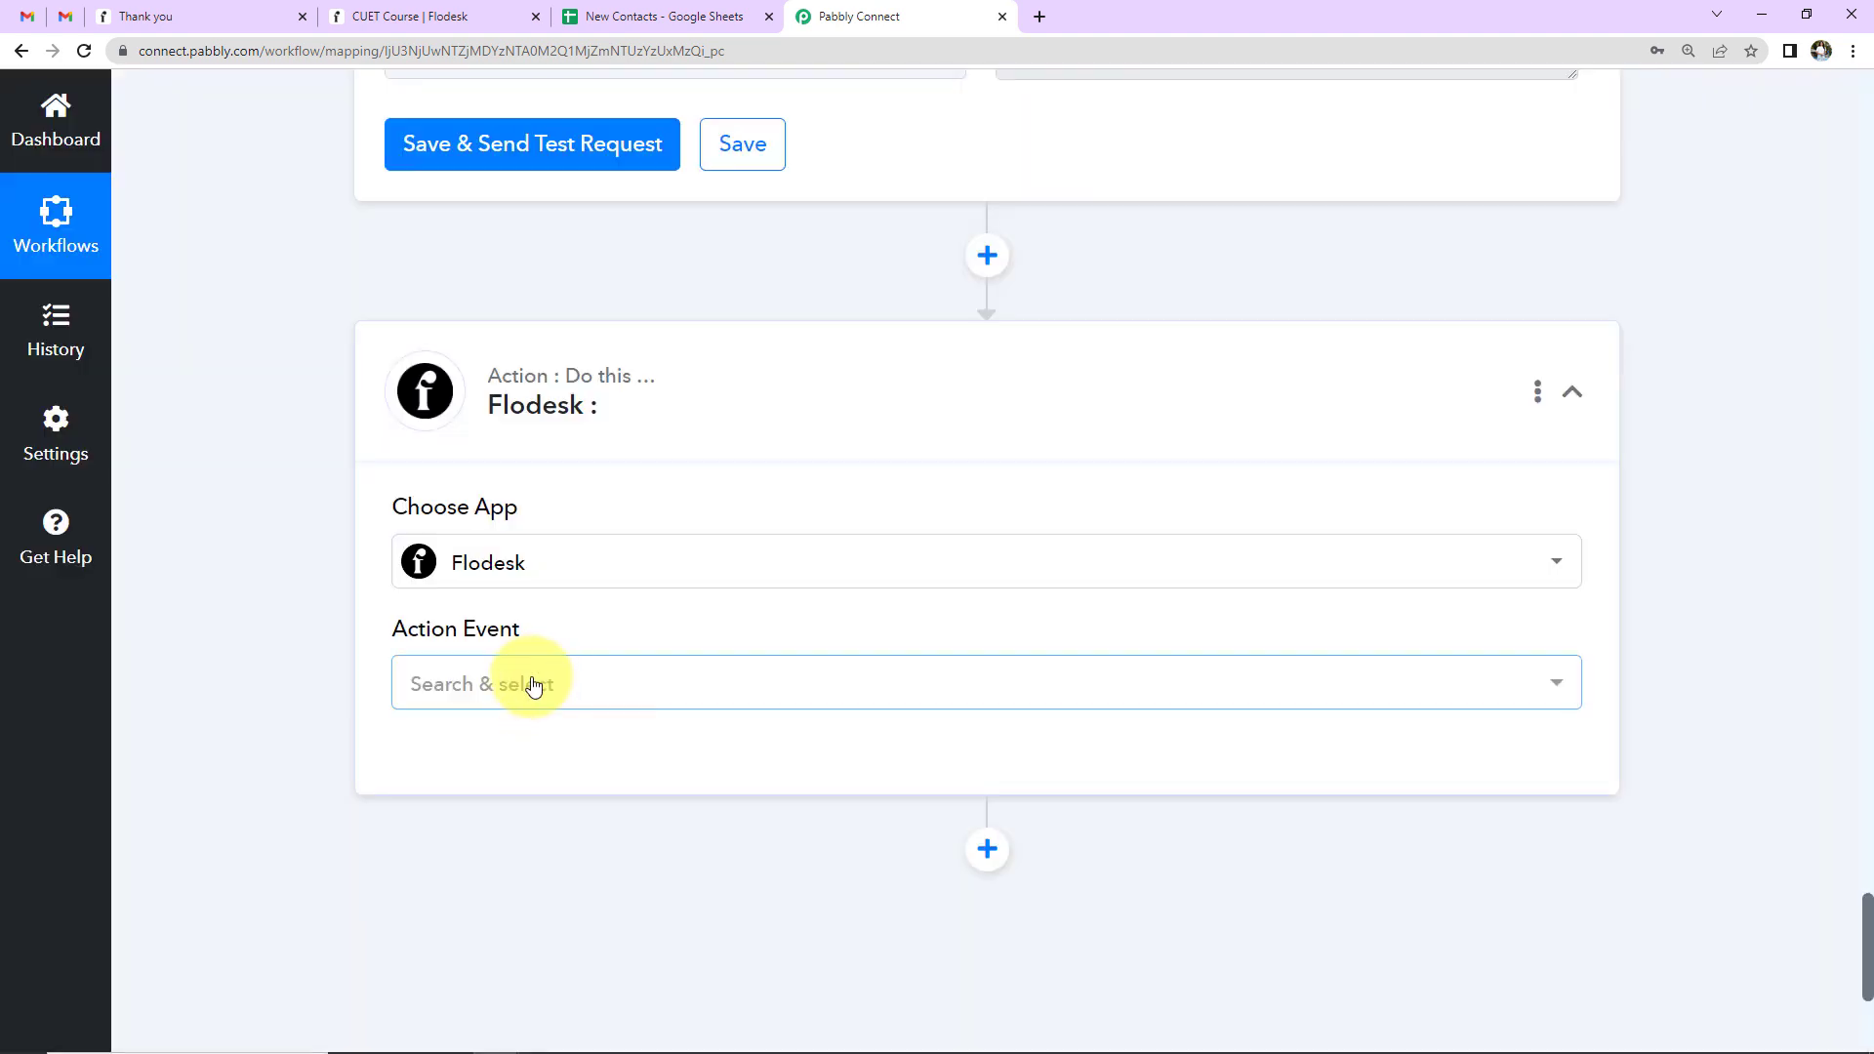
pyautogui.click(533, 683)
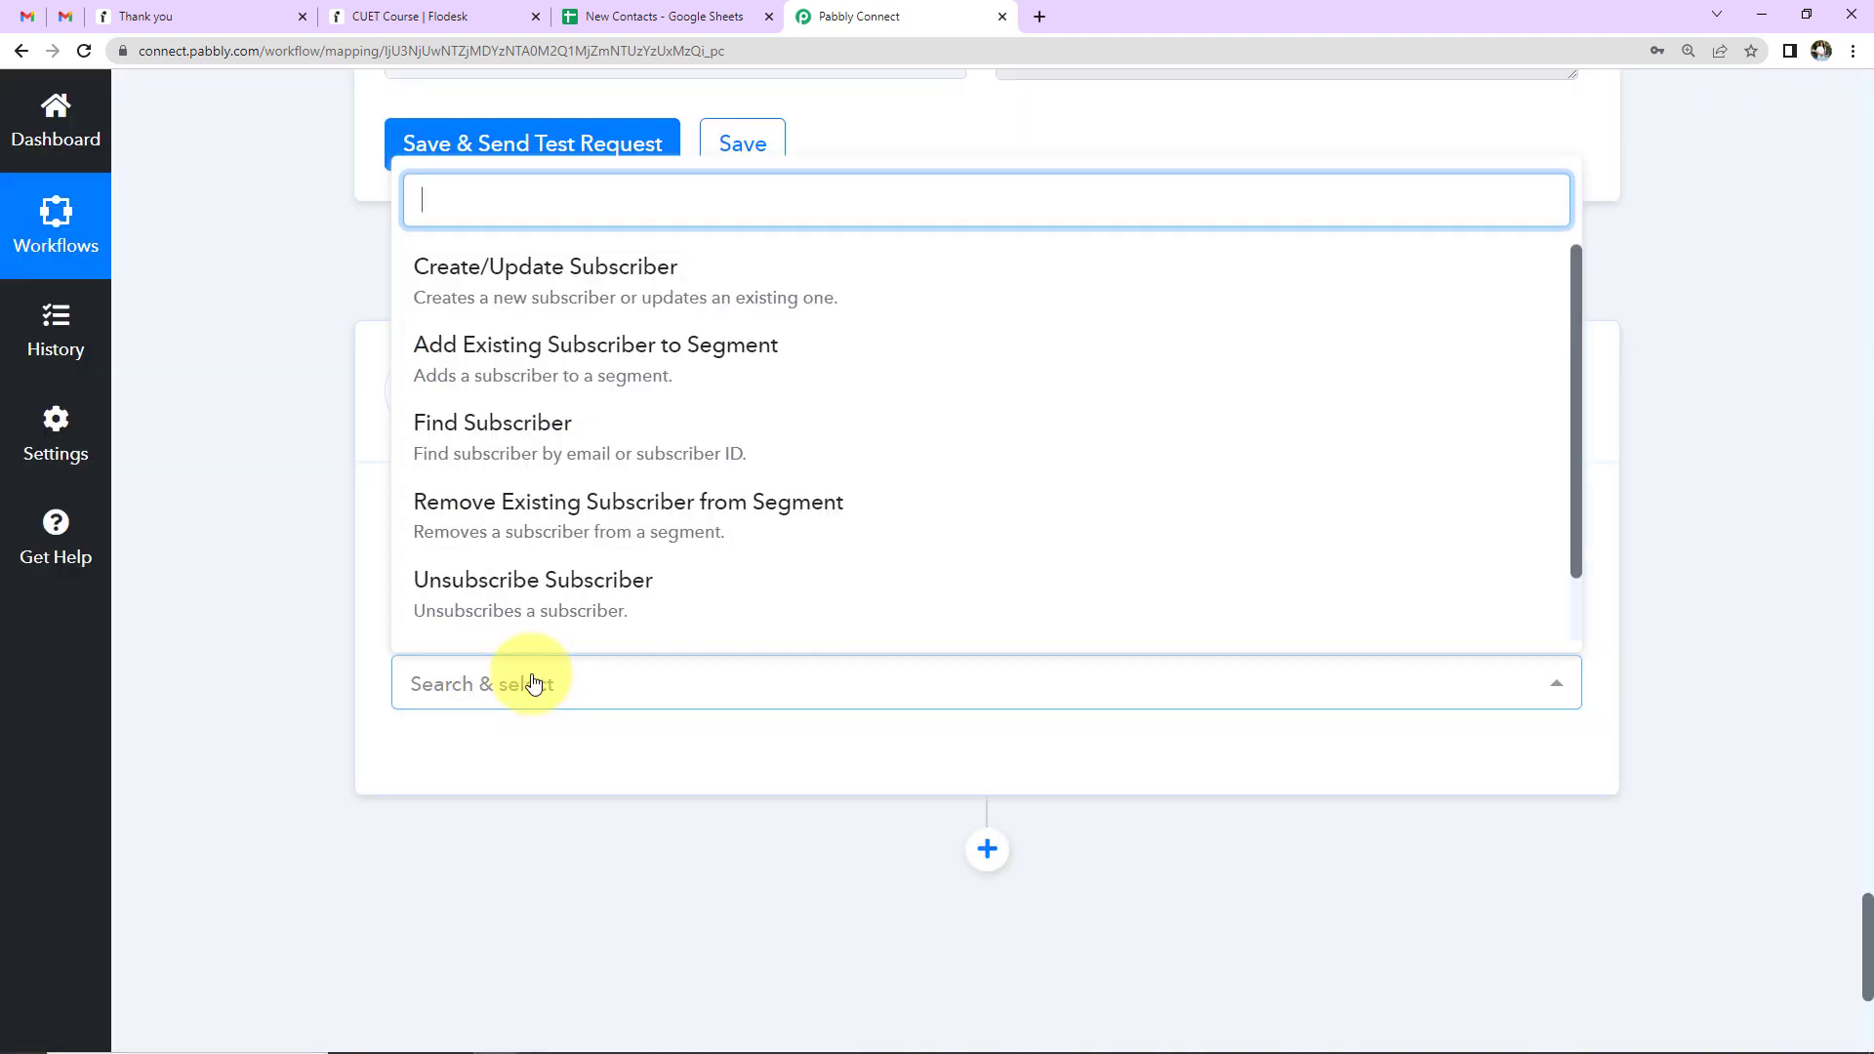
pyautogui.click(469, 356)
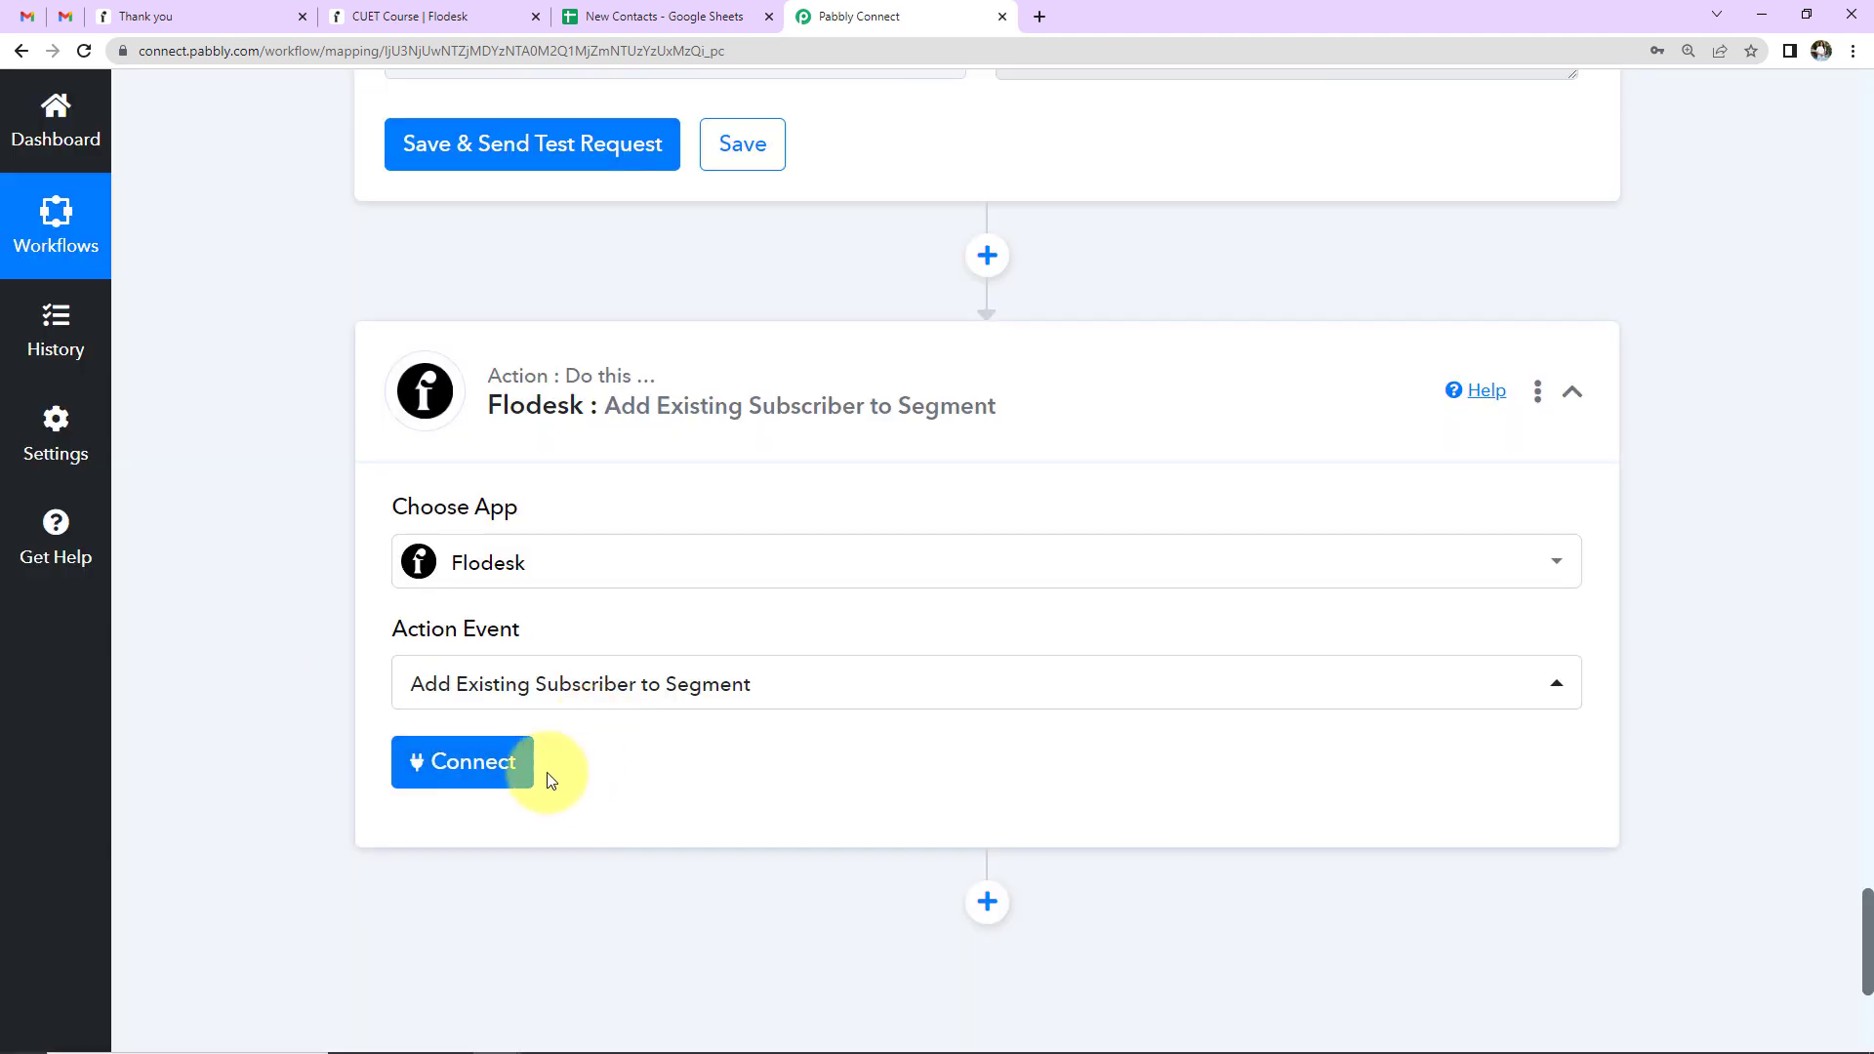
pyautogui.click(504, 771)
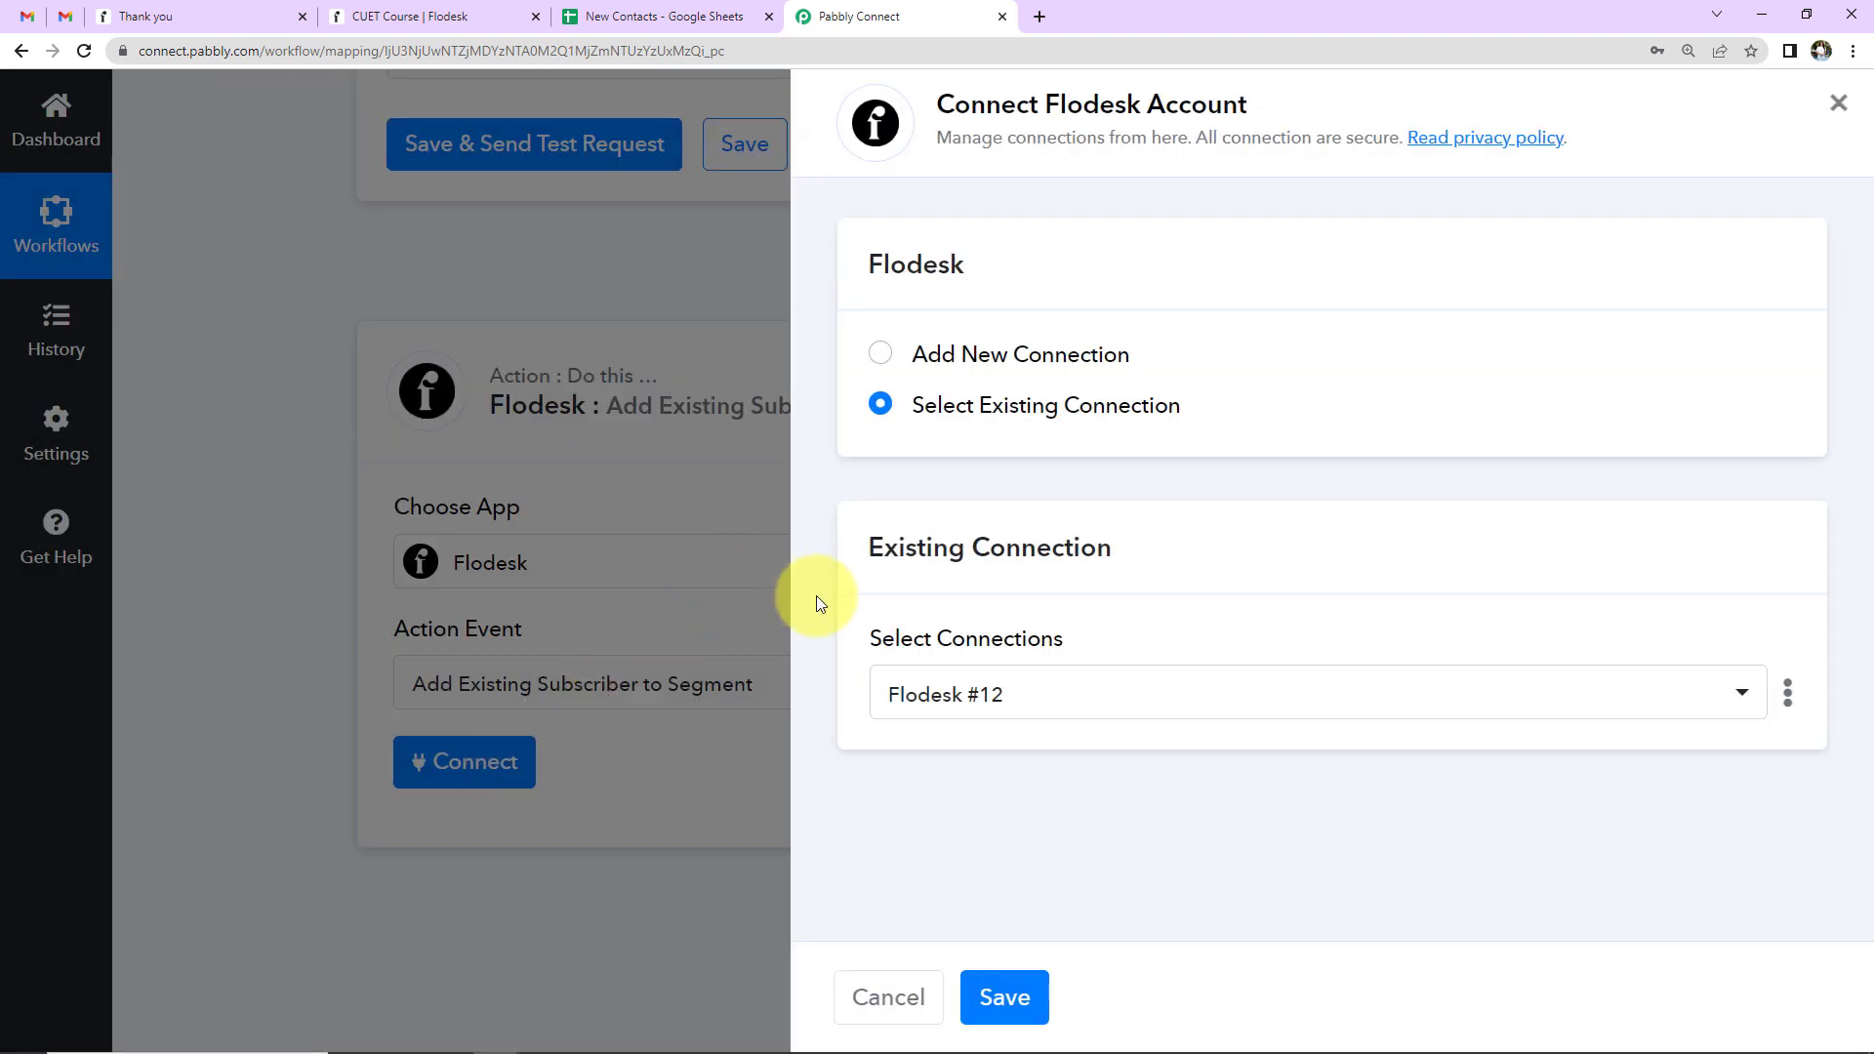
pyautogui.click(1020, 1022)
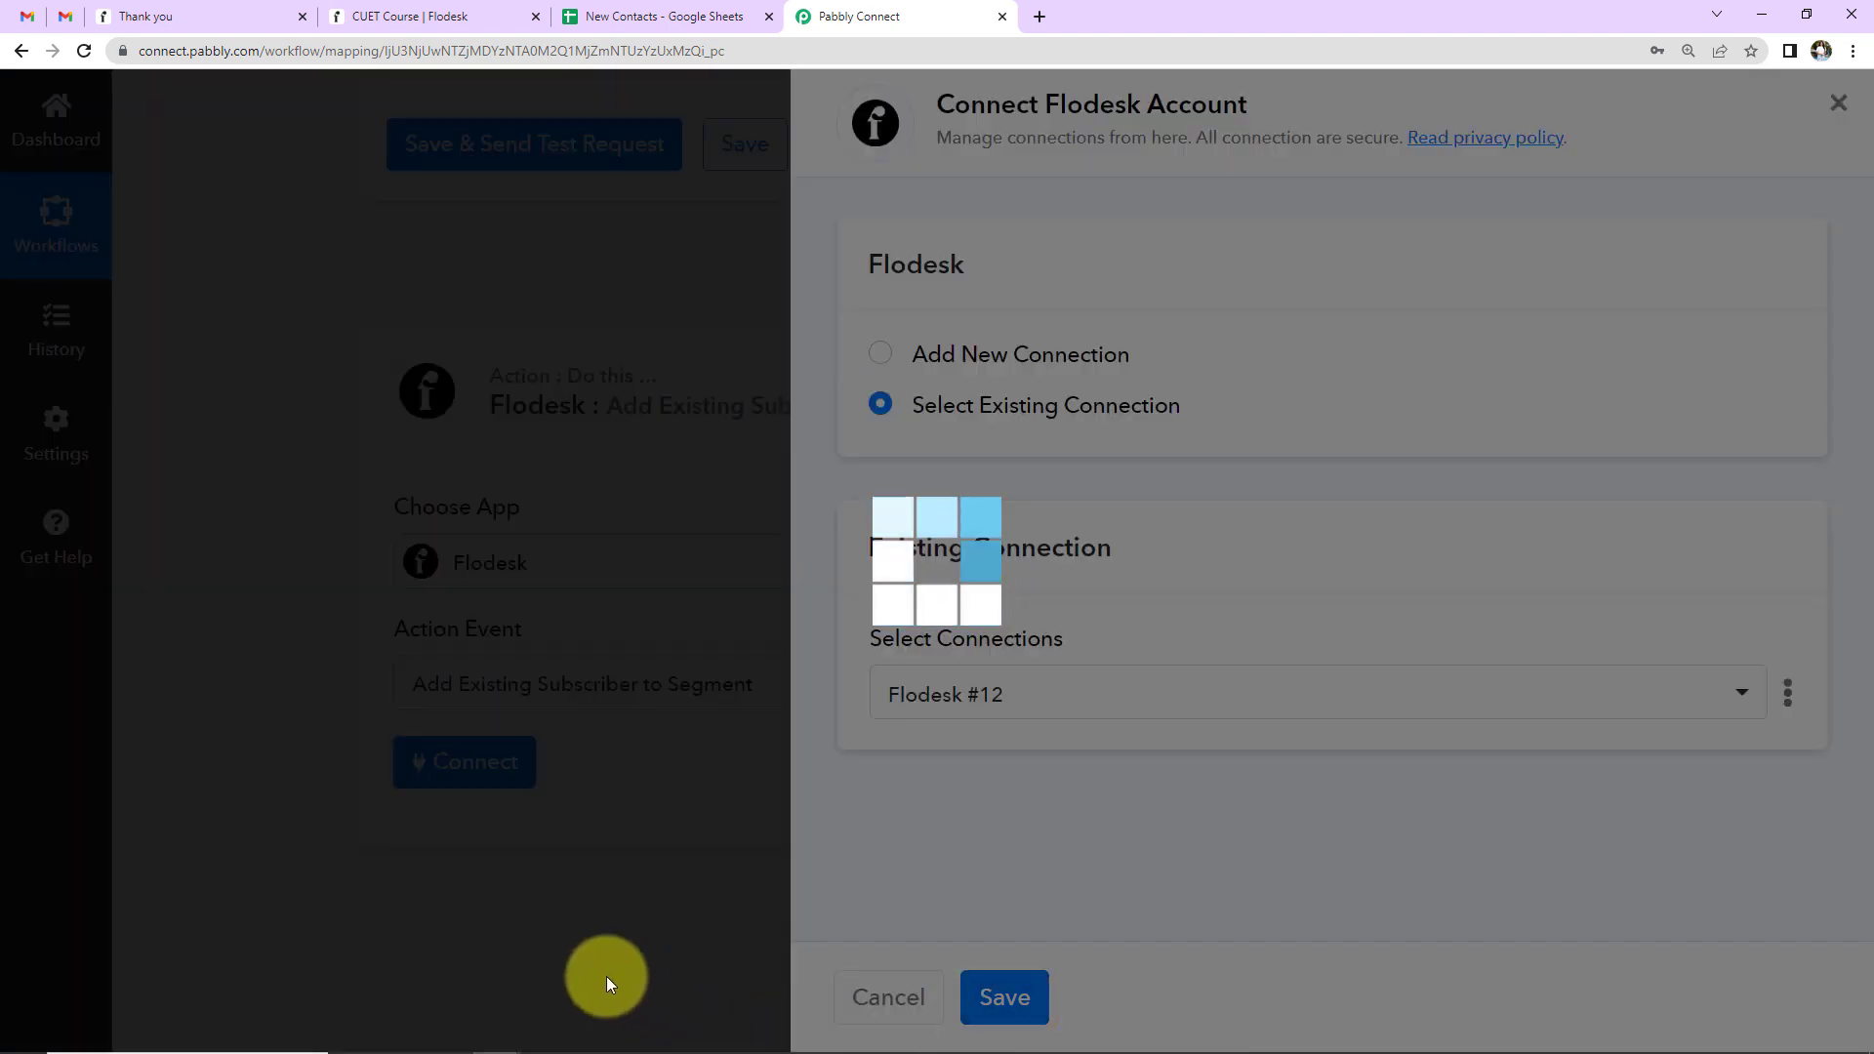
# - Map Subscriber Email to the sheet's Email Address and switch Select Segments to mapped input
pyautogui.scroll(-5, 770, 688)
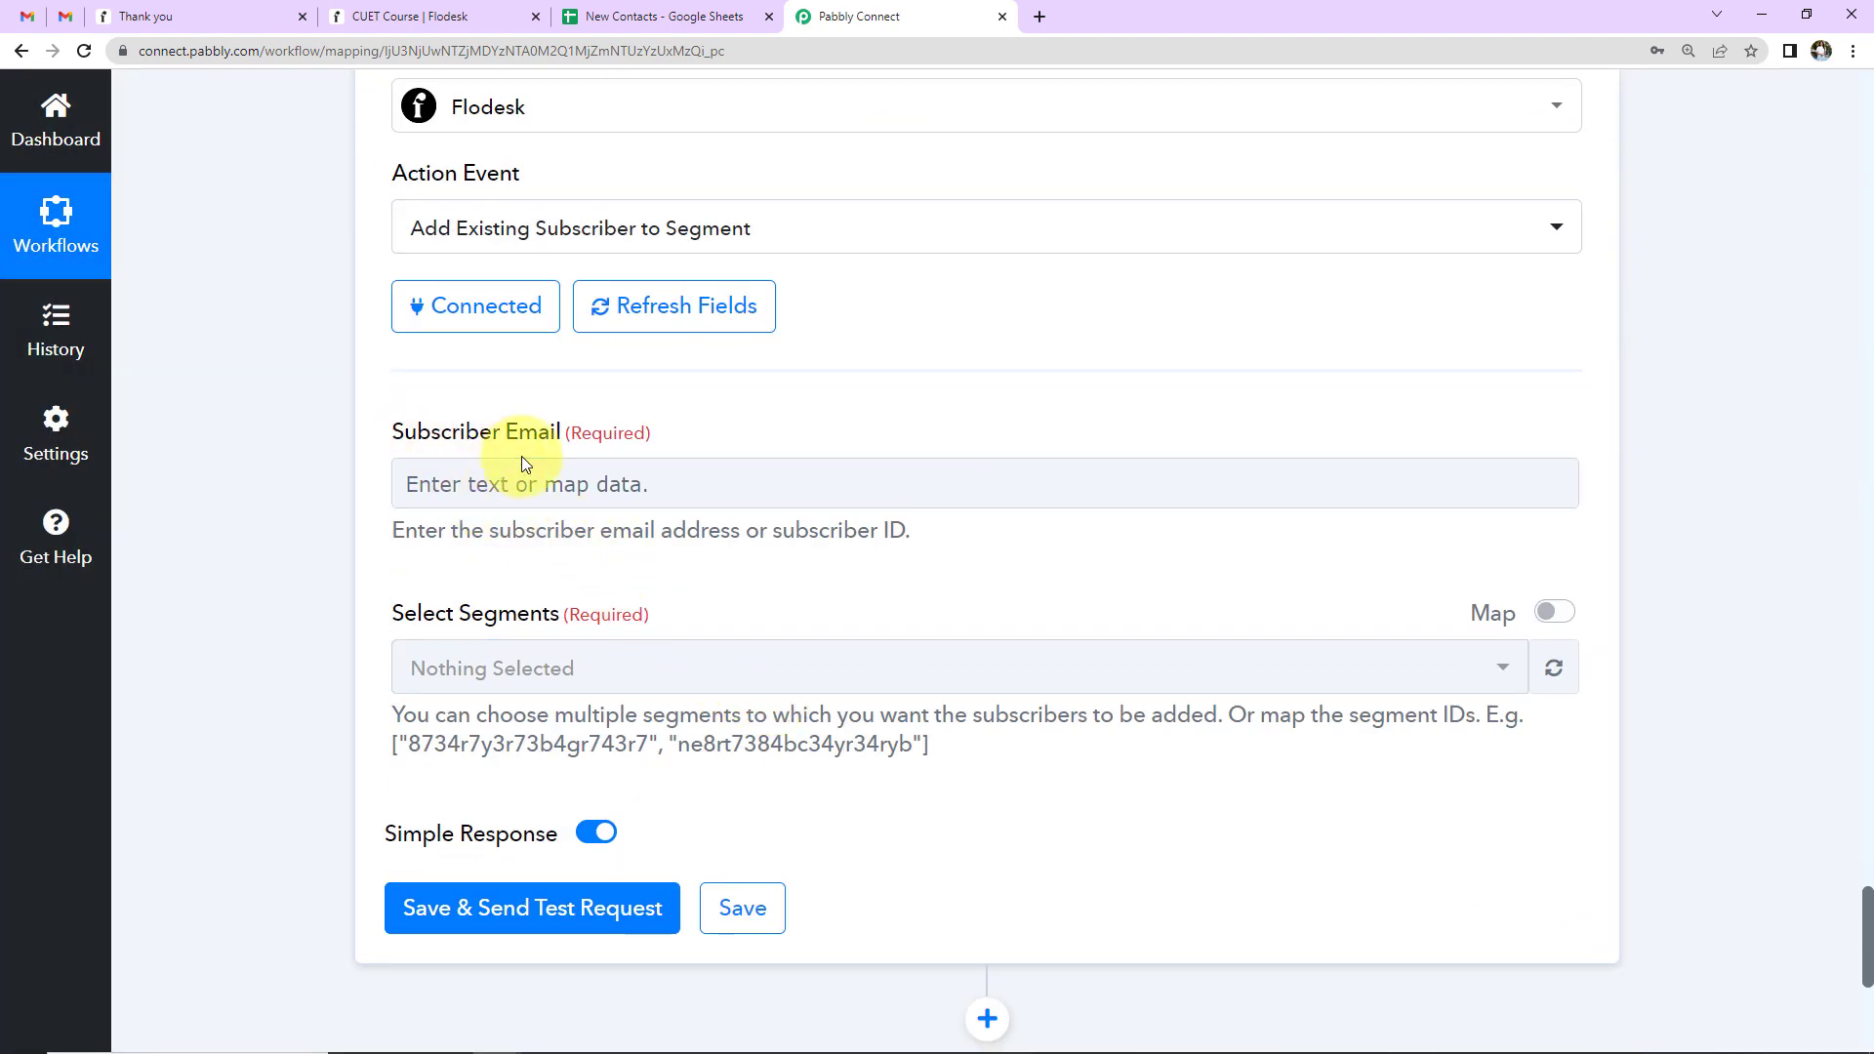
pyautogui.click(510, 483)
pyautogui.click(682, 699)
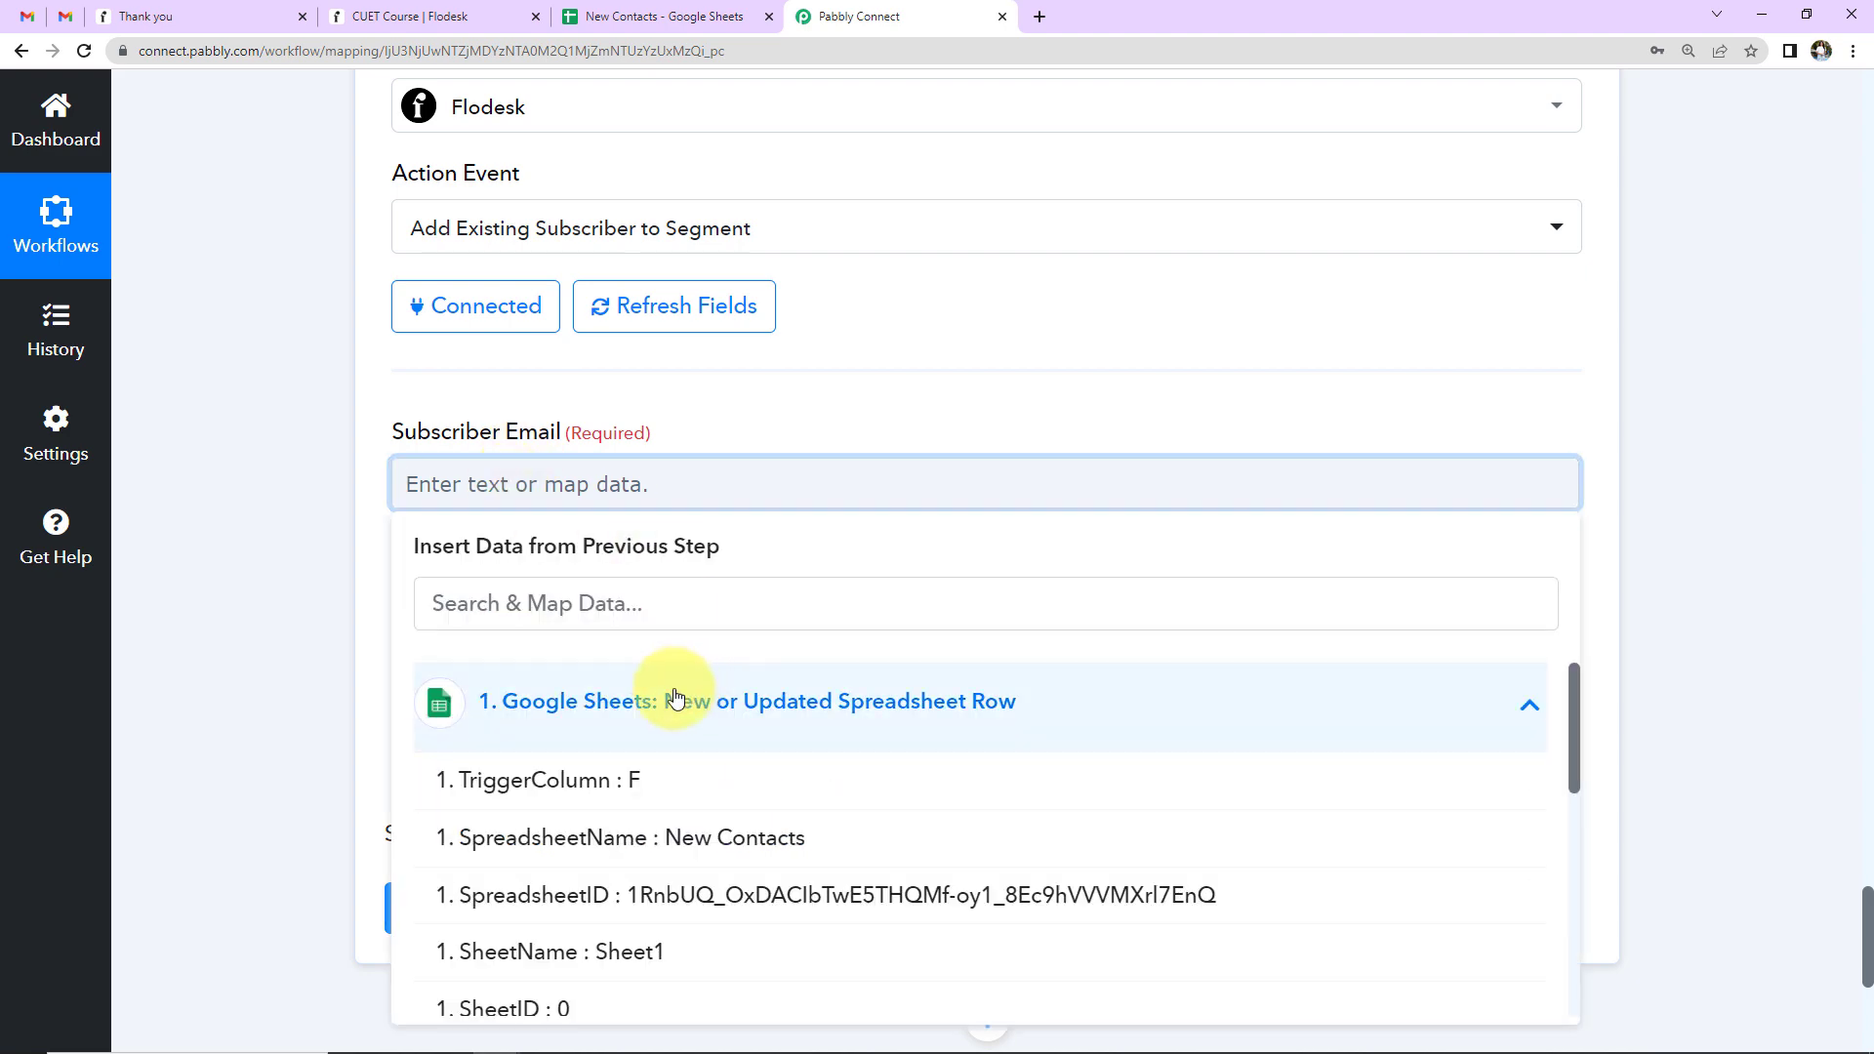
pyautogui.scroll(-6, 670, 833)
pyautogui.click(674, 842)
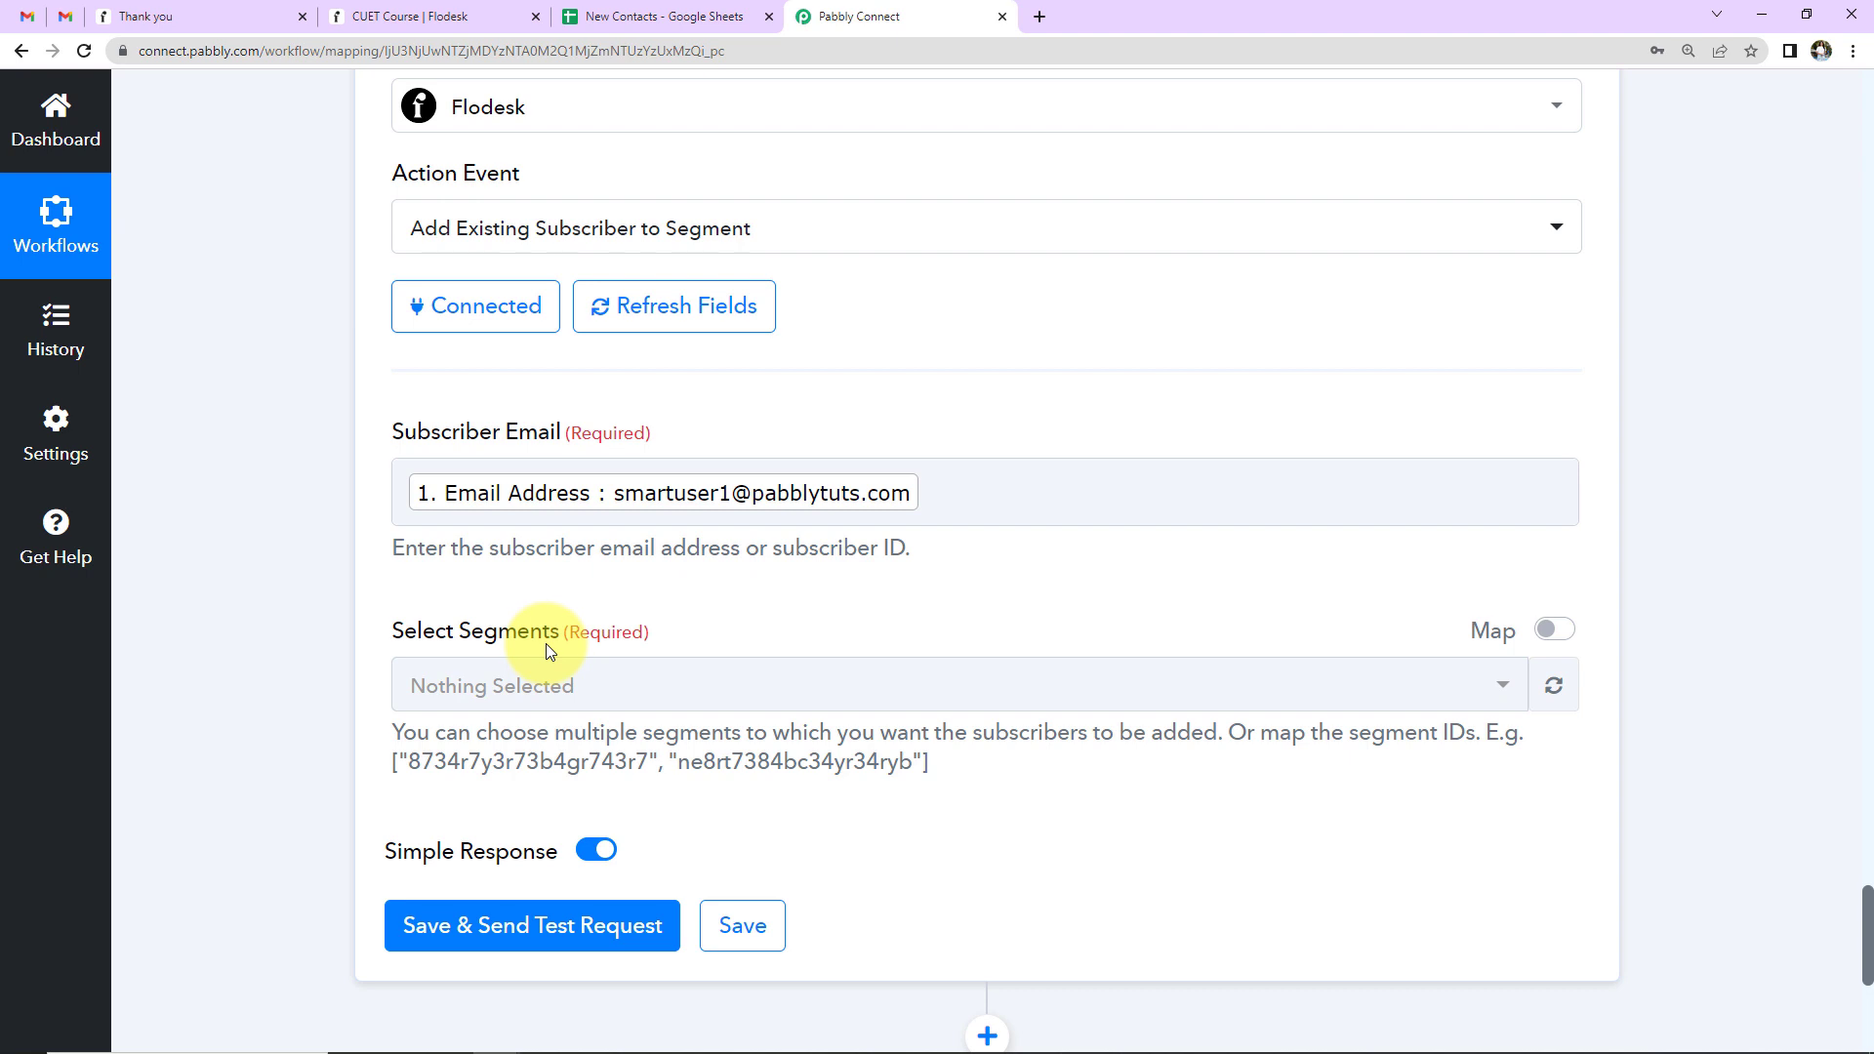
pyautogui.click(1554, 630)
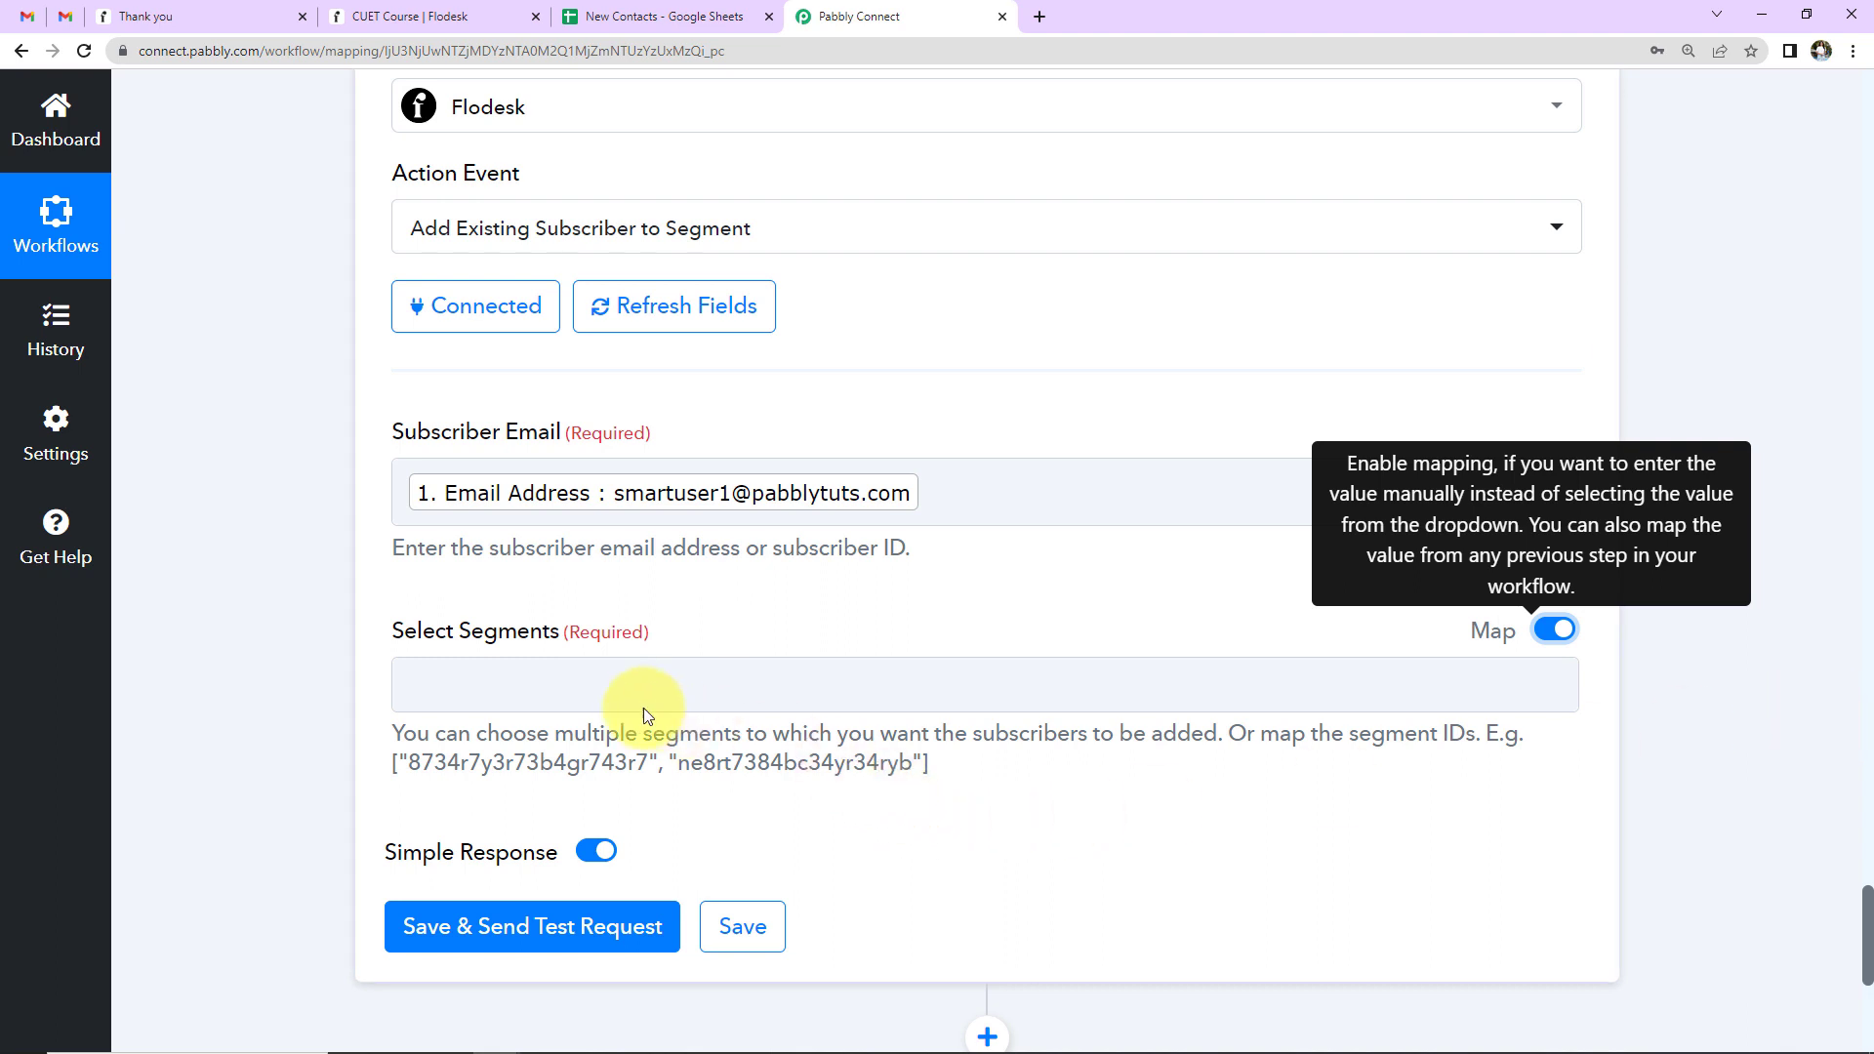
# - Set Select Segments to the Lookup Table's Result Value wrapped as ["…"], then run a successful test
pyautogui.click(494, 683)
pyautogui.scroll(-5, 272, 723)
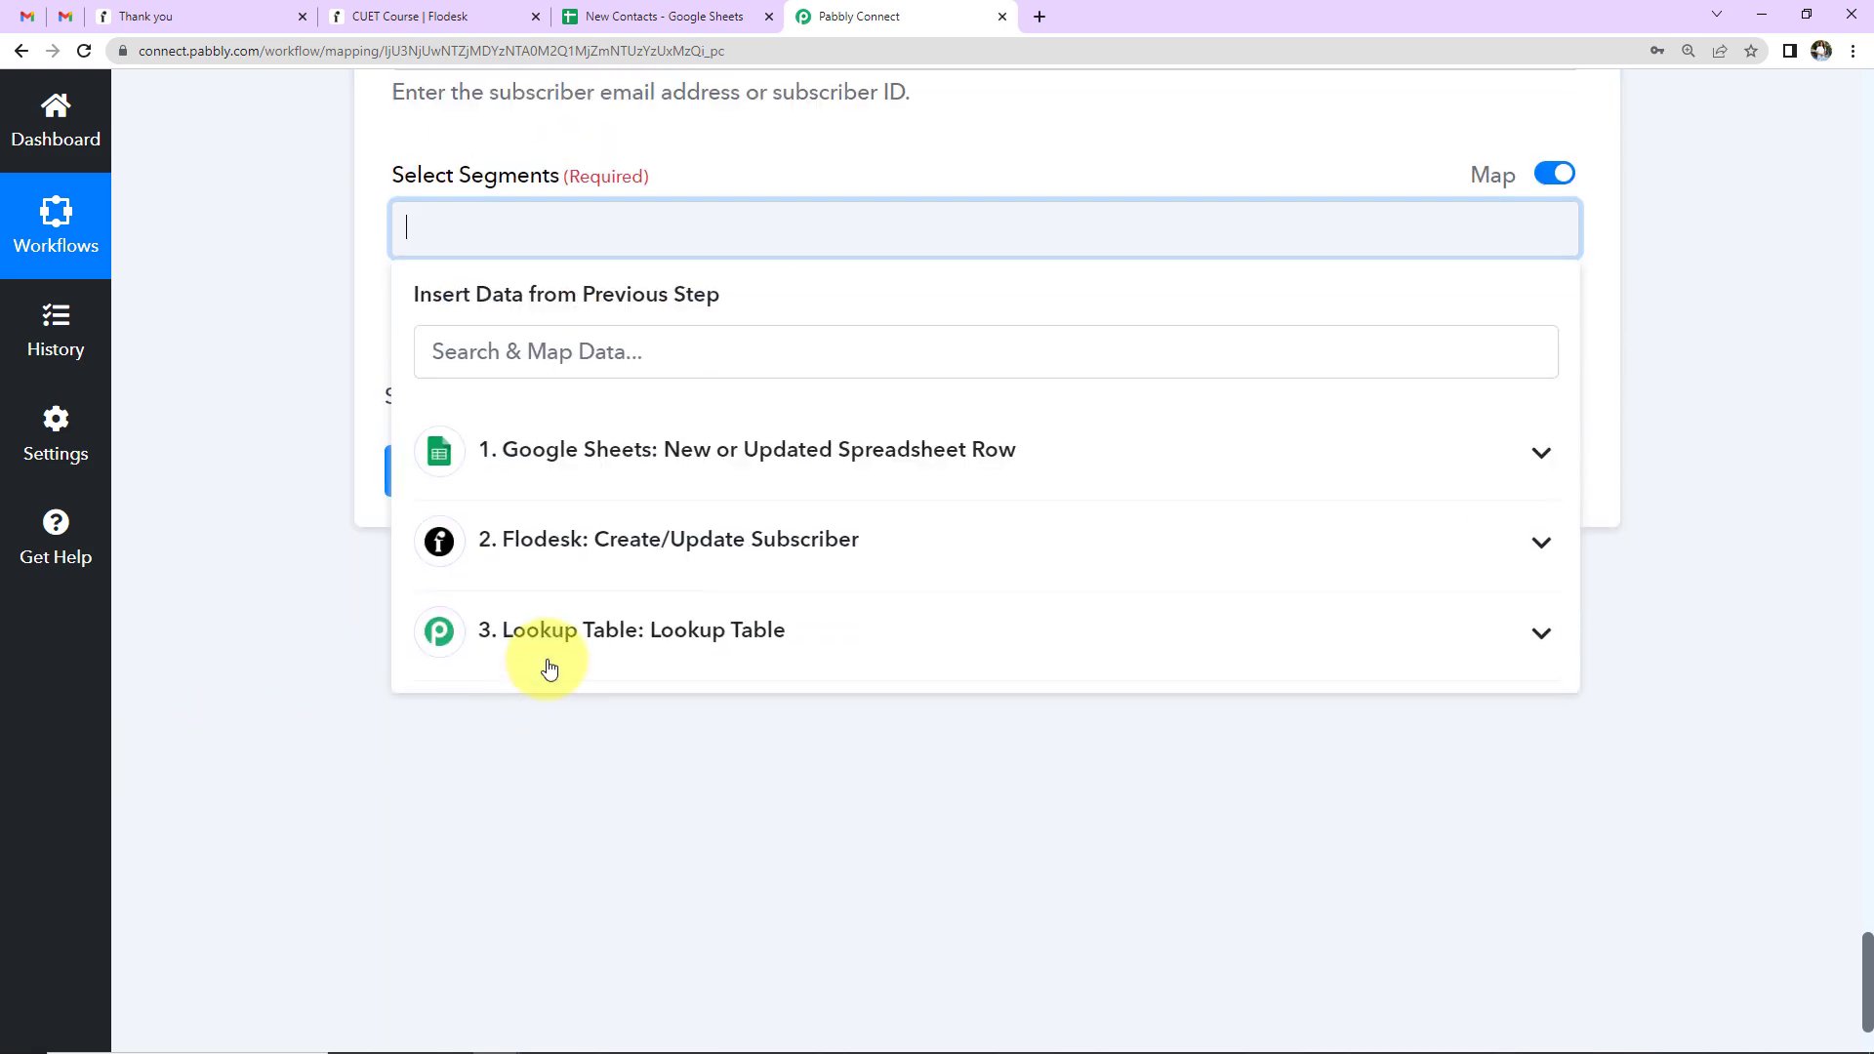
pyautogui.click(549, 667)
pyautogui.click(547, 824)
pyautogui.click(320, 665)
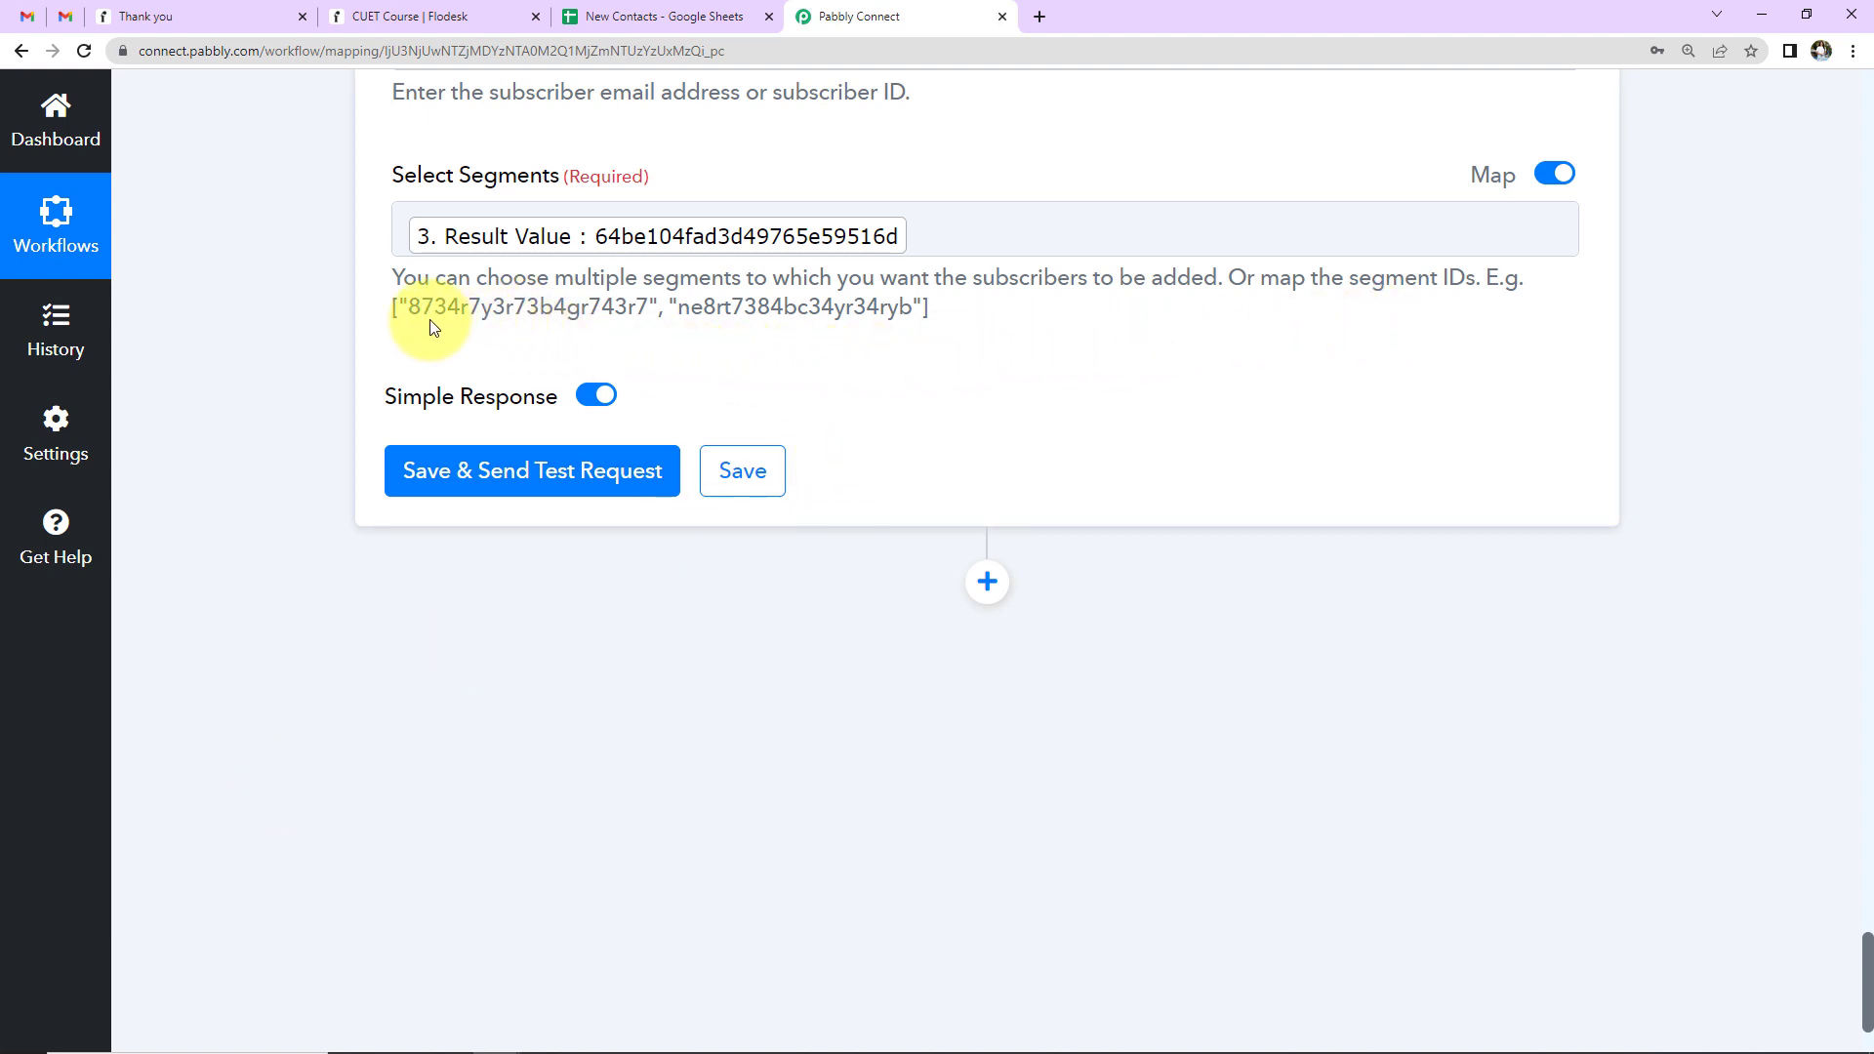
pyautogui.moveTo(410, 311); pyautogui.dragTo(664, 323)
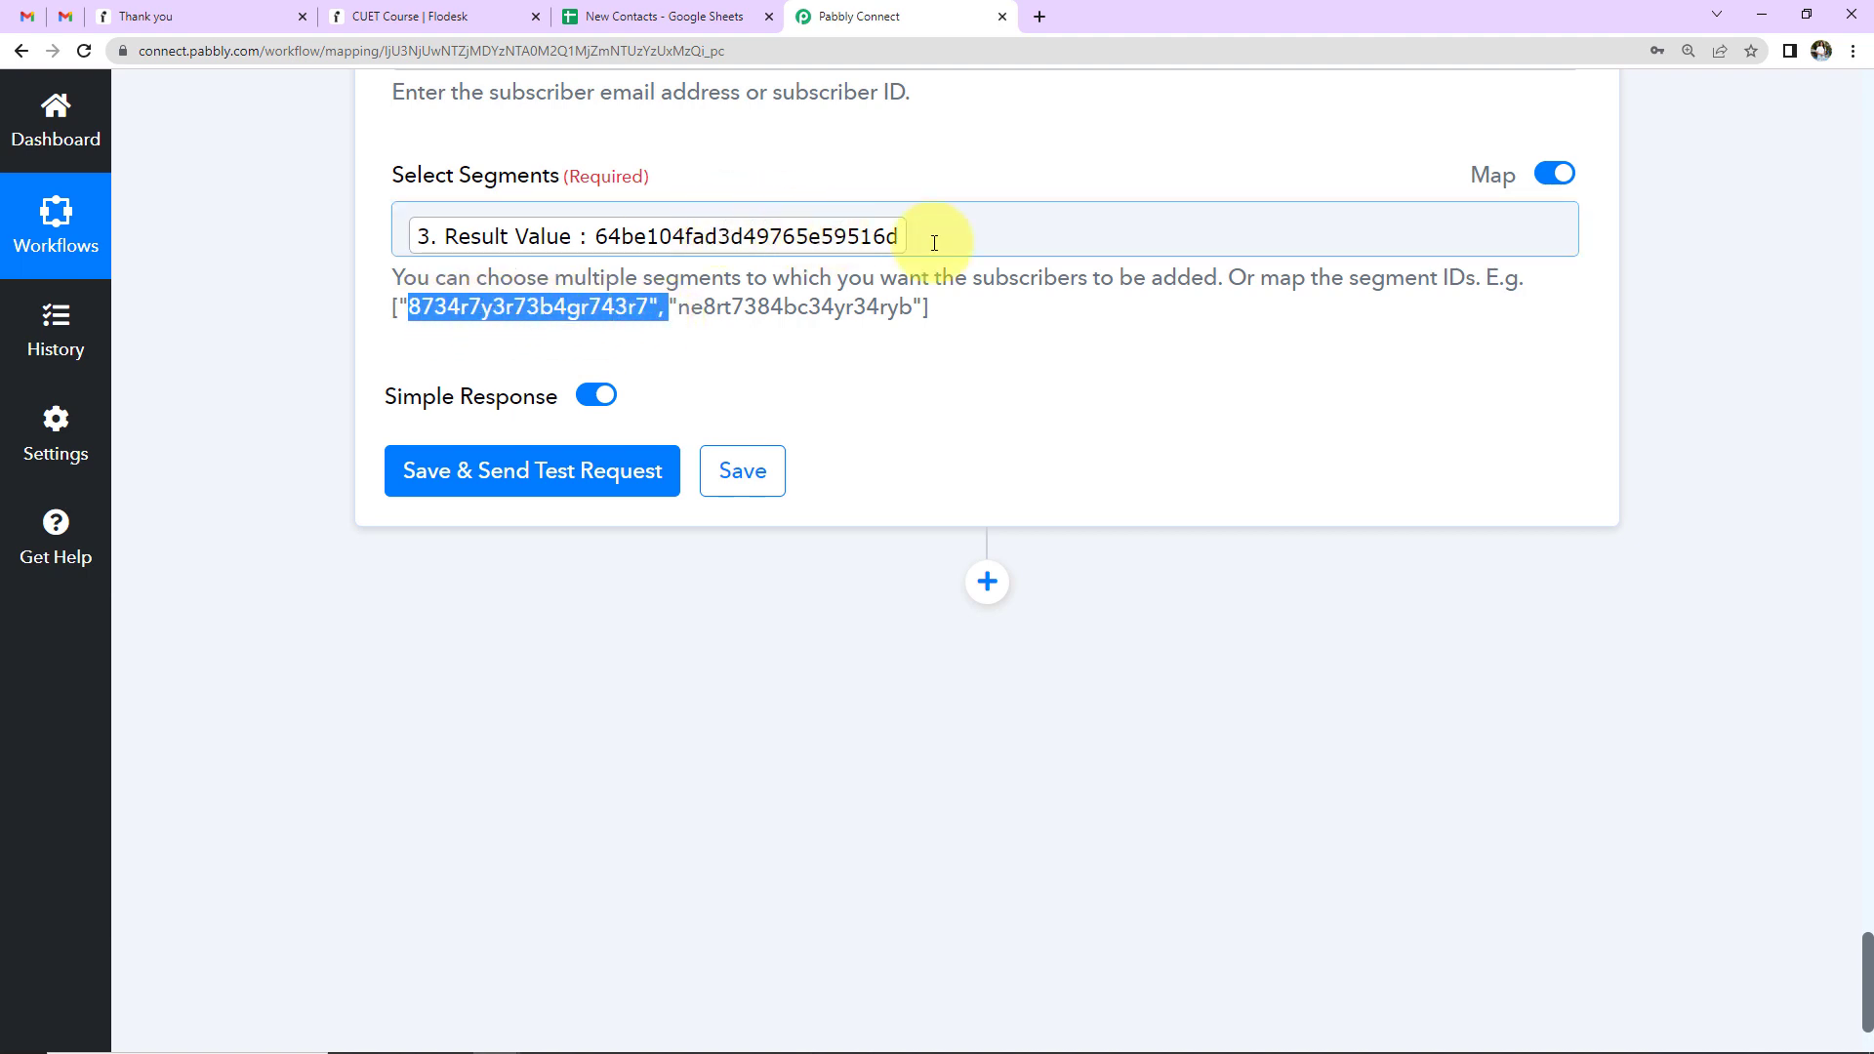
pyautogui.click(404, 237)
pyautogui.write('[" ')
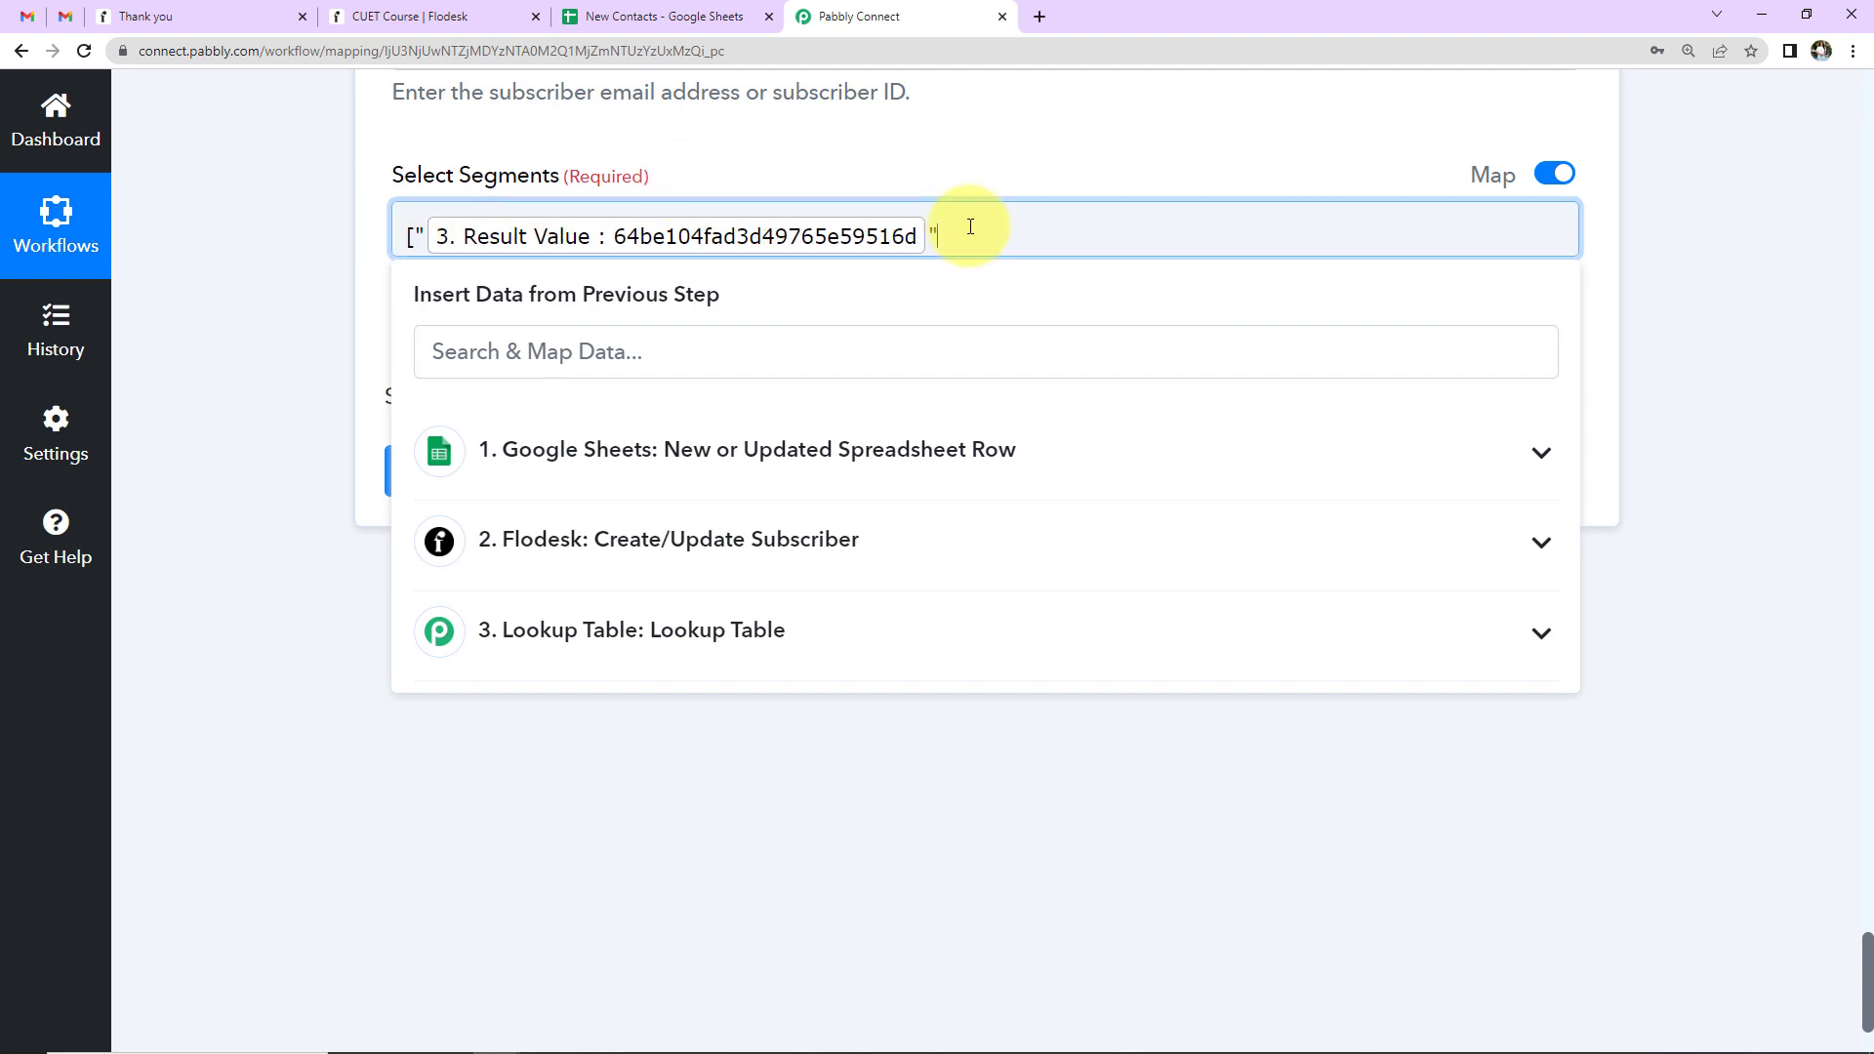
pyautogui.write('"]')
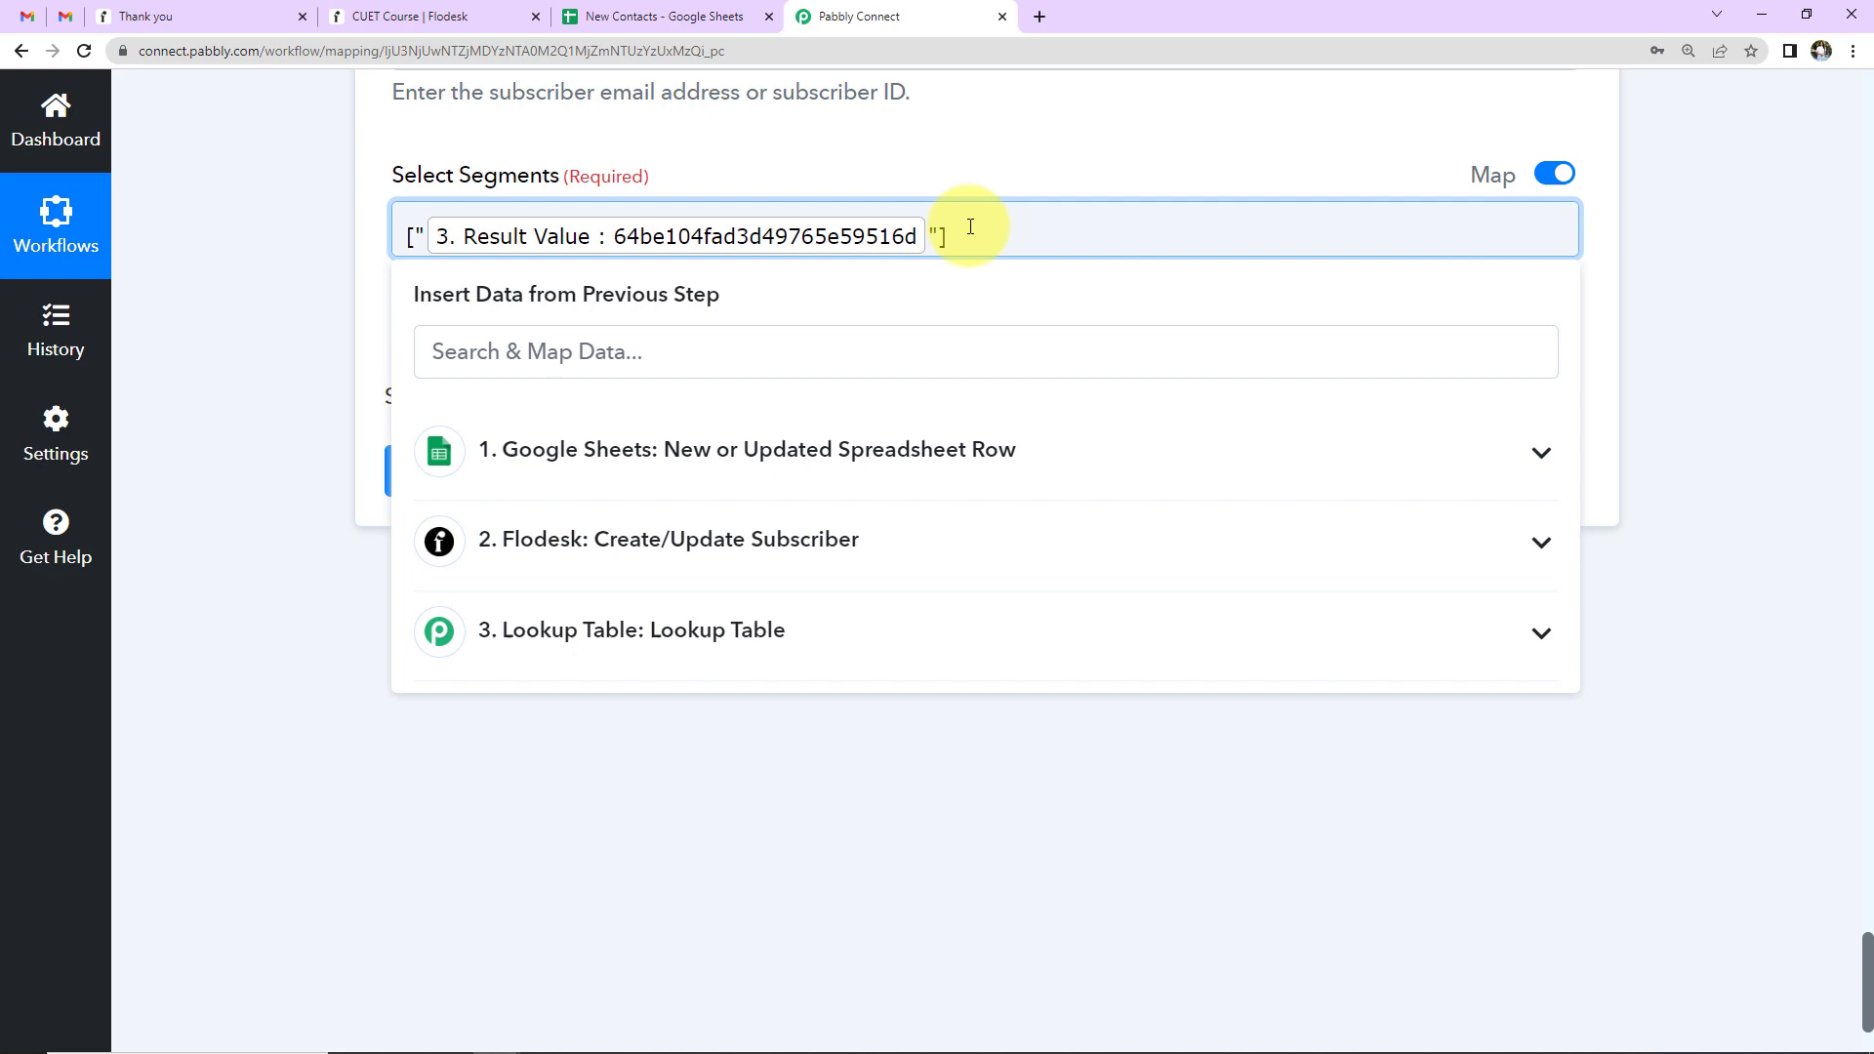
pyautogui.click(195, 475)
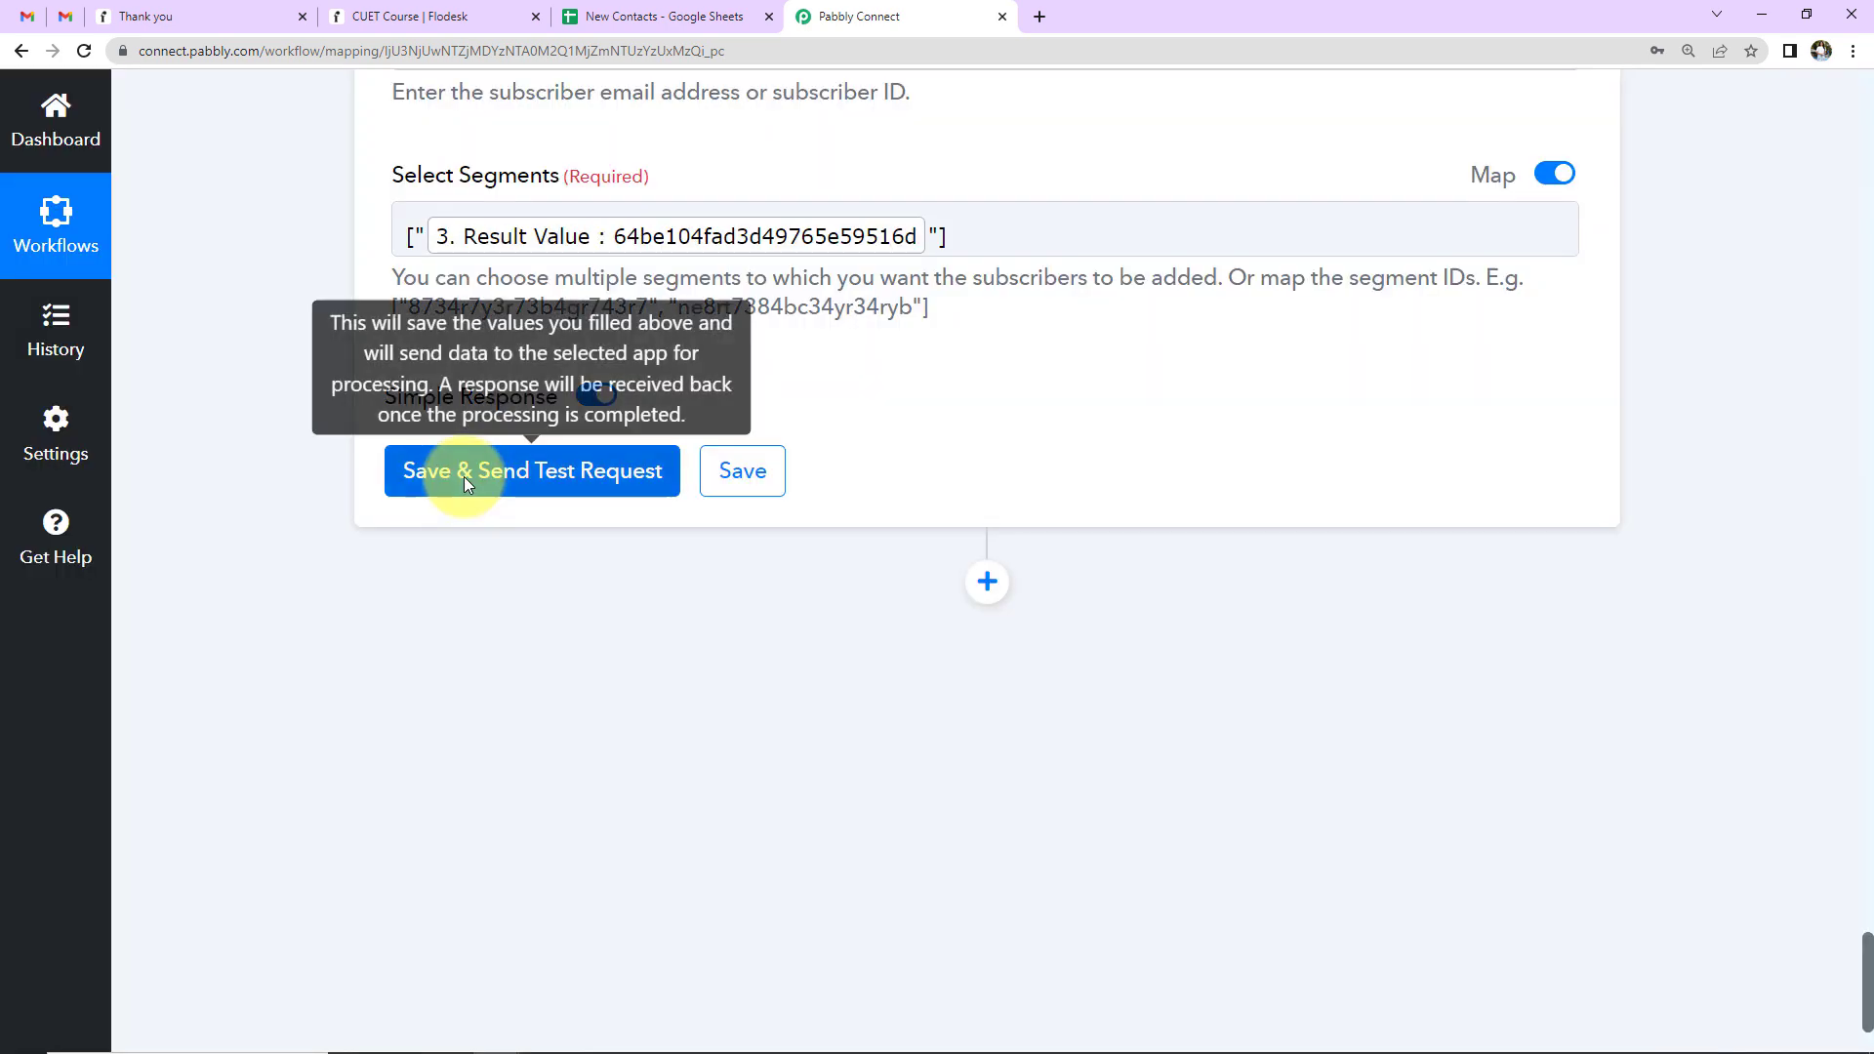
pyautogui.click(465, 479)
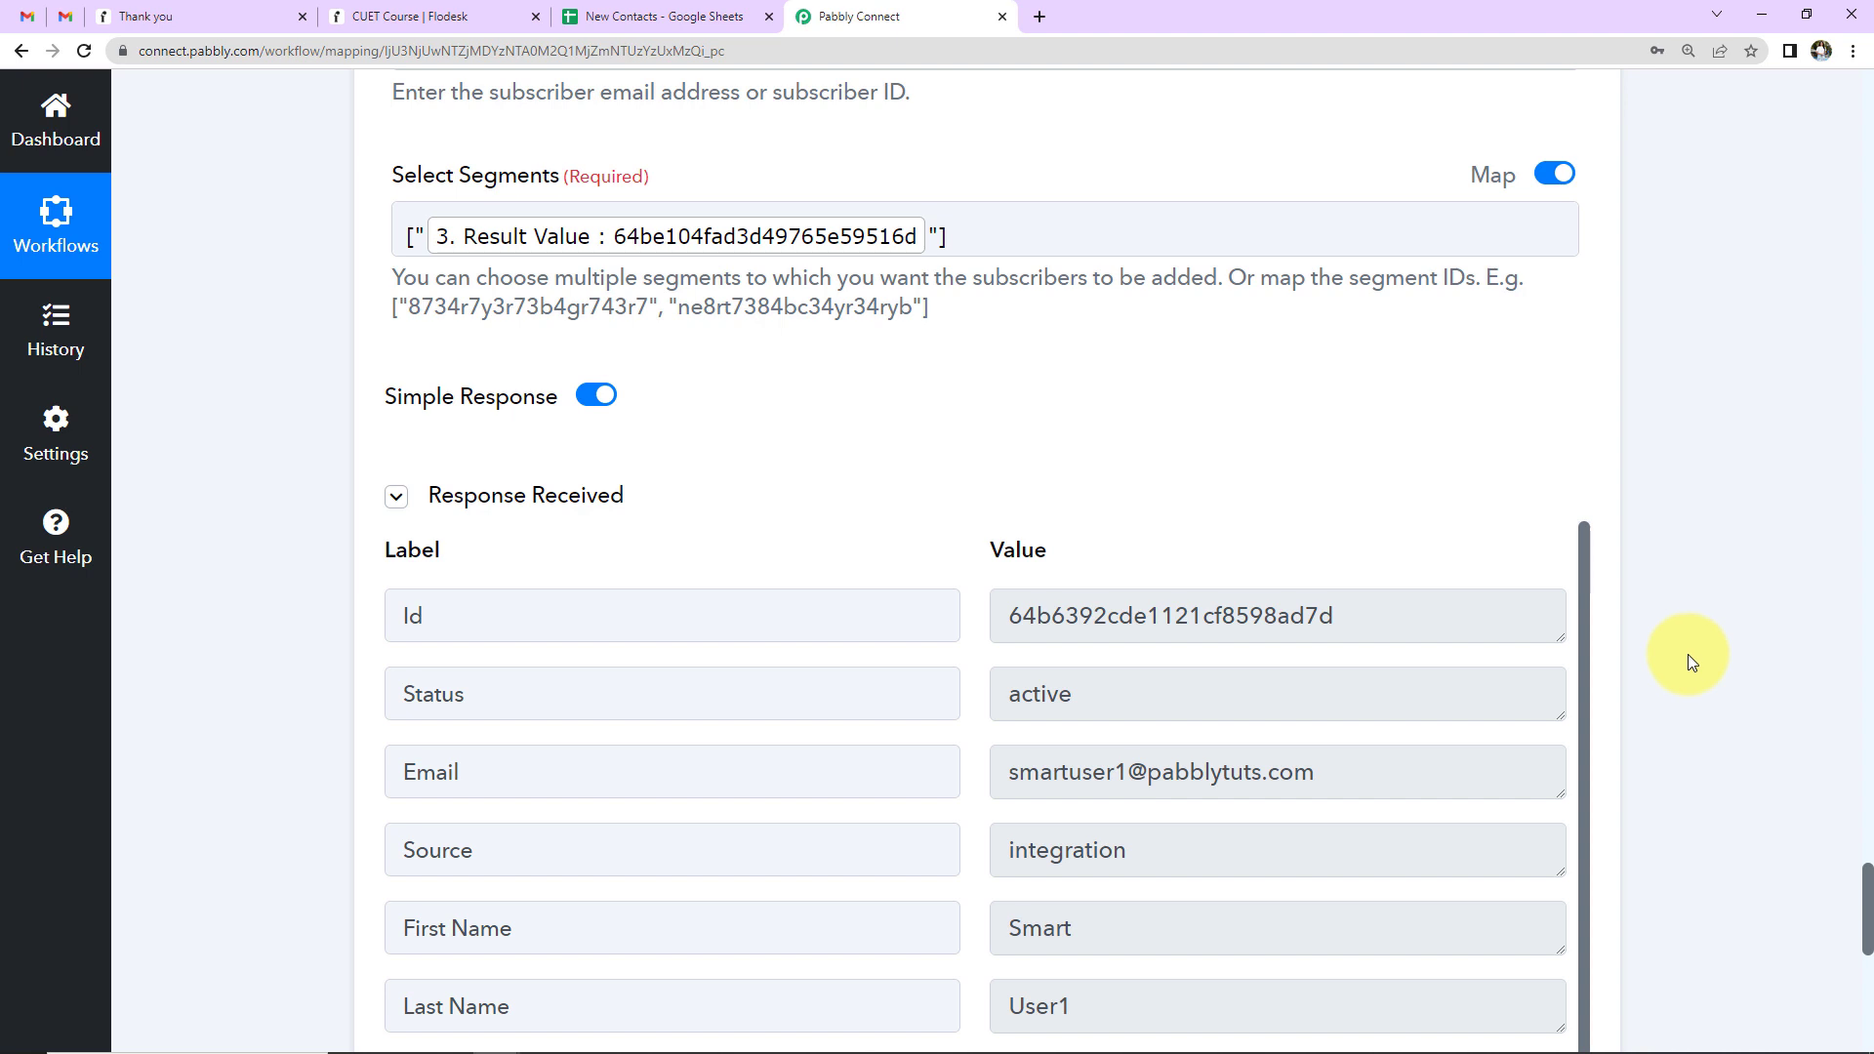
# - In Flodesk, go to Audience > Segments and open Spoken English Course to find the new subscriber
pyautogui.click(445, 7)
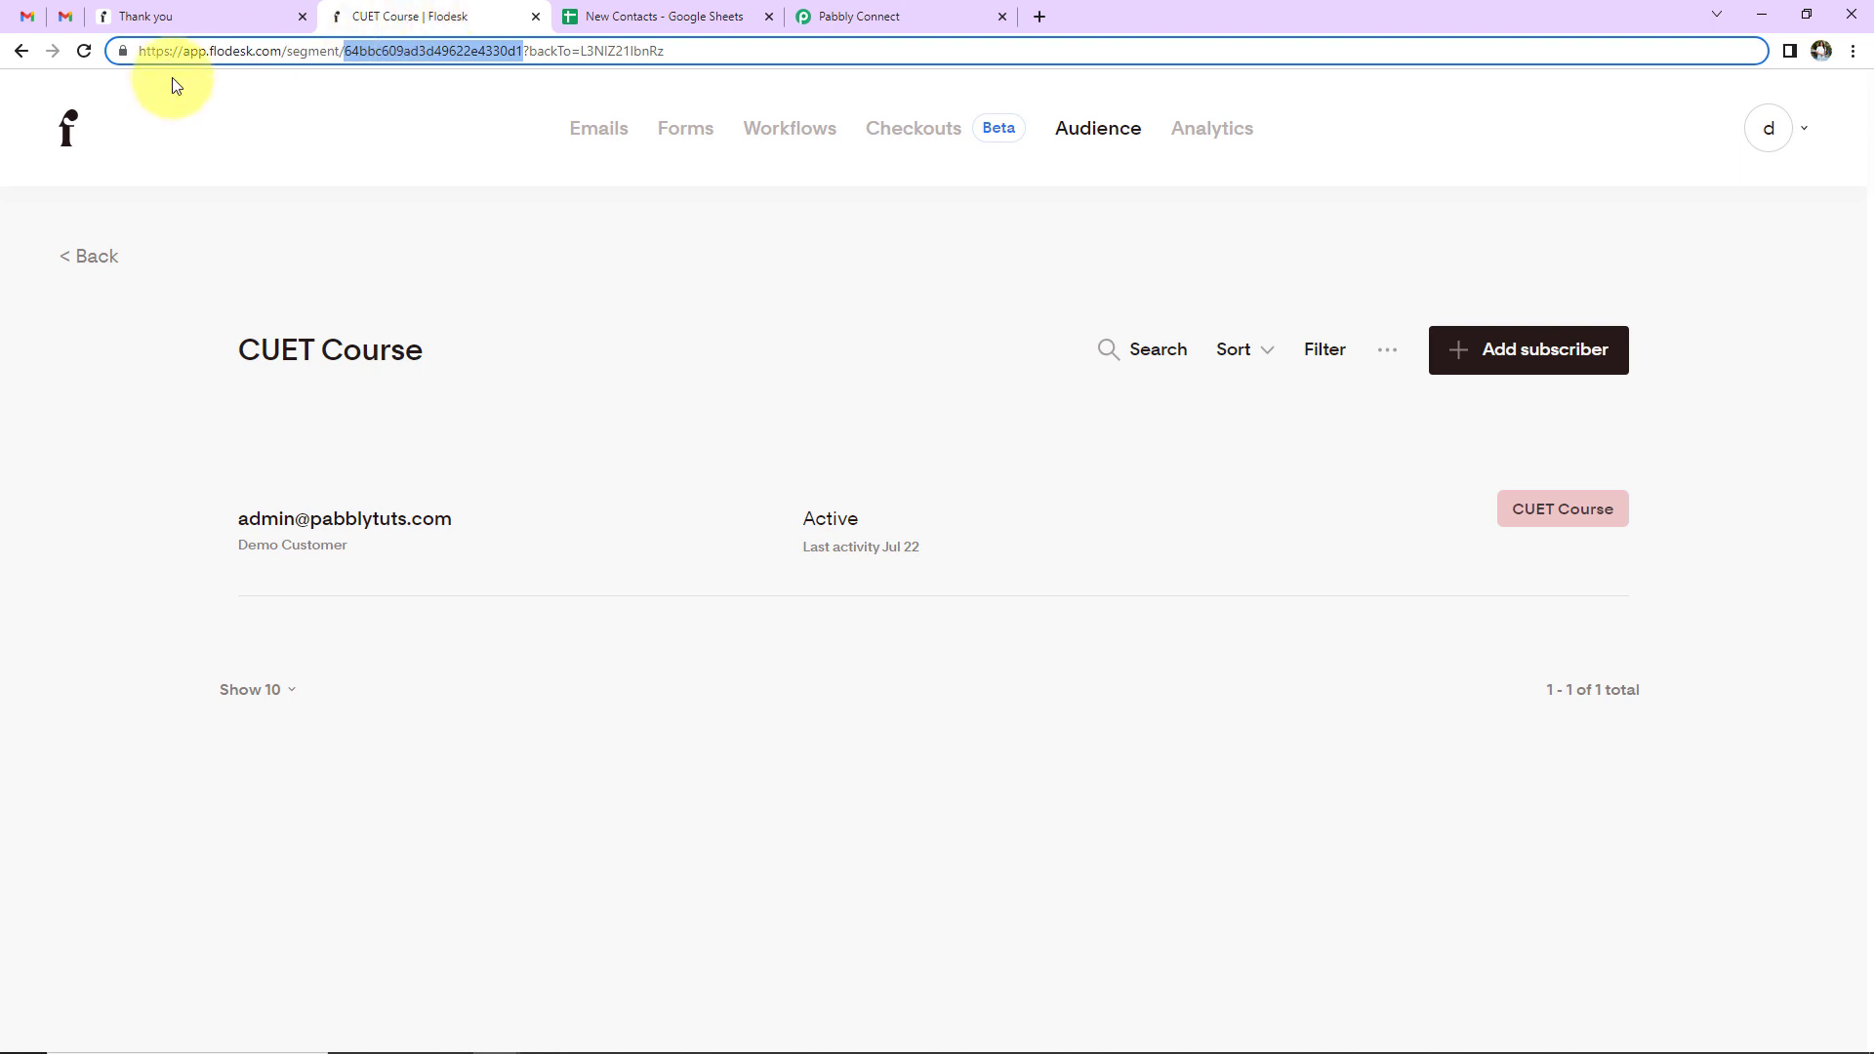
pyautogui.click(60, 129)
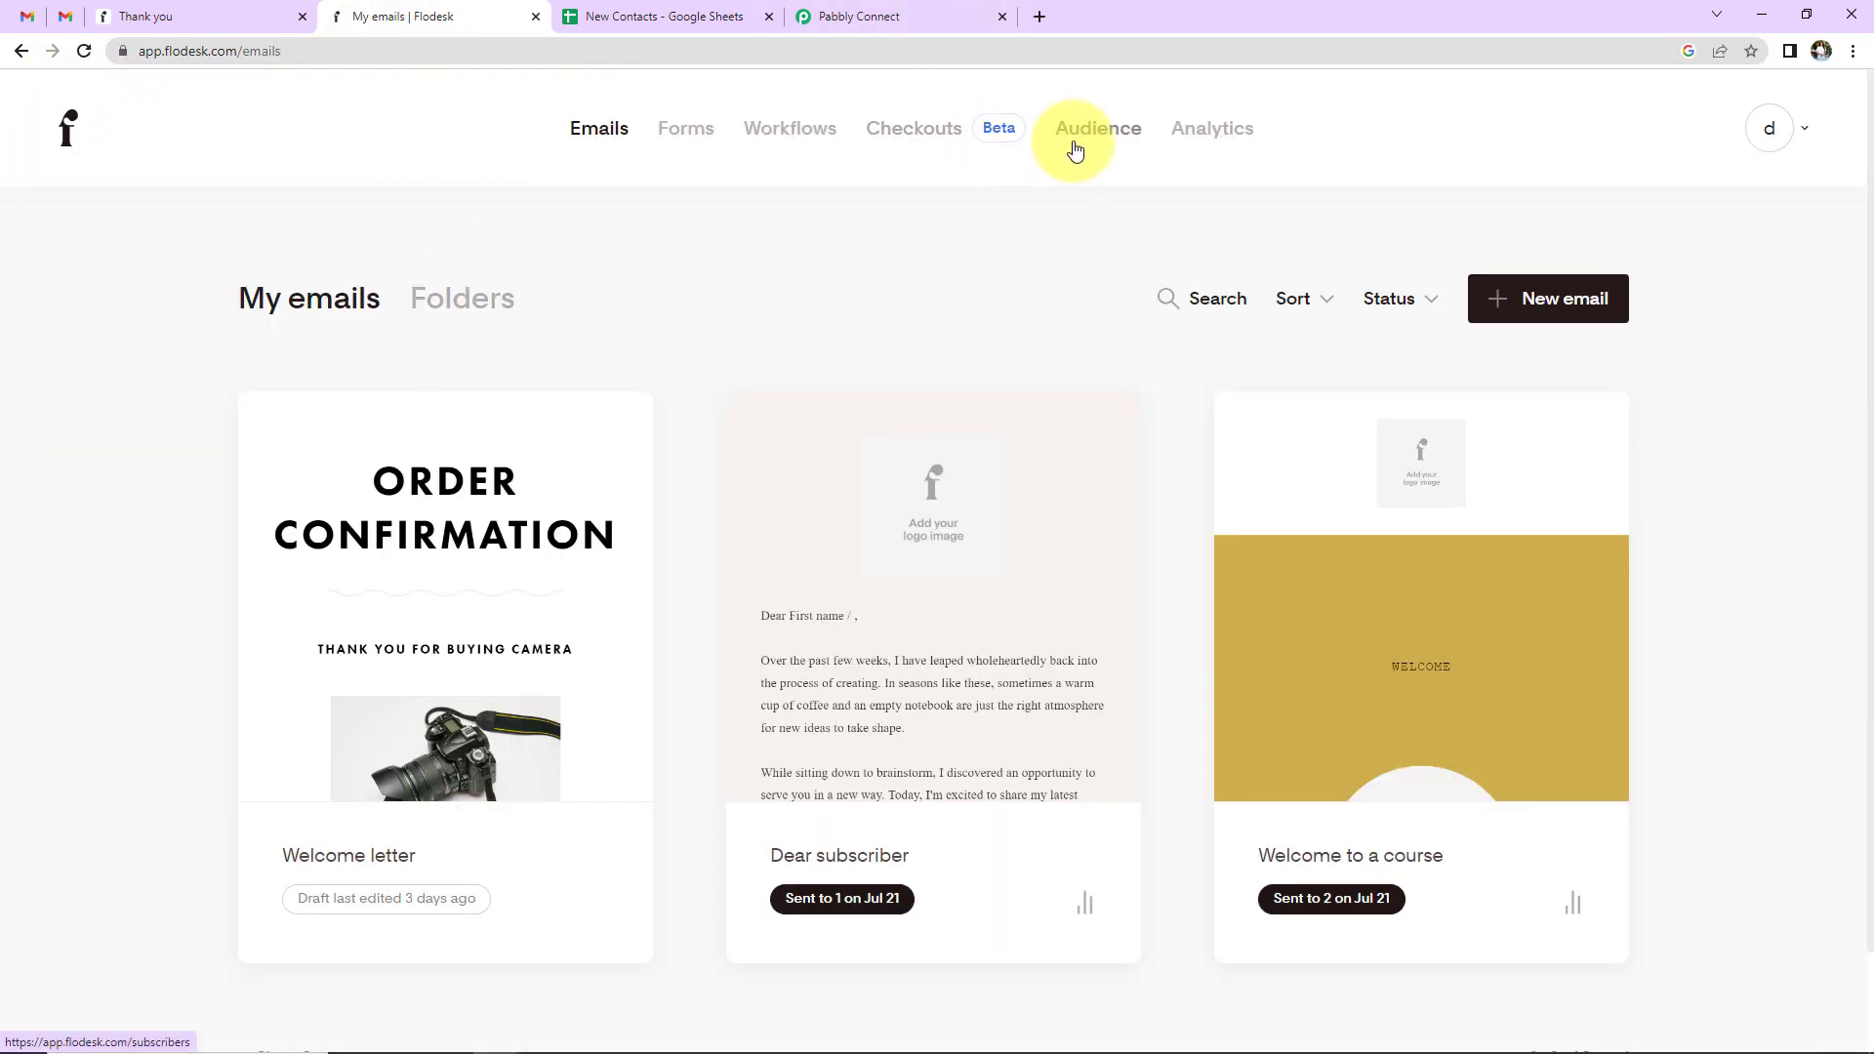
pyautogui.click(1072, 150)
pyautogui.click(699, 296)
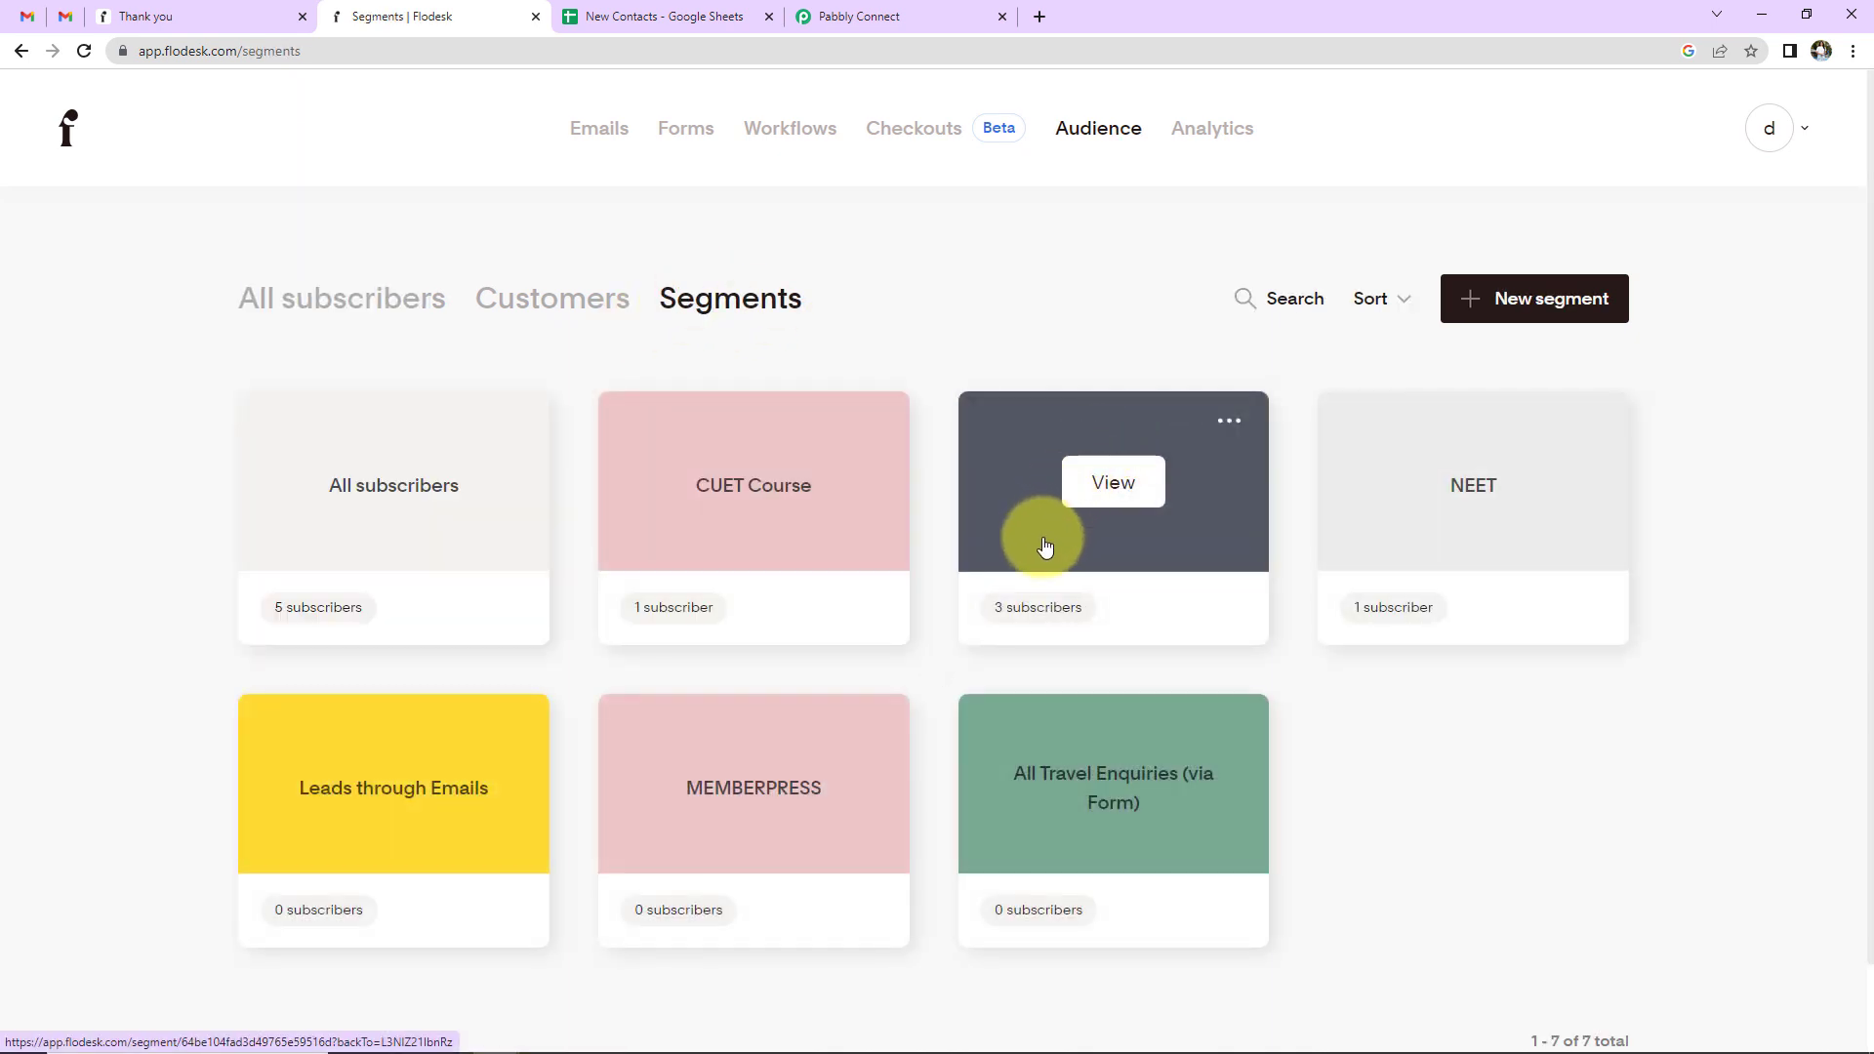
pyautogui.click(1105, 566)
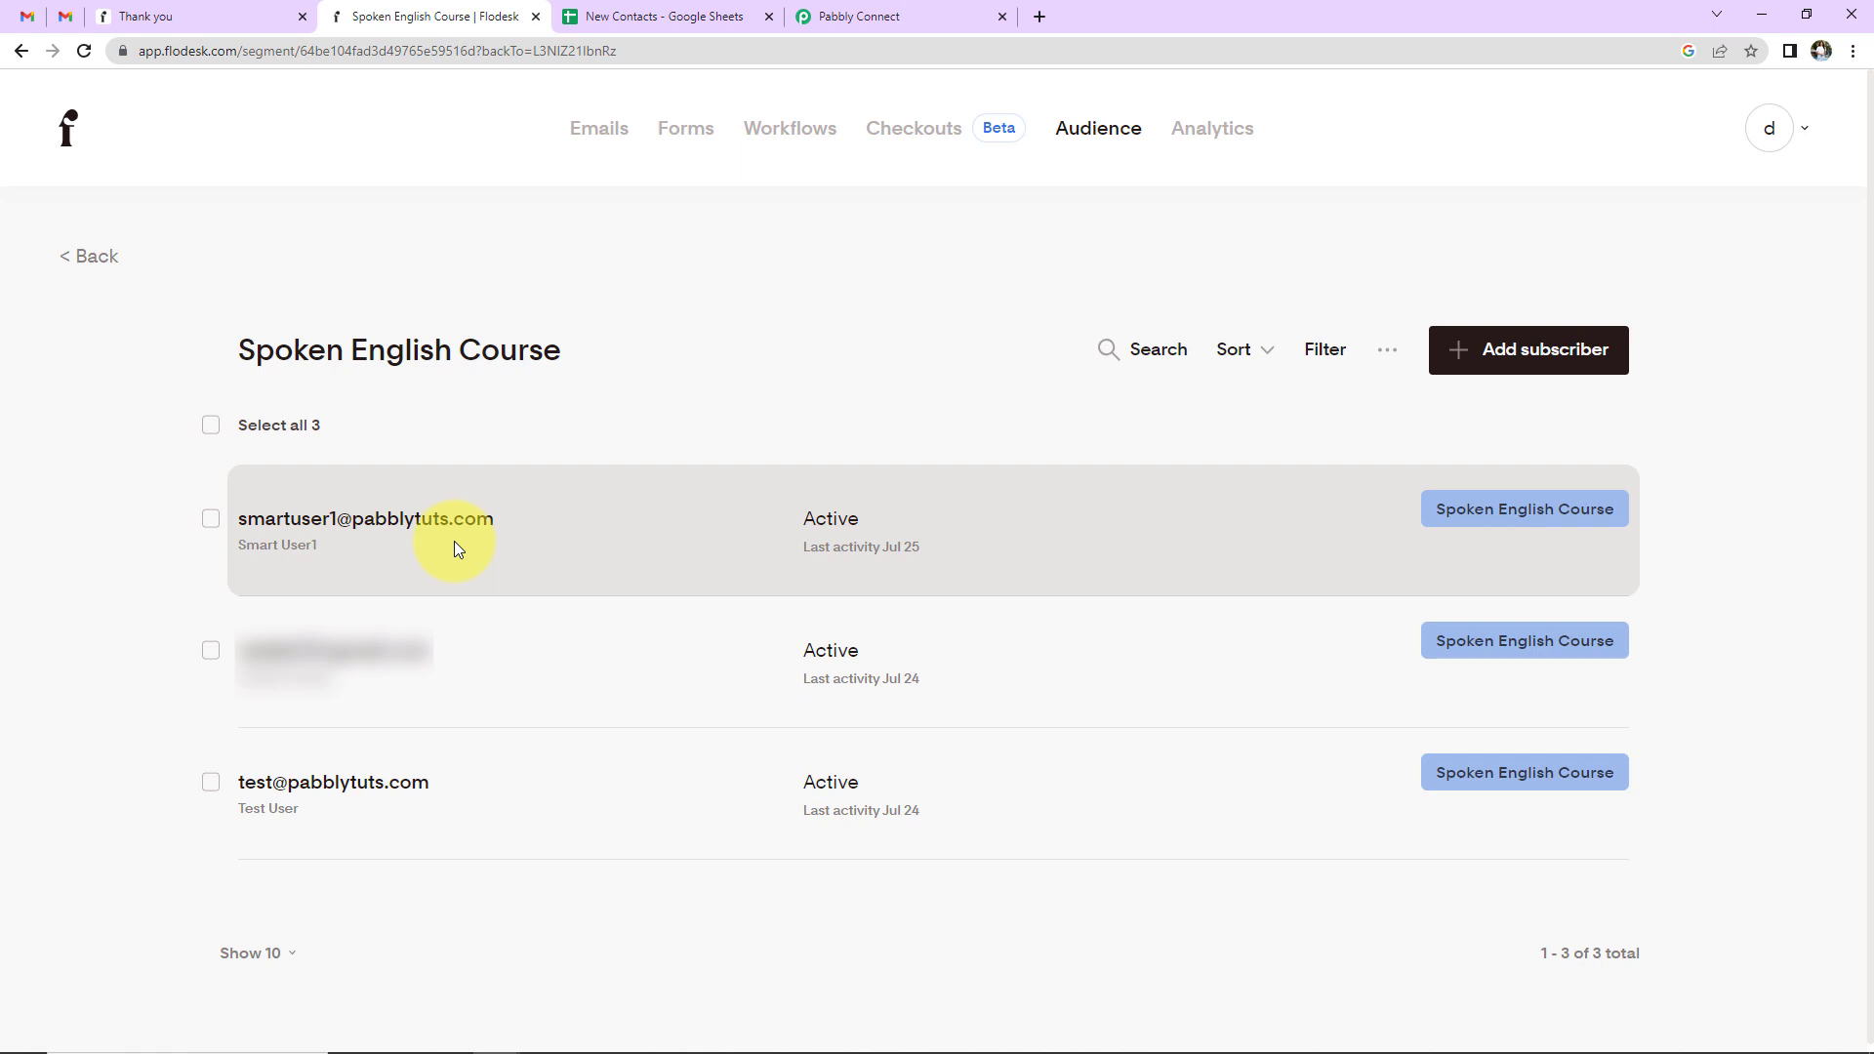
pyautogui.click(640, 17)
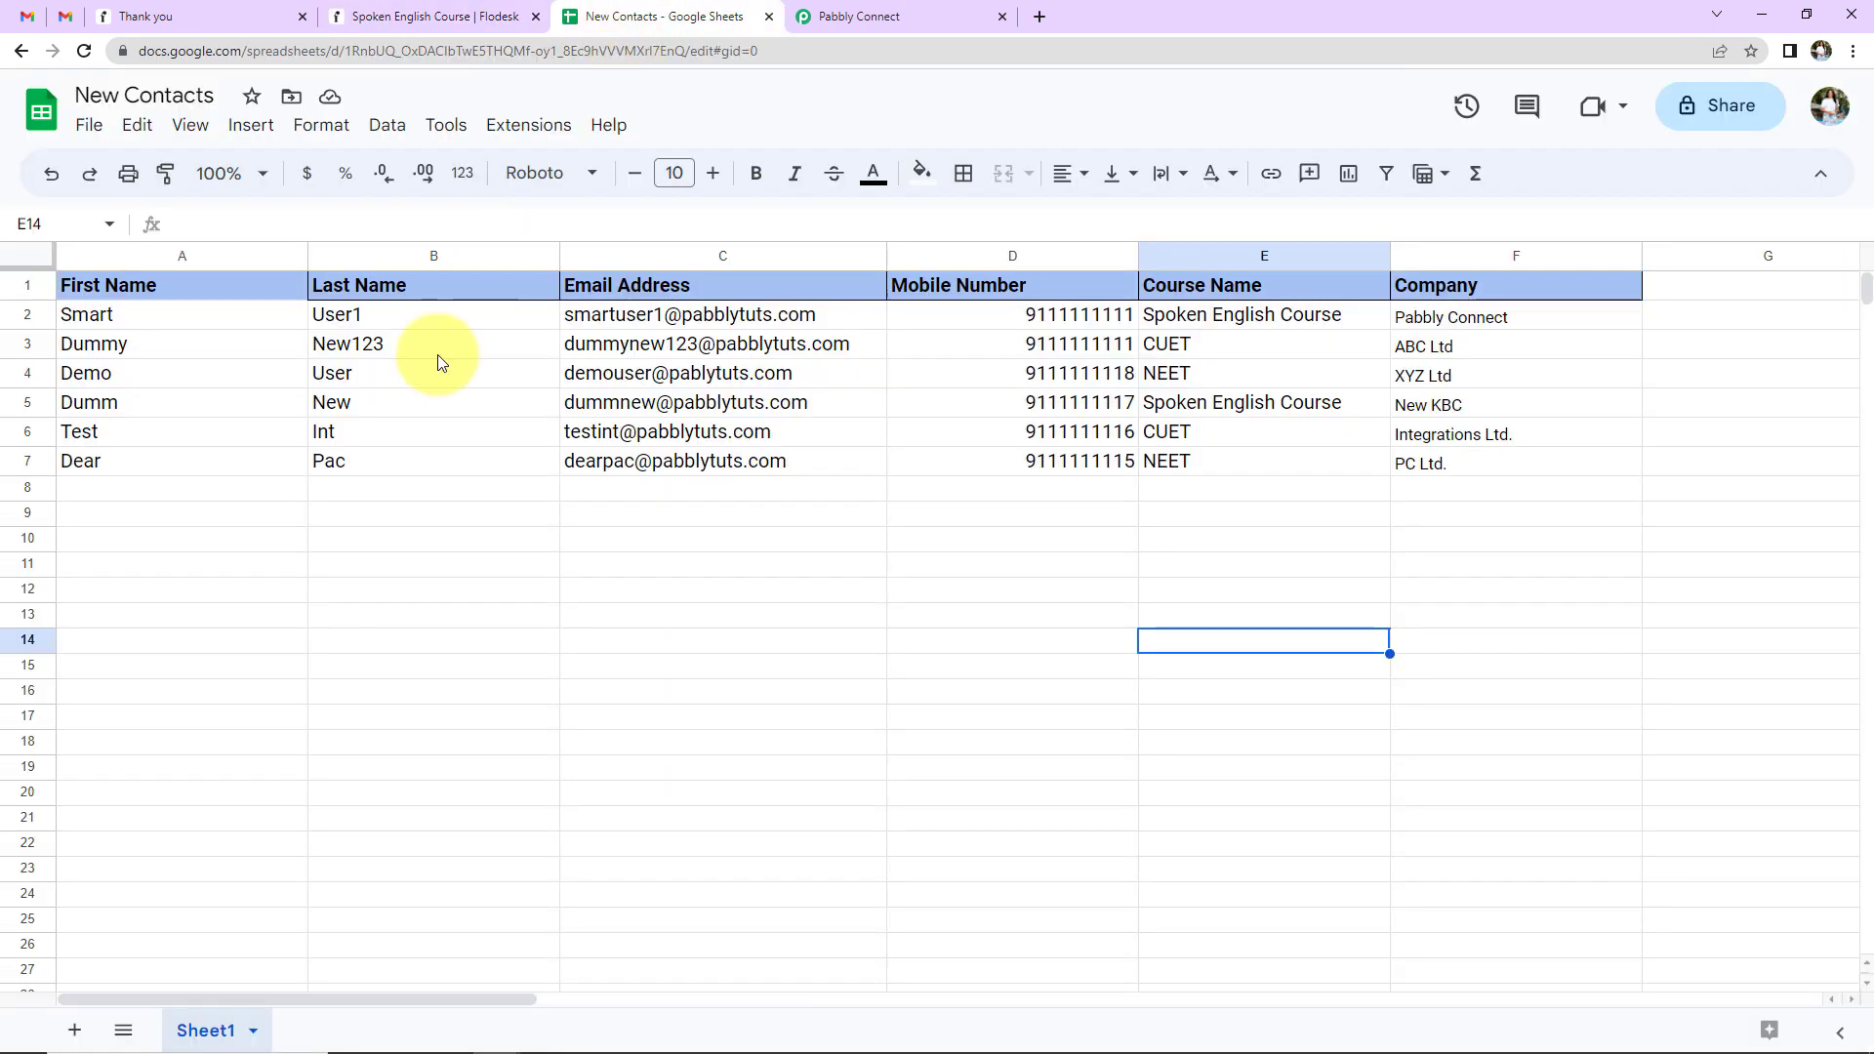
# - Fill row 8 with the new contact's first and last name, email, mobile number and course NEET
pyautogui.click(161, 493)
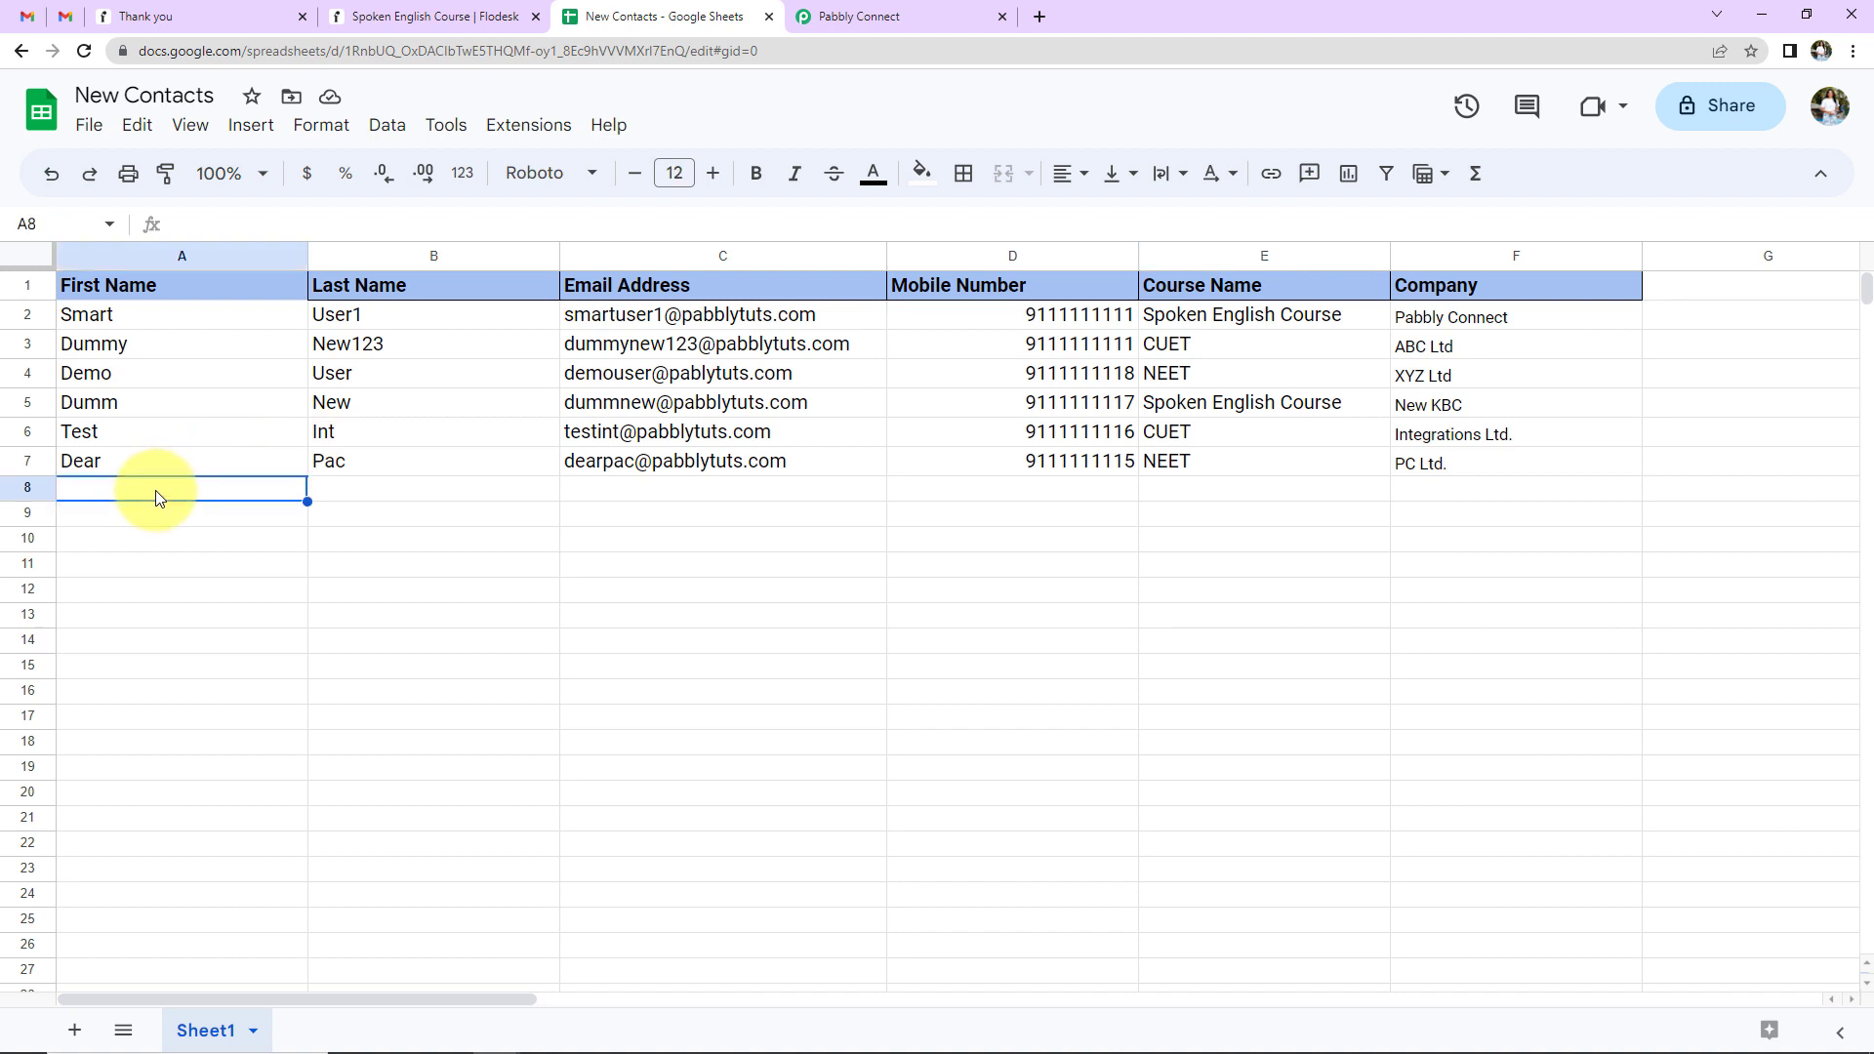
pyautogui.write('Test')
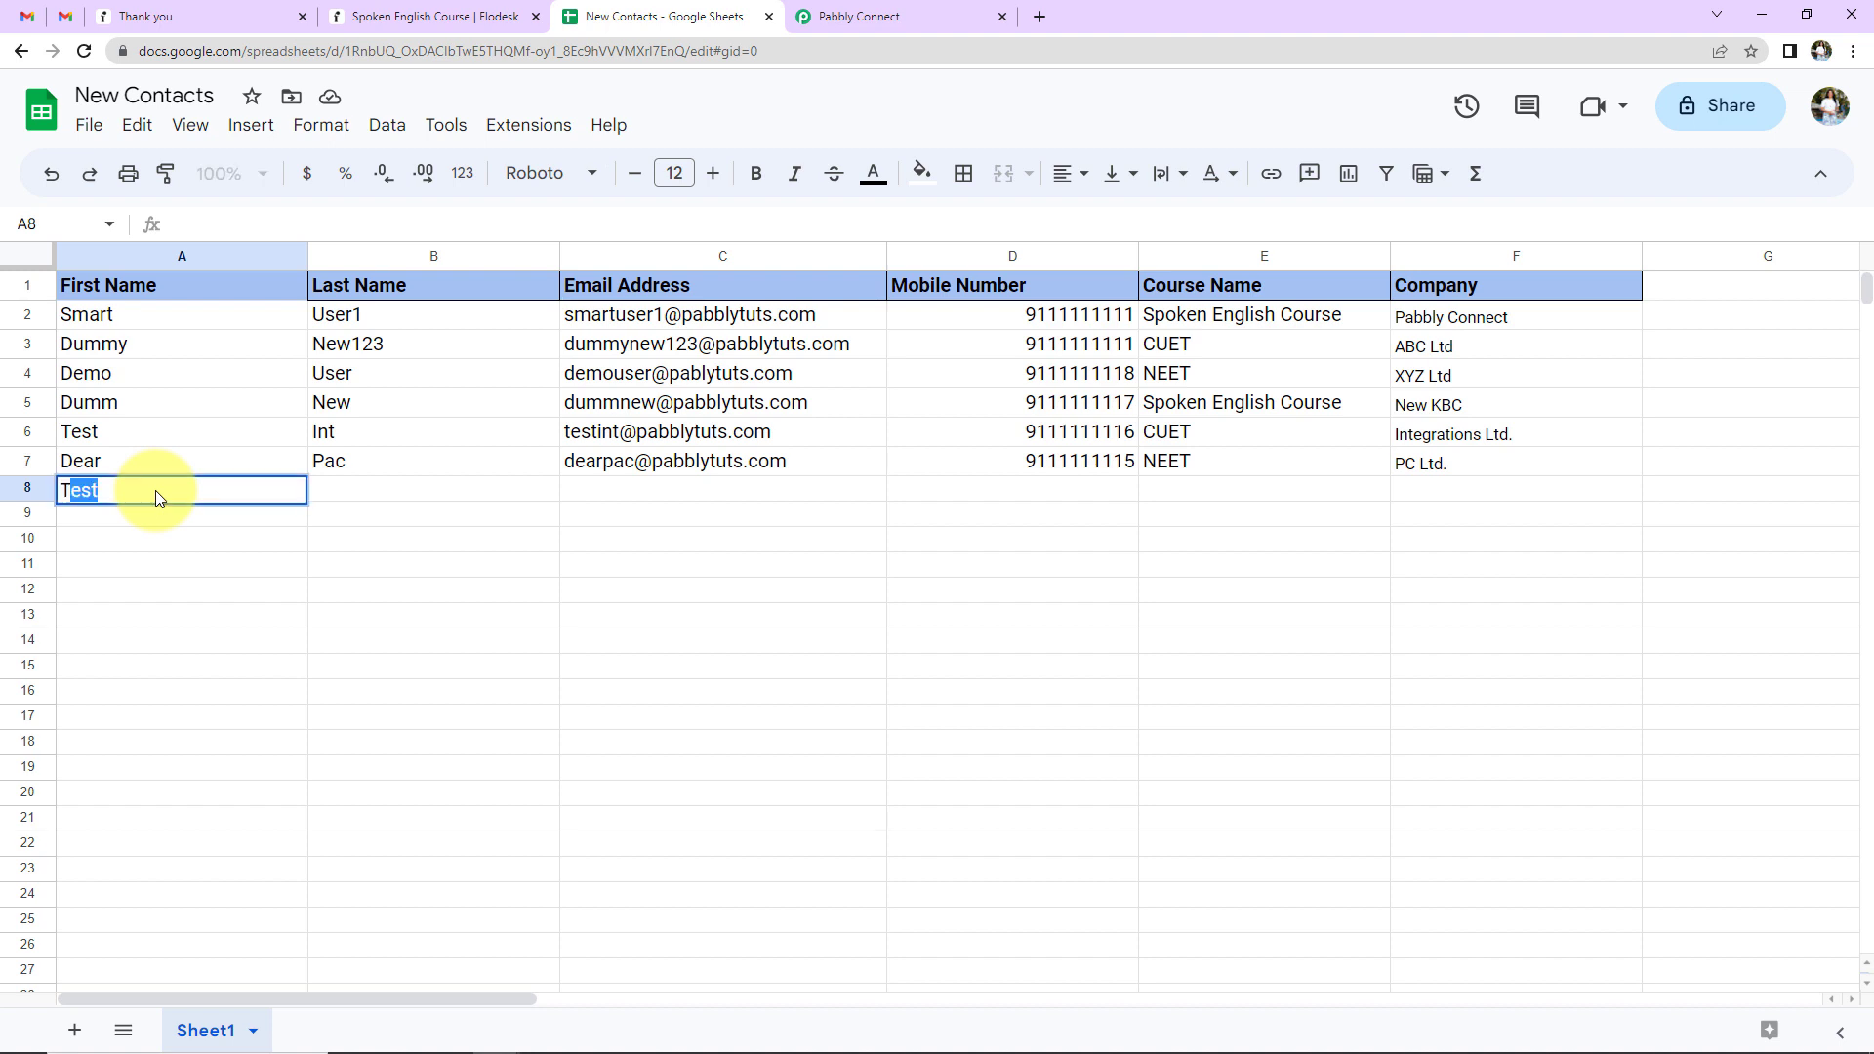
pyautogui.press('Tab')
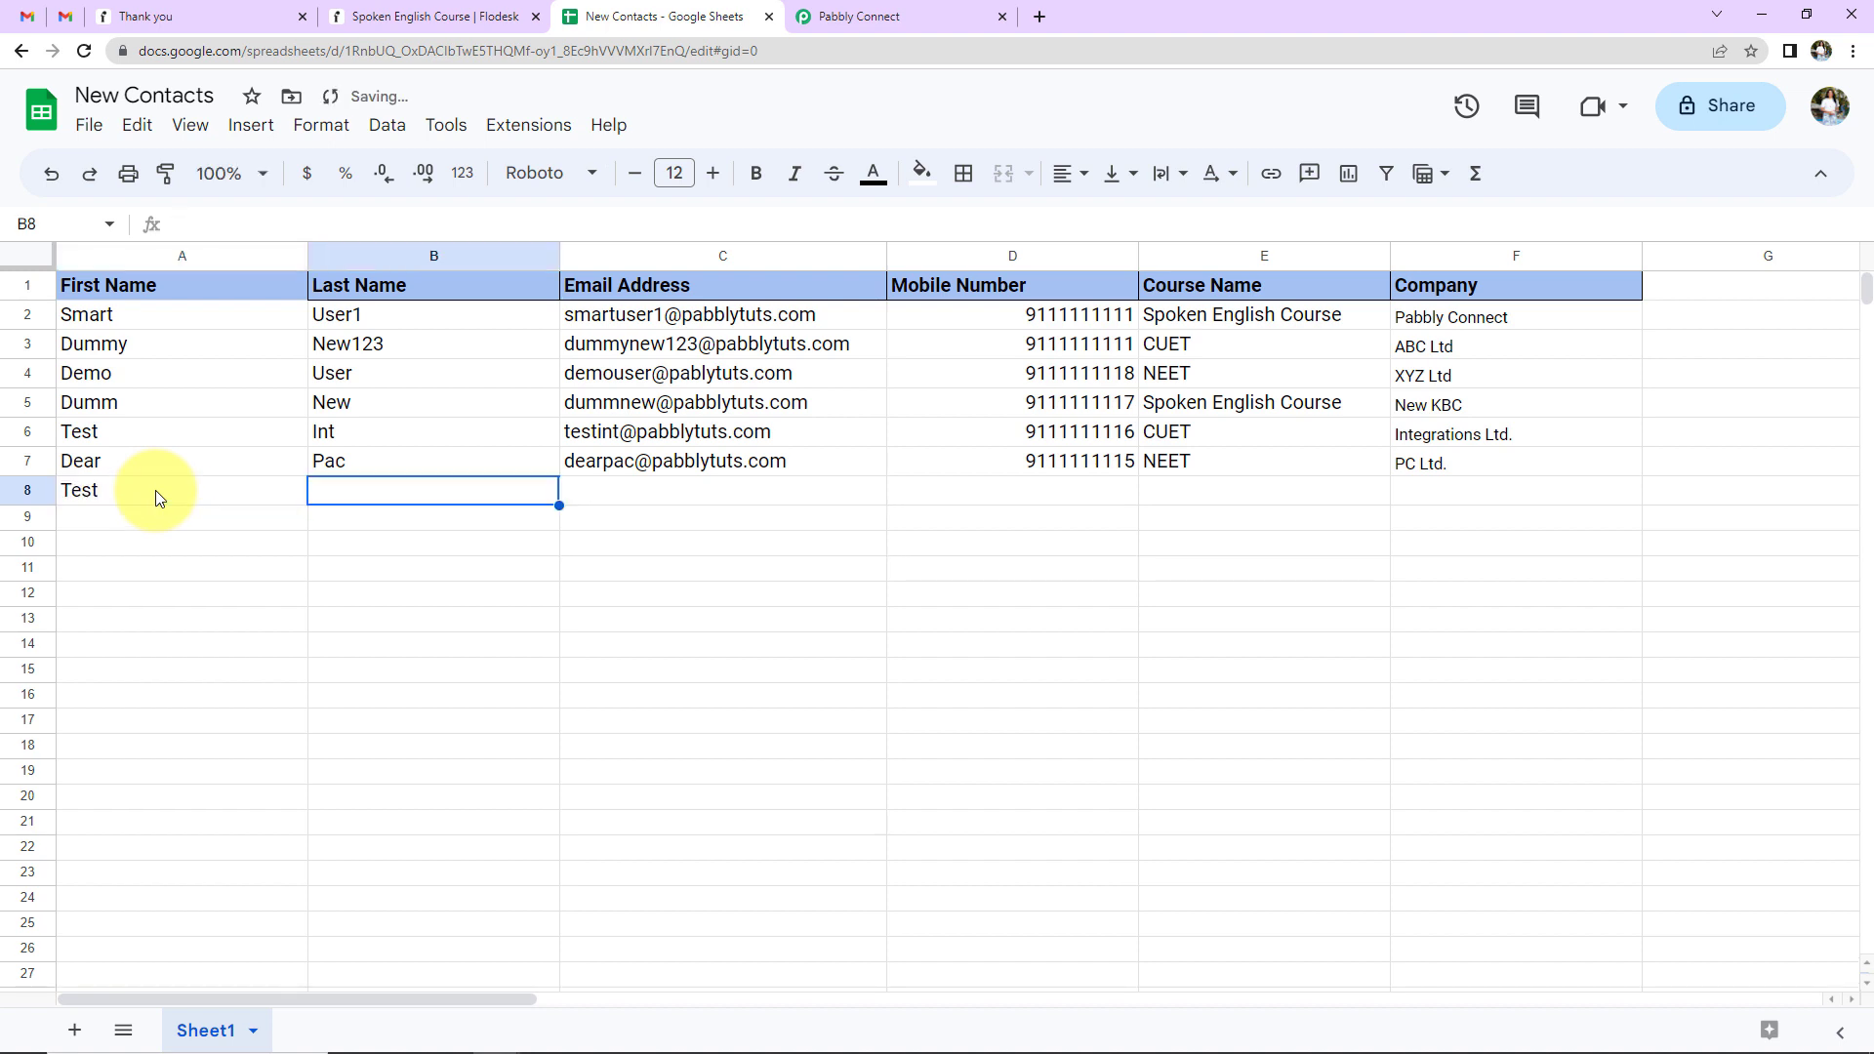
pyautogui.write('User1233333')
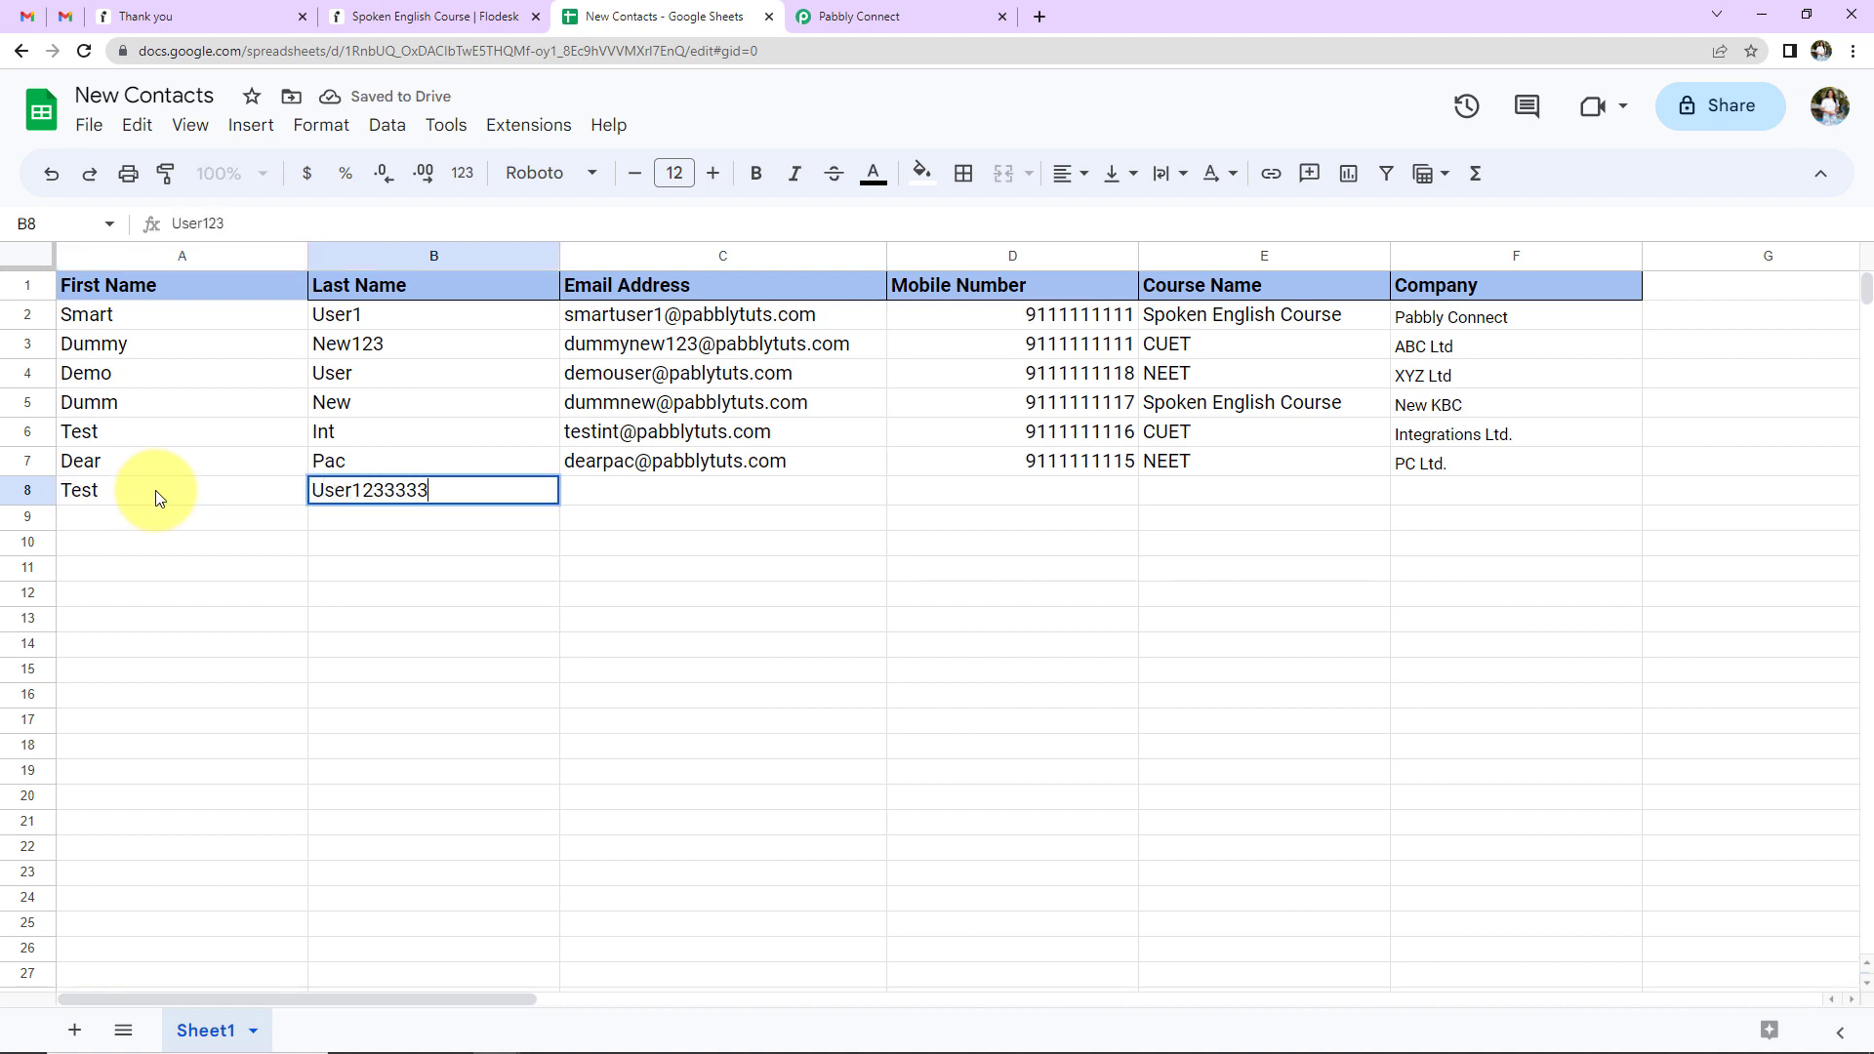
pyautogui.press('Tab')
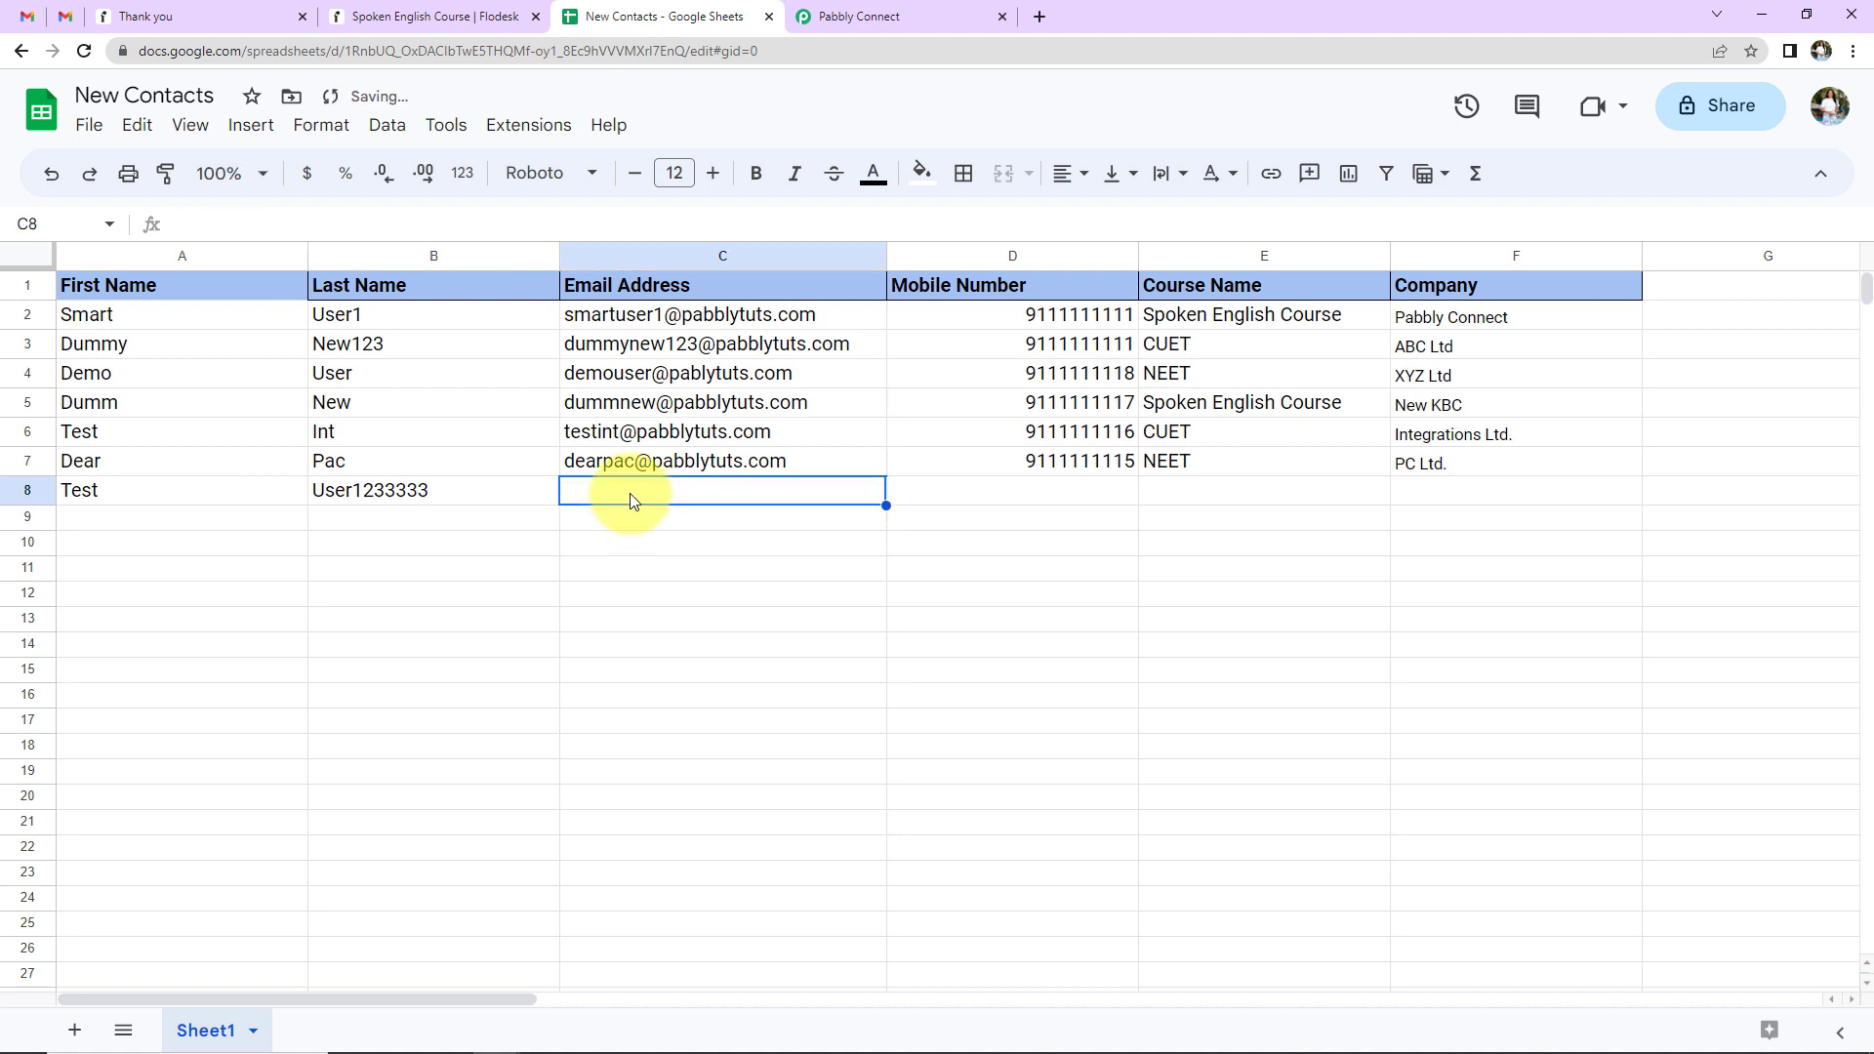
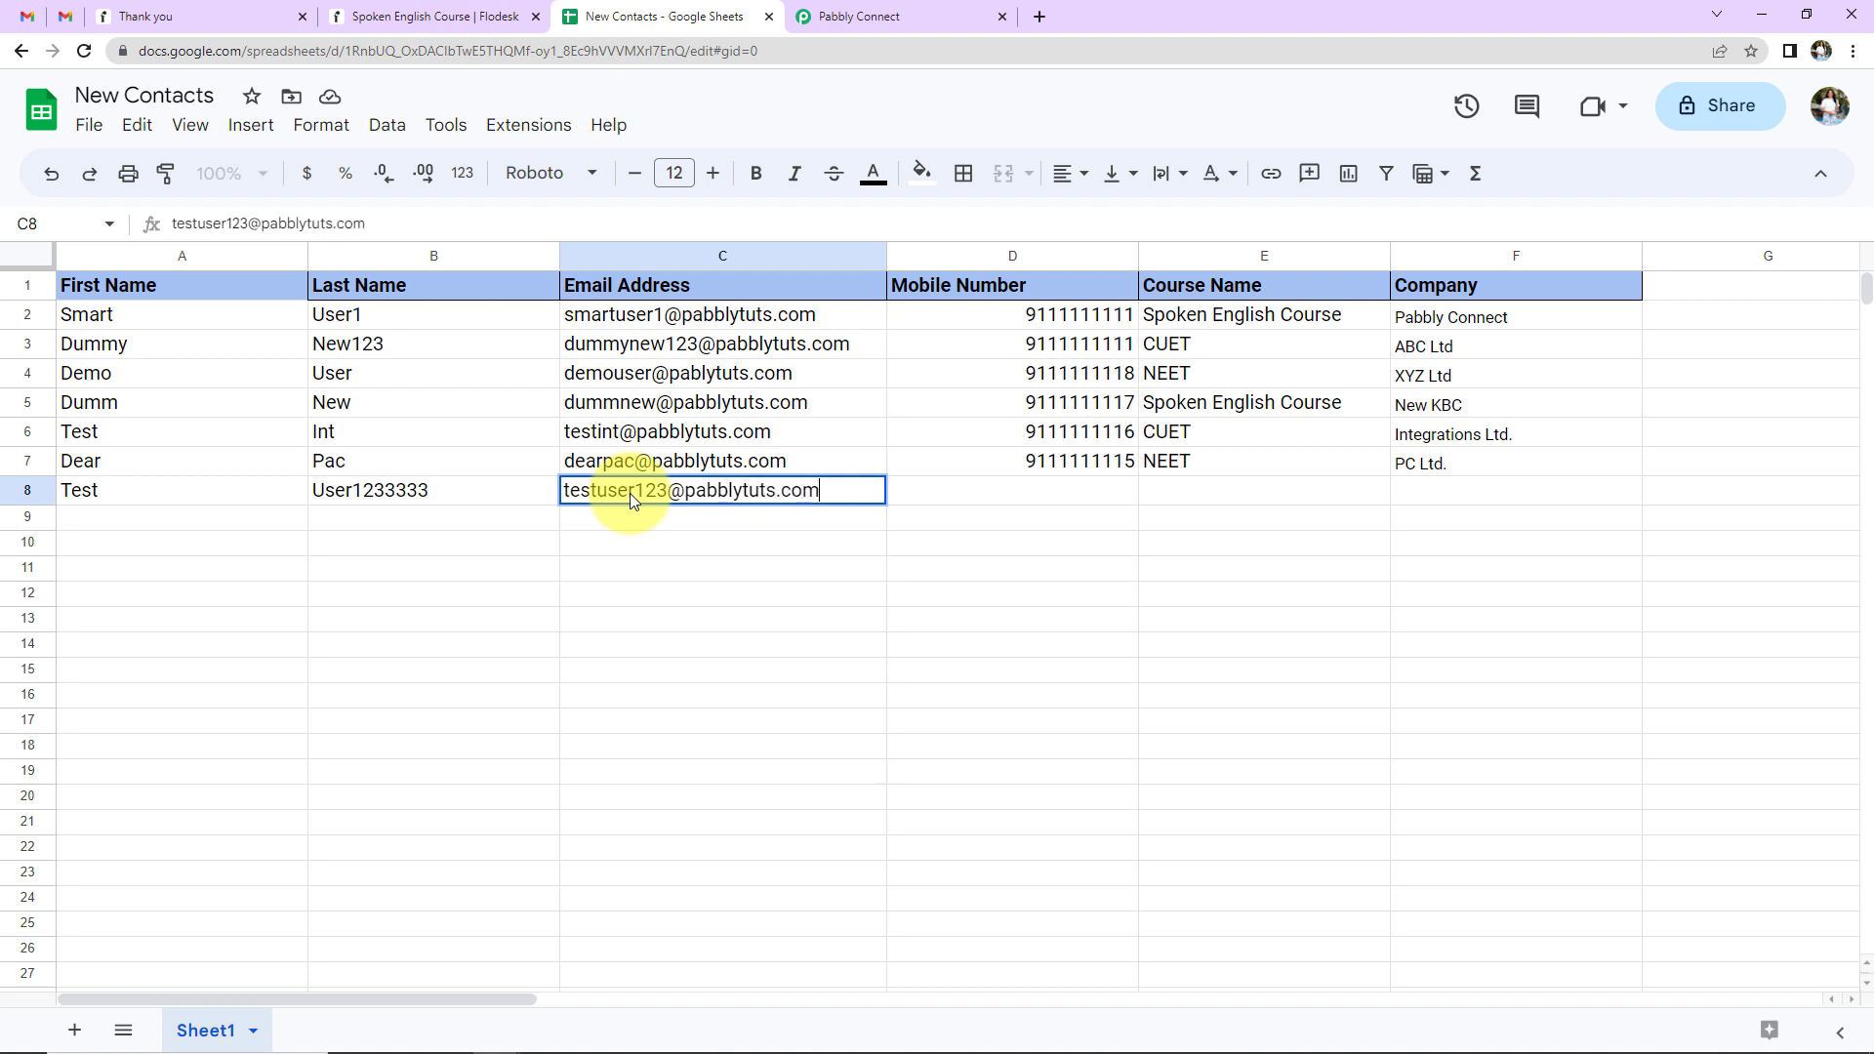
pyautogui.click(969, 498)
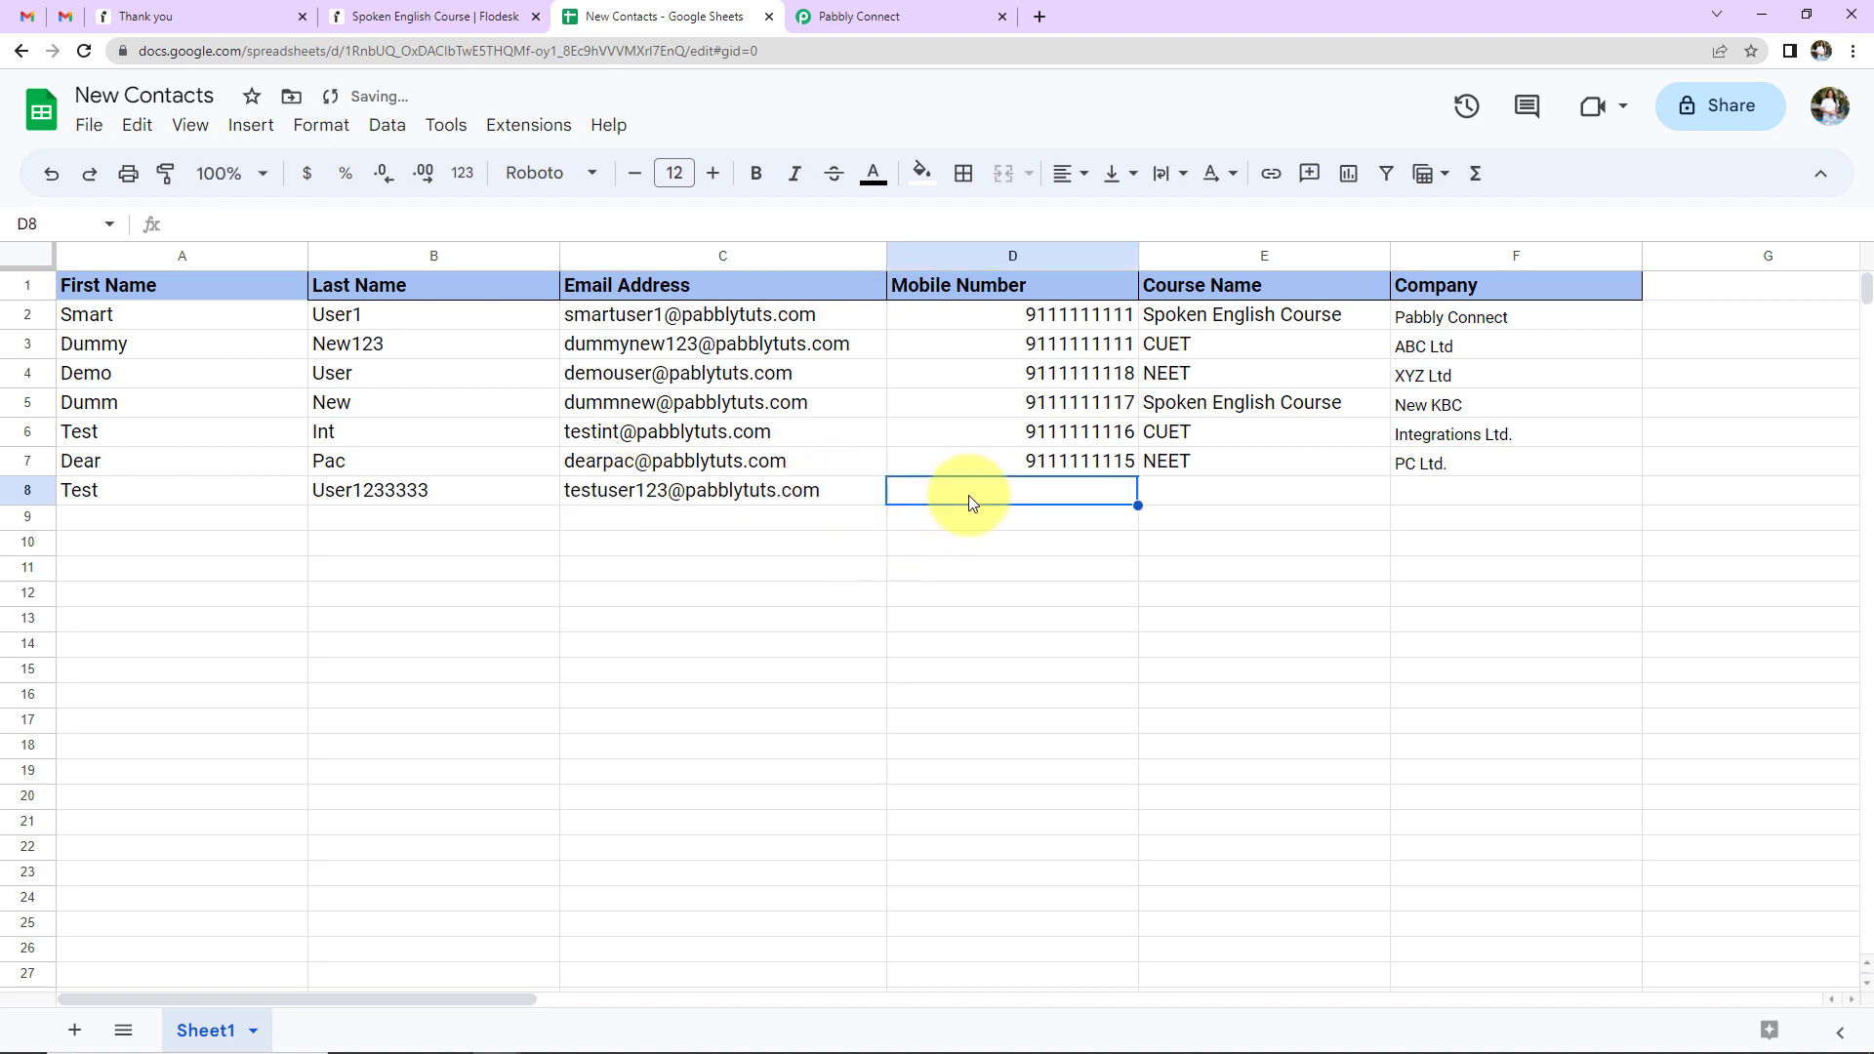
pyautogui.write('9111111114')
pyautogui.click(1245, 500)
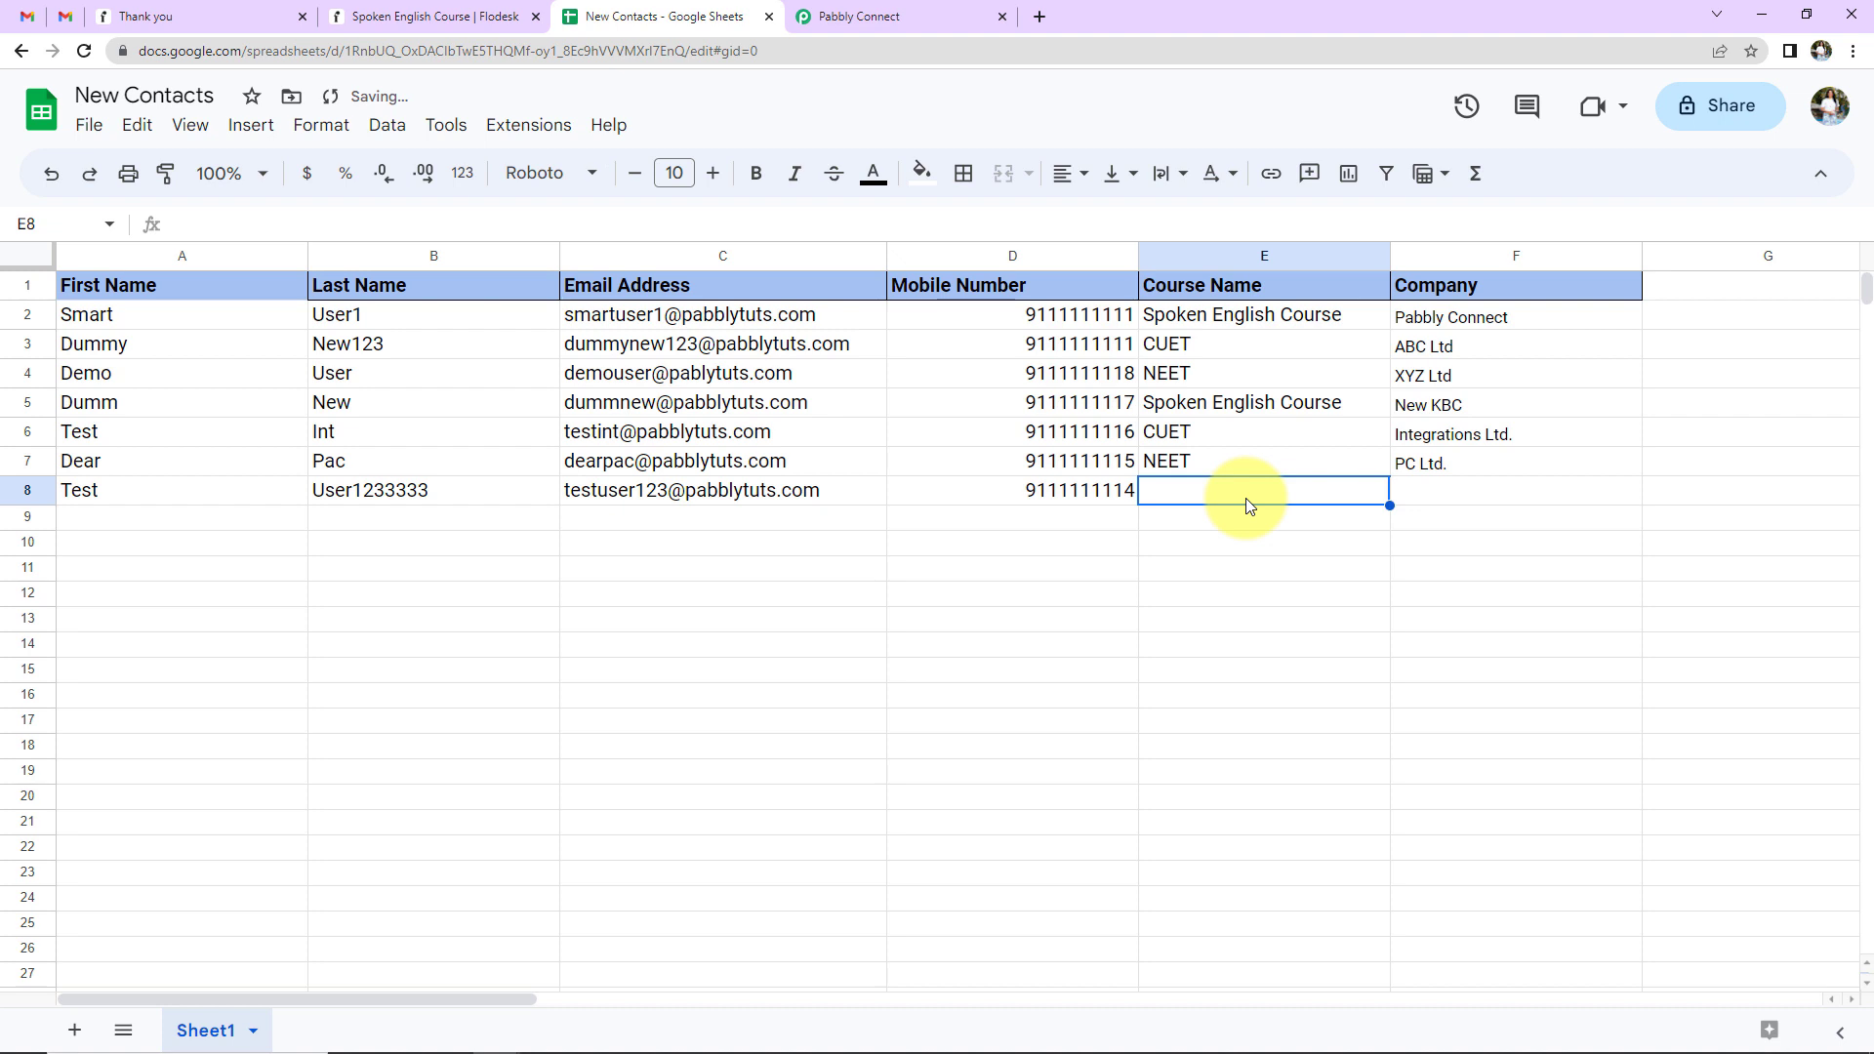
pyautogui.write('NEET')
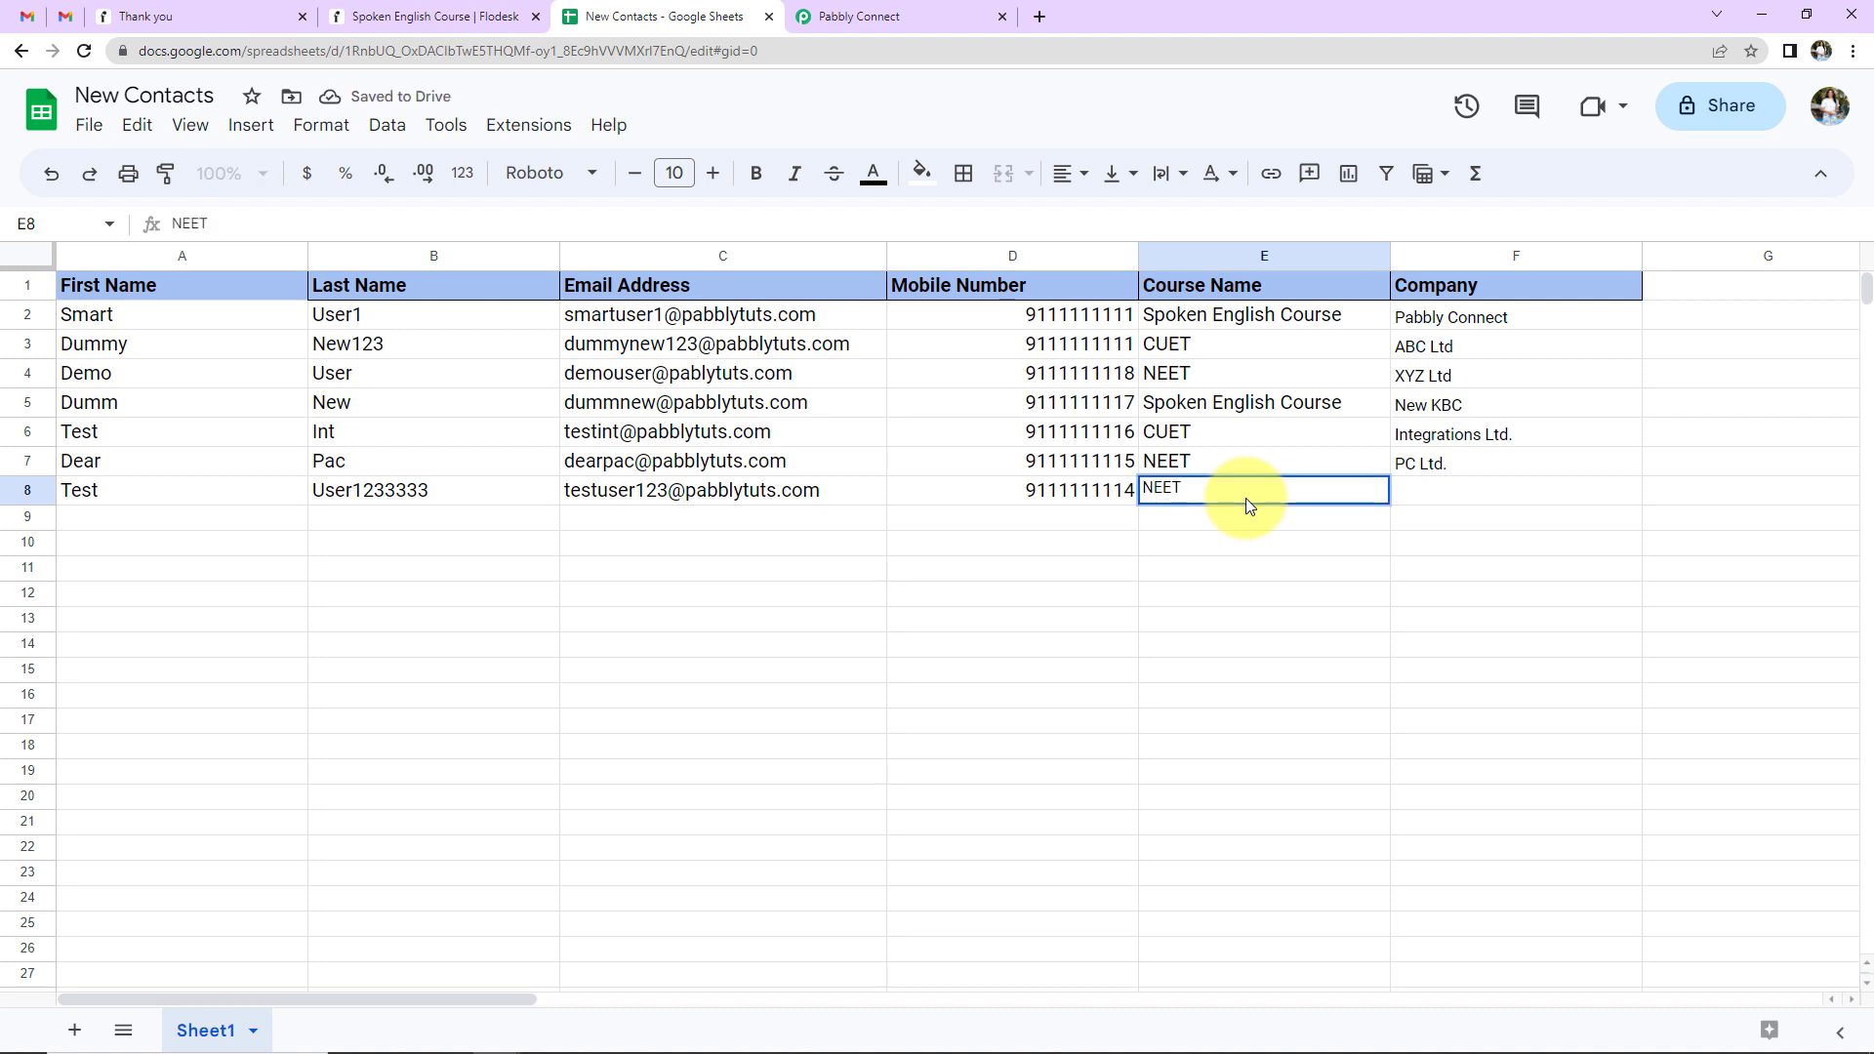
# - Copy Integrations Ltd. from F6 into F8, then return to Flodesk's Spoken English Course segment
pyautogui.click(1478, 435)
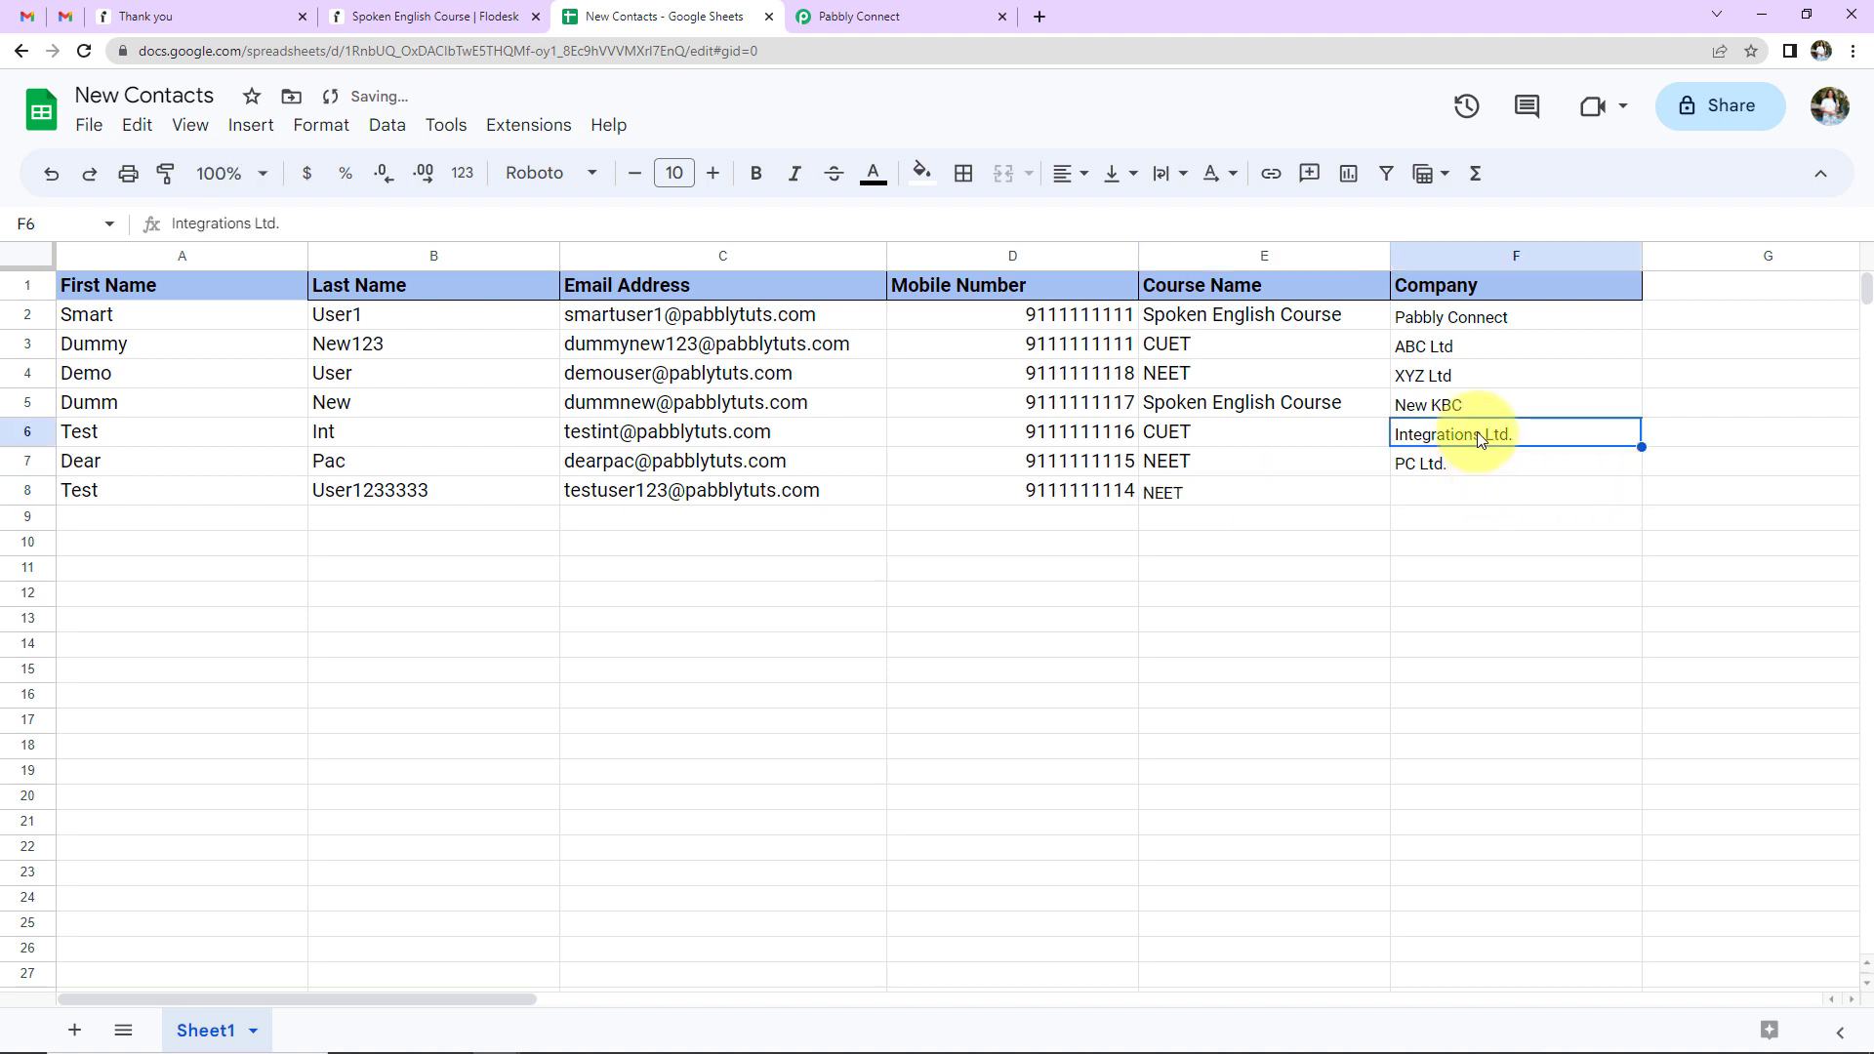
pyautogui.hotkey('ctrl', 'c')
pyautogui.click(1480, 499)
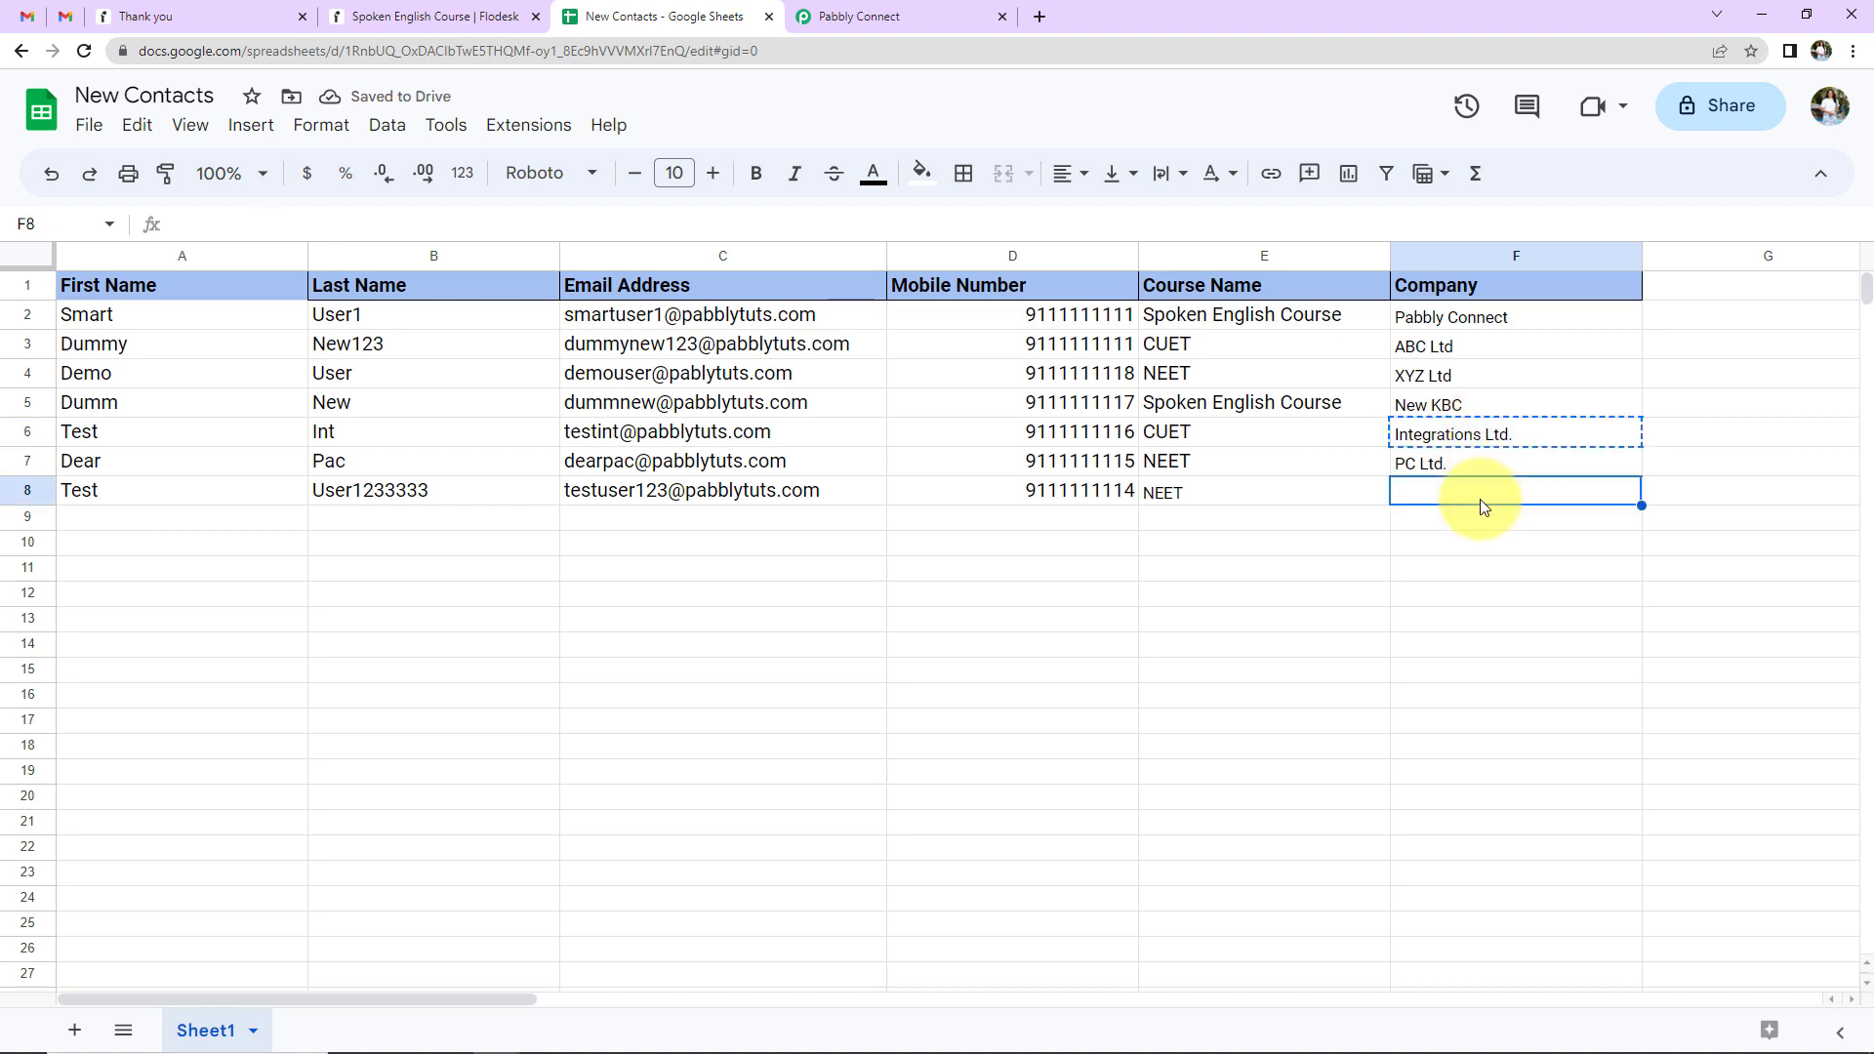
pyautogui.hotkey('ctrl', 'v')
pyautogui.click(1485, 580)
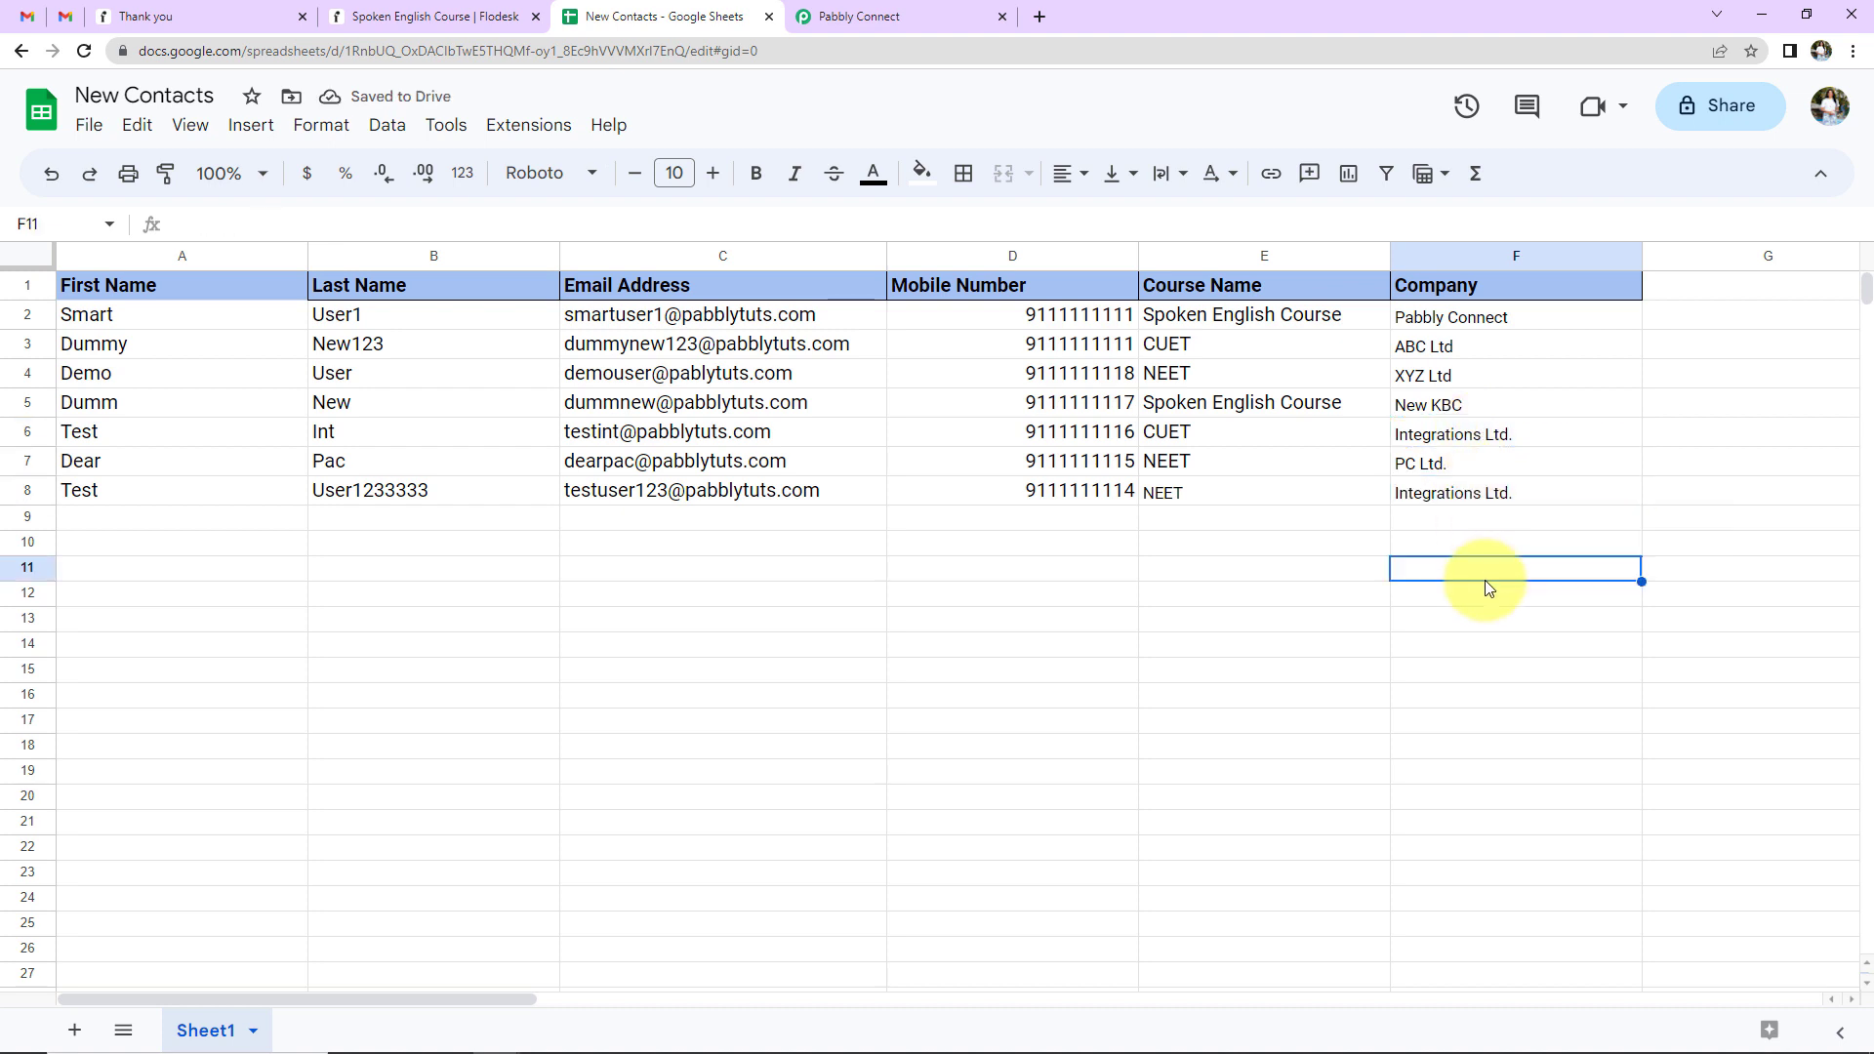
pyautogui.click(434, 24)
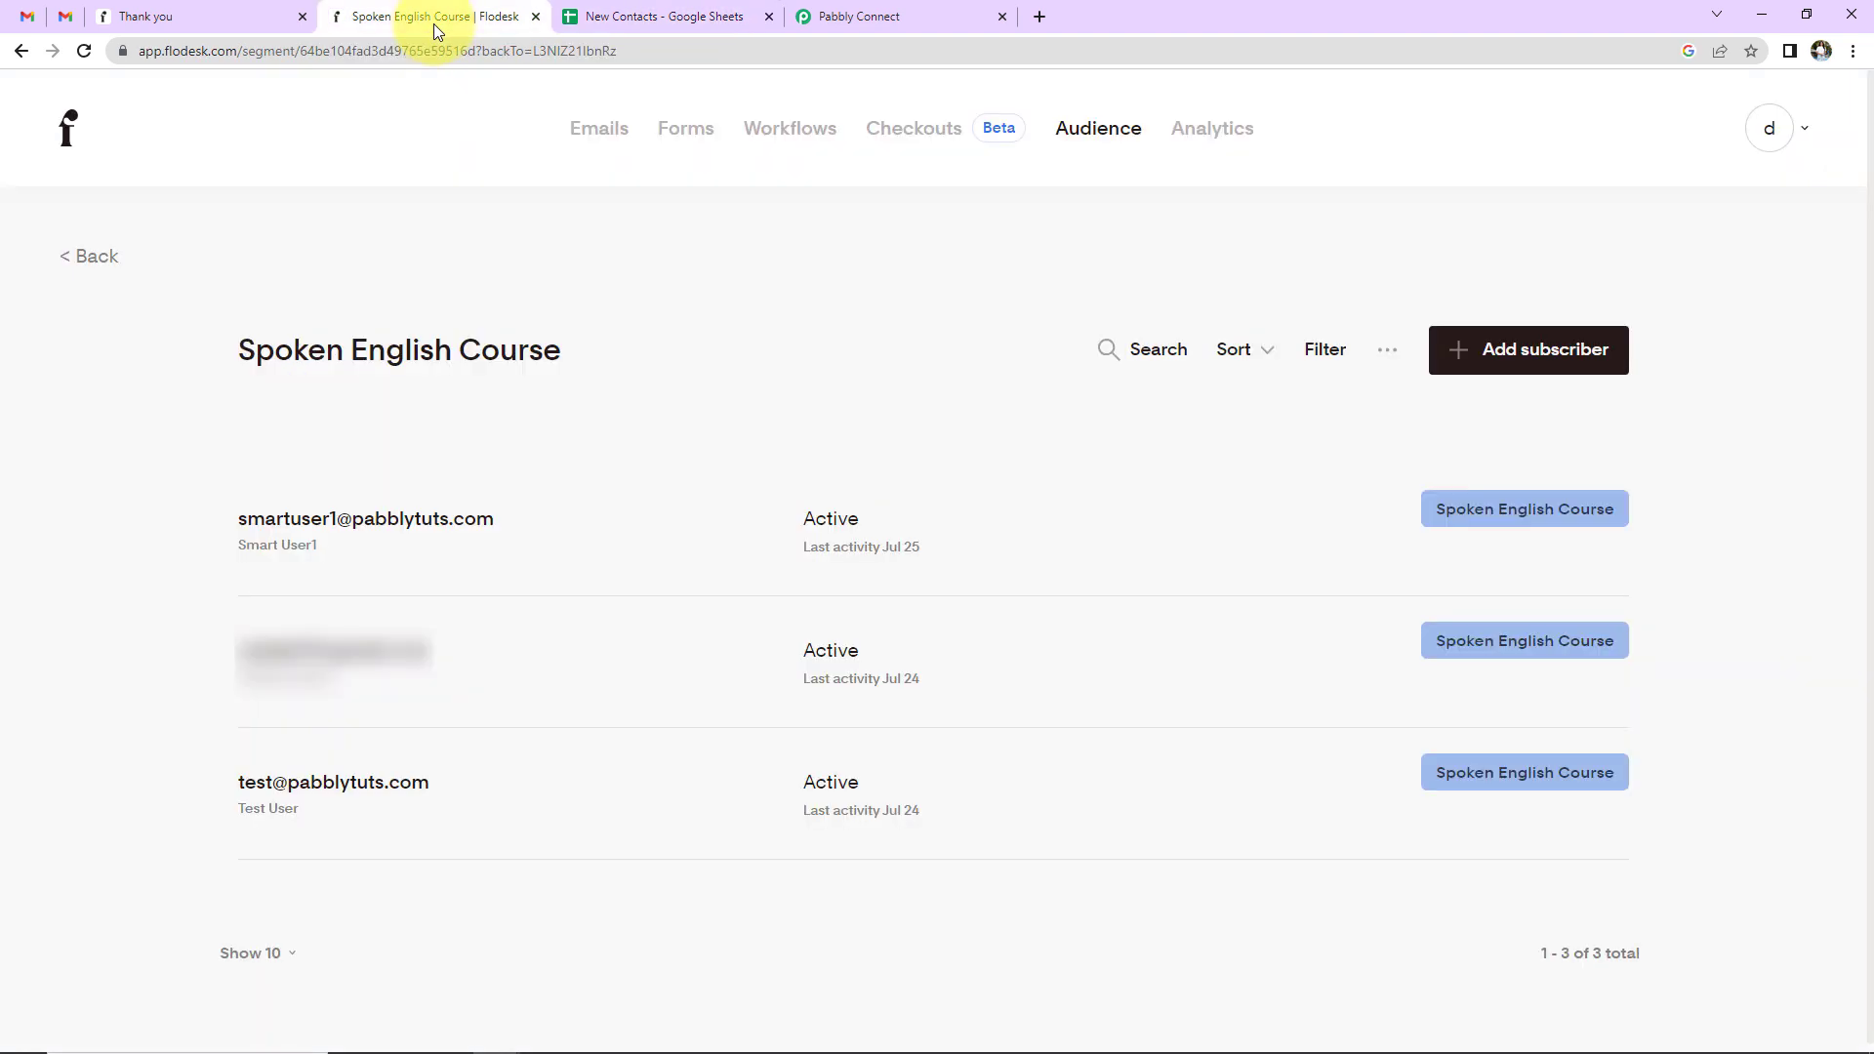
# - Open Flodesk's NEET segment and reload its subscriber list
pyautogui.click(15, 52)
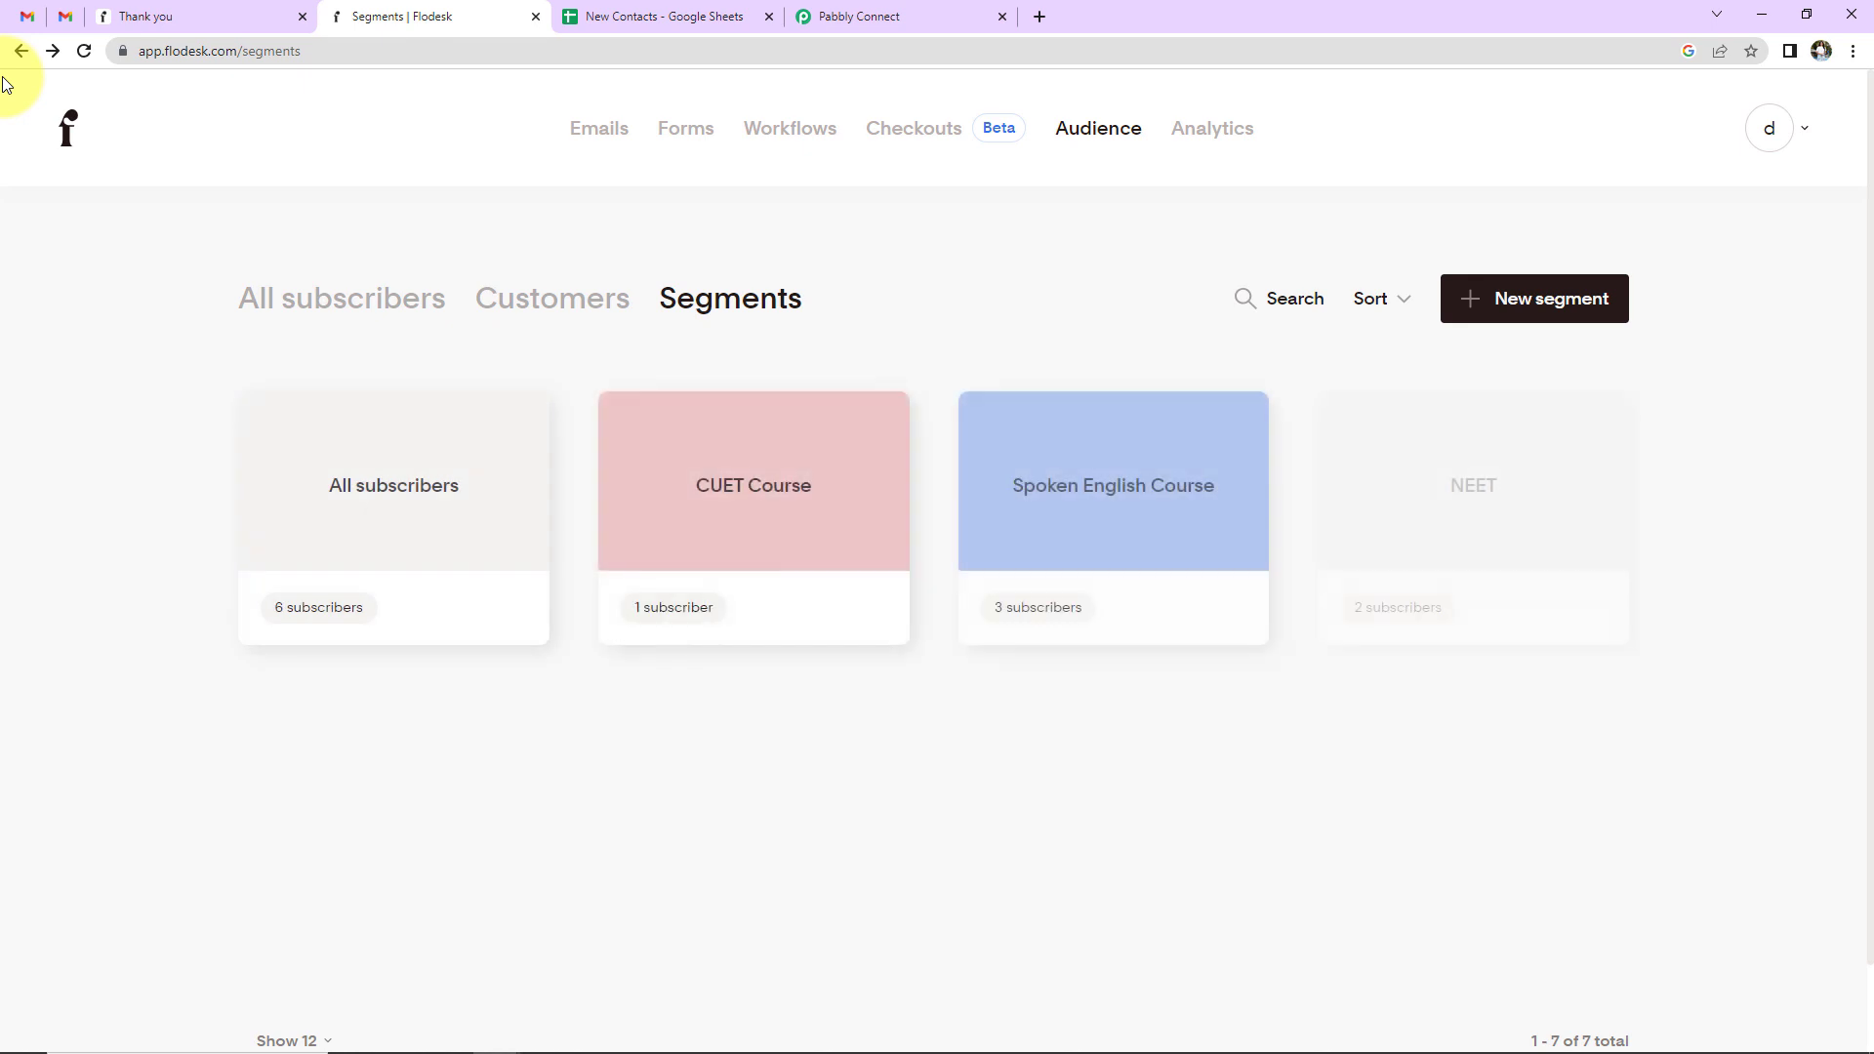
pyautogui.click(1409, 468)
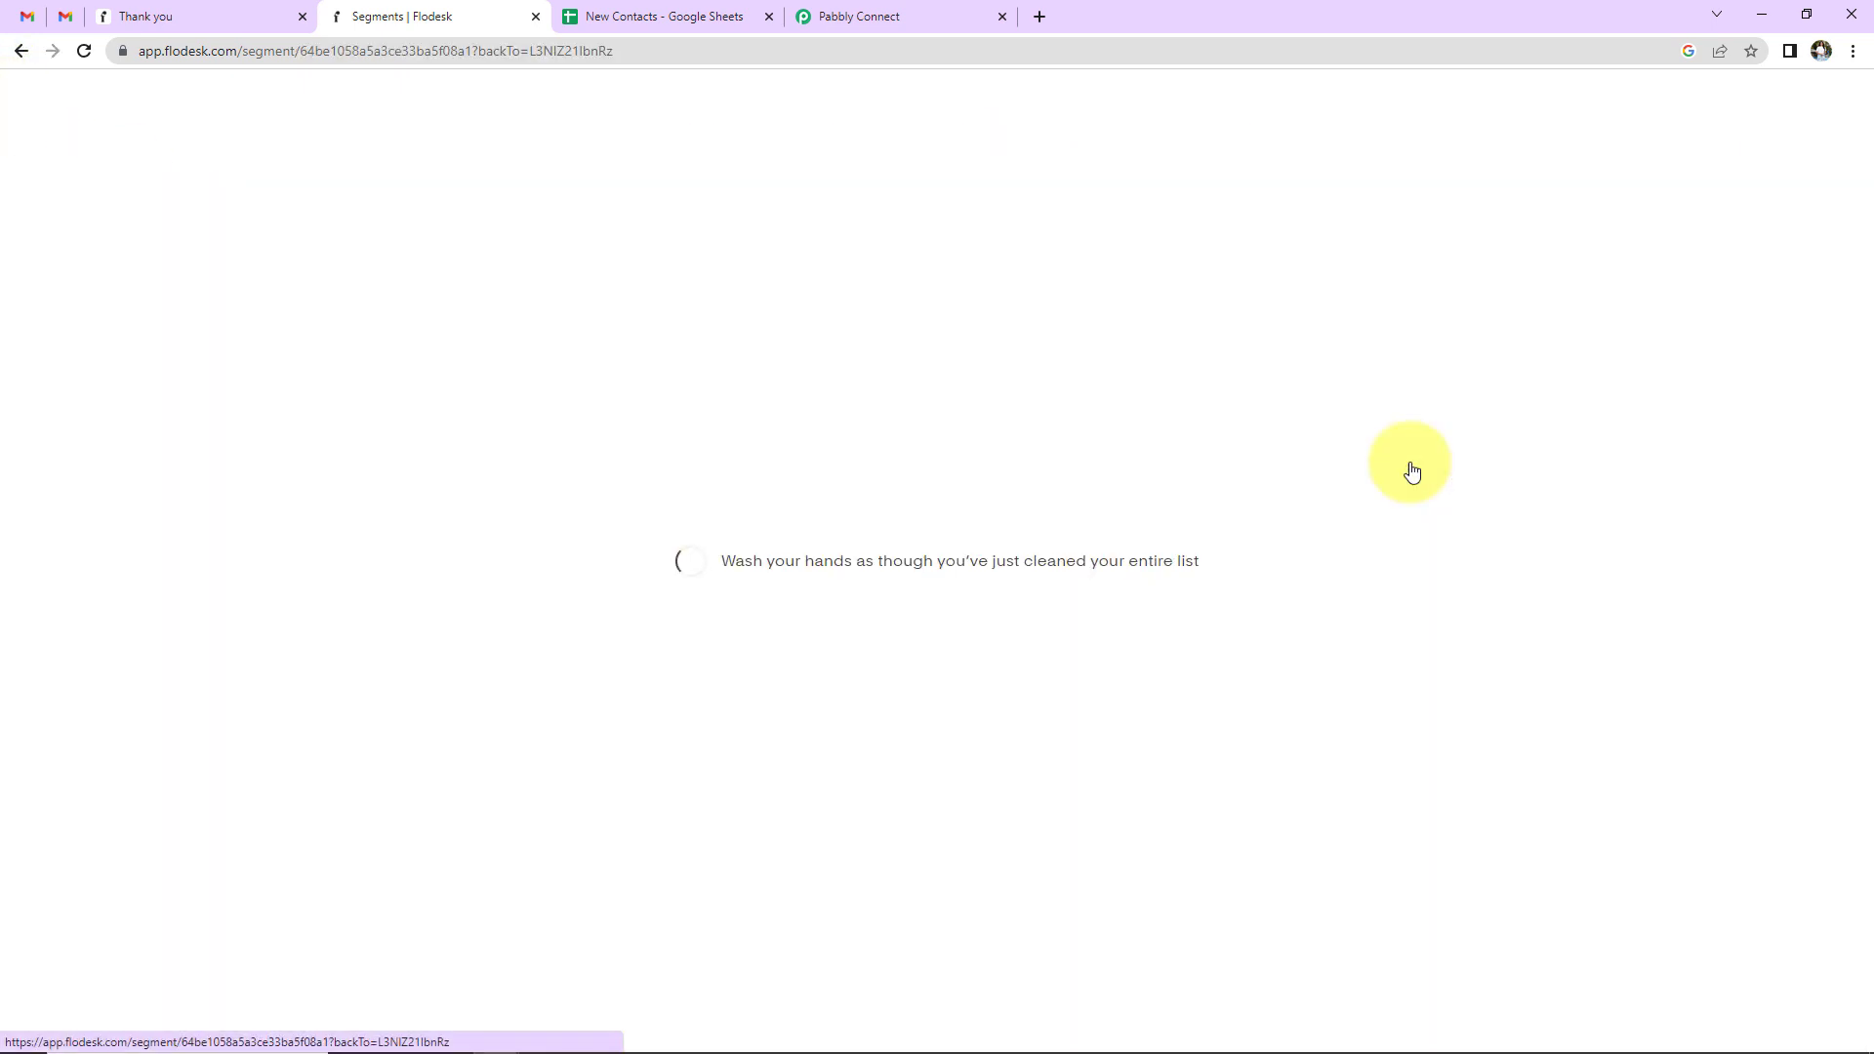
pyautogui.click(82, 52)
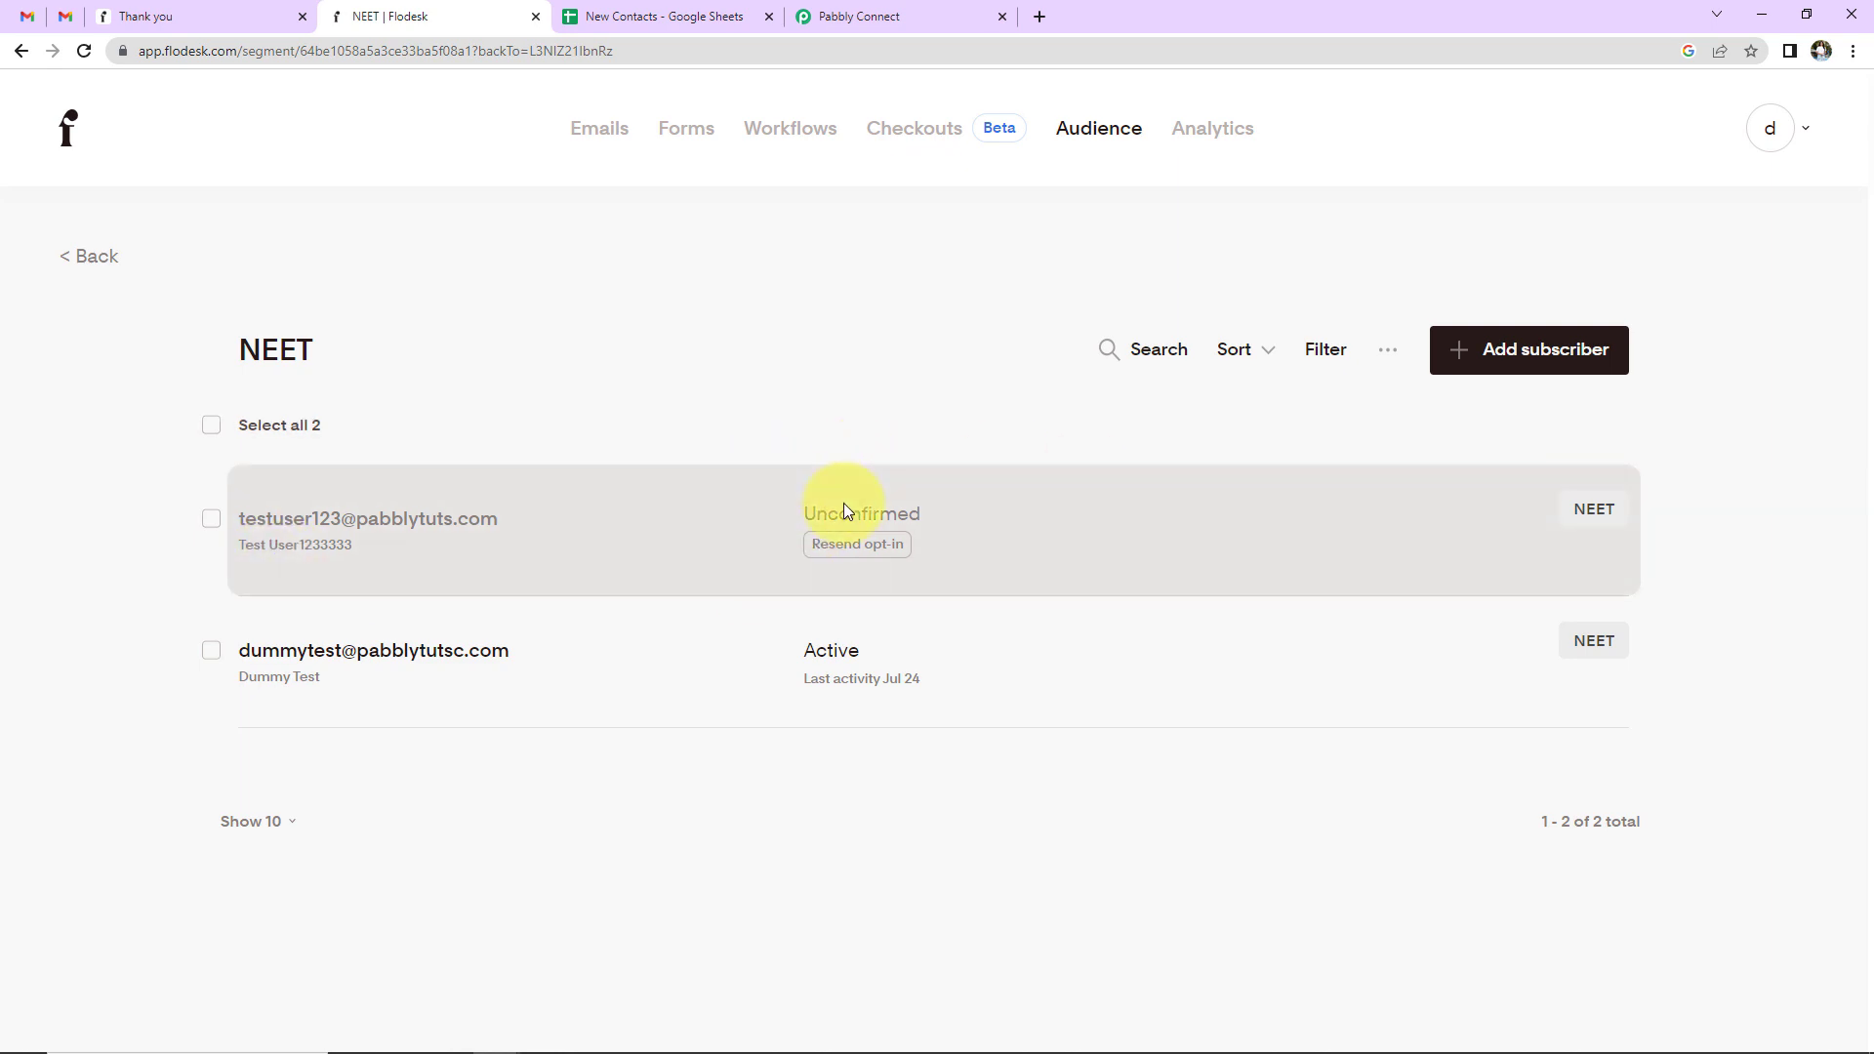
# - Click JOIN THE LIST in Gmail's 'Confirm your subscription' email, then return to Flodesk
pyautogui.click(31, 20)
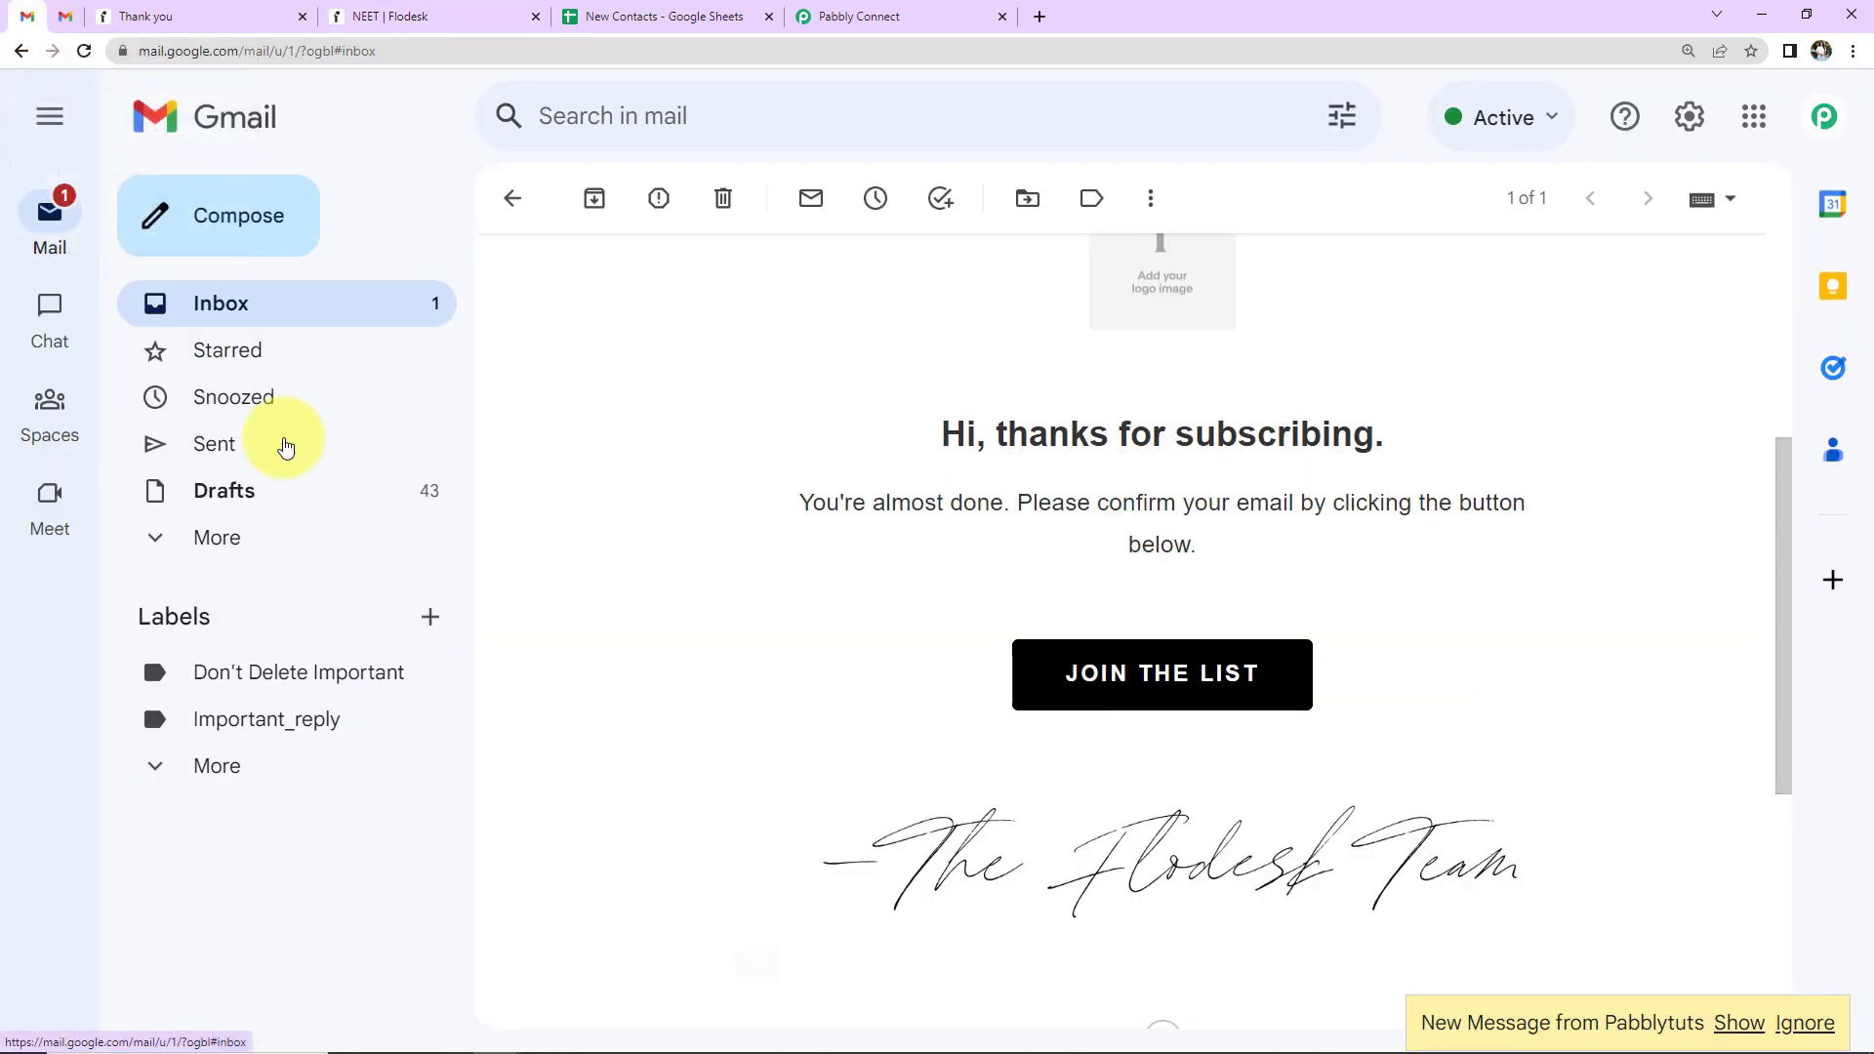
pyautogui.click(870, 343)
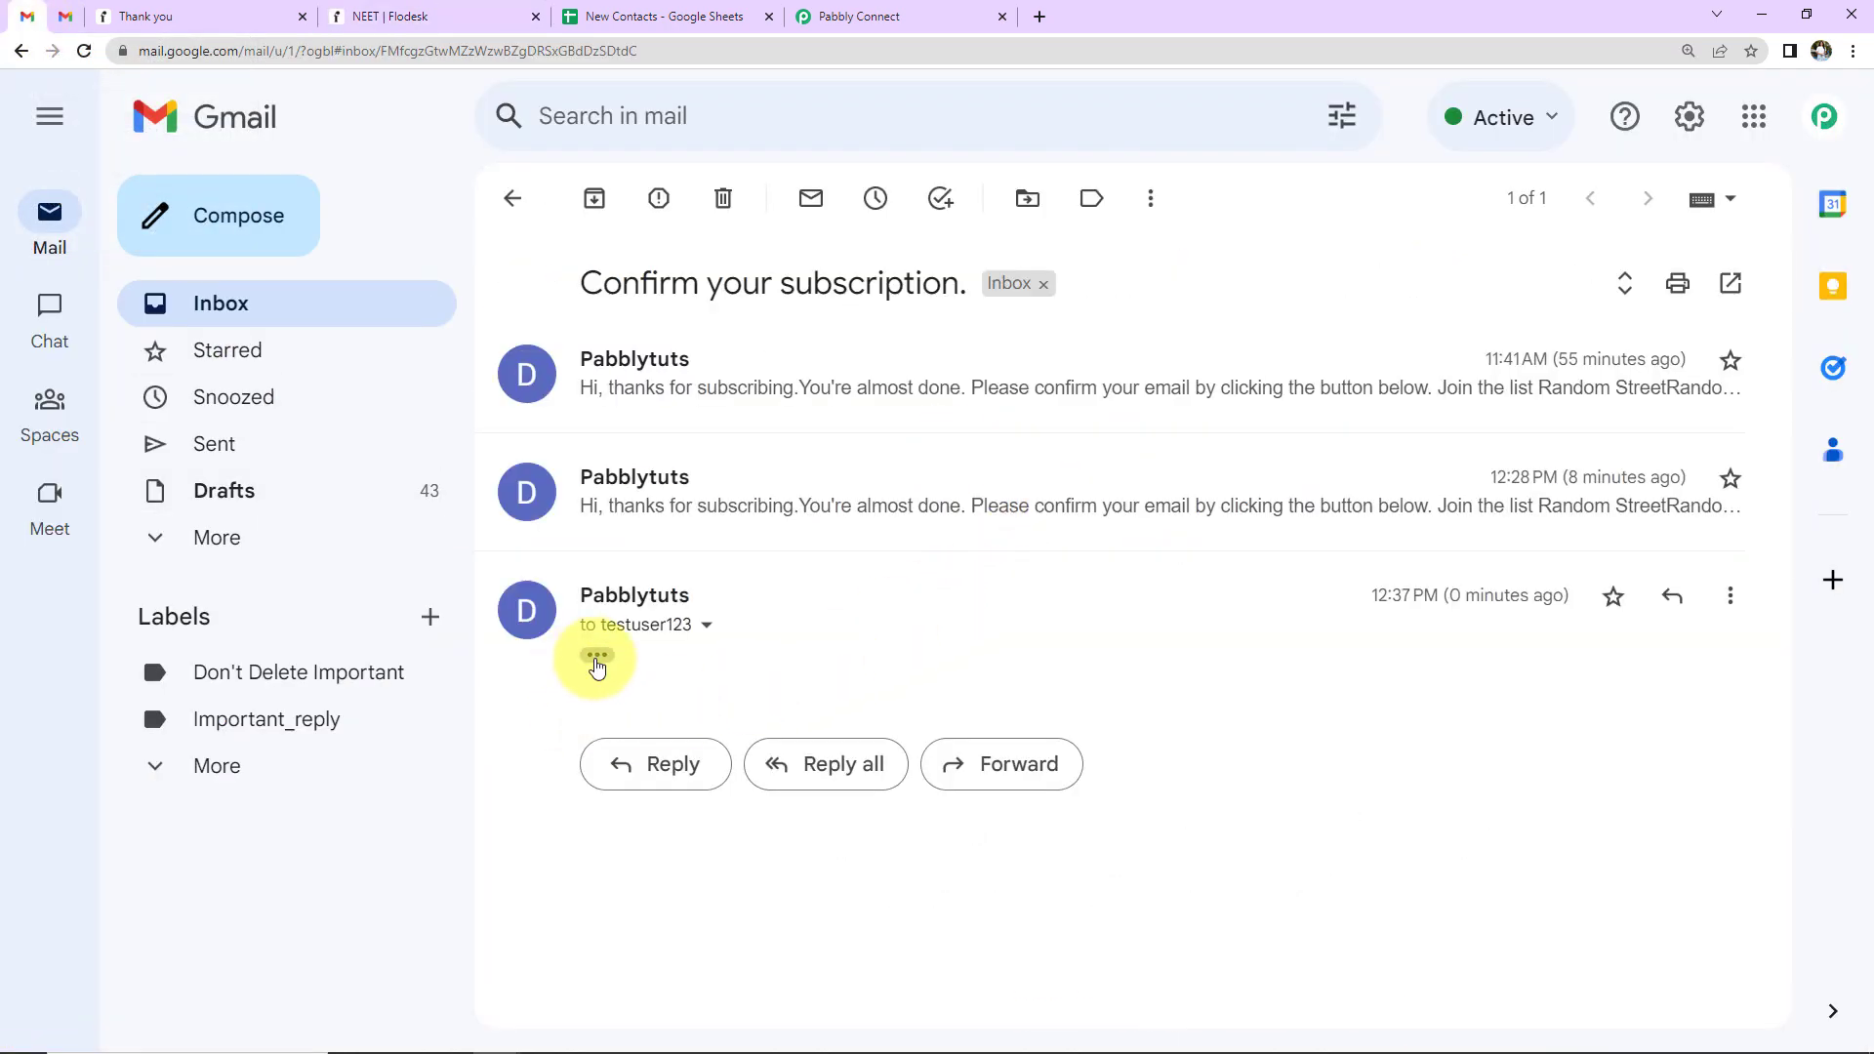
pyautogui.click(597, 654)
pyautogui.scroll(-7, 1184, 644)
pyautogui.click(1186, 566)
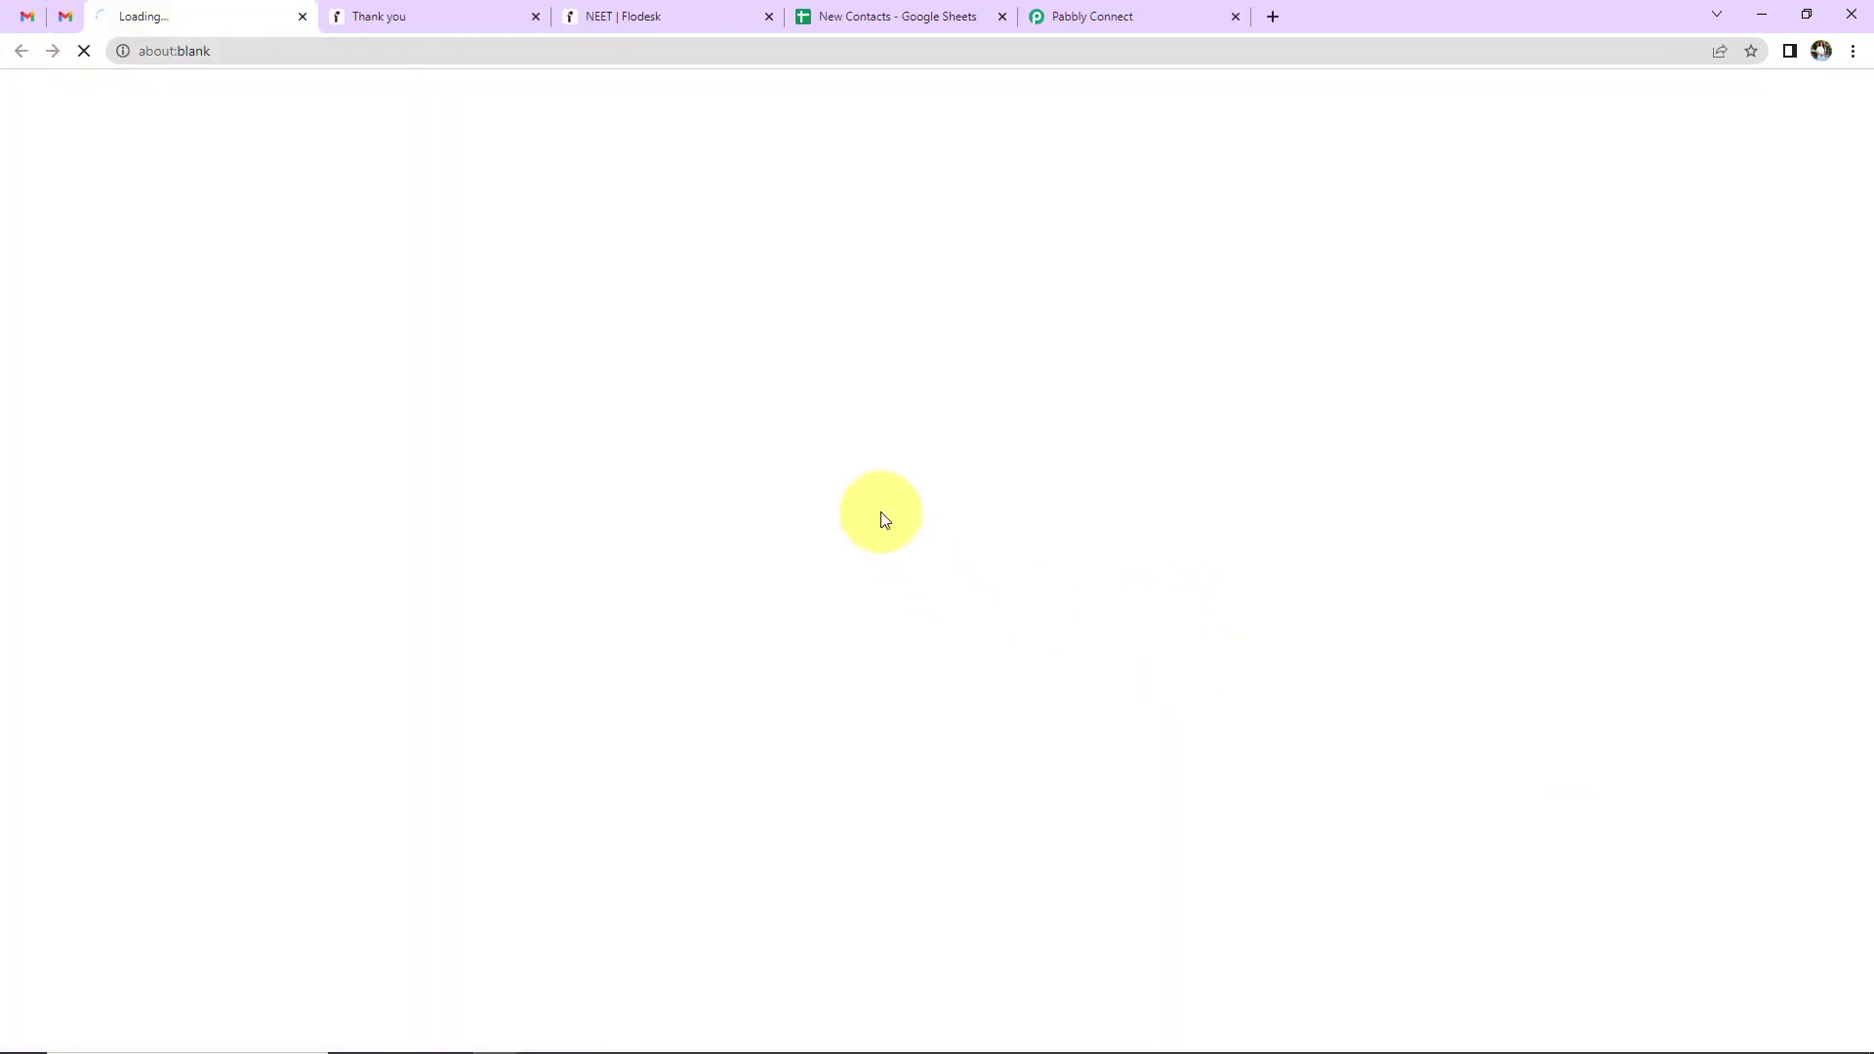
pyautogui.click(661, 15)
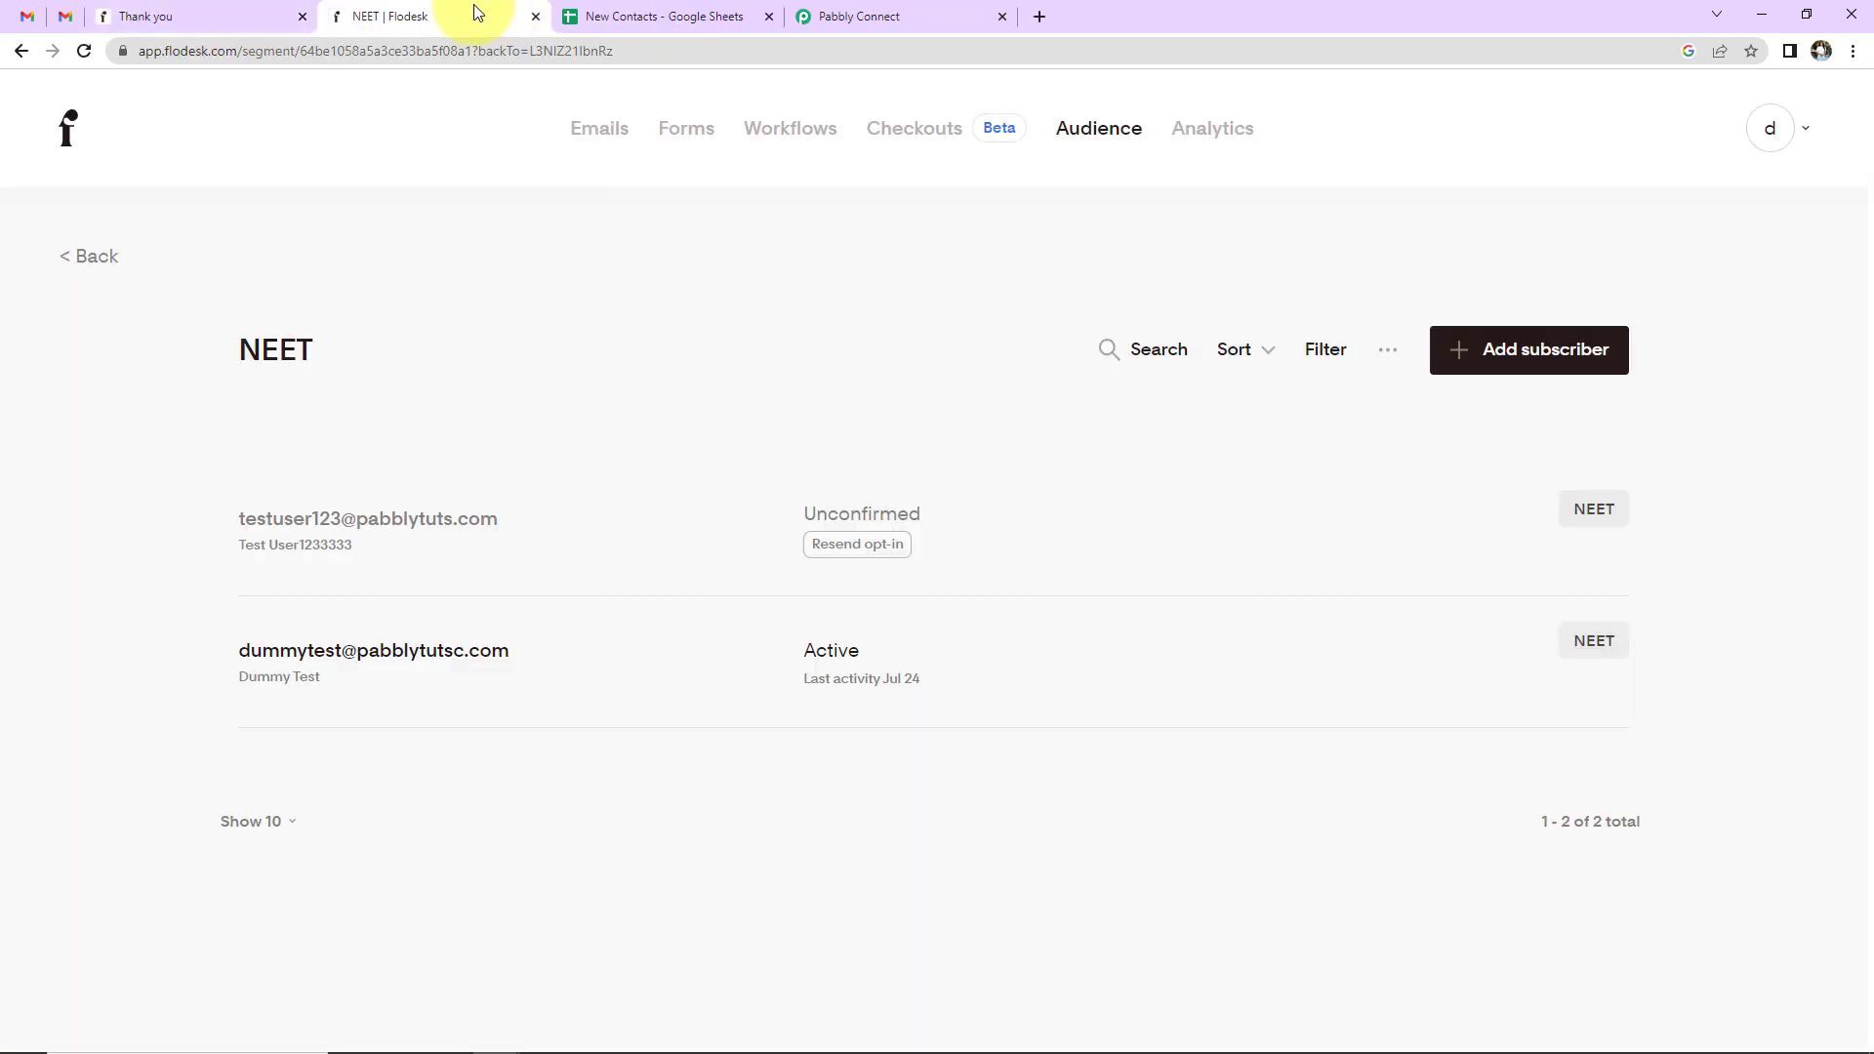
# - Reload the NEET segment to see both subscribers Active, then go back to the Pabbly Connect workflow
pyautogui.click(84, 44)
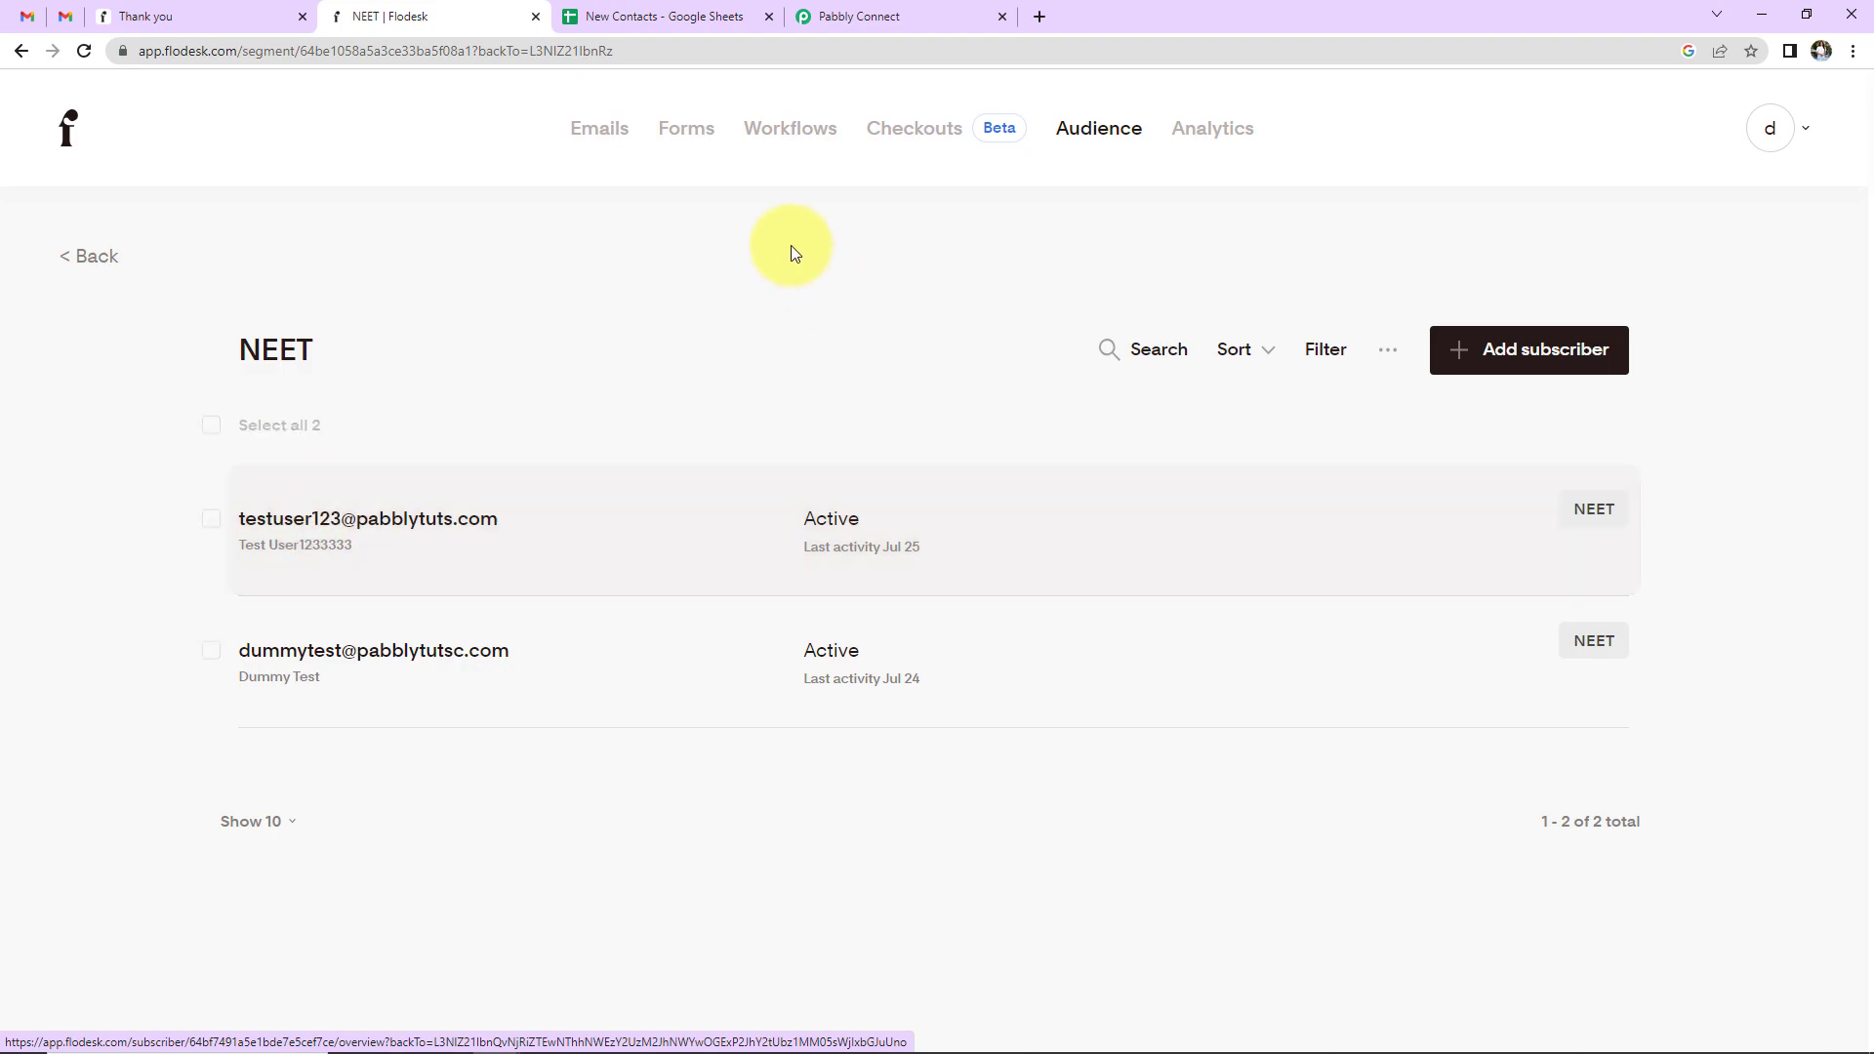
pyautogui.click(866, 16)
pyautogui.scroll(20, 1816, 501)
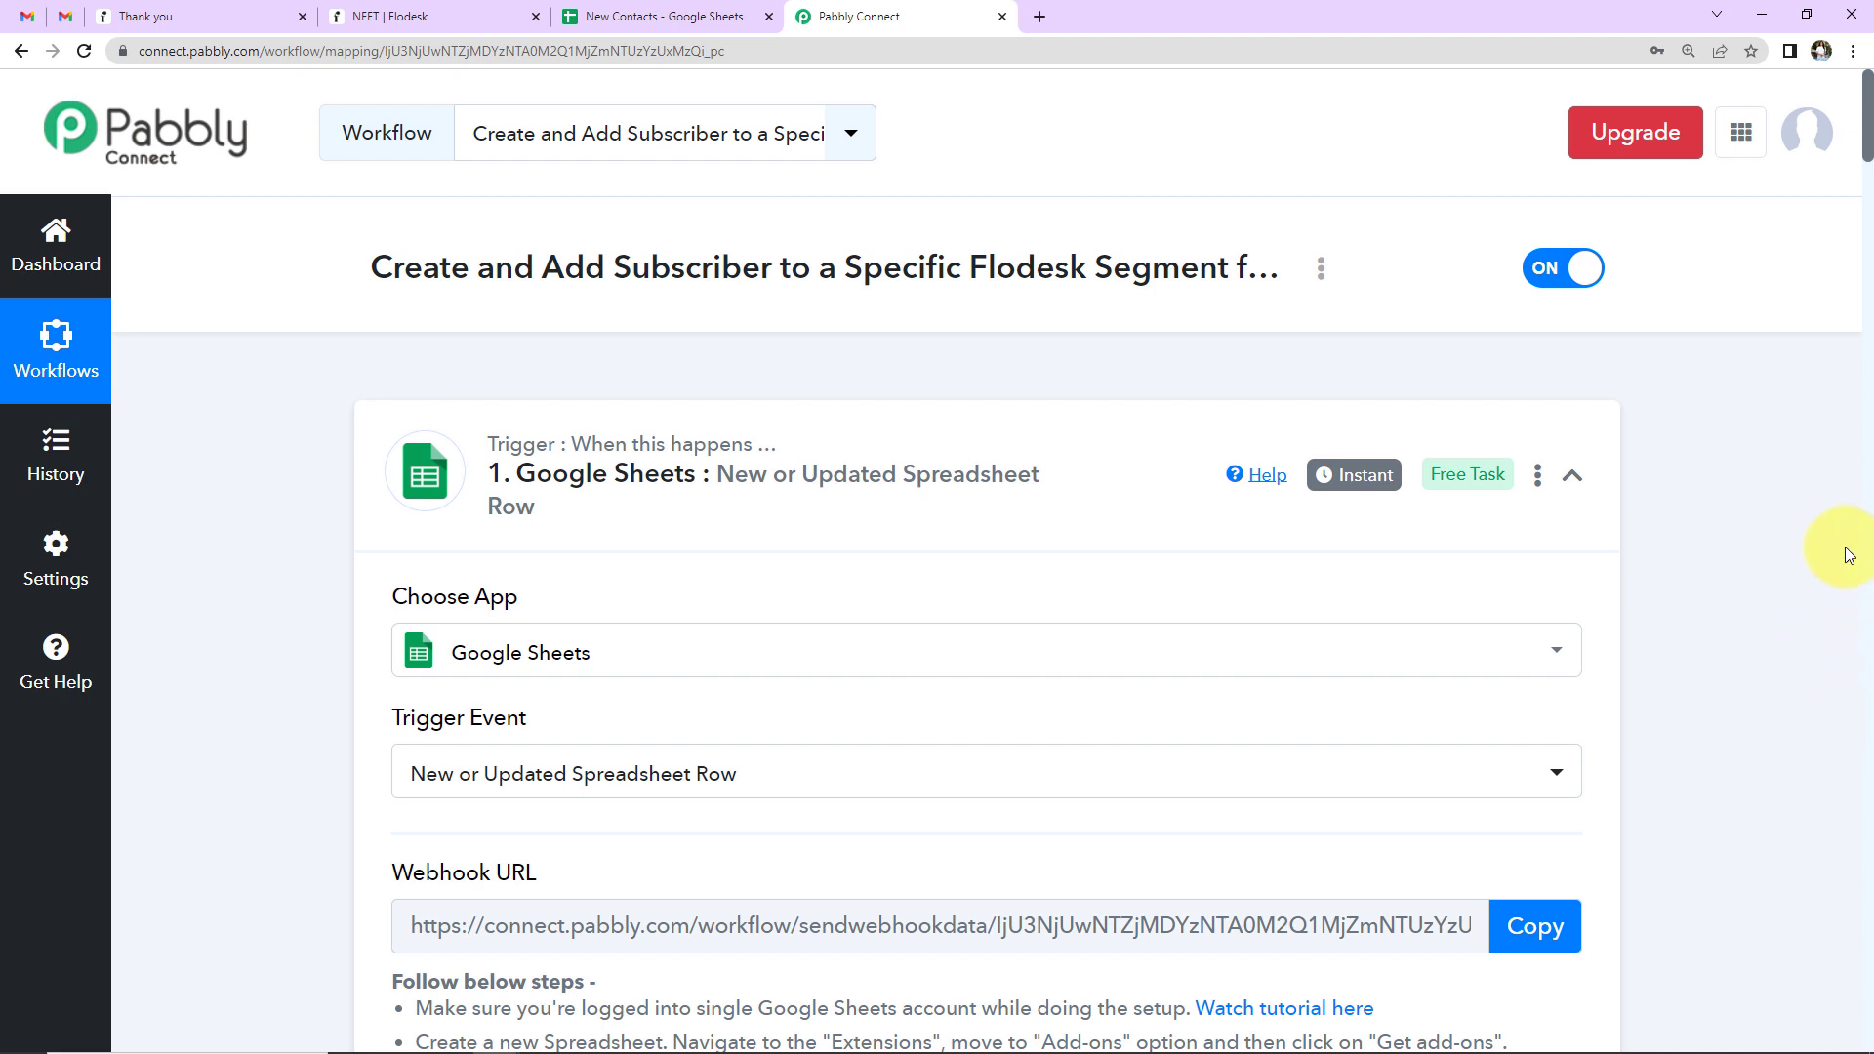
# - Collapse the Google Sheets, Create/Update Subscriber, Lookup Table and Add Existing Subscriber steps
pyautogui.click(1574, 476)
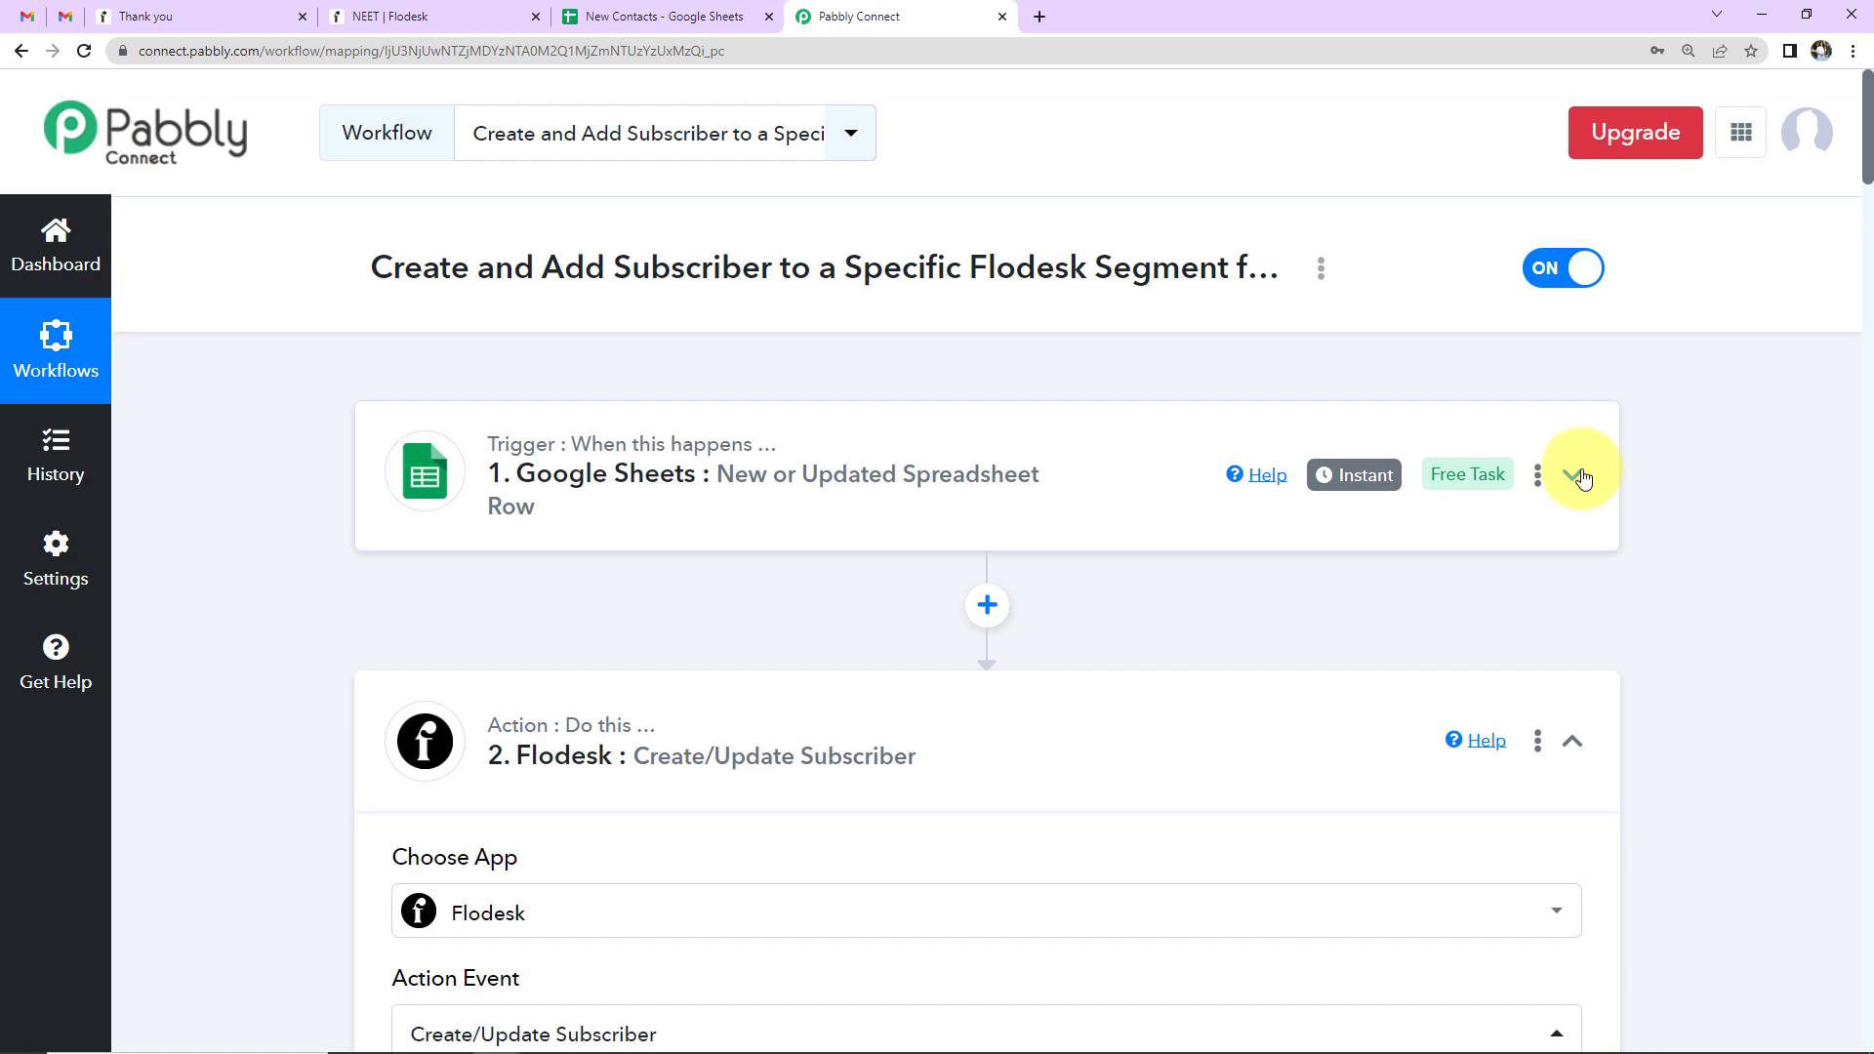
pyautogui.click(1576, 745)
pyautogui.scroll(-5, 1569, 748)
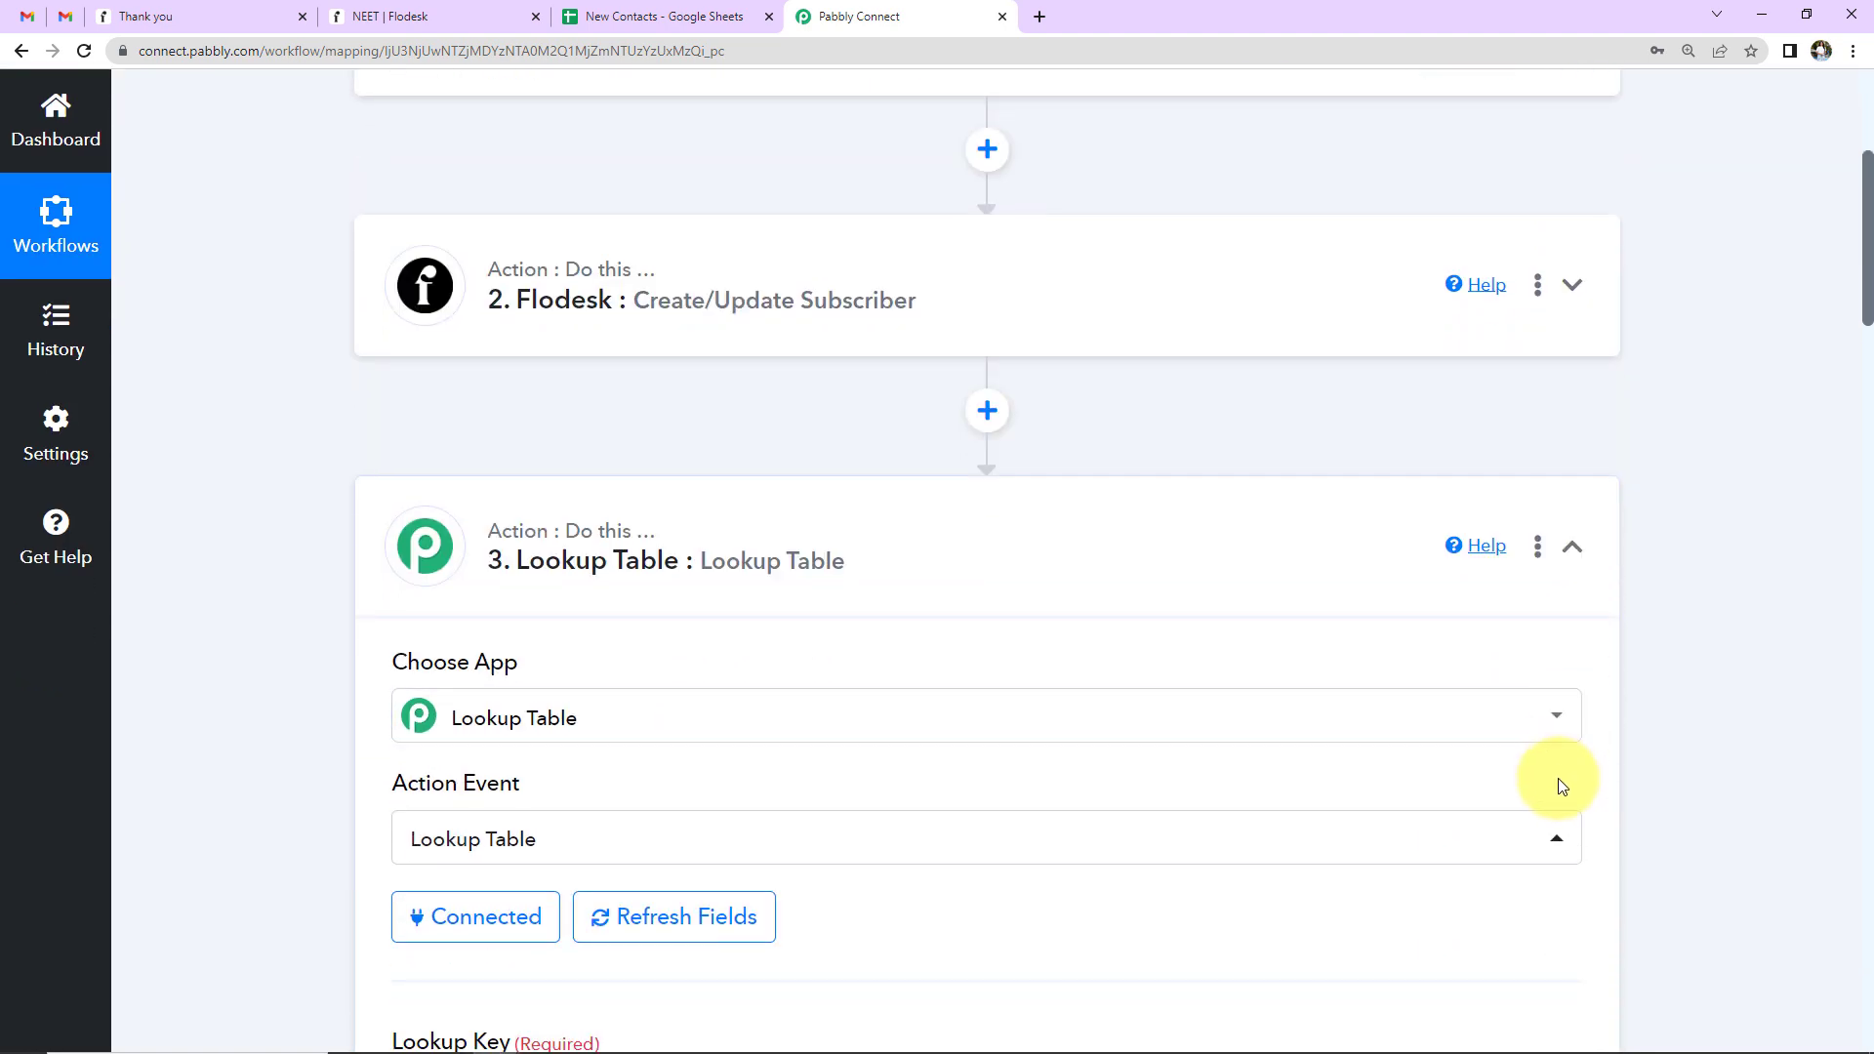
pyautogui.click(1571, 549)
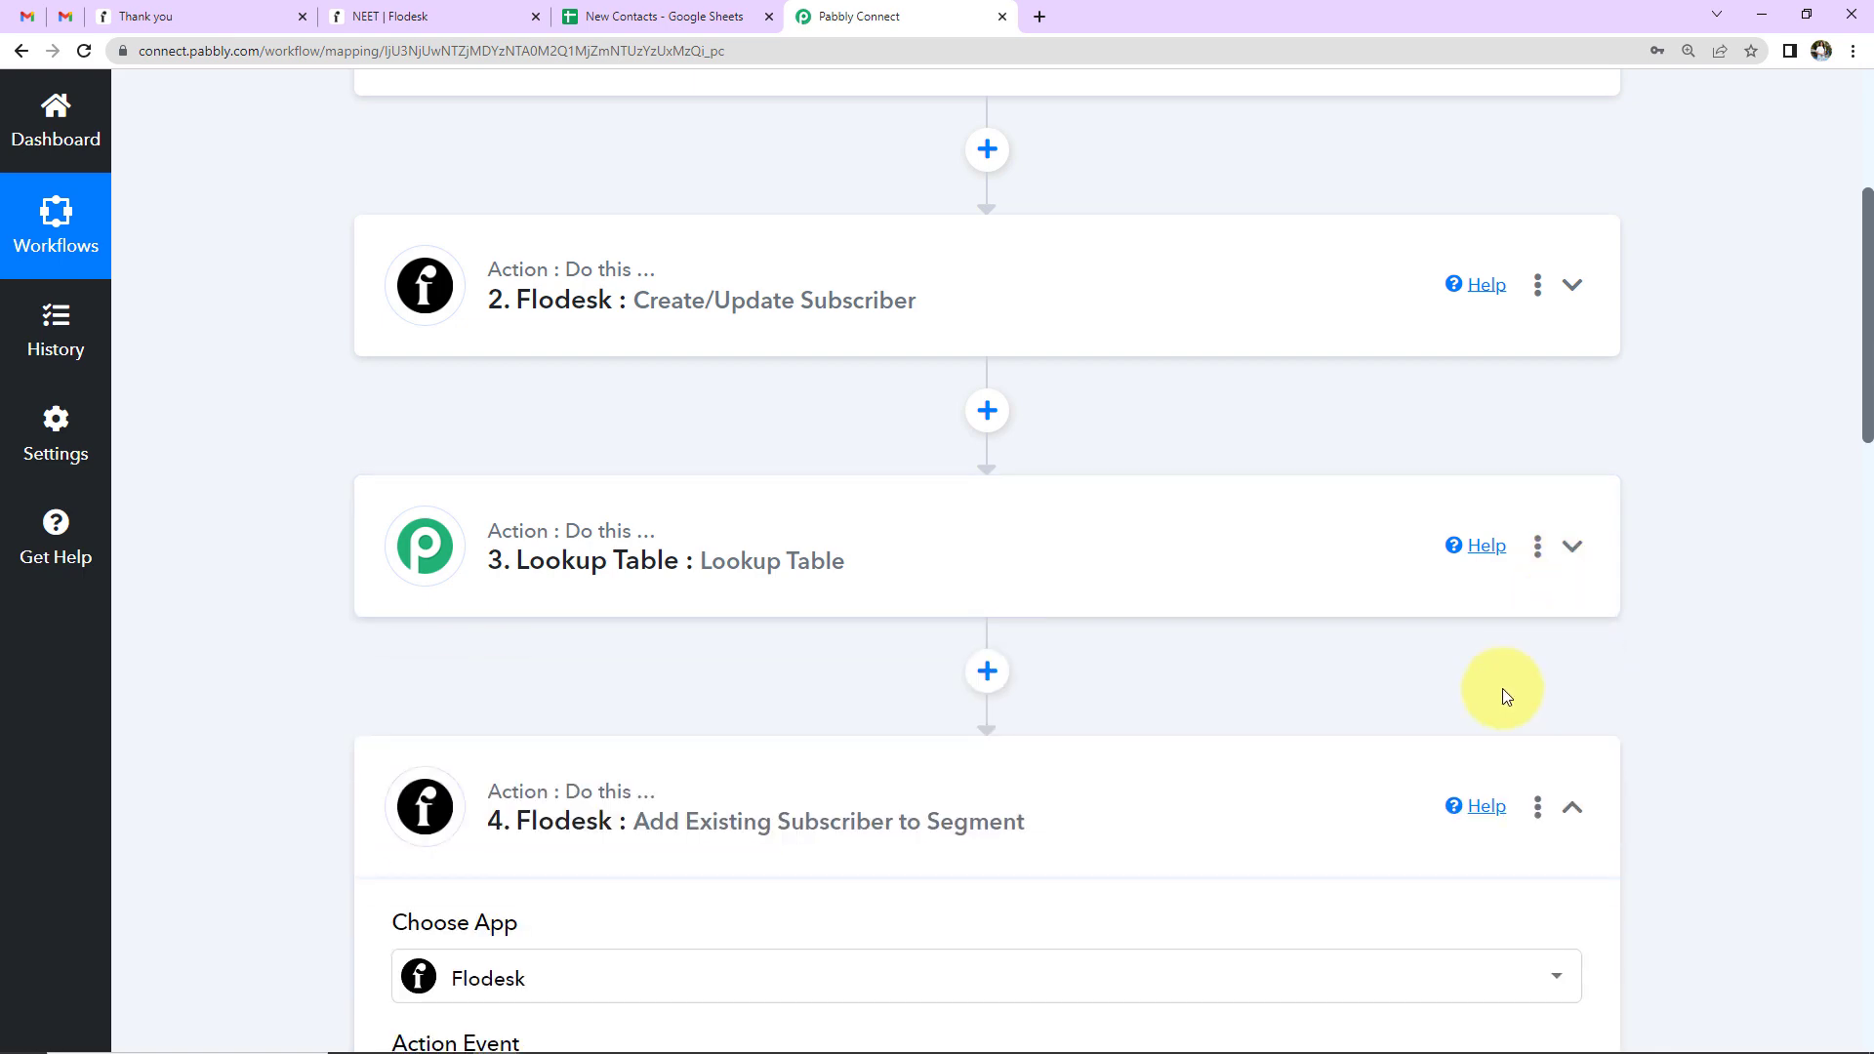
pyautogui.scroll(-7, 1505, 695)
pyautogui.scroll(2, 1502, 695)
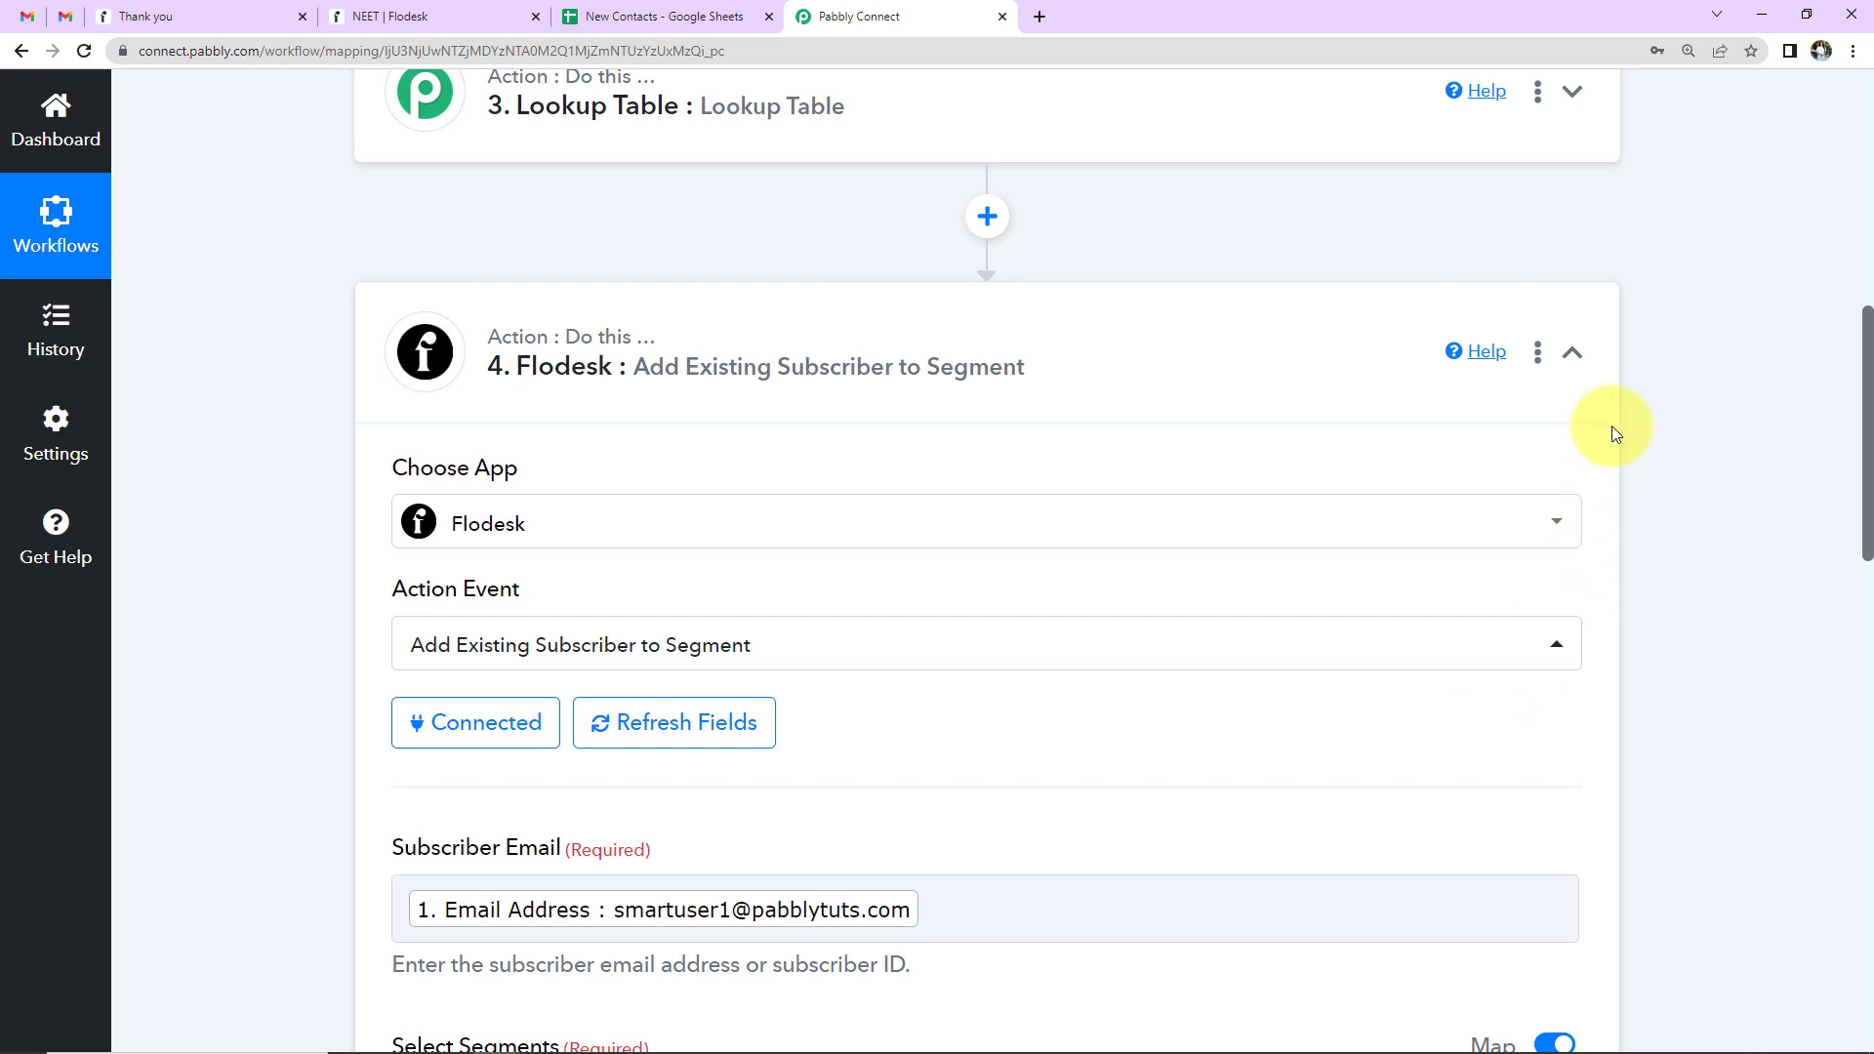
pyautogui.click(1574, 352)
pyautogui.scroll(9, 1630, 512)
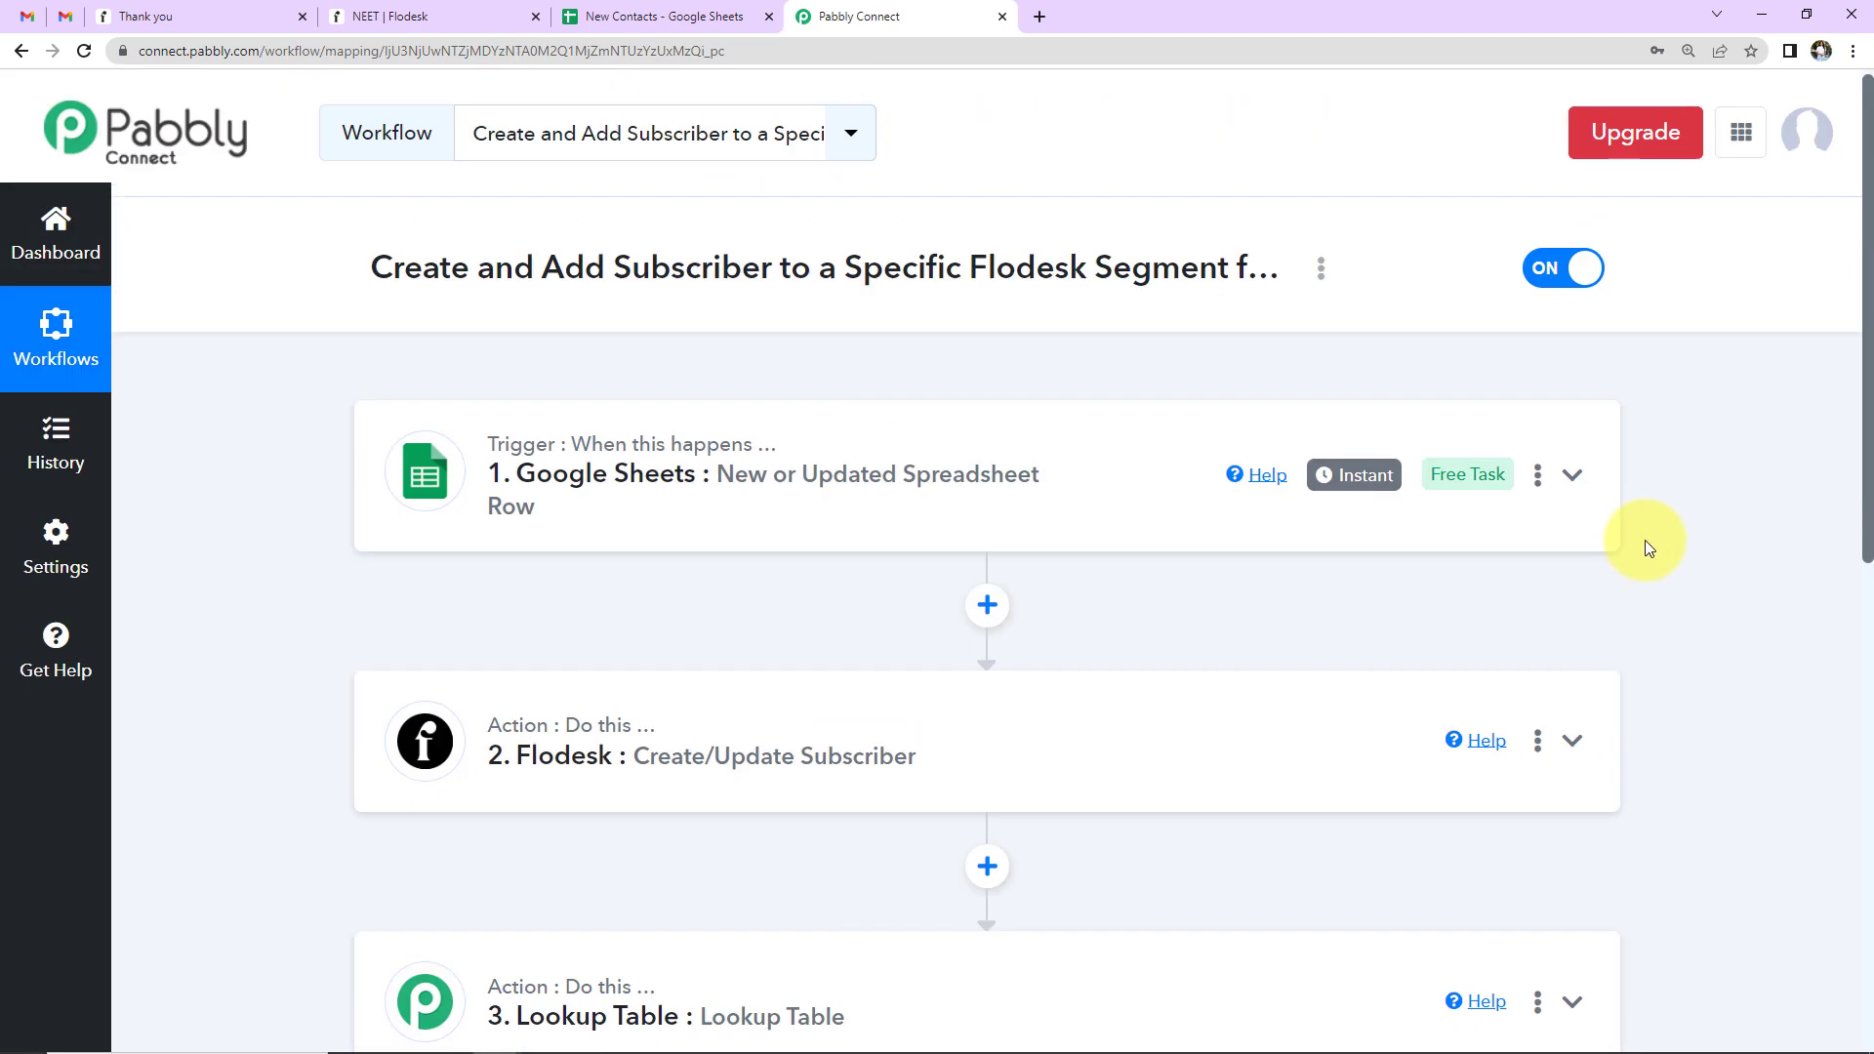